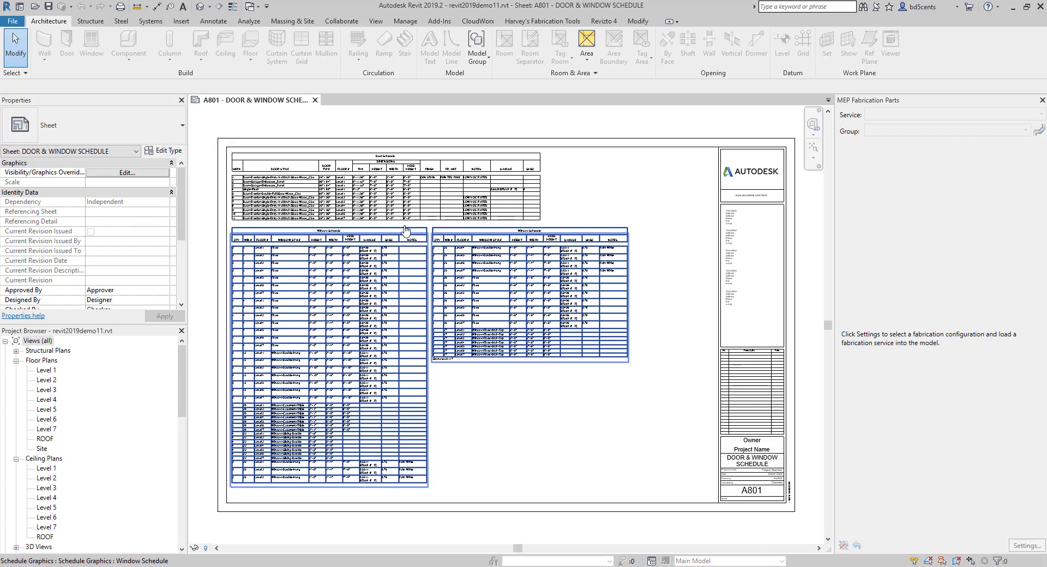
# Open the default 3D view and turn on the Ceilings model category in its Visibility/Graphic Overrides.
pyautogui.click(47, 370)
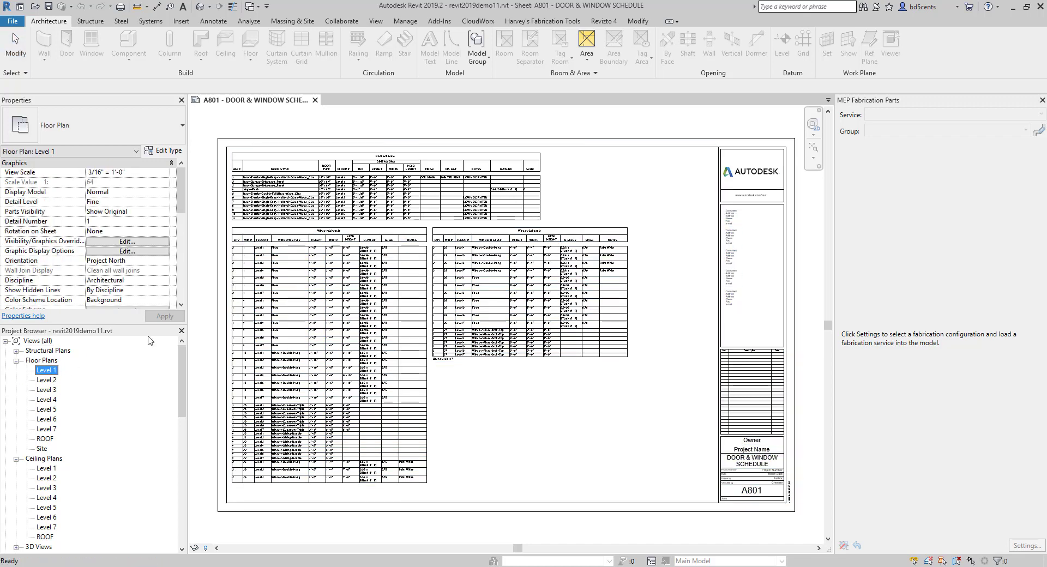
pyautogui.click(376, 20)
pyautogui.click(341, 43)
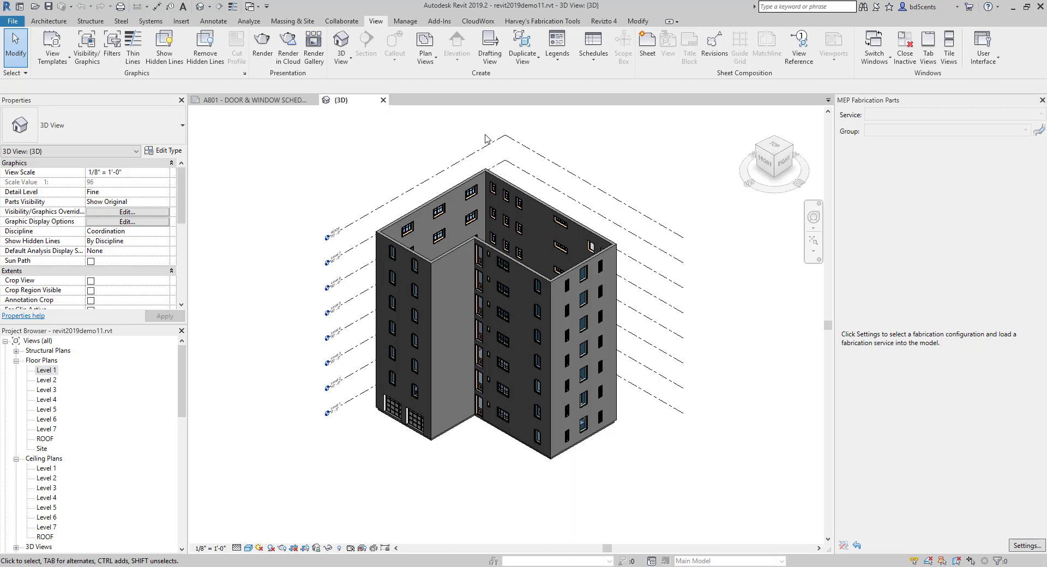
pyautogui.press('v')
pyautogui.press('v')
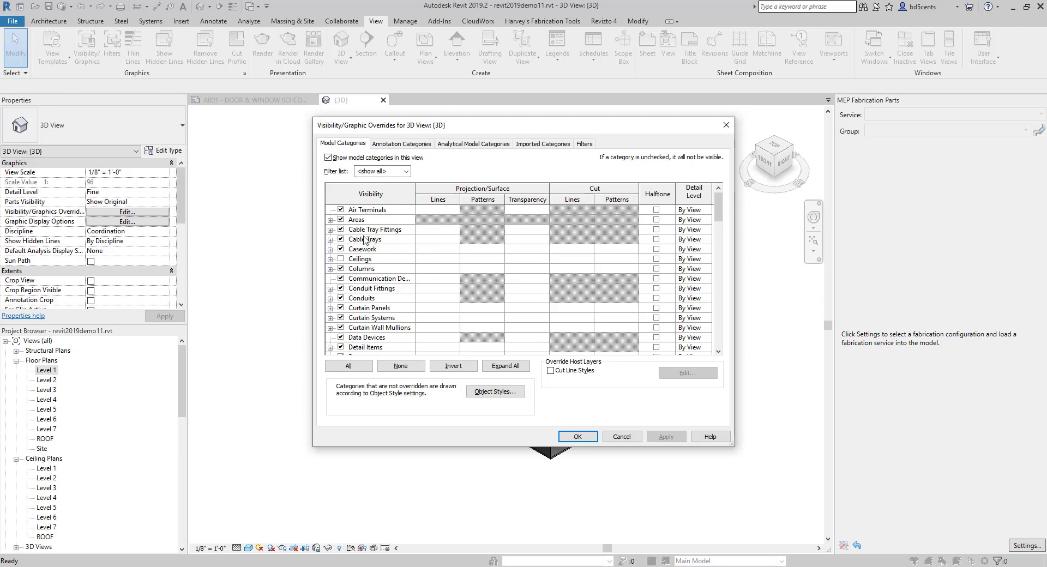
pyautogui.click(340, 259)
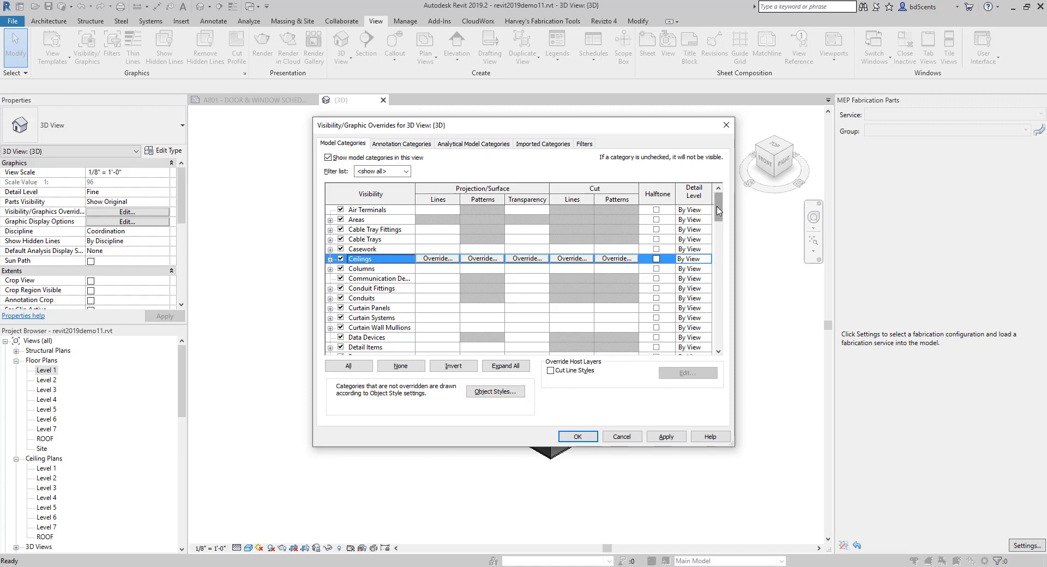
pyautogui.moveTo(717, 210)
pyautogui.mouseDown()
pyautogui.moveTo(713, 348)
pyautogui.moveTo(714, 207)
pyautogui.mouseUp()
pyautogui.click(666, 437)
pyautogui.click(567, 439)
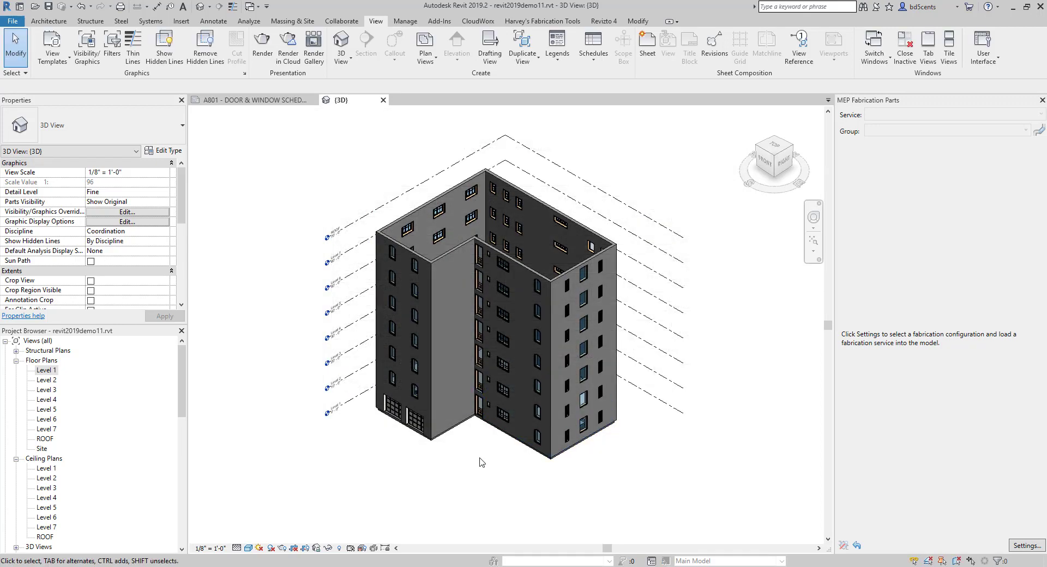
# Examine the two Level 1 ceilings from above in the 3D view by selecting both, and clear the selection.
pyautogui.keyDown('shift'); pyautogui.moveTo(533, 276); pyautogui.dragTo(443, 317, button='middle'); pyautogui.keyUp('shift')
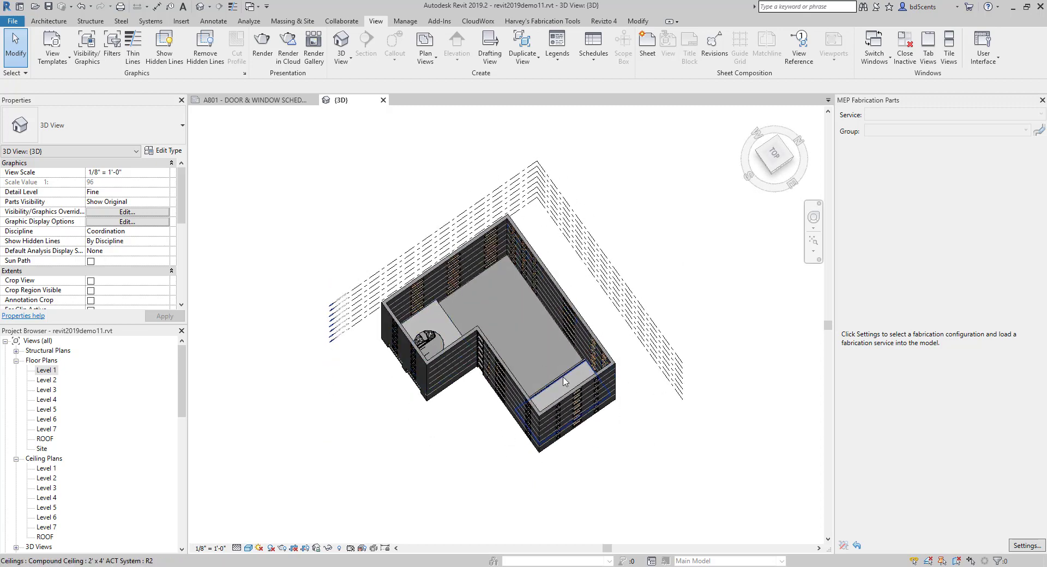
pyautogui.click(460, 338)
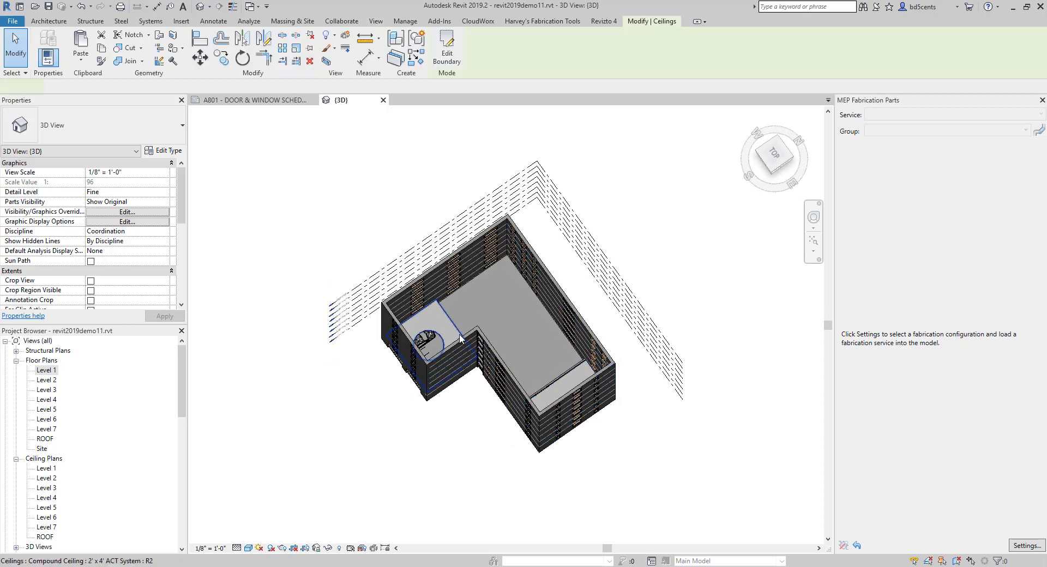
pyautogui.keyDown('ctrl'); pyautogui.click(551, 379); pyautogui.keyUp('ctrl')
pyautogui.scroll(3, 487, 355)
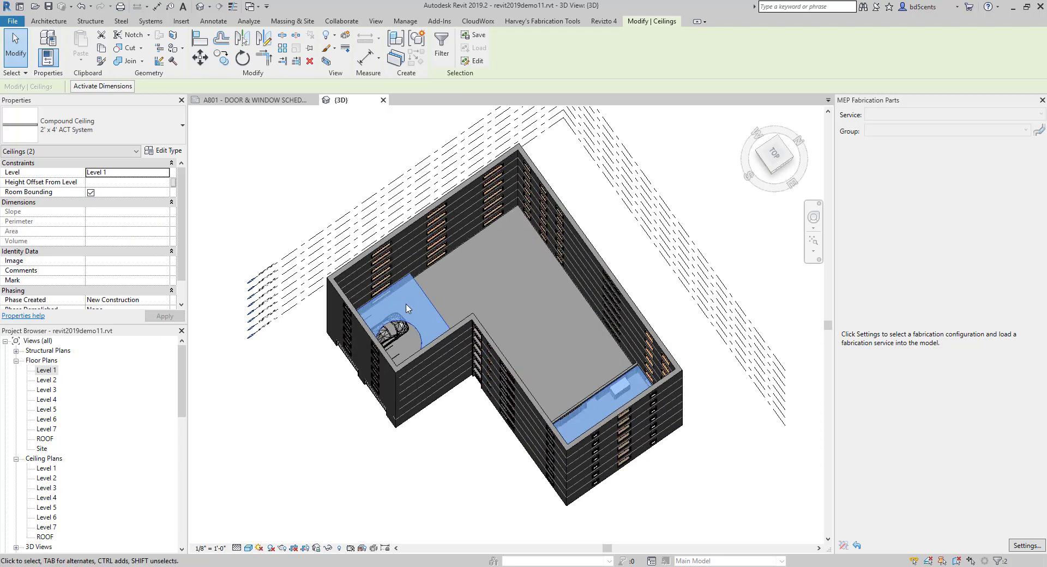
pyautogui.scroll(-2, 425, 281)
pyautogui.press('Escape')
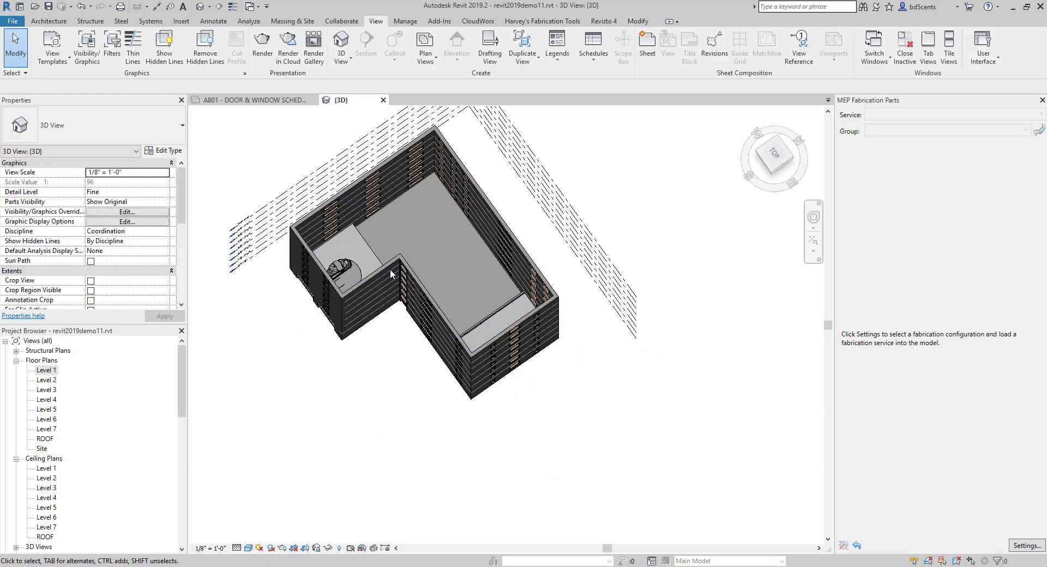
pyautogui.keyDown('shift'); pyautogui.moveTo(398, 355); pyautogui.dragTo(421, 334, button='middle'); pyautogui.keyUp('shift')
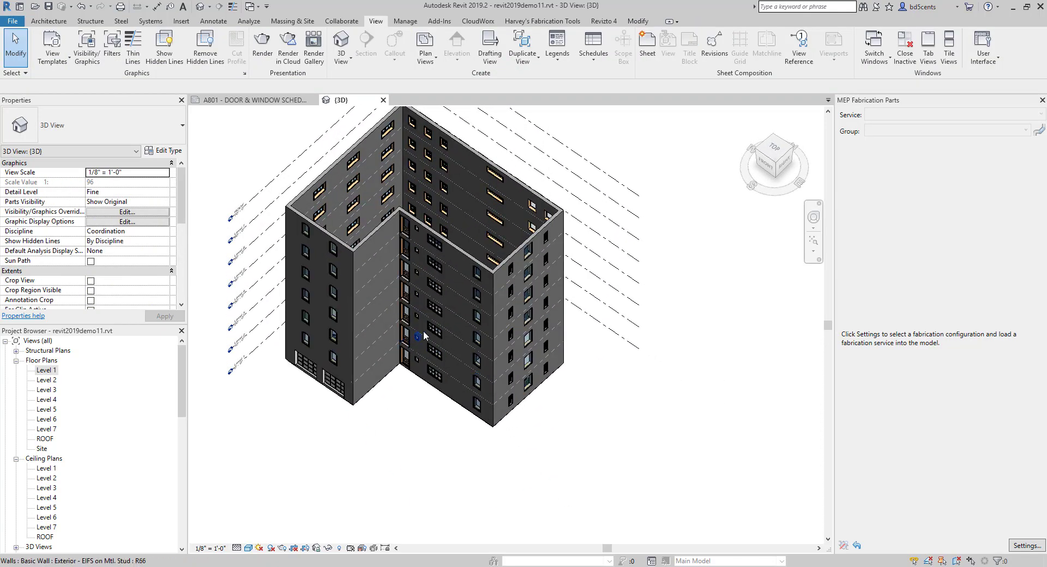
pyautogui.moveTo(428, 371); pyautogui.dragTo(435, 398, button='middle')
pyautogui.scroll(1, 436, 402)
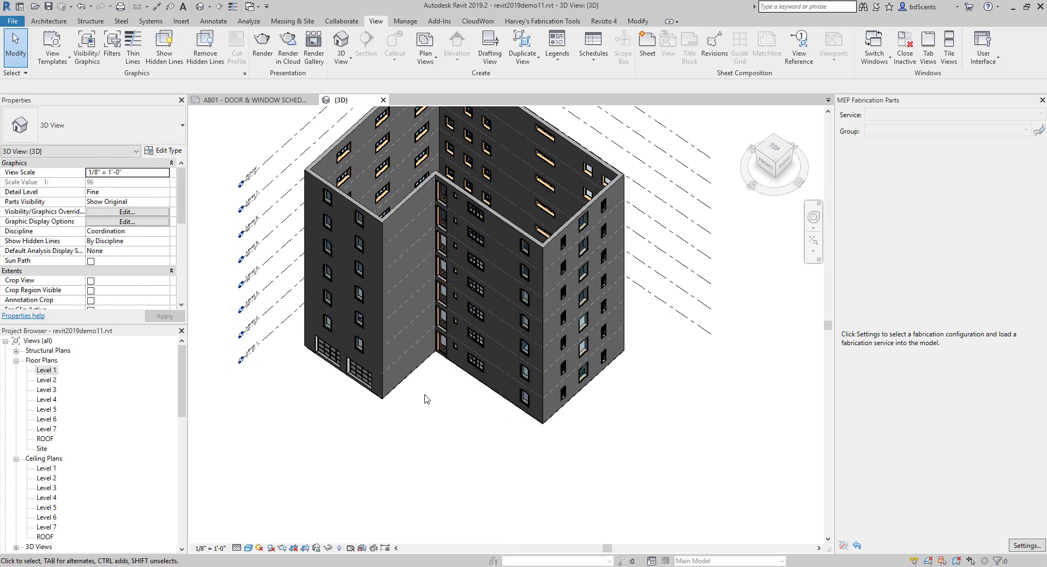
# Open the Level 1 floor plan and review its model and annotation categories in Visibility/Graphic Overrides.
pyautogui.click(47, 370)
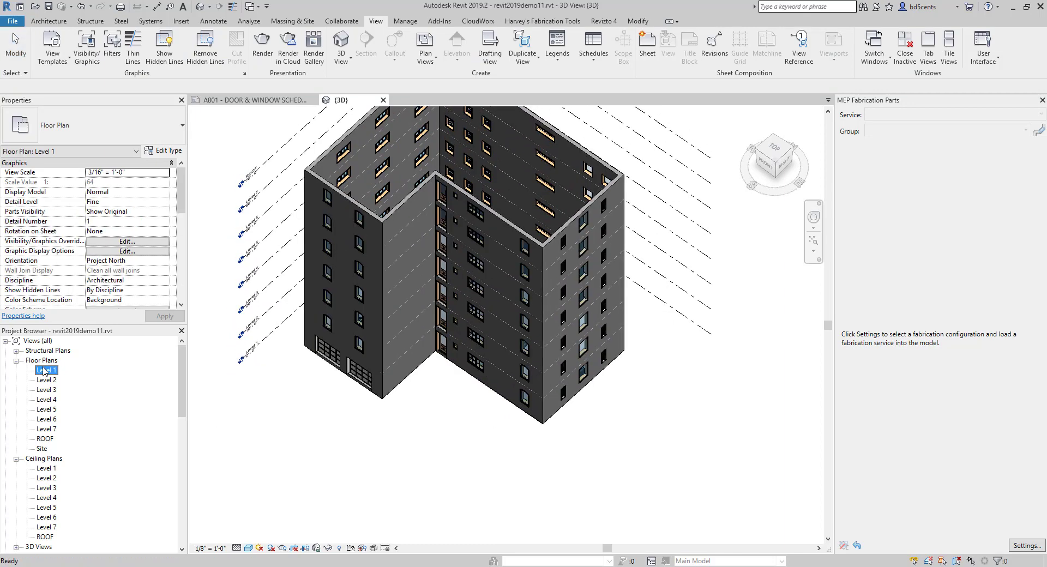
pyautogui.doubleClick(50, 371)
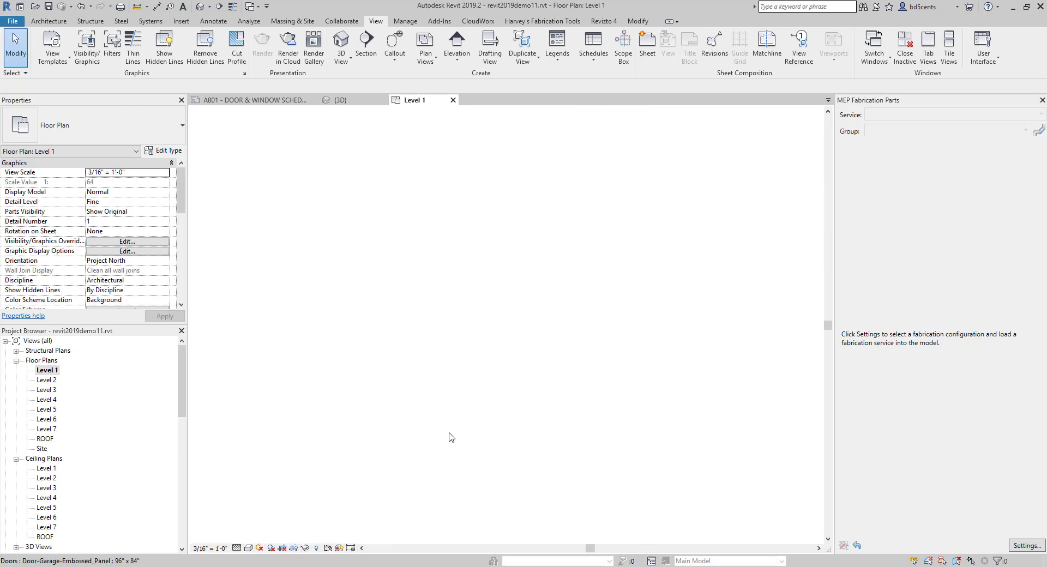
pyautogui.press('v')
pyautogui.press('v')
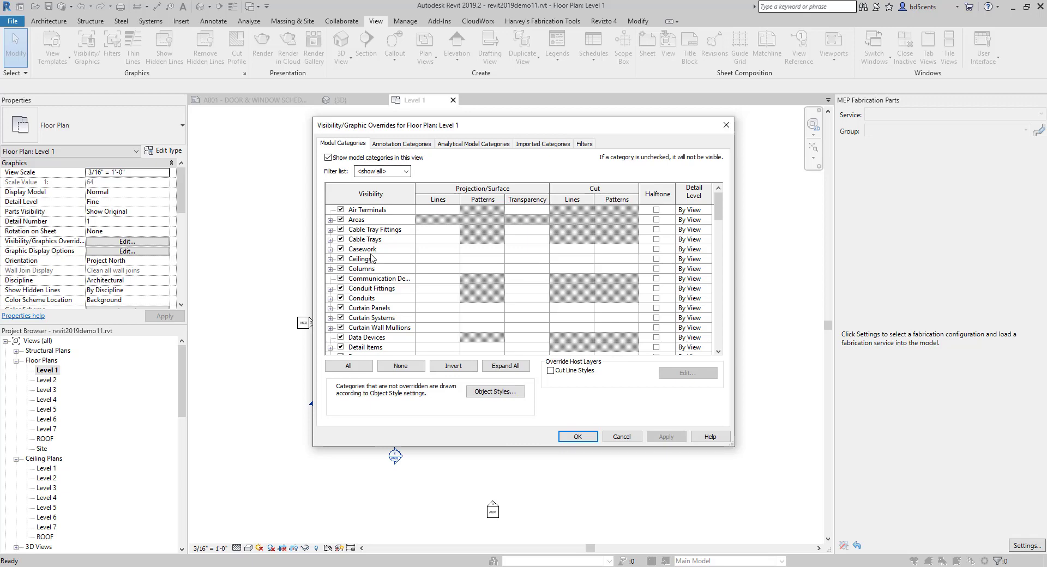
pyautogui.scroll(-1, 374, 267)
pyautogui.scroll(-2, 374, 267)
pyautogui.scroll(2, 373, 267)
pyautogui.scroll(1, 365, 268)
pyautogui.scroll(-6, 359, 269)
pyautogui.scroll(-3, 361, 270)
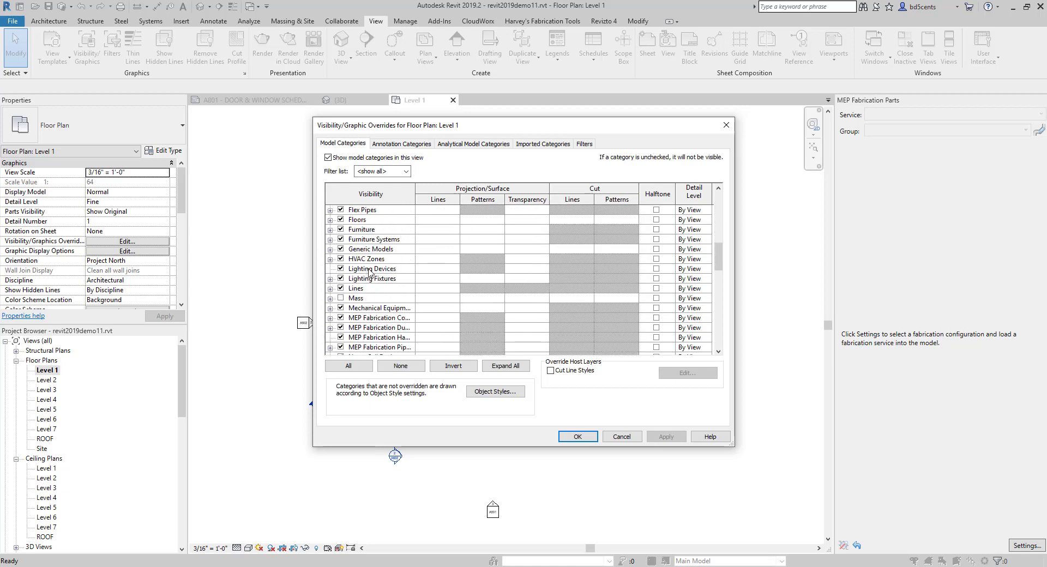
pyautogui.scroll(7, 371, 261)
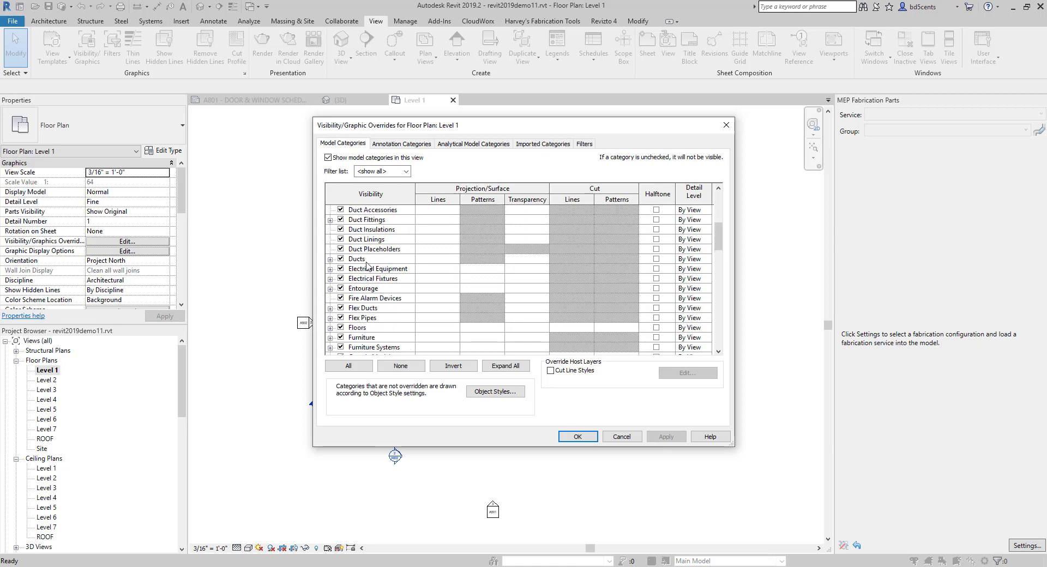
pyautogui.click(402, 143)
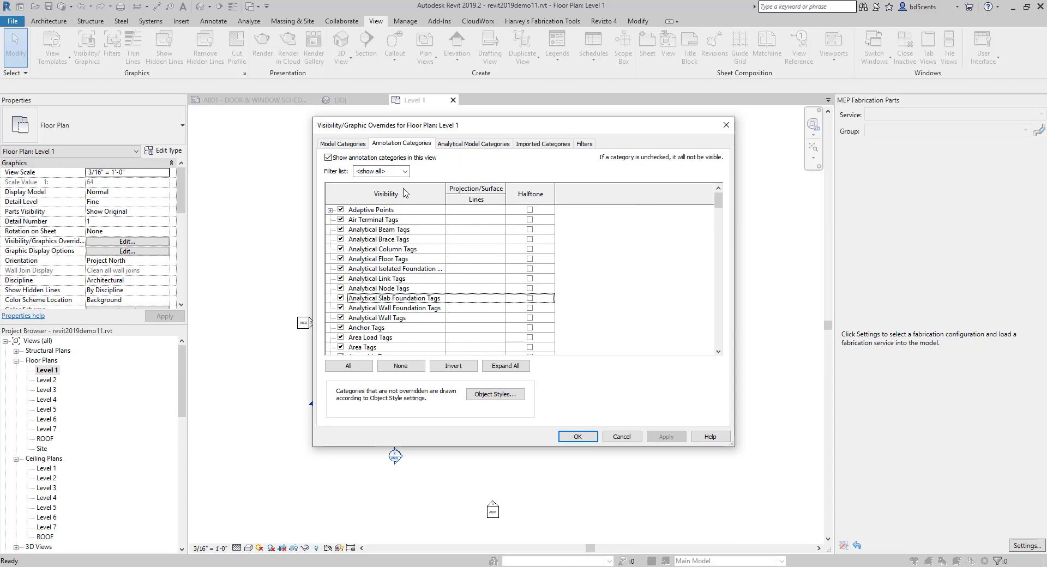
pyautogui.click(726, 125)
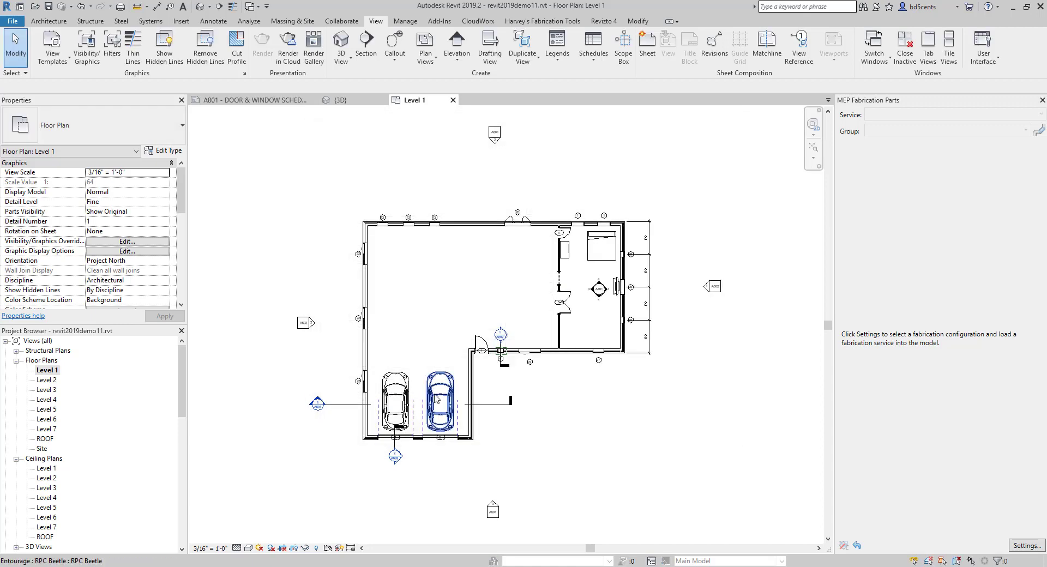
# Hide the whole Windows category in the Level 1 plan, starting from the sliding window beside the parked cars.
pyautogui.scroll(5, 365, 269)
pyautogui.click(342, 253)
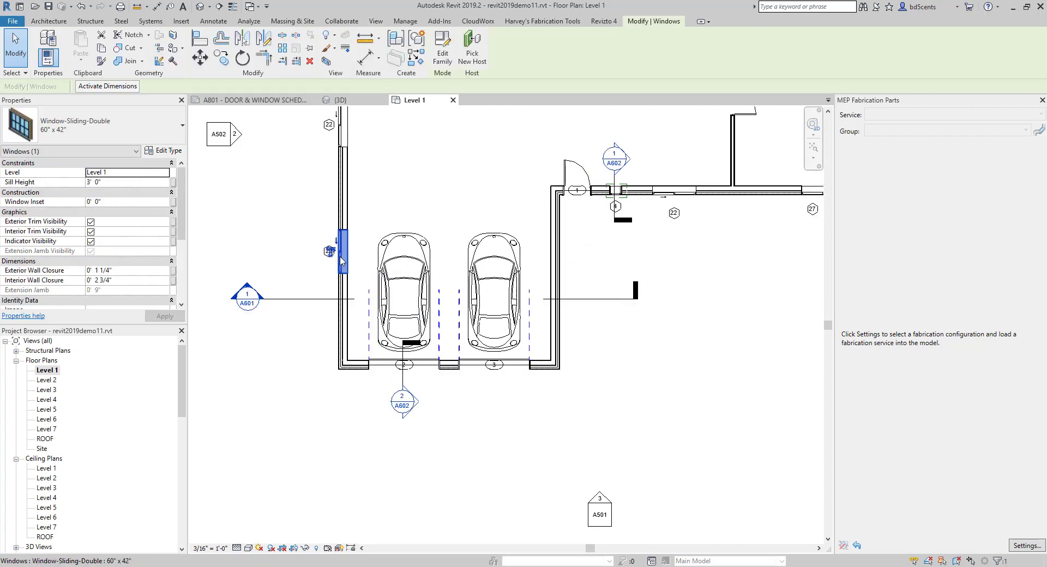
pyautogui.press('Escape')
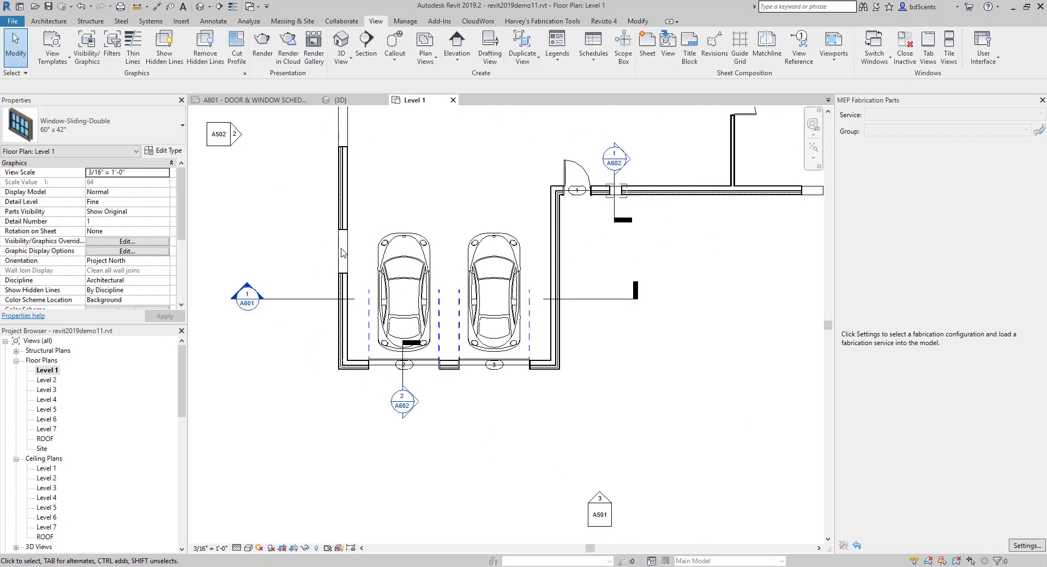
pyautogui.scroll(-3, 342, 252)
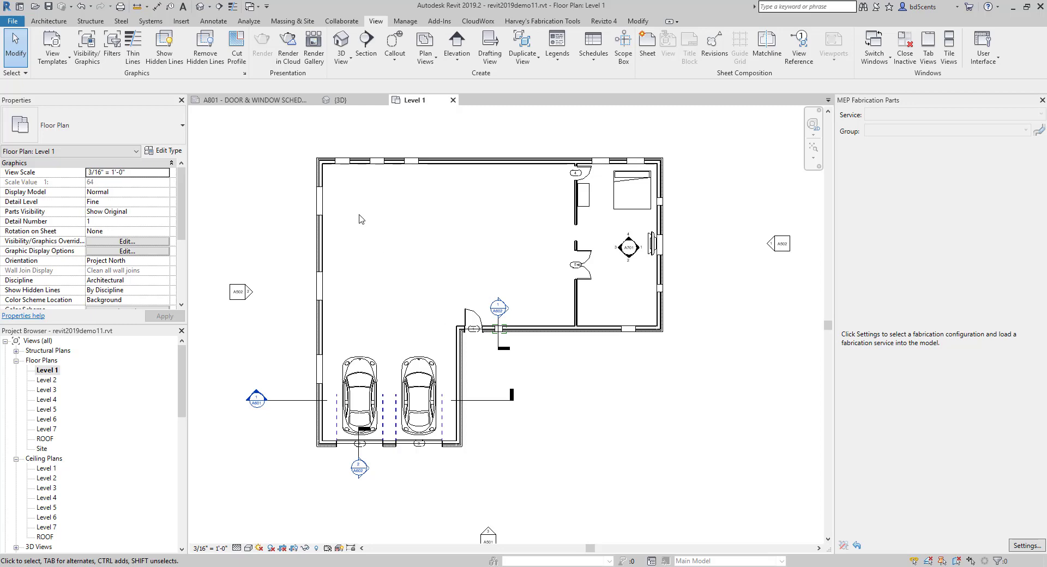
# Check whether the windows are displayed in the 3D view and in the South and West building elevations.
pyautogui.click(341, 41)
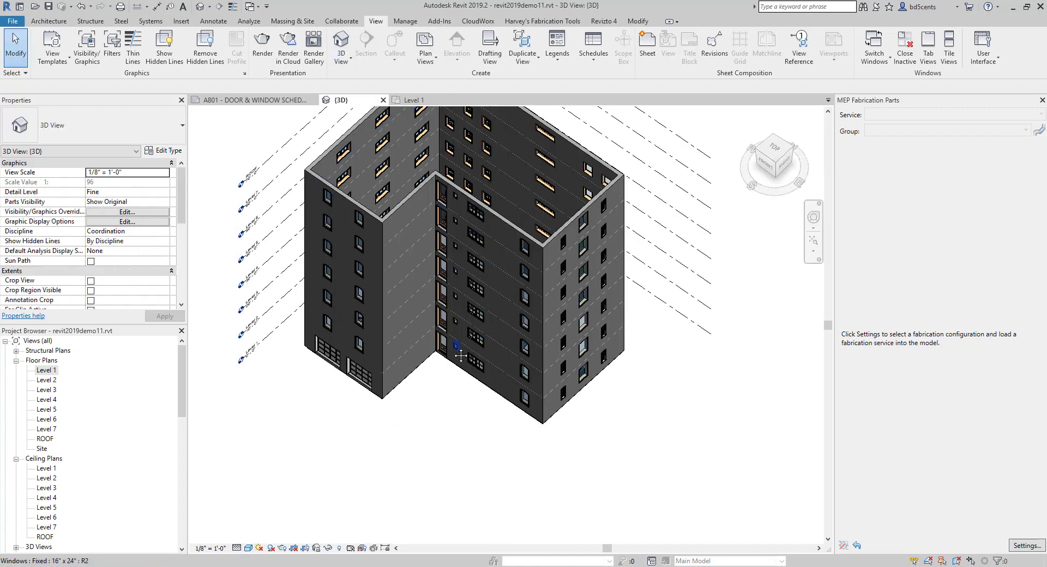
pyautogui.moveTo(456, 342); pyautogui.dragTo(461, 356, button='middle')
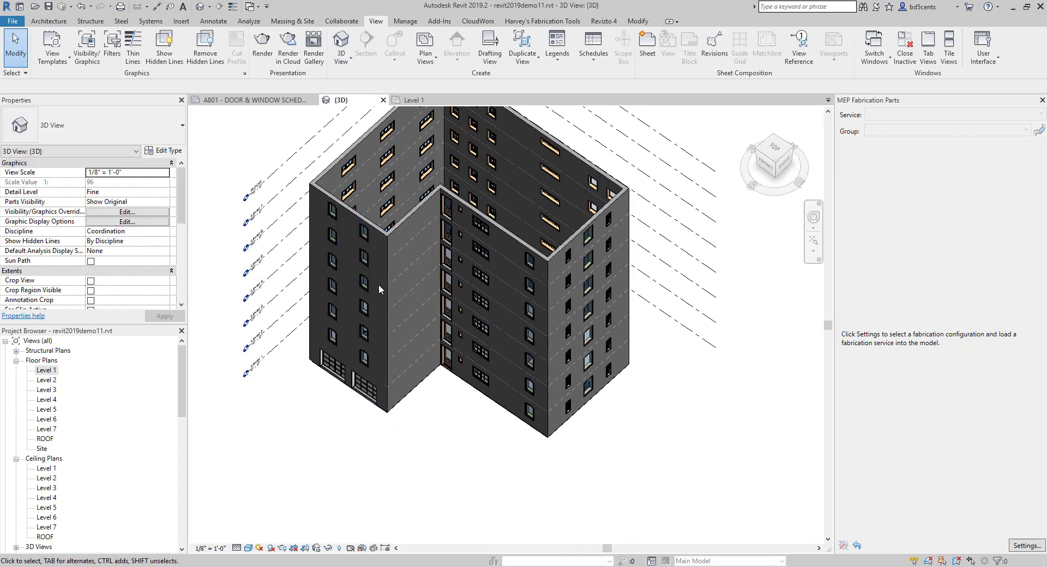
pyautogui.scroll(-6, 61, 463)
pyautogui.scroll(-4, 62, 463)
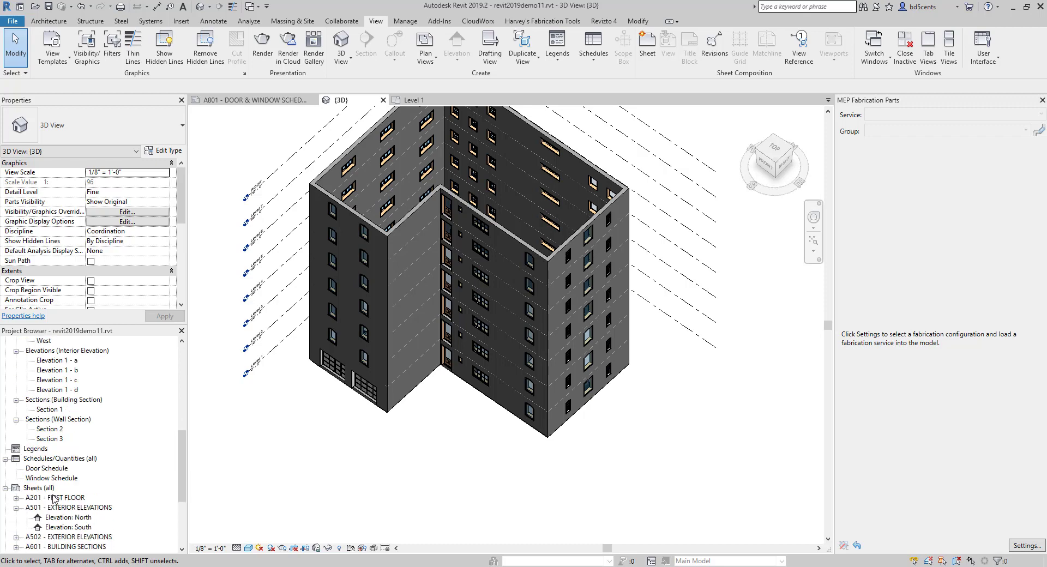
pyautogui.scroll(5, 47, 461)
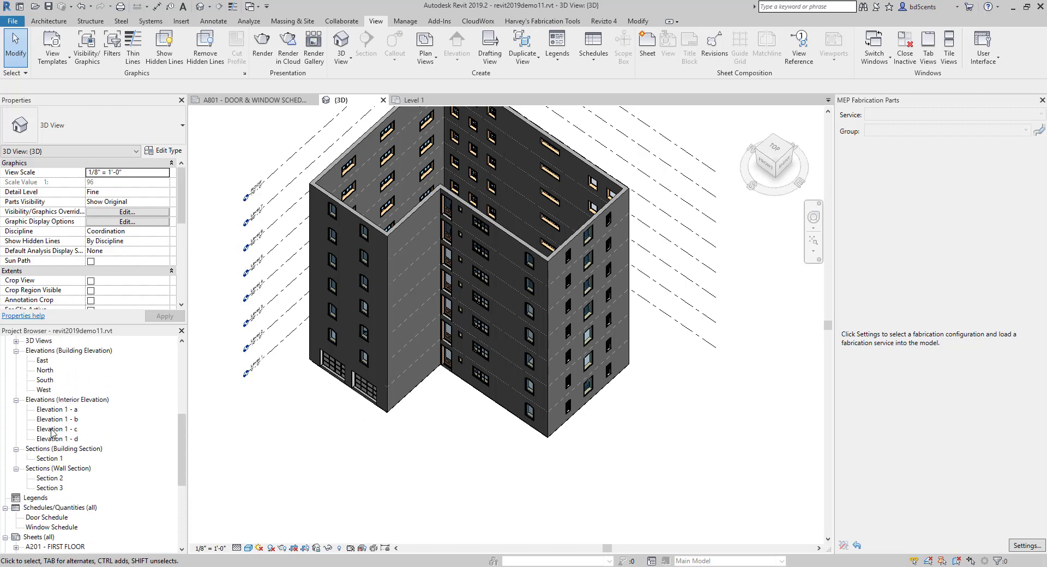
pyautogui.doubleClick(45, 380)
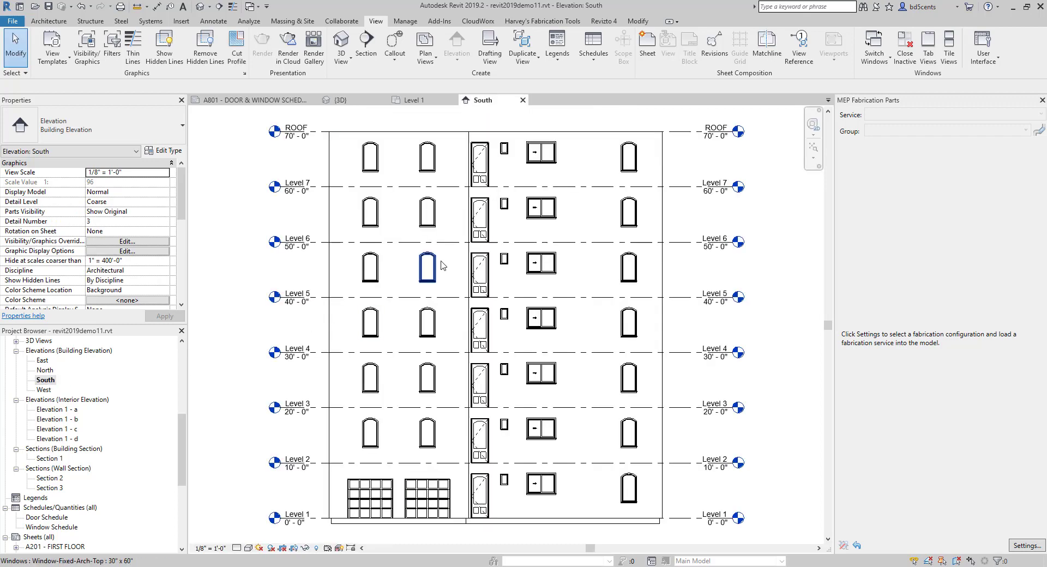
pyautogui.doubleClick(44, 390)
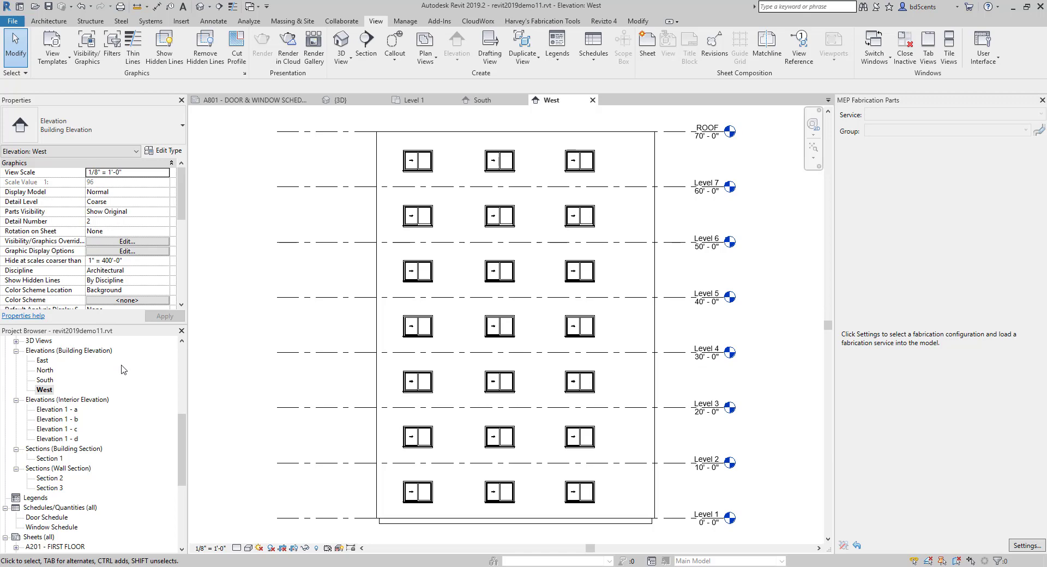
# Return to the Level 1 floor plan and turn the Windows model category back on in its Visibility/Graphic Overrides.
pyautogui.scroll(7, 71, 403)
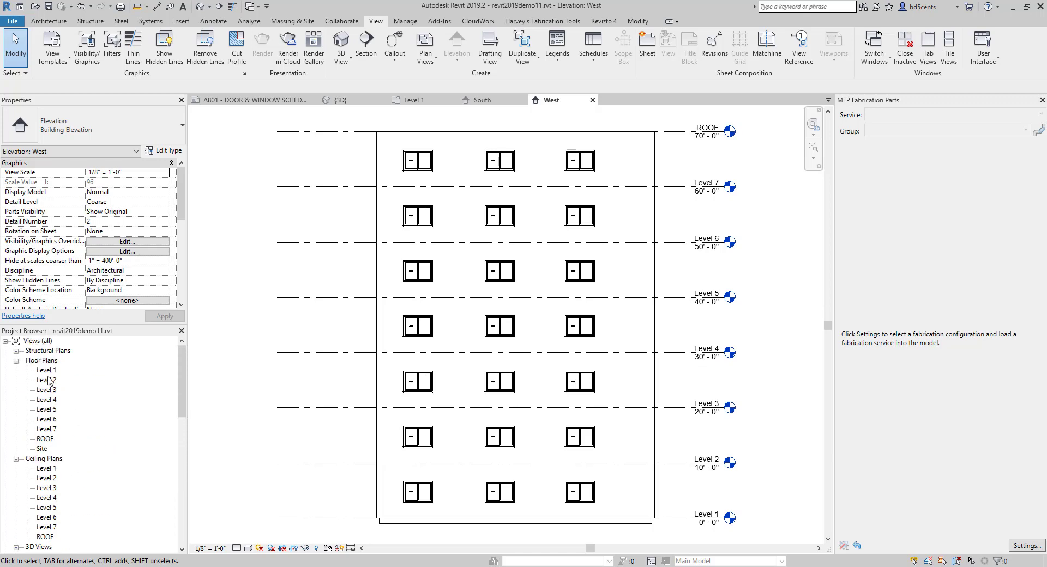
pyautogui.doubleClick(46, 371)
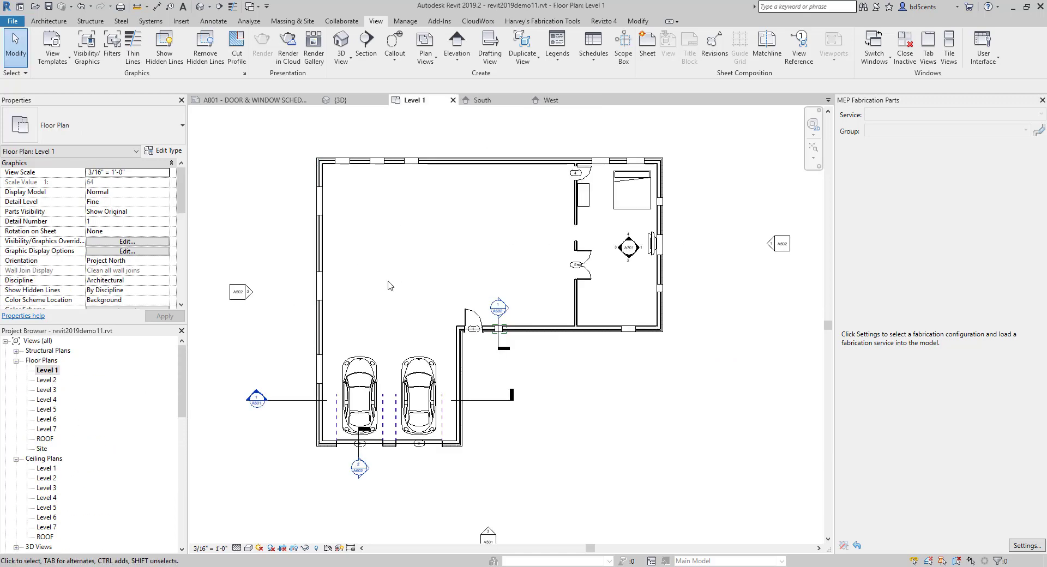
pyautogui.press('v')
pyautogui.press('g')
pyautogui.scroll(-5, 385, 255)
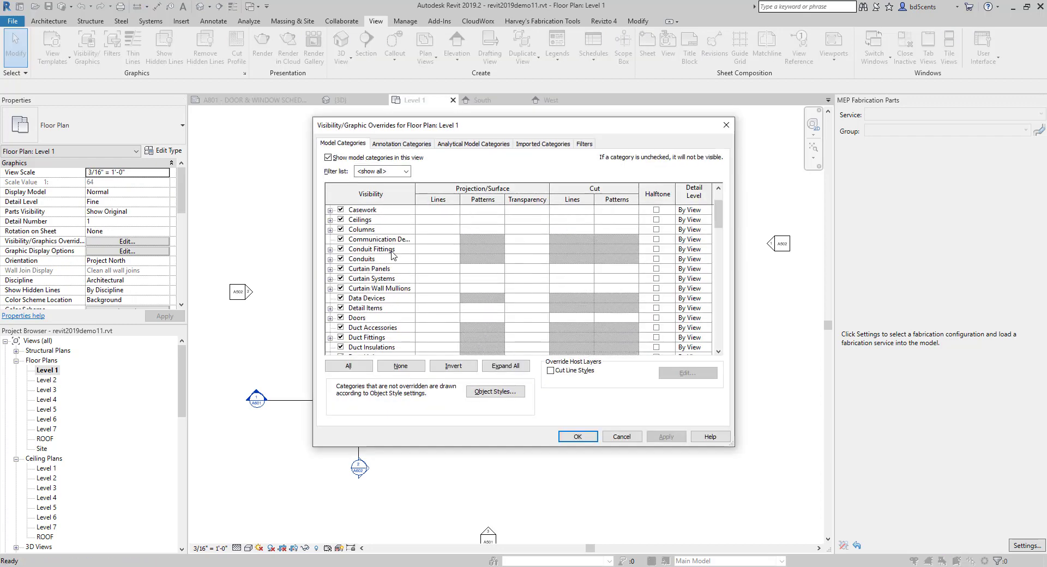
pyautogui.scroll(-13, 384, 255)
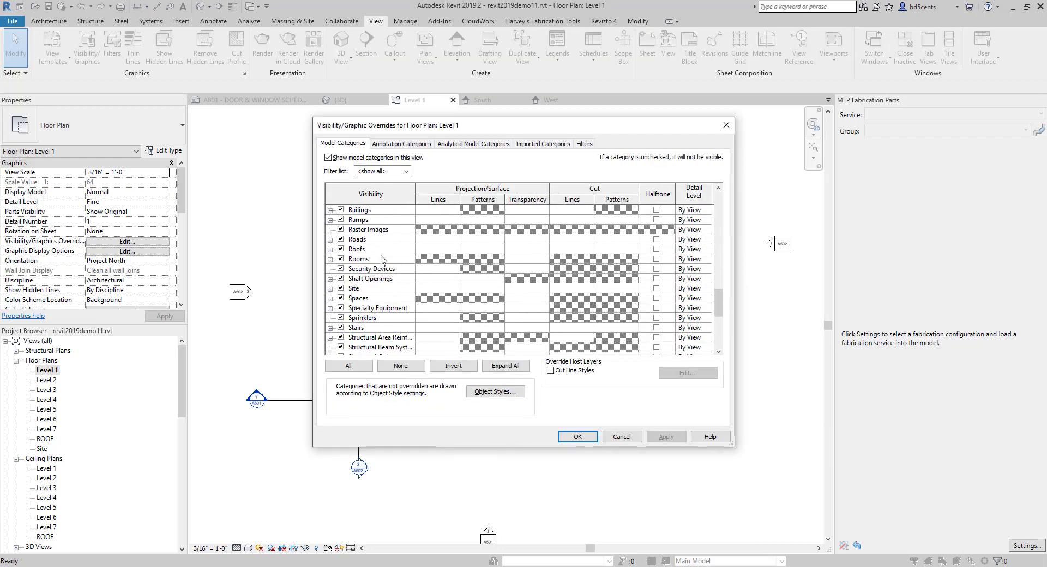
pyautogui.scroll(-3, 381, 260)
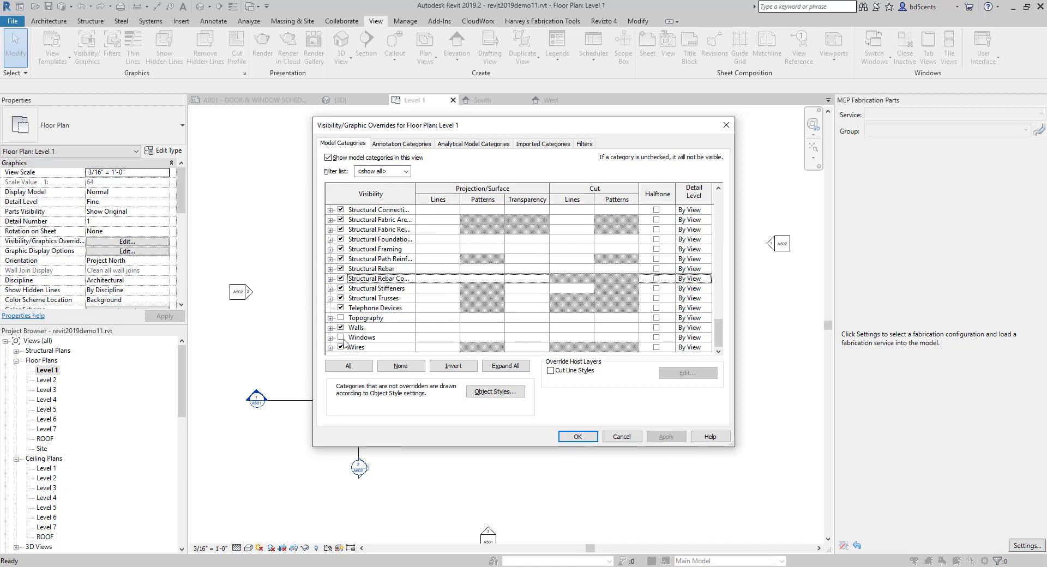
pyautogui.click(341, 337)
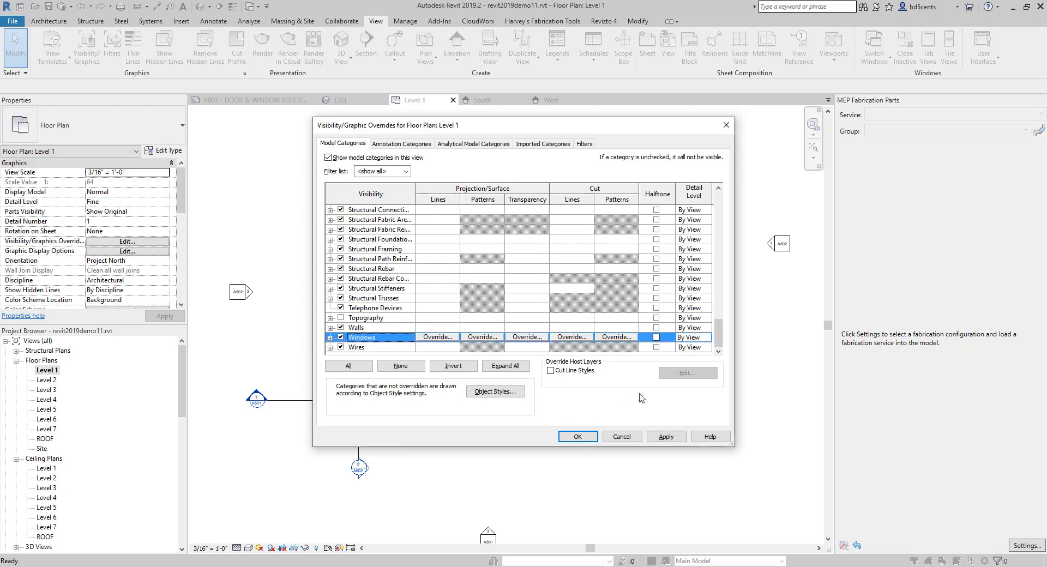
pyautogui.click(666, 436)
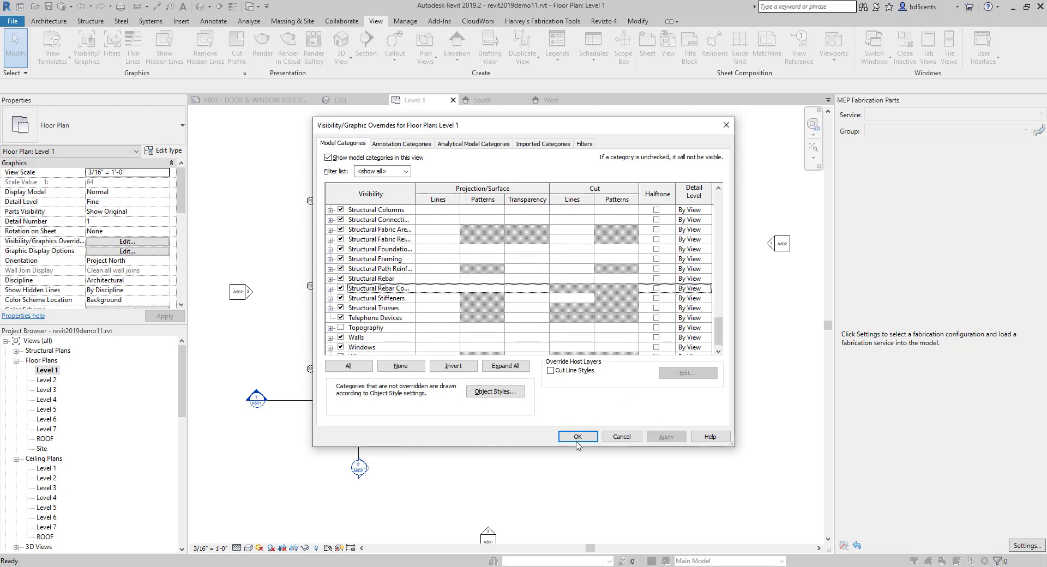
pyautogui.click(577, 436)
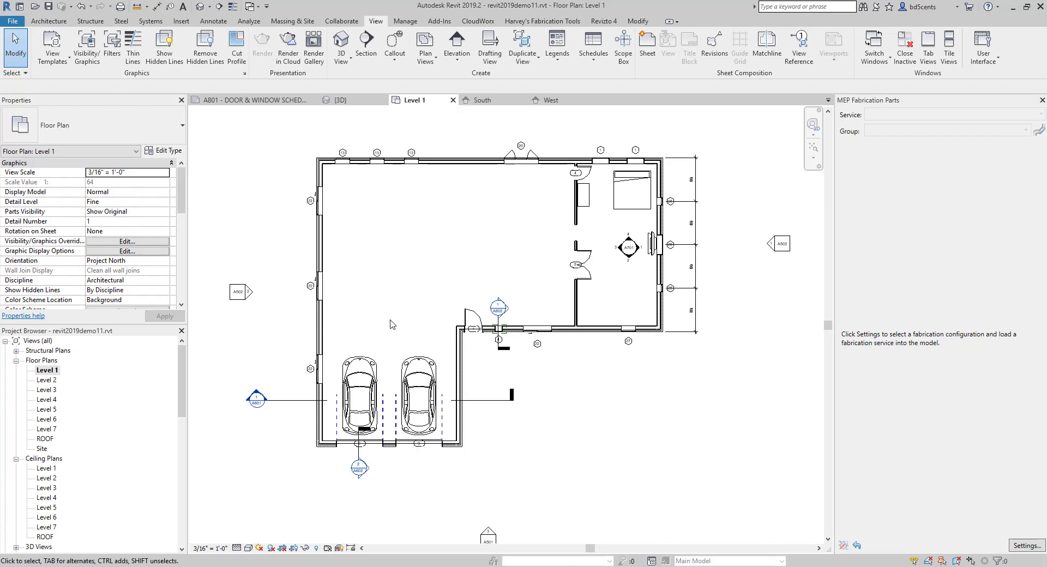
# Hide the Windows category in the Level 1 plan, starting from the sliding window beside the parked cars.
pyautogui.click(320, 369)
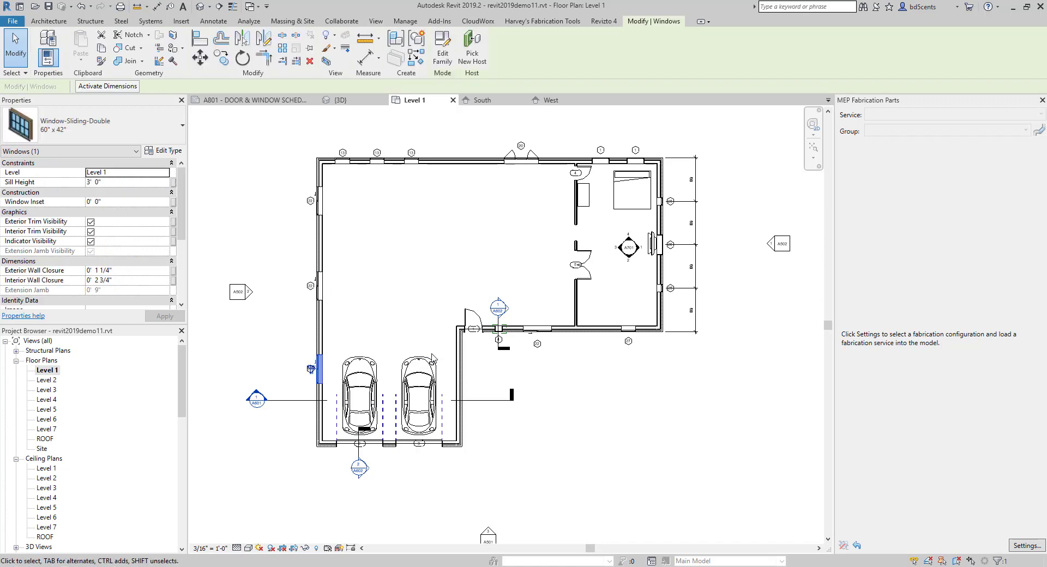
pyautogui.press('v')
pyautogui.press('h')
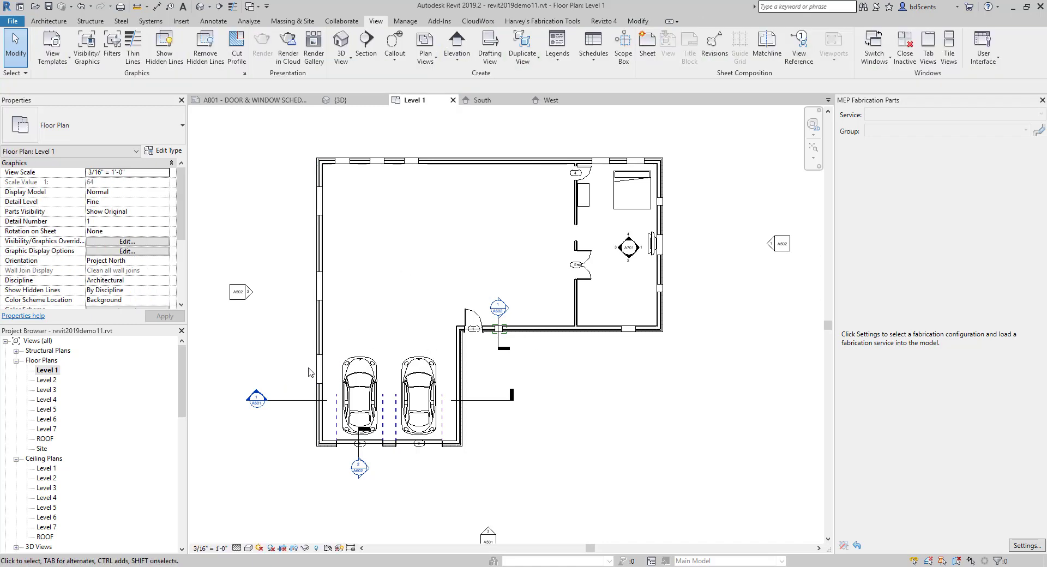
# Turn the Windows model category back on in the Level 1 plan's Visibility/Graphic Overrides and apply the change.
pyautogui.press('v')
pyautogui.press('v')
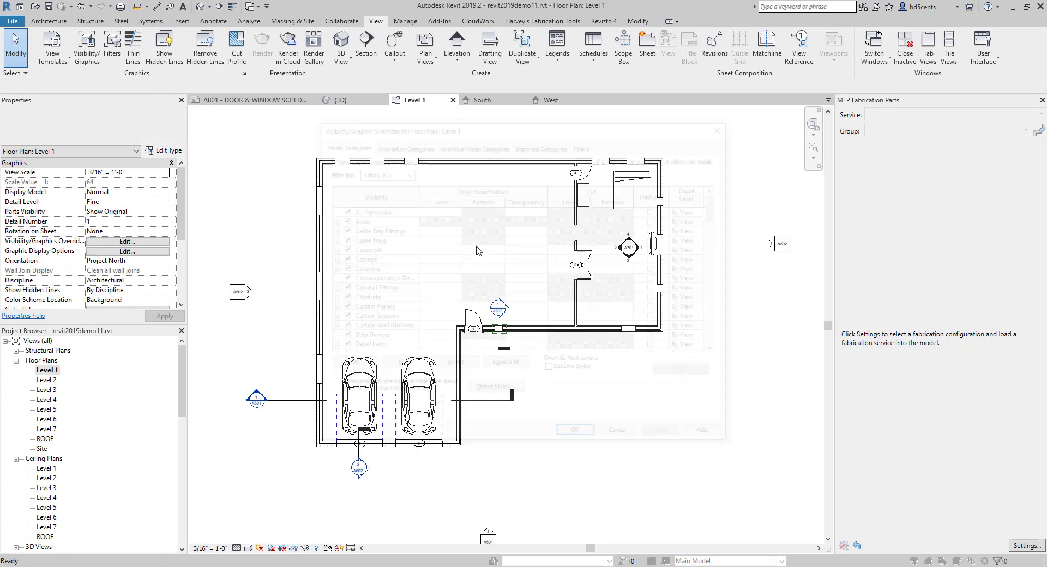
pyautogui.moveTo(719, 215); pyautogui.dragTo(719, 338)
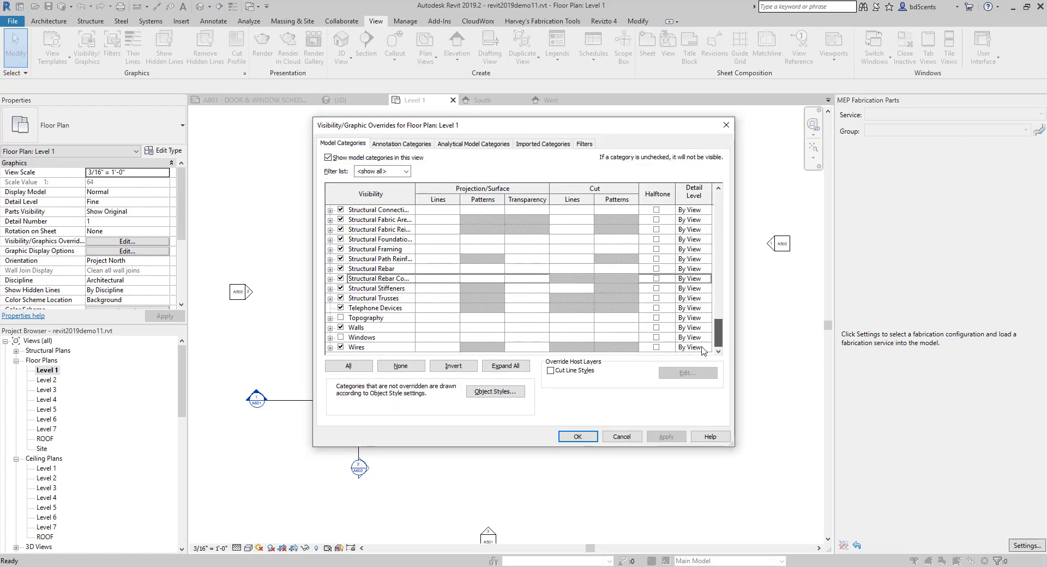
pyautogui.click(341, 337)
pyautogui.click(676, 437)
pyautogui.click(578, 437)
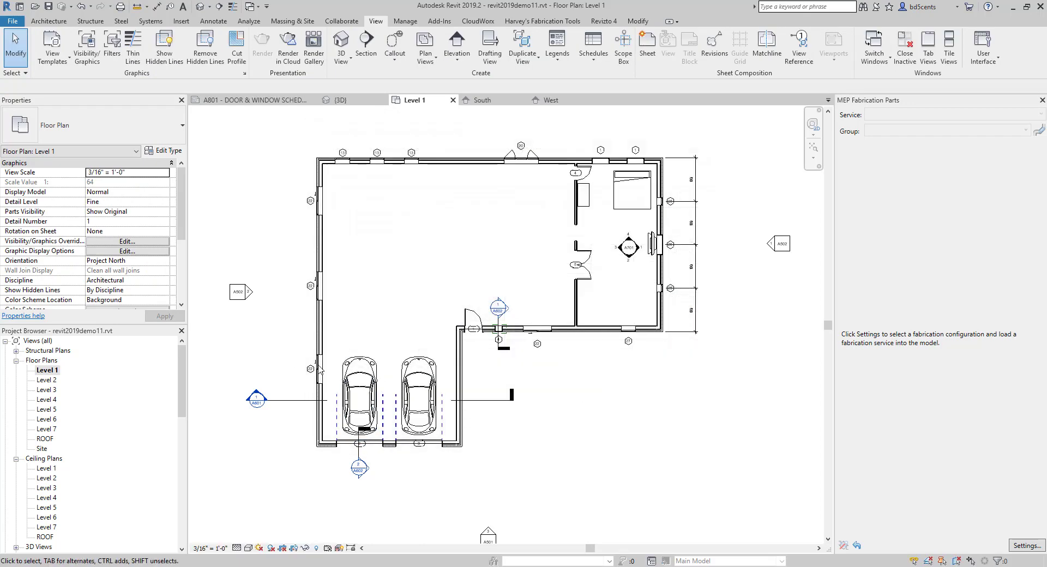
# Review the temporary hide and isolate options for the Level 1 floor plan.
pyautogui.click(304, 547)
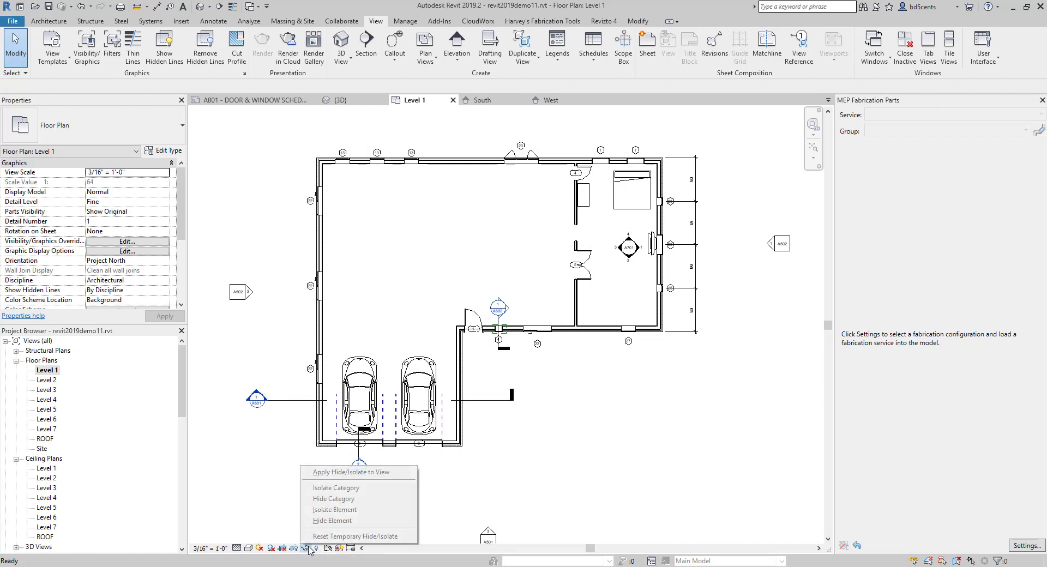
pyautogui.click(311, 537)
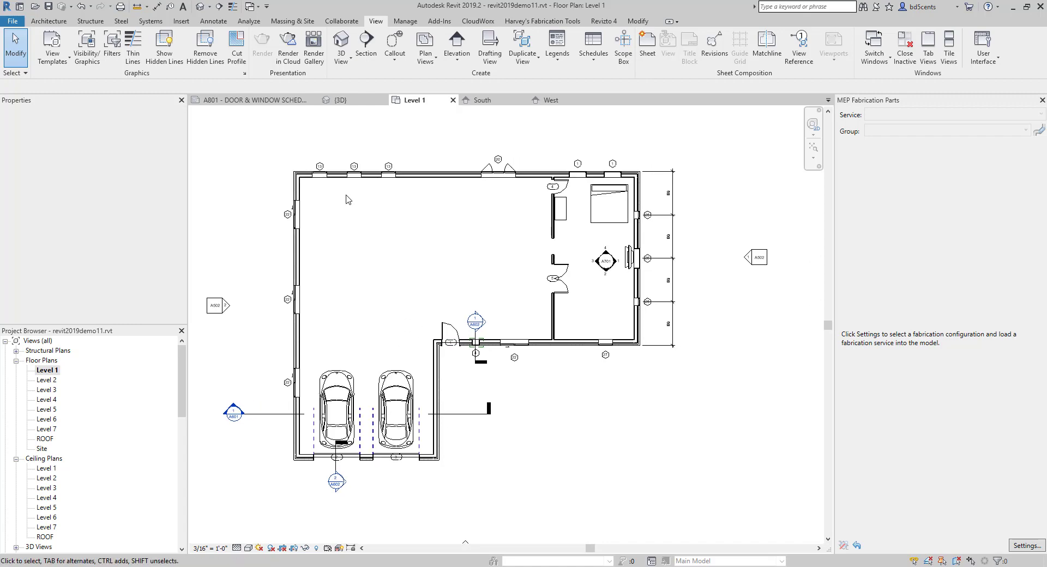
# Open the 3D view and temporarily hide the Level 1 exterior wall element that encloses the furnished bedroom.
pyautogui.click(341, 41)
pyautogui.scroll(4, 594, 410)
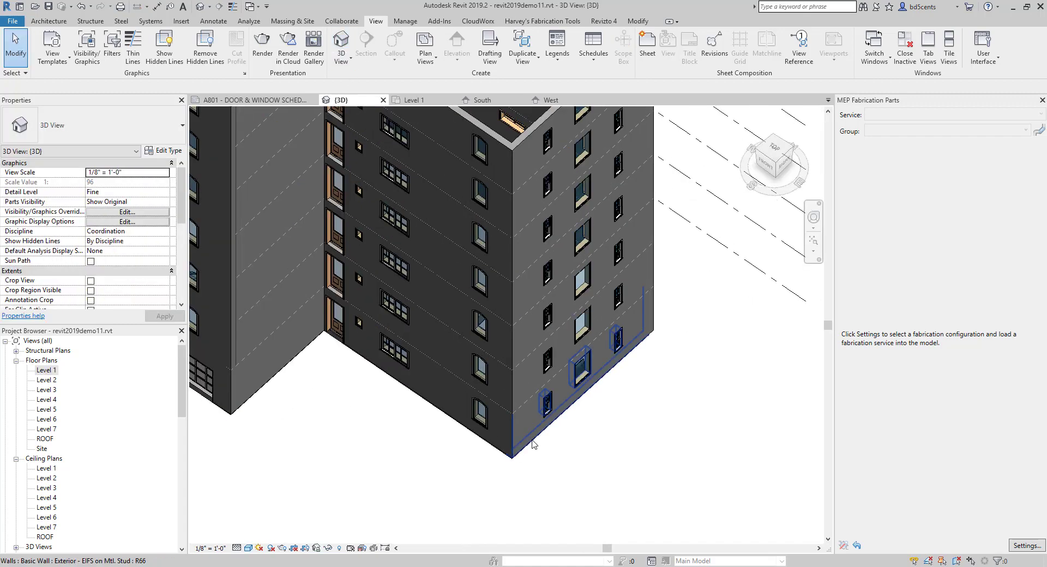
pyautogui.click(531, 441)
pyautogui.scroll(1, 561, 444)
pyautogui.scroll(1, 563, 447)
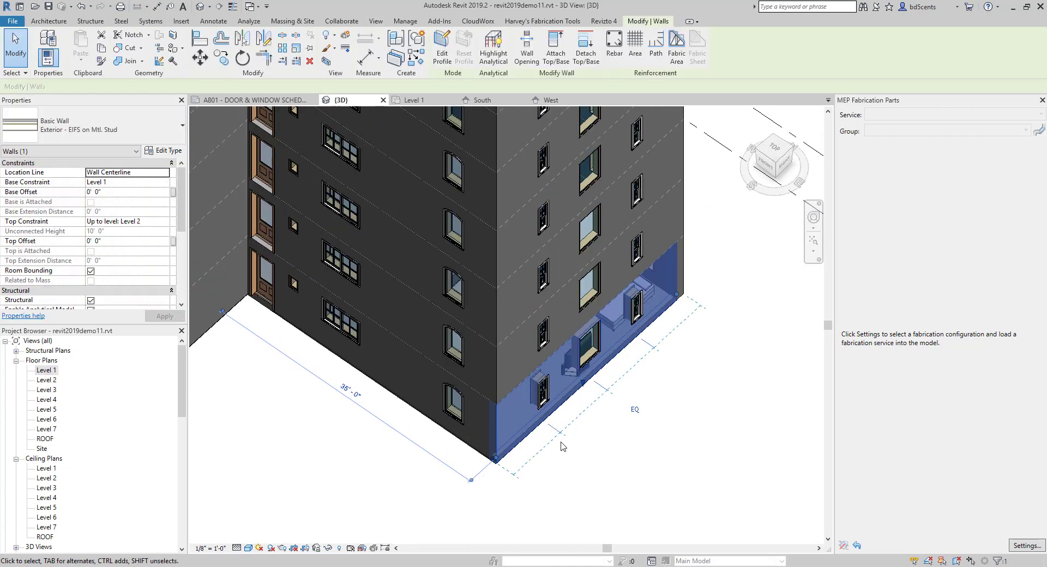
pyautogui.click(327, 547)
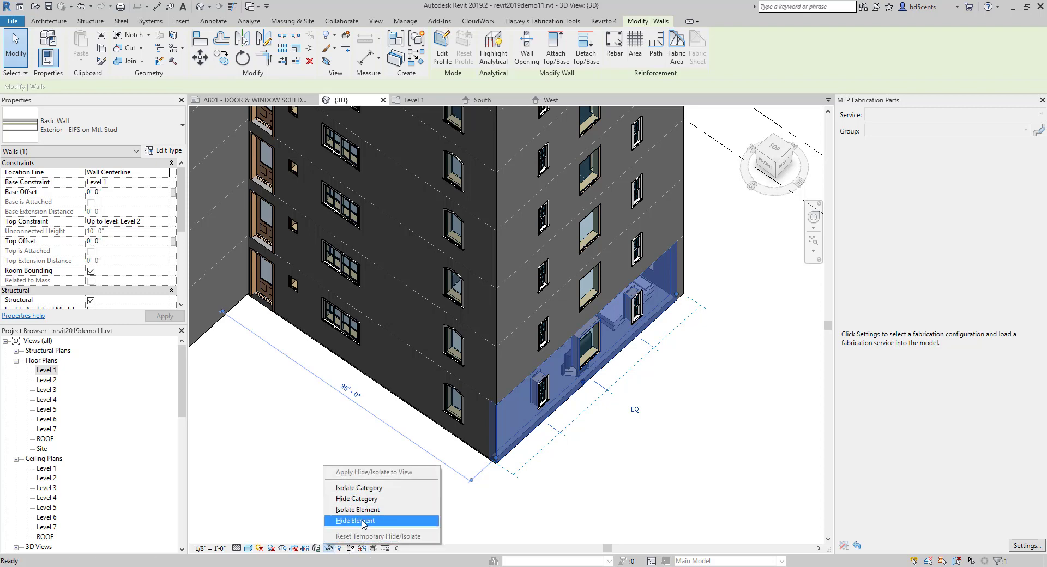
pyautogui.click(357, 520)
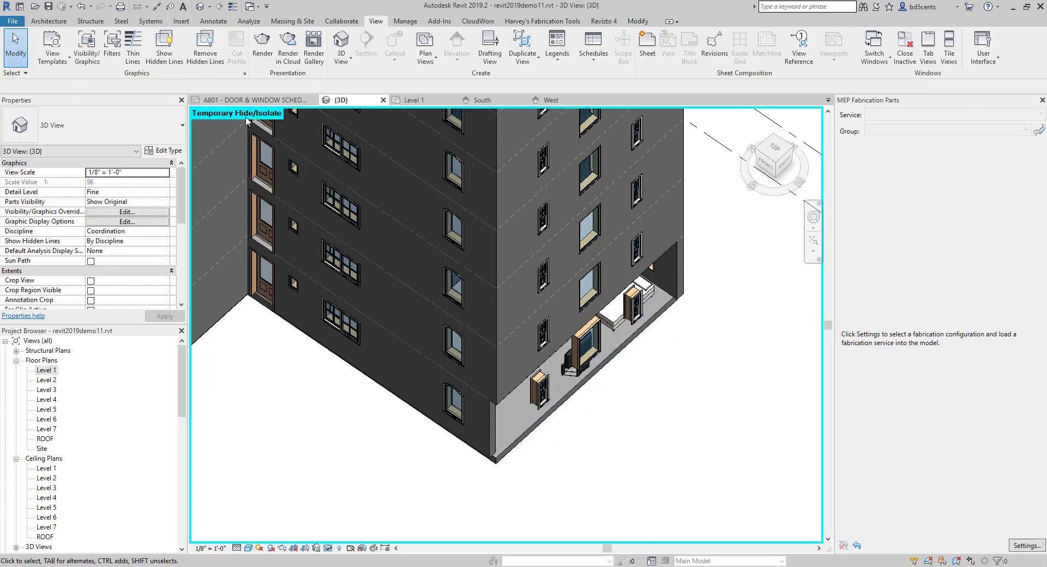
# Inspect the bedroom through the opened side of the building and reset the temporary hide in the 3D view.
pyautogui.keyDown('shift'); pyautogui.moveTo(619, 411); pyautogui.dragTo(582, 321, button='middle'); pyautogui.keyUp('shift')
pyautogui.scroll(3, 581, 434)
pyautogui.keyDown('shift'); pyautogui.moveTo(581, 434); pyautogui.dragTo(577, 395, button='middle'); pyautogui.keyUp('shift')
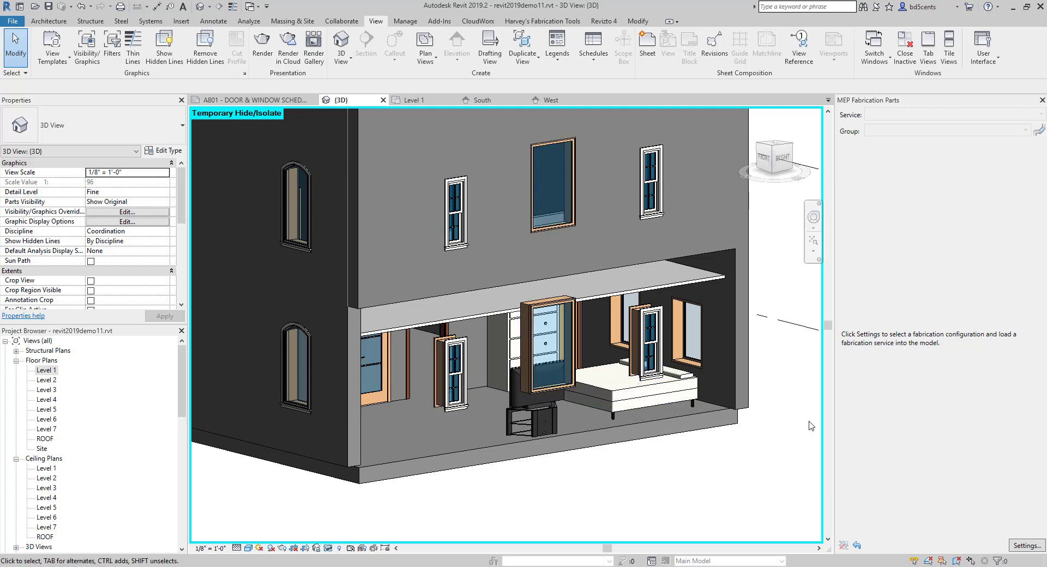
pyautogui.click(327, 548)
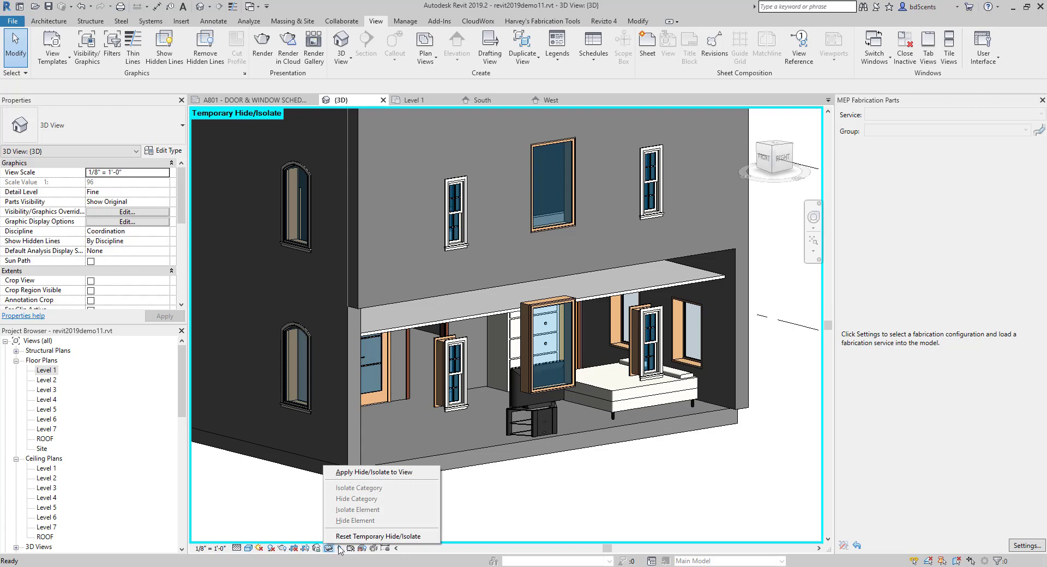
pyautogui.click(363, 536)
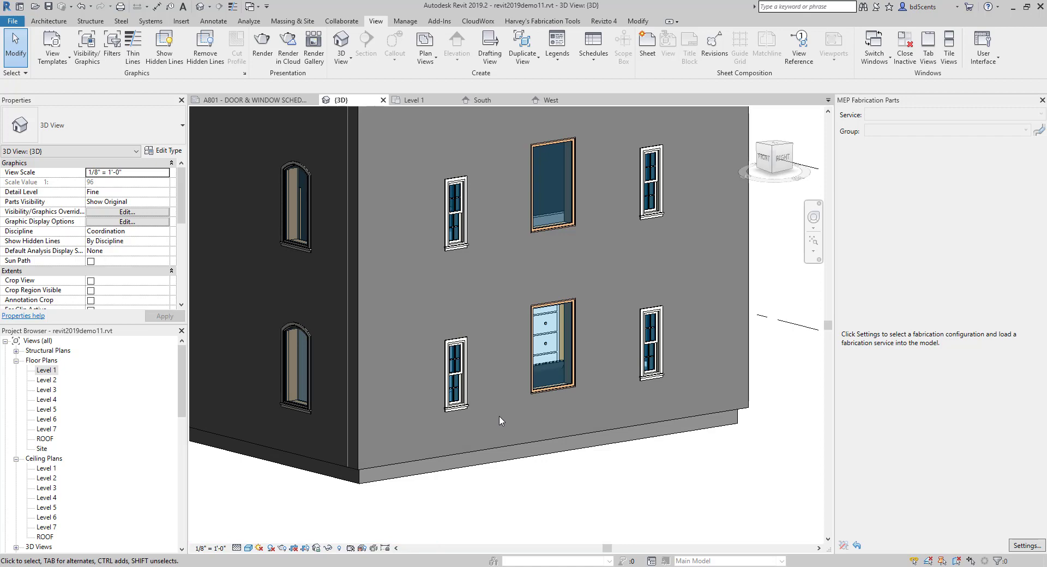
# Change the full-height front wall above the garage doors to the Exterior - CMU Insulated wall type.
pyautogui.keyDown('shift'); pyautogui.moveTo(711, 279); pyautogui.dragTo(513, 454, button='middle'); pyautogui.keyUp('shift')
pyautogui.click(435, 391)
pyautogui.moveTo(502, 400); pyautogui.dragTo(487, 457, button='middle')
pyautogui.scroll(-1, 487, 457)
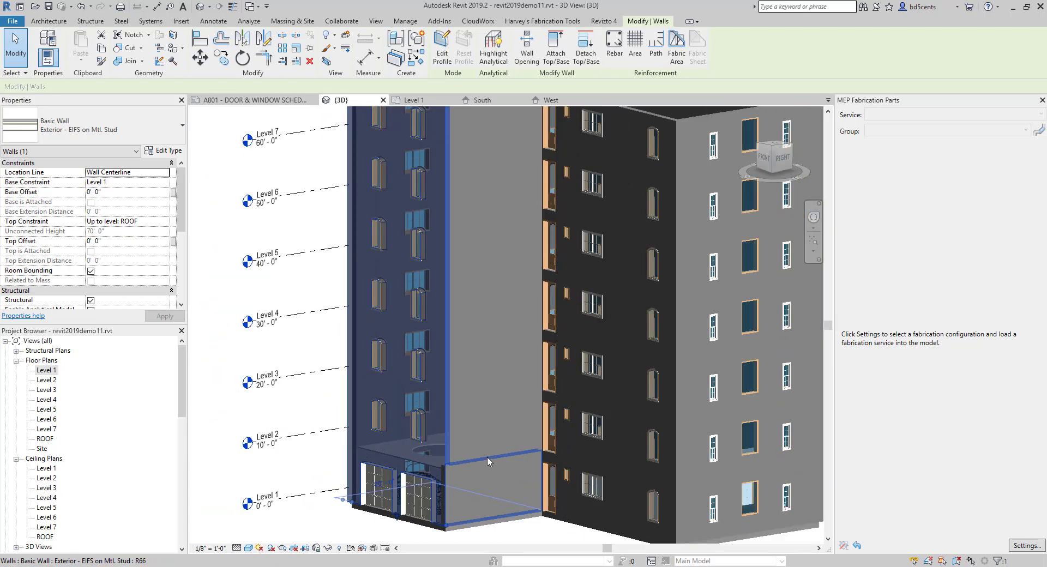
pyautogui.click(95, 137)
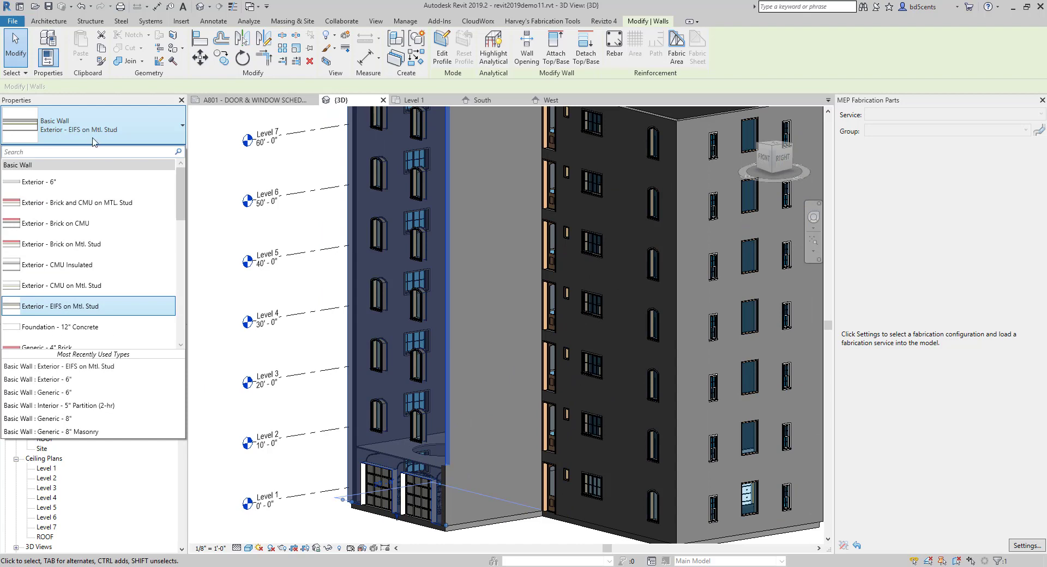
pyautogui.click(90, 267)
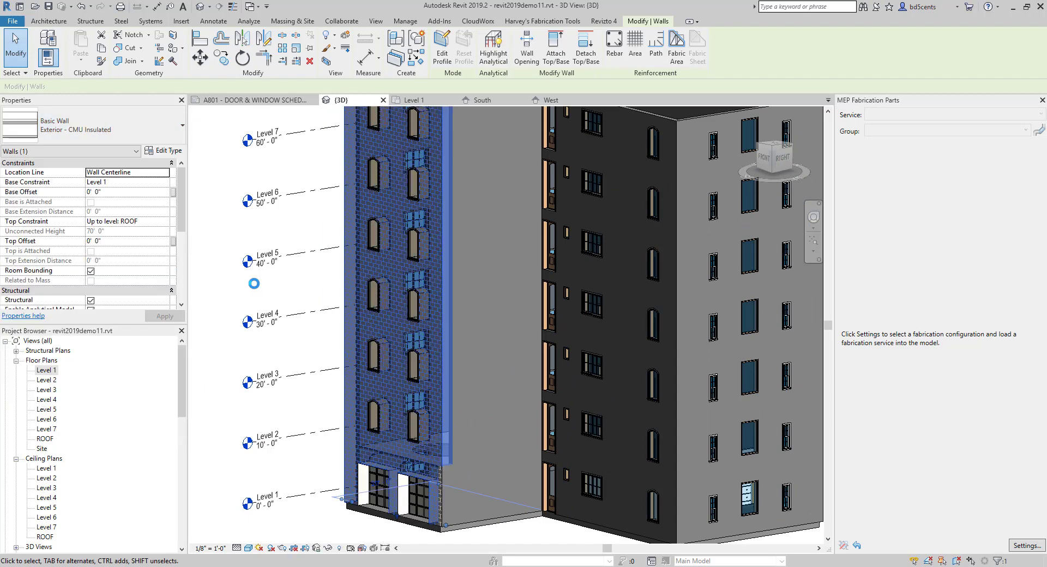
pyautogui.click(275, 286)
pyautogui.scroll(3, 428, 513)
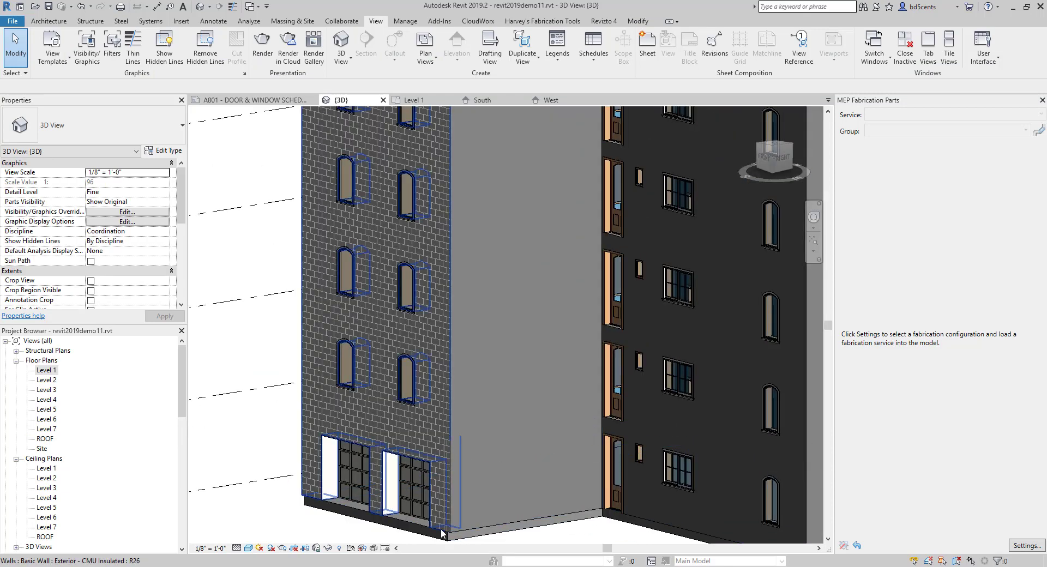
# Temporarily isolate the CMU garage-front wall element in the 3D view and inspect it from the front.
pyautogui.click(443, 533)
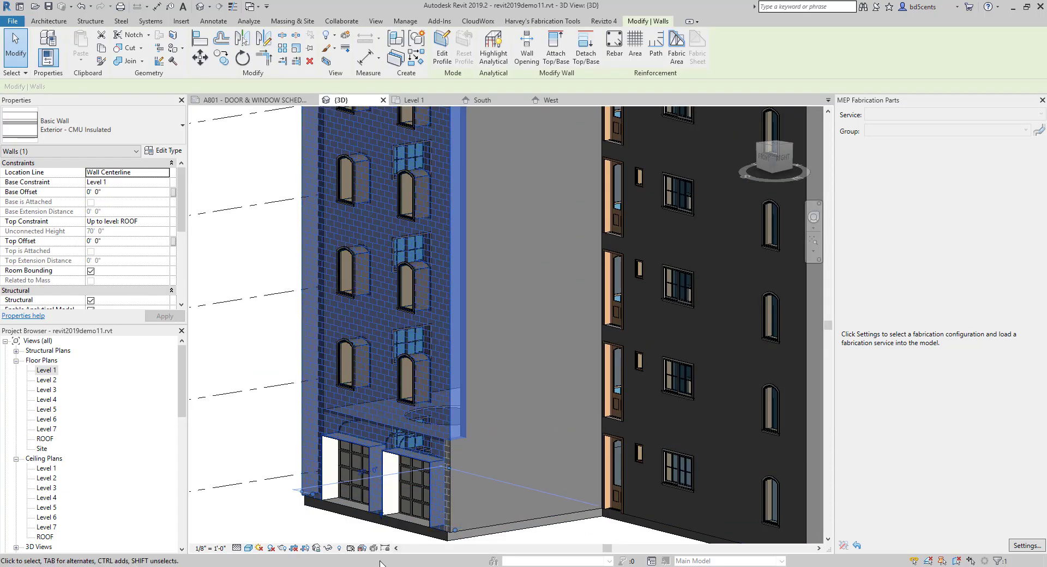
pyautogui.click(329, 548)
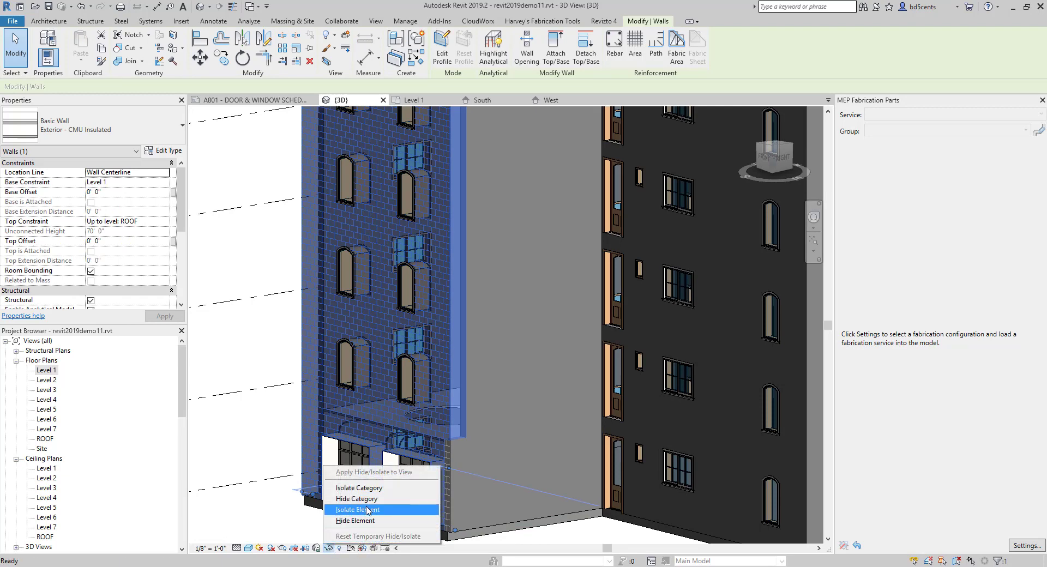
pyautogui.click(368, 510)
pyautogui.scroll(-3, 521, 423)
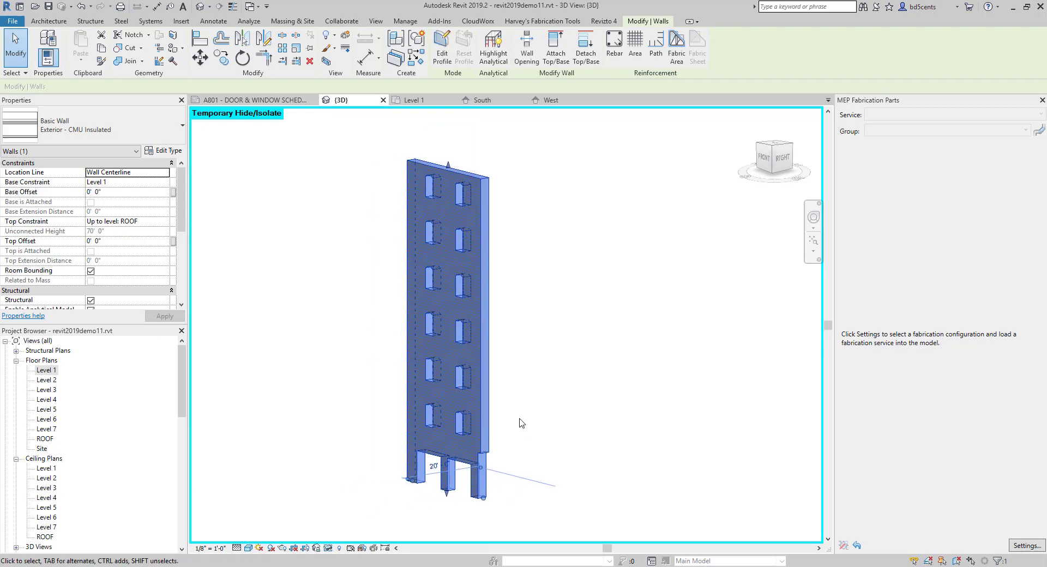
pyautogui.keyDown('shift'); pyautogui.moveTo(525, 350); pyautogui.dragTo(596, 333, button='middle'); pyautogui.keyUp('shift')
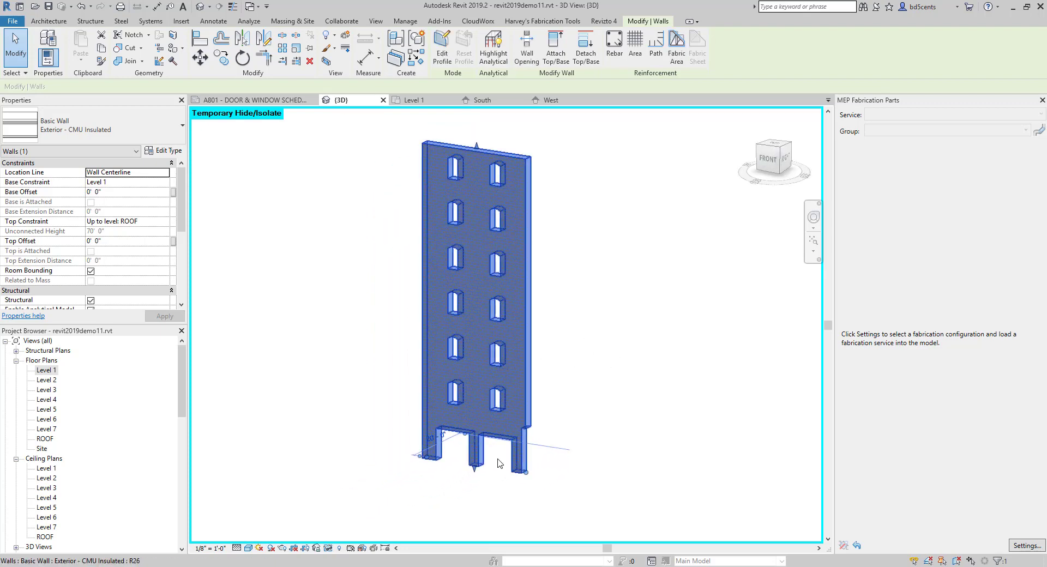
# End the temporary isolation of the garage-front wall and bring the whole building back into the 3D view.
pyautogui.click(339, 548)
pyautogui.click(376, 472)
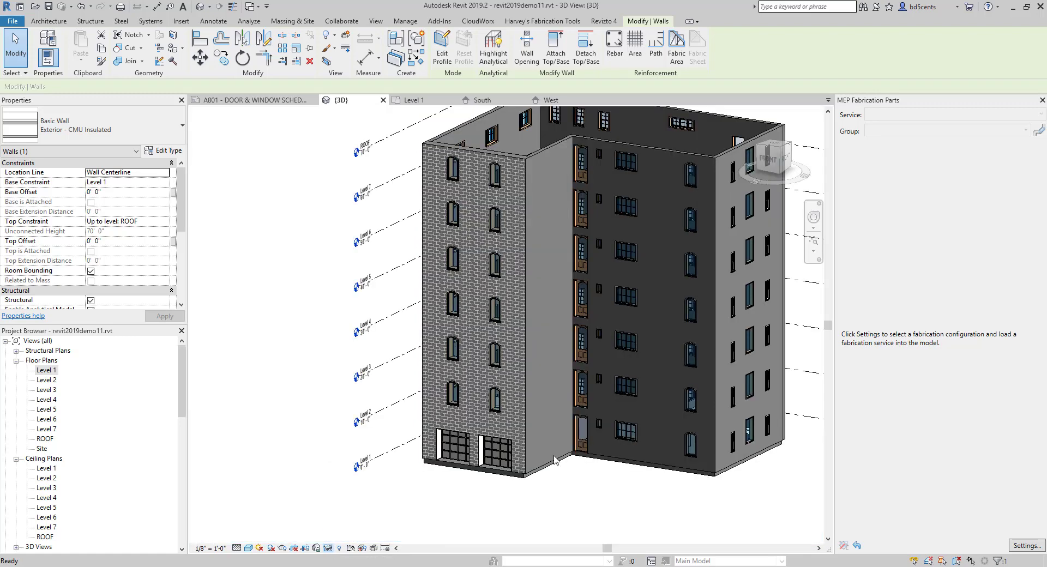
pyautogui.moveTo(564, 461); pyautogui.dragTo(474, 467, button='middle')
pyautogui.scroll(-1, 481, 459)
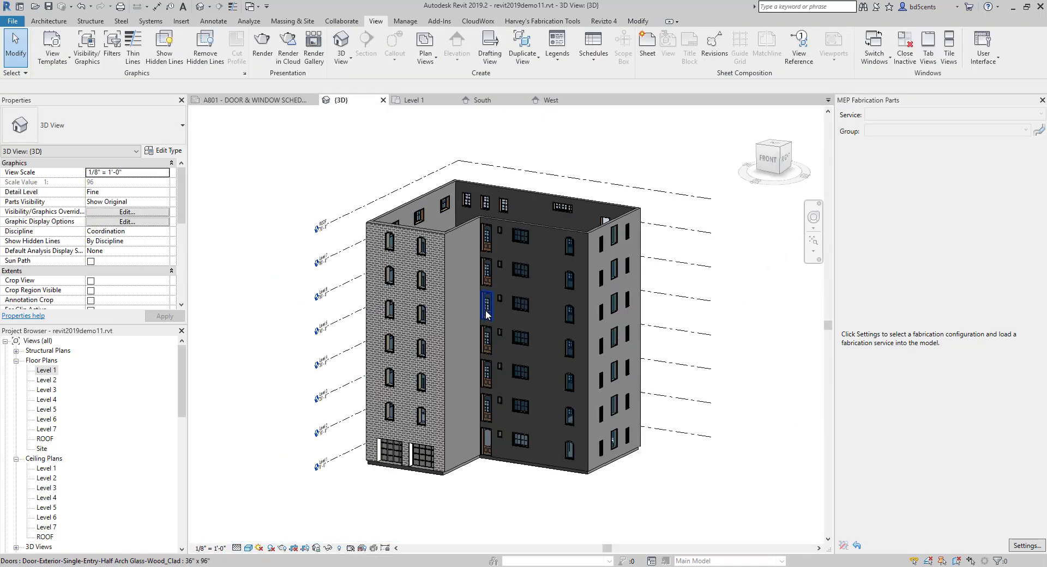
pyautogui.scroll(1, 414, 479)
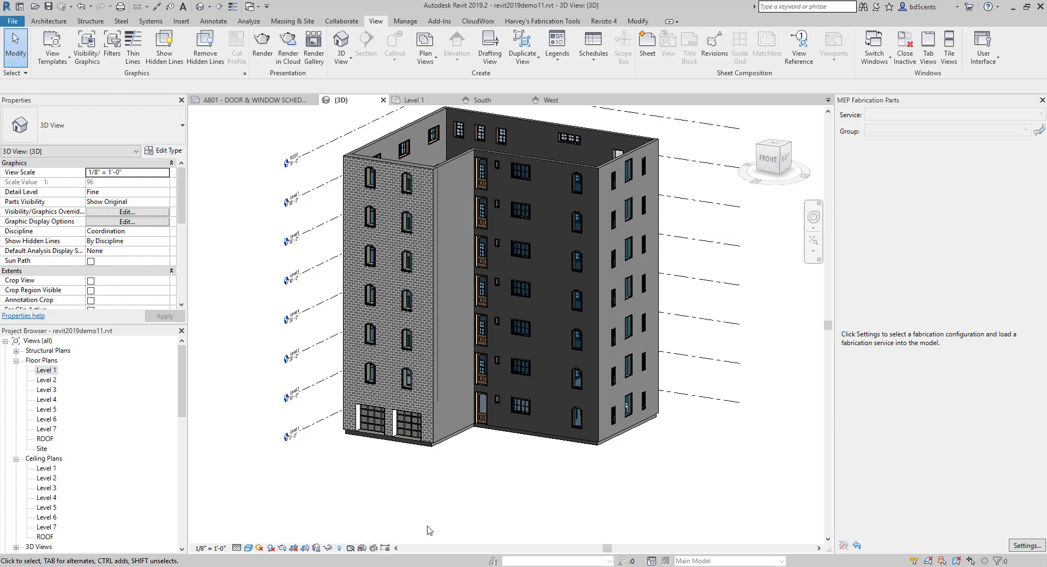
# Open the Level 1 floor plan and select the bedroom's bed and dresser together, then clear the selection.
pyautogui.doubleClick(47, 370)
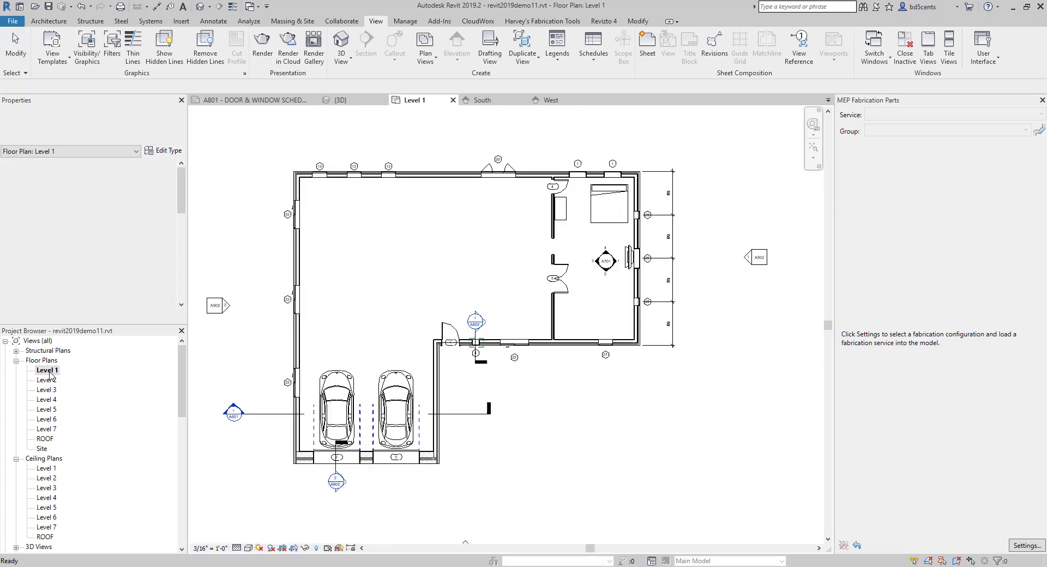
pyautogui.scroll(3, 577, 261)
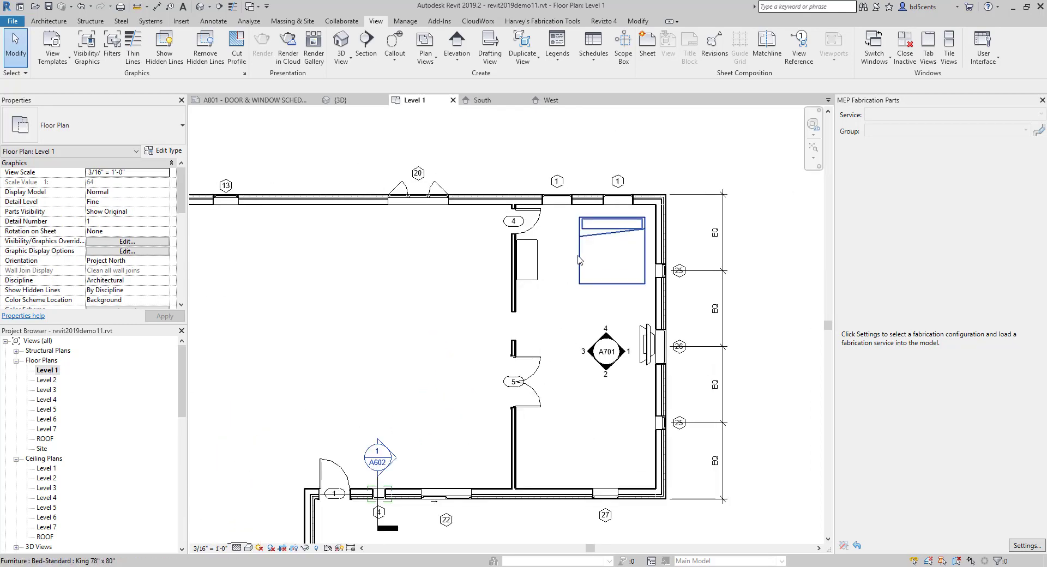
pyautogui.click(579, 260)
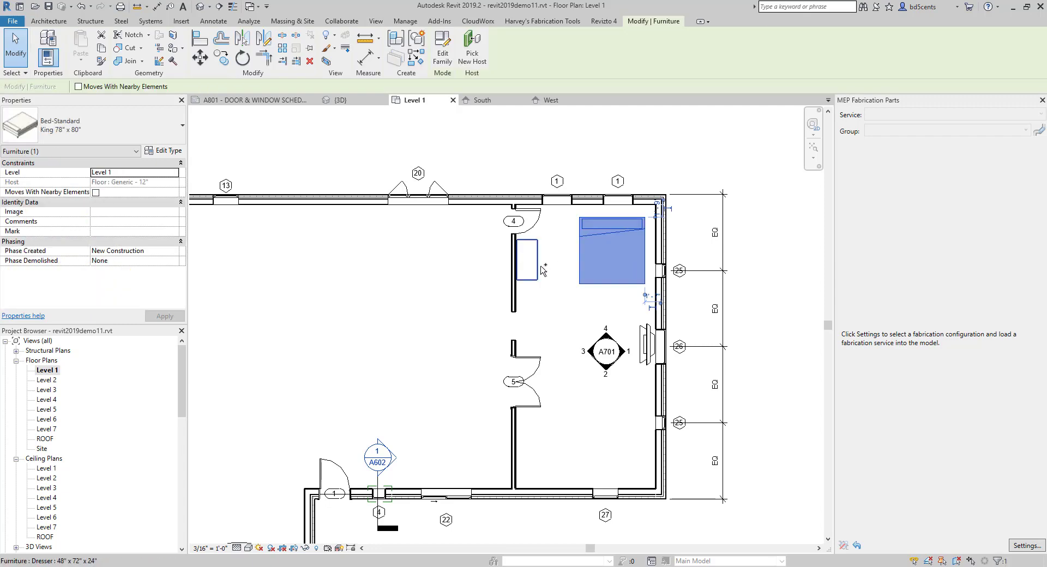
pyautogui.keyDown('ctrl'); pyautogui.click(537, 267); pyautogui.keyUp('ctrl')
pyautogui.keyDown('ctrl'); pyautogui.click(539, 269); pyautogui.keyUp('ctrl')
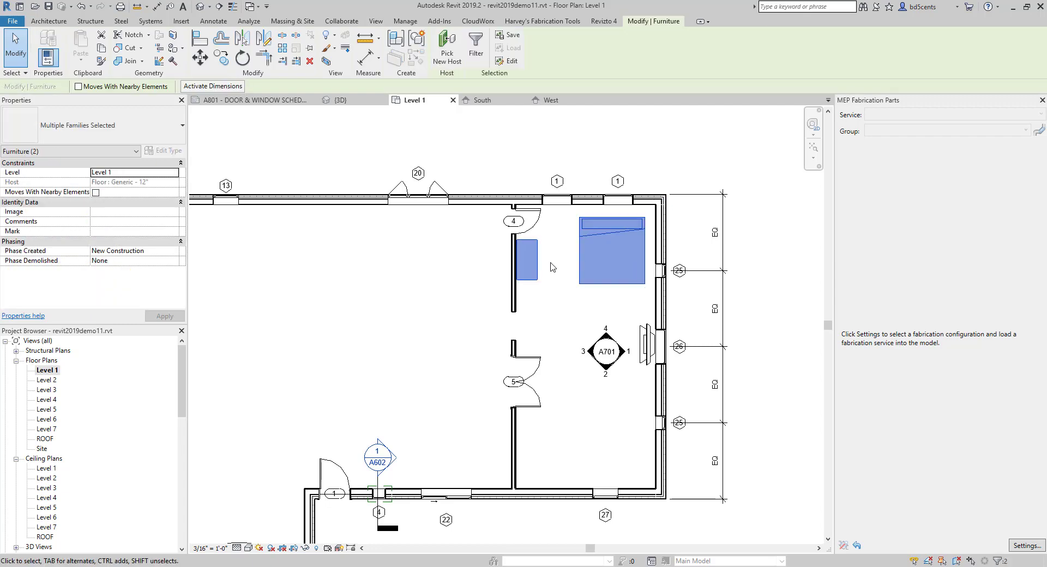
pyautogui.click(551, 268)
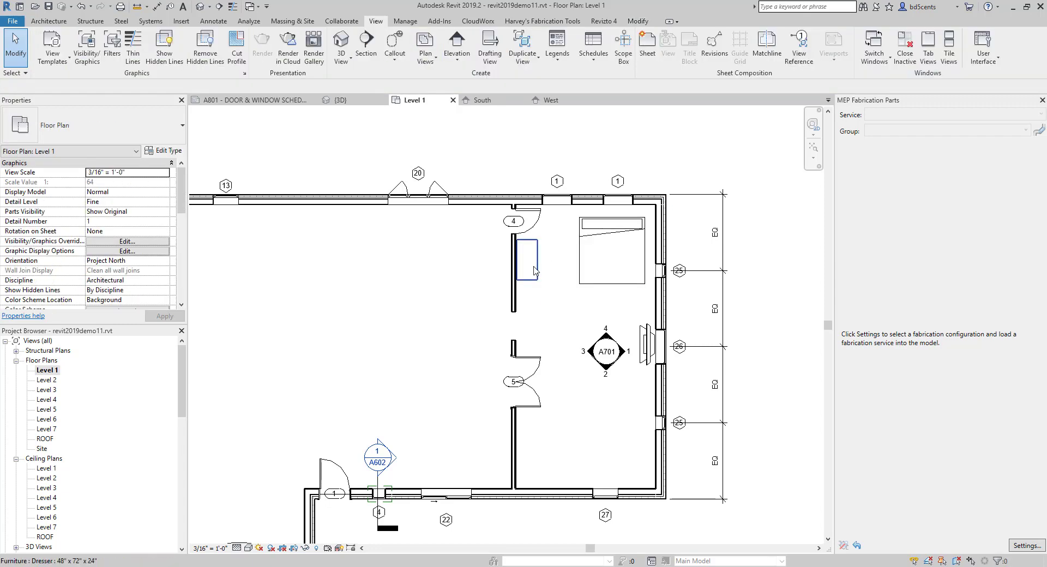
# Hide the bedroom's TV and TV stand as individual elements in the Level 1 floor plan.
pyautogui.scroll(3, 590, 303)
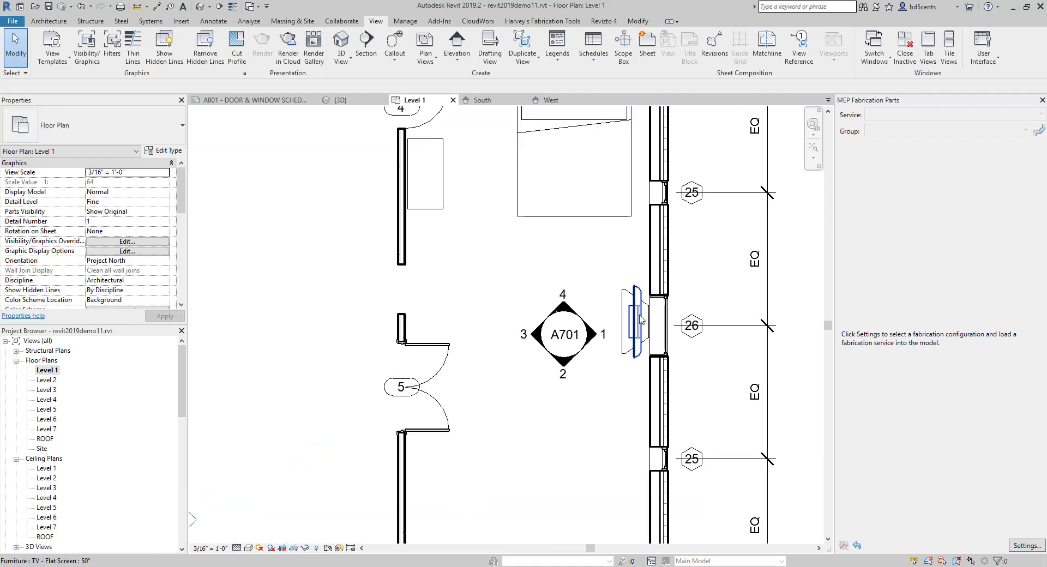
pyautogui.click(633, 312)
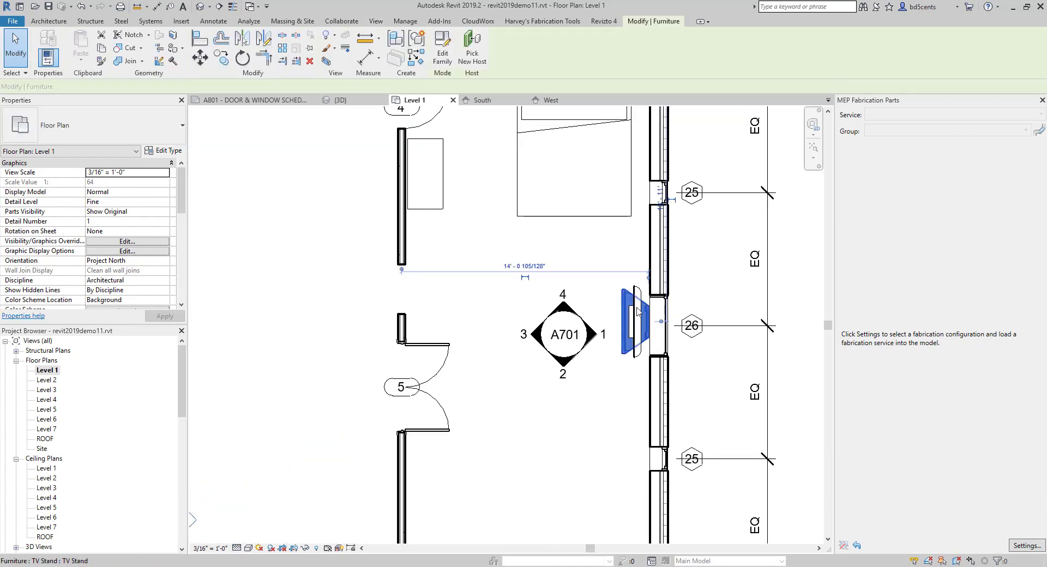
pyautogui.keyDown('ctrl'); pyautogui.click(638, 356); pyautogui.keyUp('ctrl')
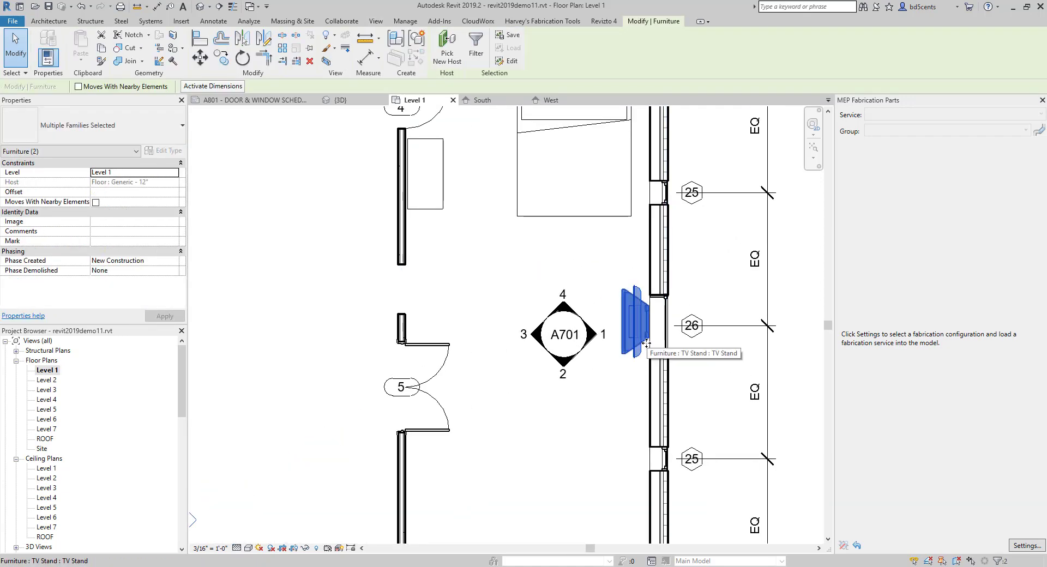
pyautogui.rightClick(631, 310)
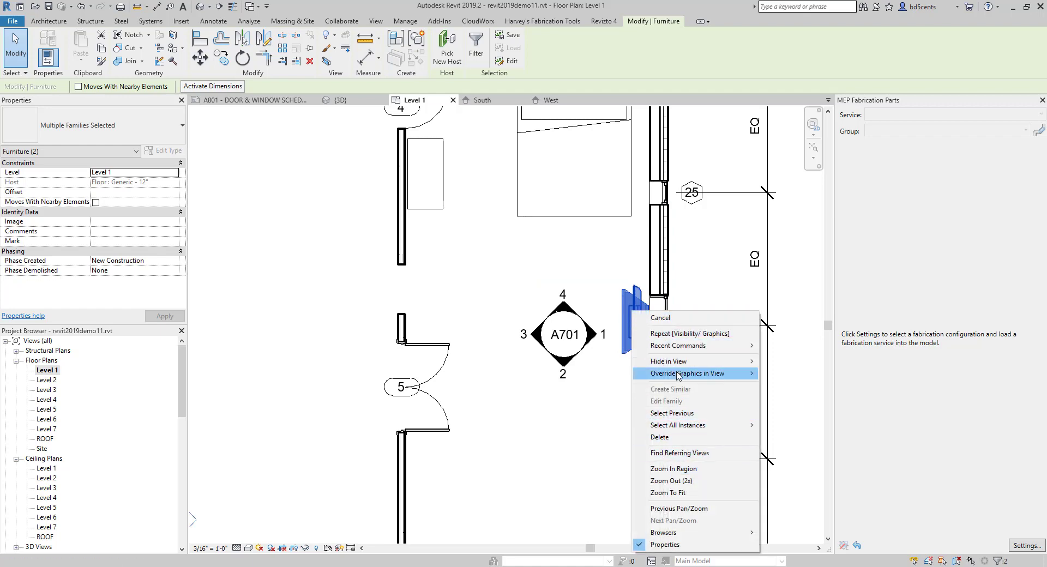
pyautogui.moveTo(679, 362)
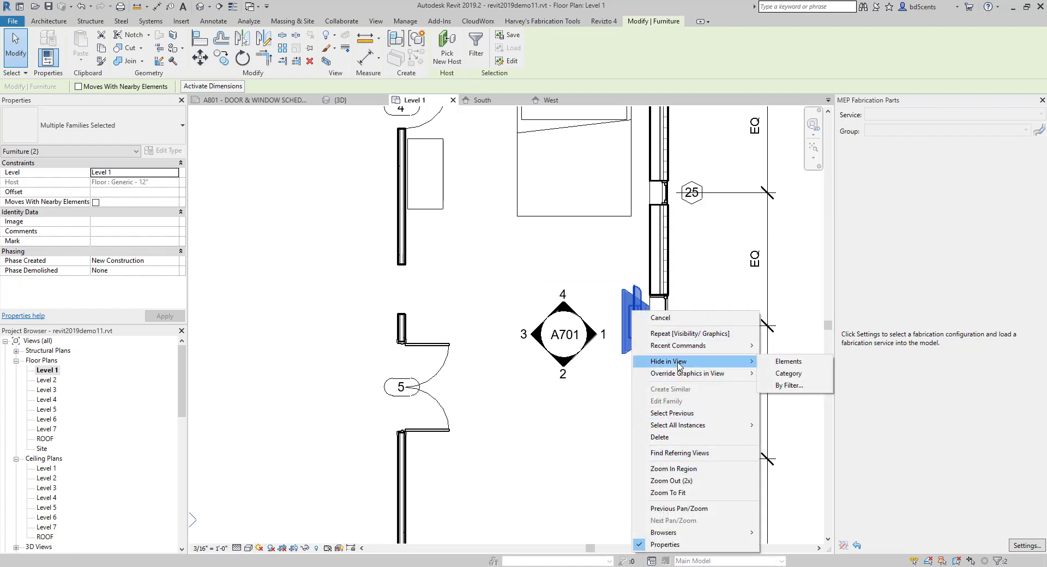
pyautogui.click(785, 362)
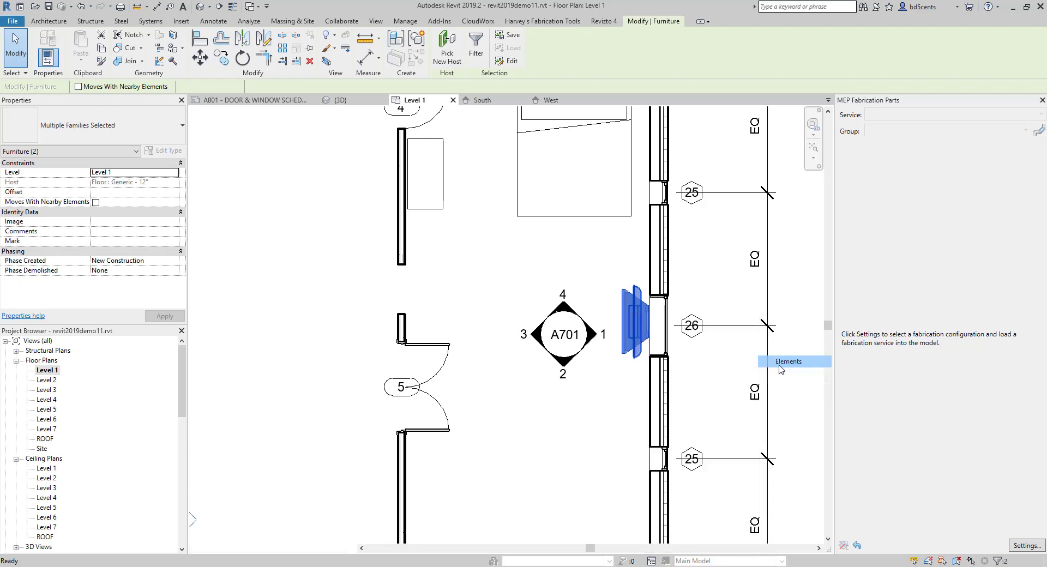
# Check the Furniture category's visibility in the Level 1 Visibility/Graphic Overrides, closing them without making changes.
pyautogui.scroll(-2, 620, 331)
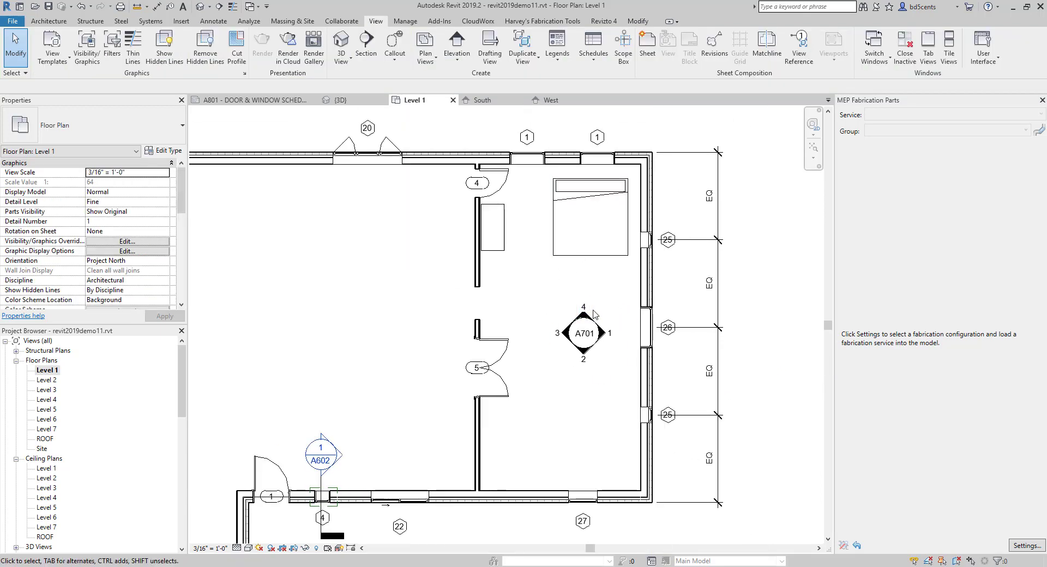
pyautogui.press('v')
pyautogui.press('g')
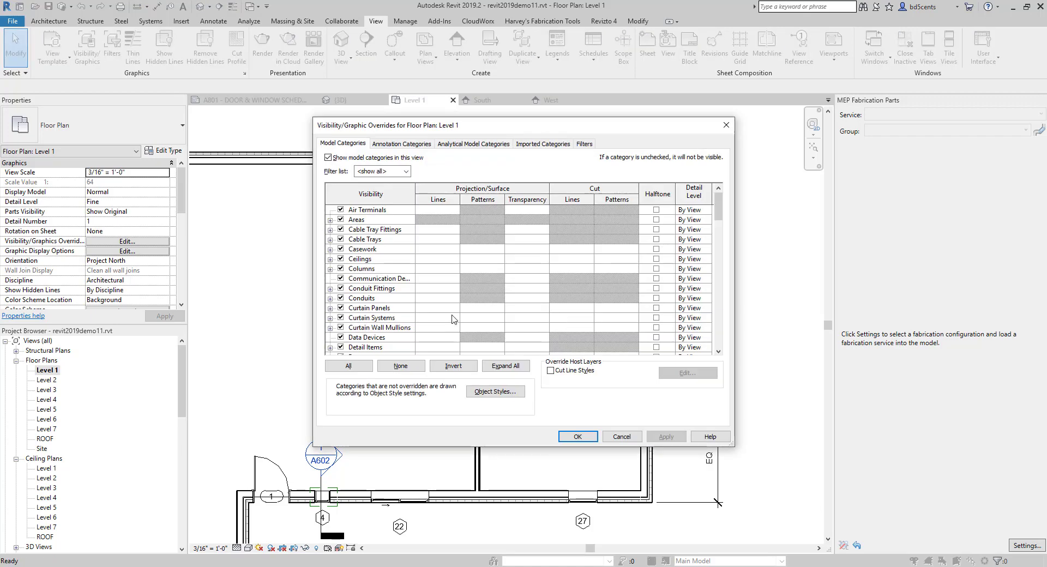
pyautogui.scroll(-2, 415, 289)
pyautogui.scroll(2, 382, 269)
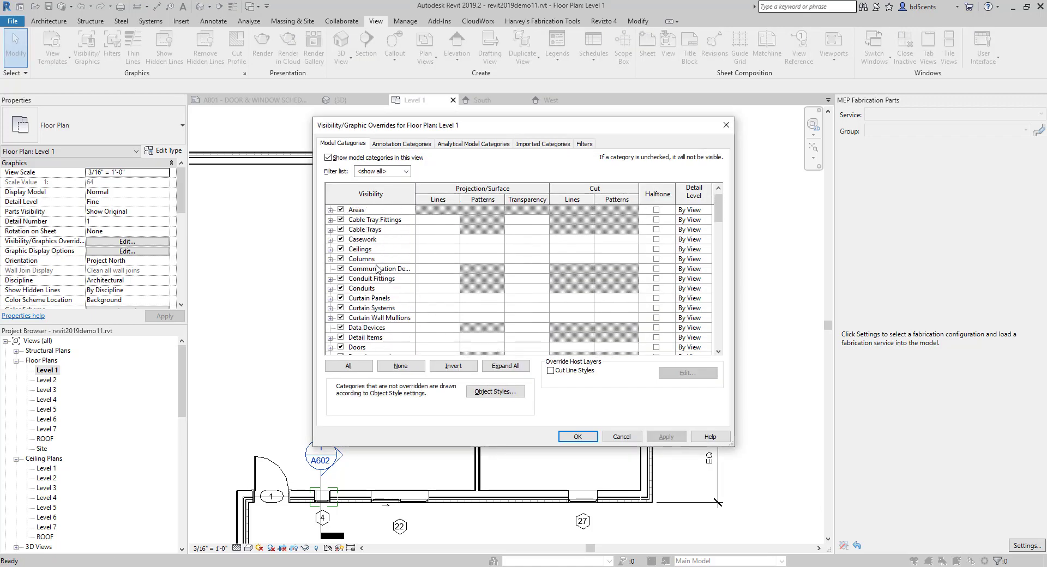
pyautogui.scroll(1, 378, 268)
pyautogui.scroll(-6, 365, 295)
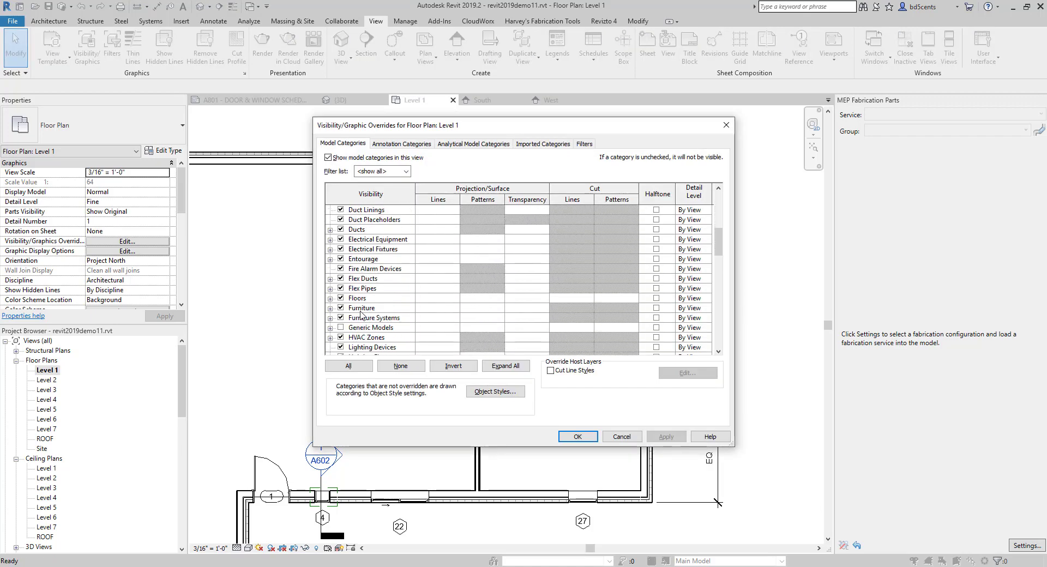
pyautogui.click(364, 314)
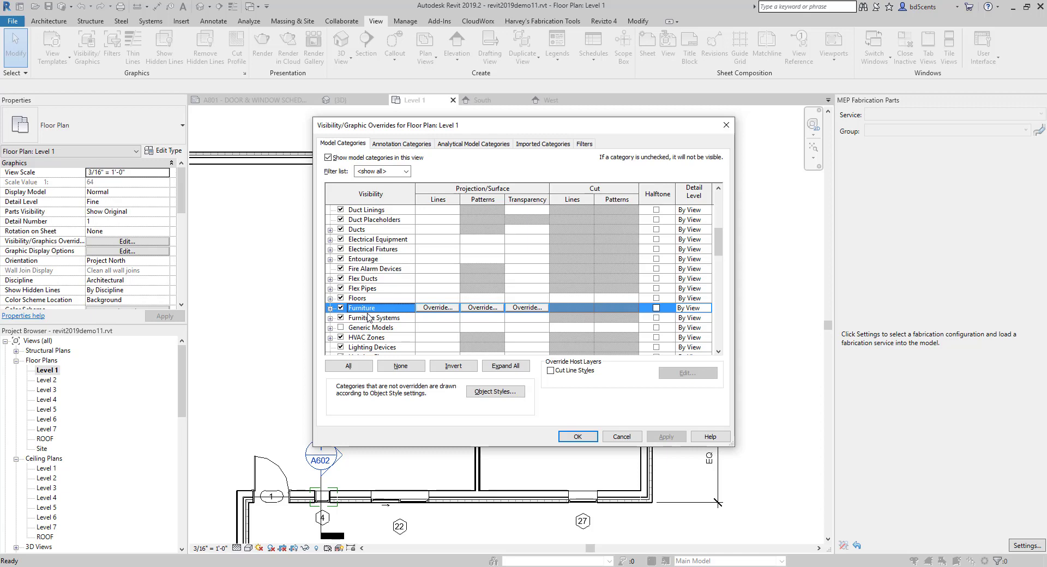
pyautogui.click(726, 125)
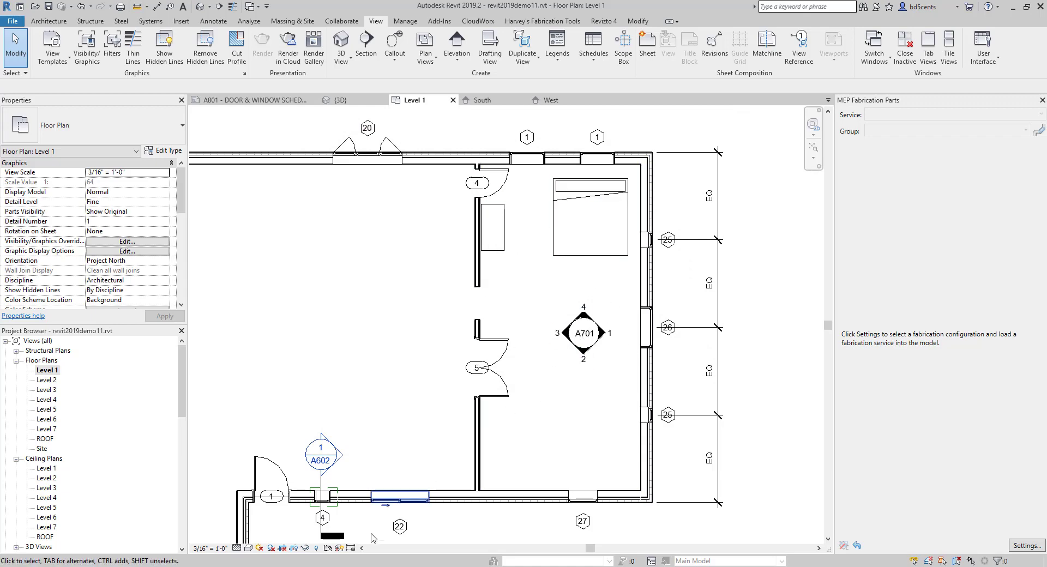
# Reveal the hidden elements in Level 1, unhide the bedroom's TV and TV stand, and leave reveal mode.
pyautogui.click(316, 548)
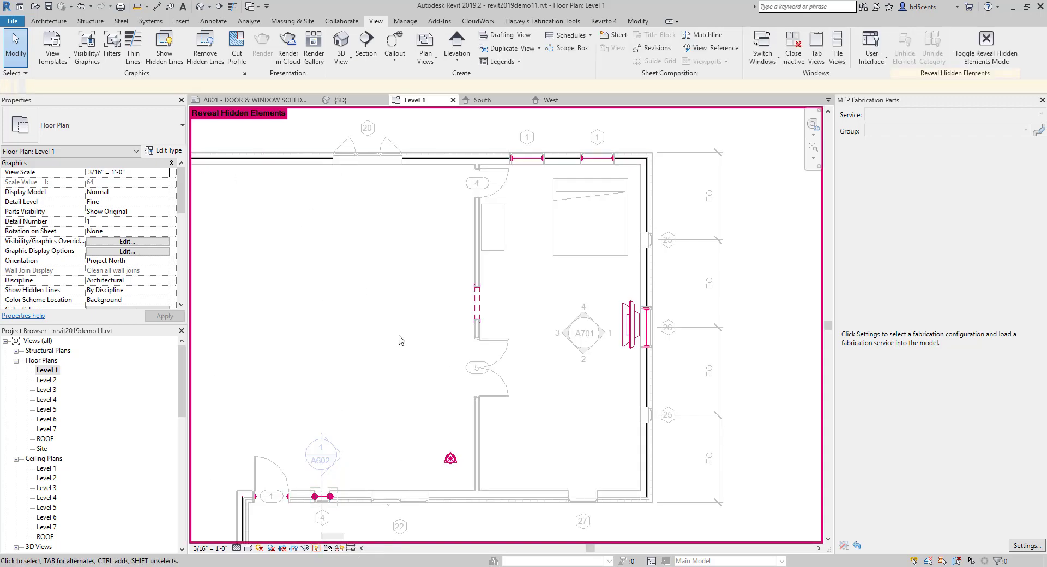
pyautogui.scroll(5, 614, 286)
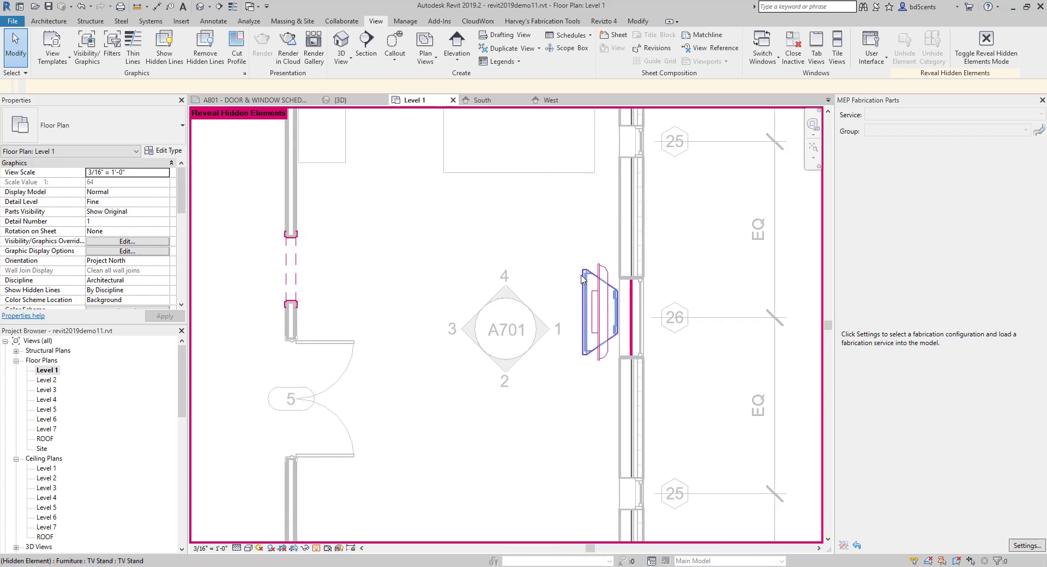
pyautogui.scroll(1, 582, 278)
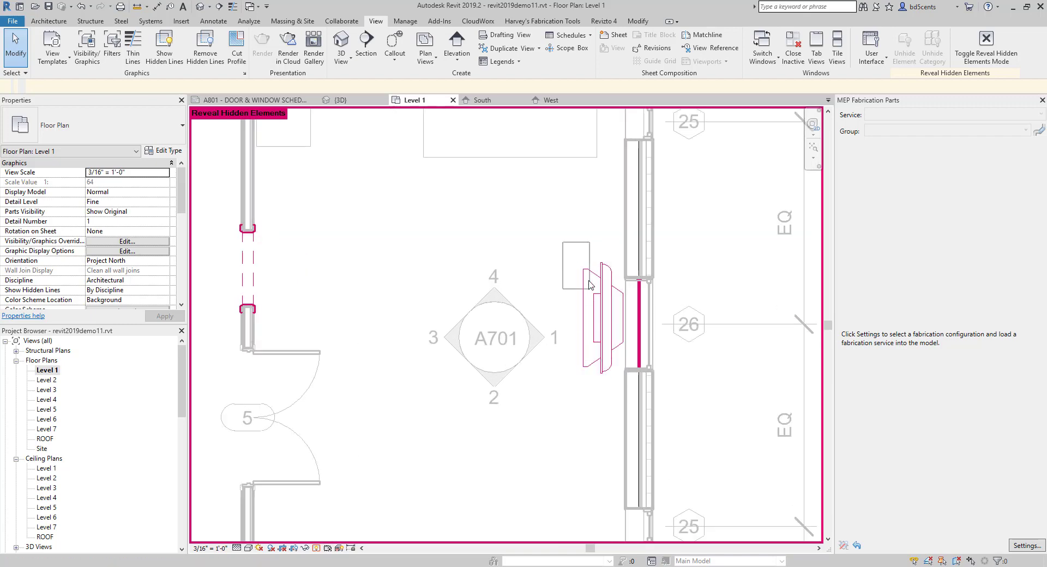
pyautogui.moveTo(590, 284); pyautogui.dragTo(633, 409)
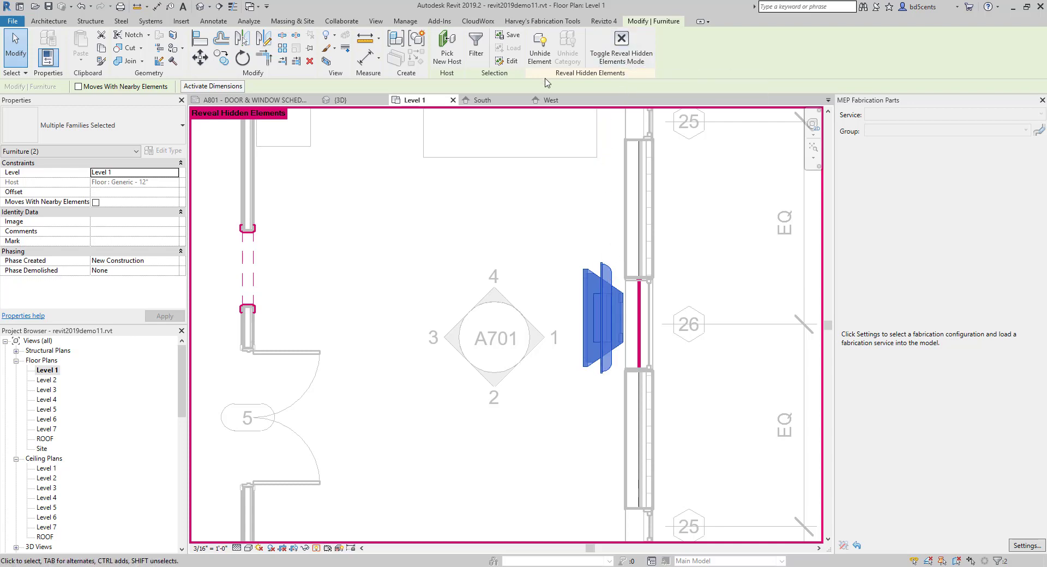
pyautogui.click(539, 50)
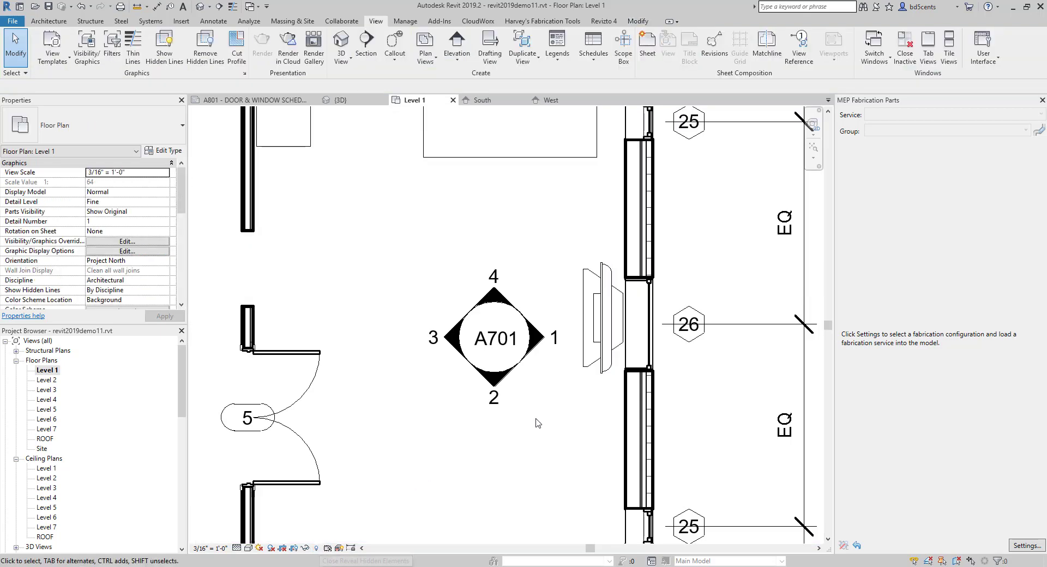
# Open the 3D view and change the building's Level 1 floor to the Wood Joist 10" - Wood Finish type.
pyautogui.scroll(-3, 536, 419)
pyautogui.moveTo(536, 413); pyautogui.dragTo(549, 373, button='middle')
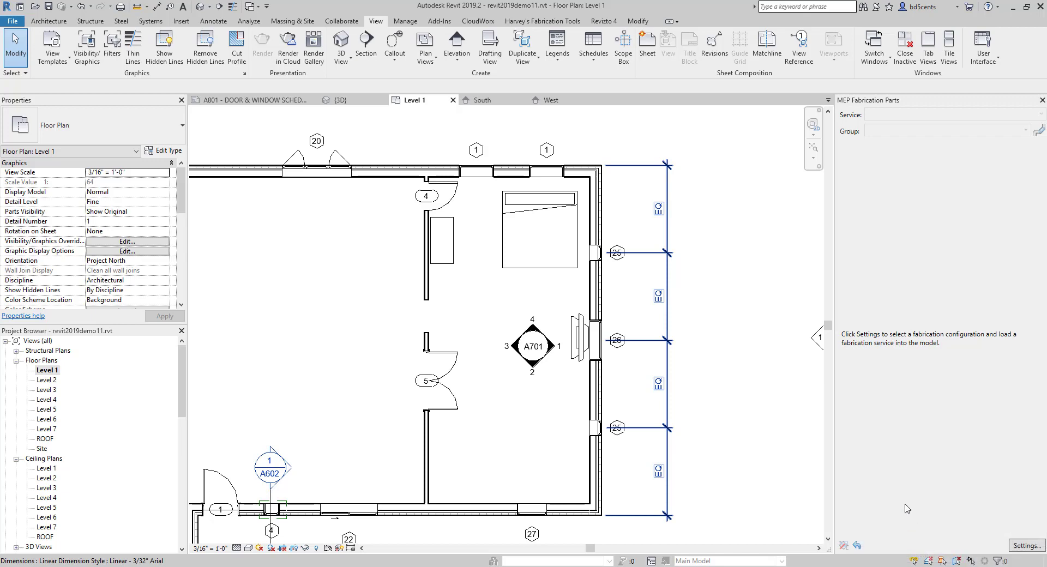
pyautogui.scroll(-3, 738, 415)
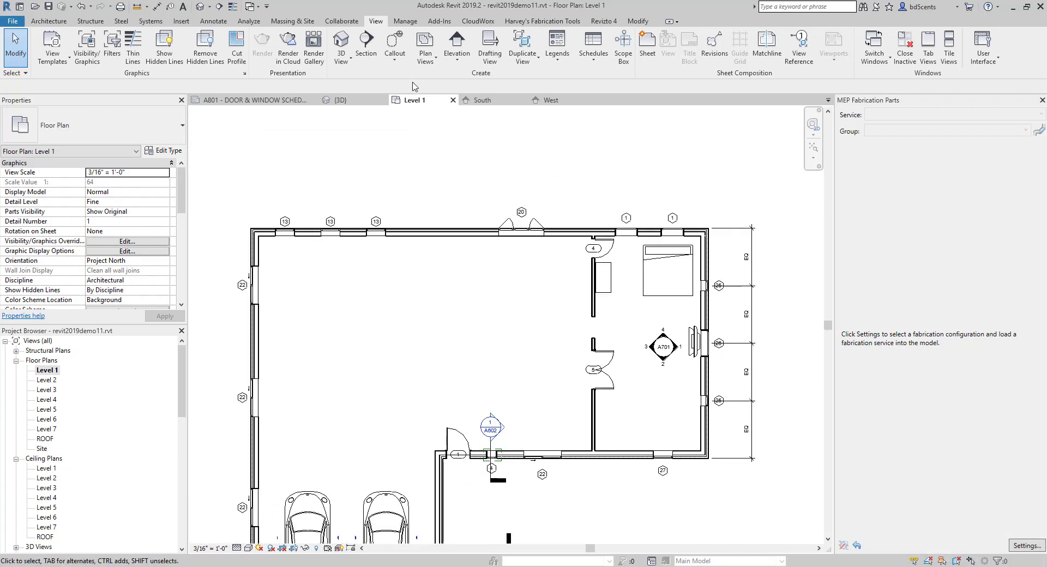
pyautogui.click(341, 42)
pyautogui.scroll(2, 528, 406)
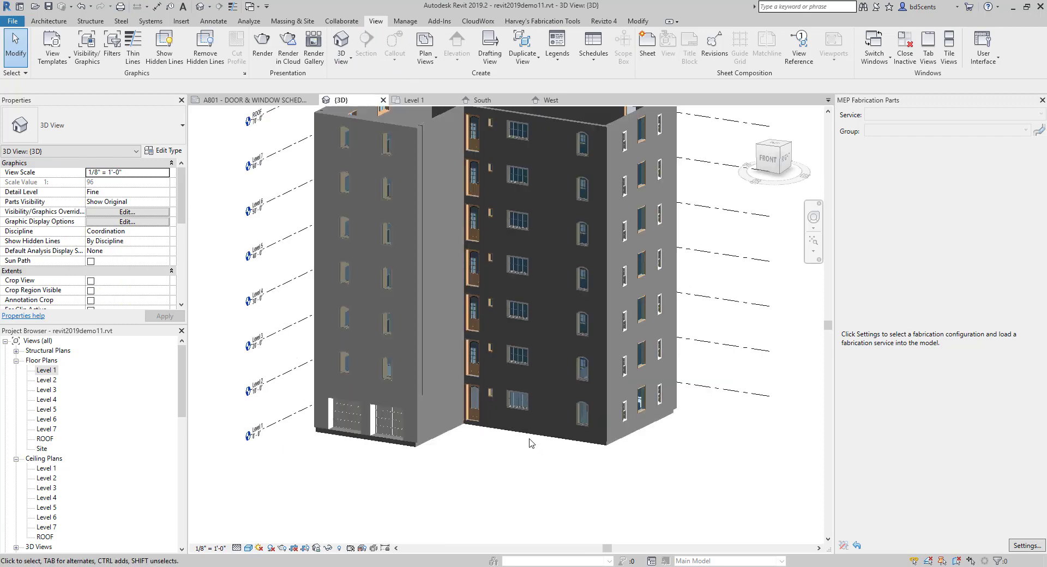
pyautogui.click(533, 437)
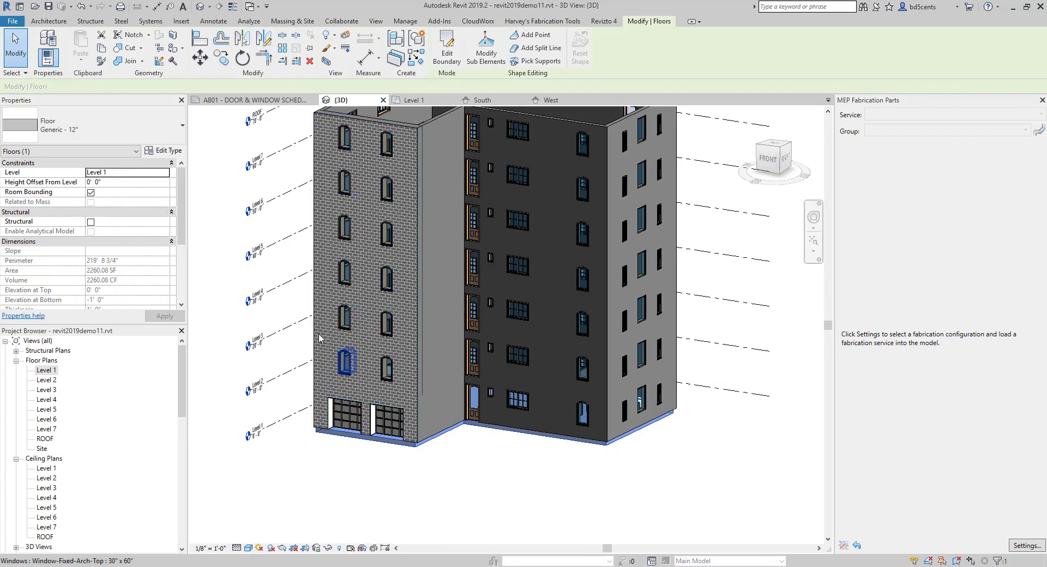
pyautogui.click(129, 131)
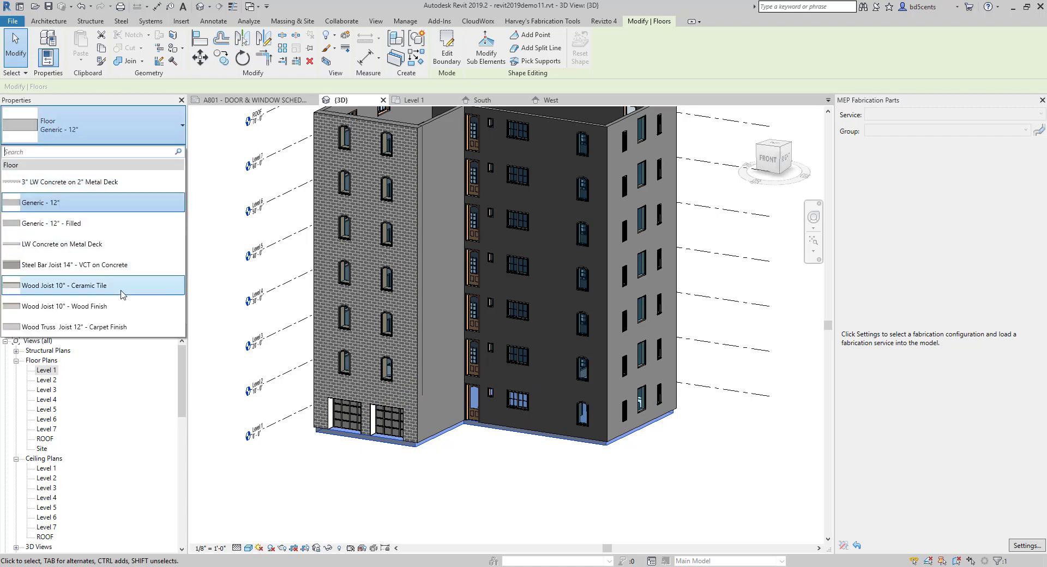
pyautogui.click(110, 306)
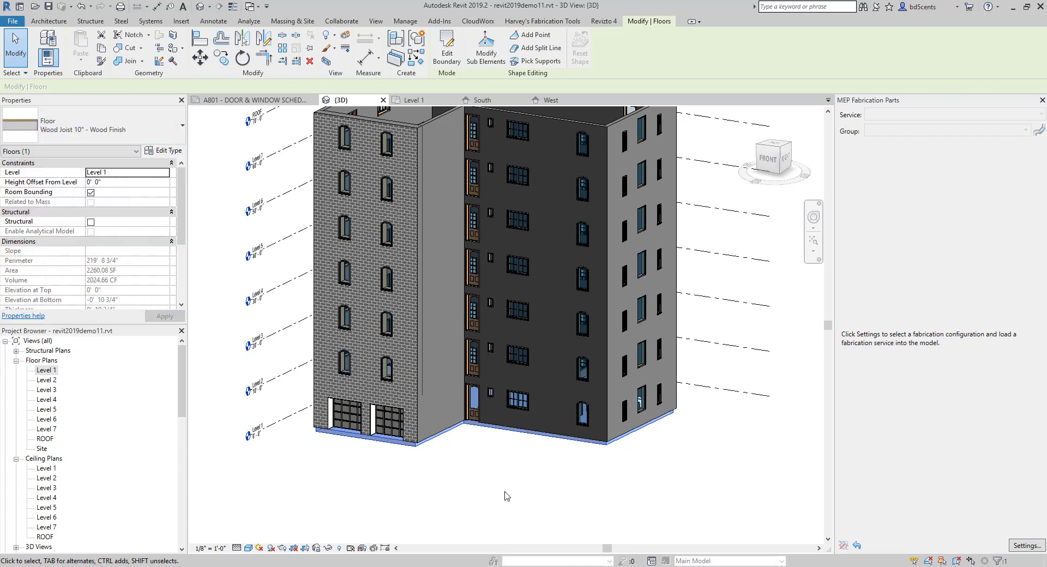
# Return to the Level 1 floor plan and inspect the floor's surface pattern, selecting the floor and then clearing the selection.
pyautogui.doubleClick(46, 370)
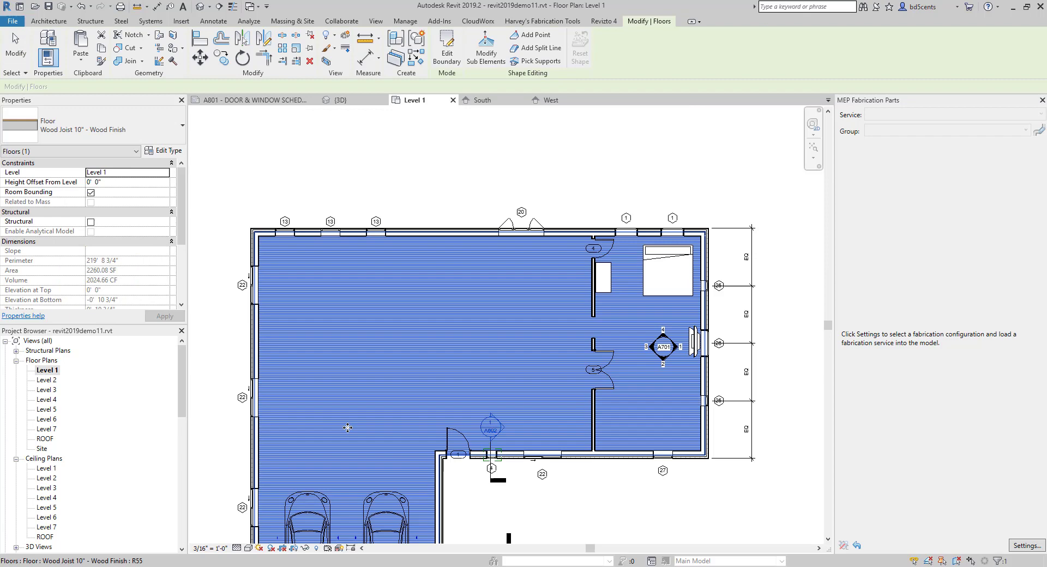
pyautogui.click(418, 198)
pyautogui.moveTo(481, 211); pyautogui.dragTo(519, 127, button='middle')
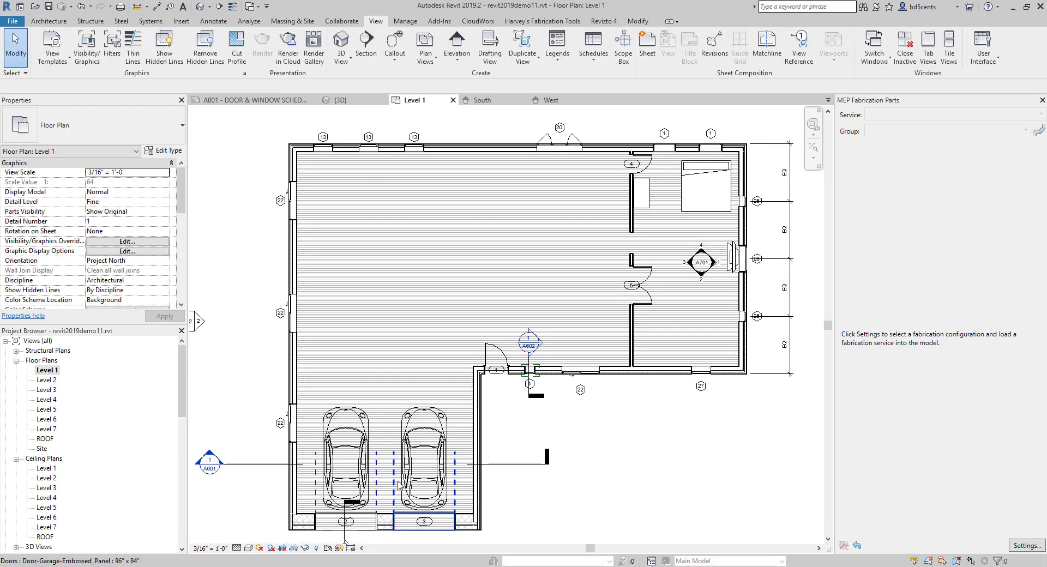
pyautogui.click(464, 330)
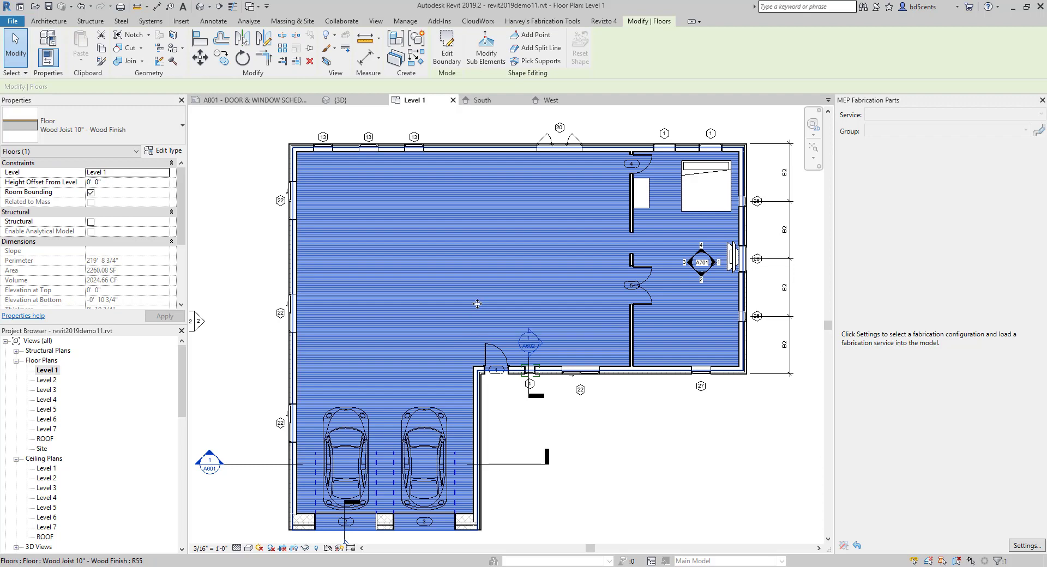
pyautogui.press('Escape')
# Turn off the foreground and background projection/surface patterns for the Floors category in the Level 1 Visibility/Graphic Overrides.
pyautogui.press('v')
pyautogui.press('v')
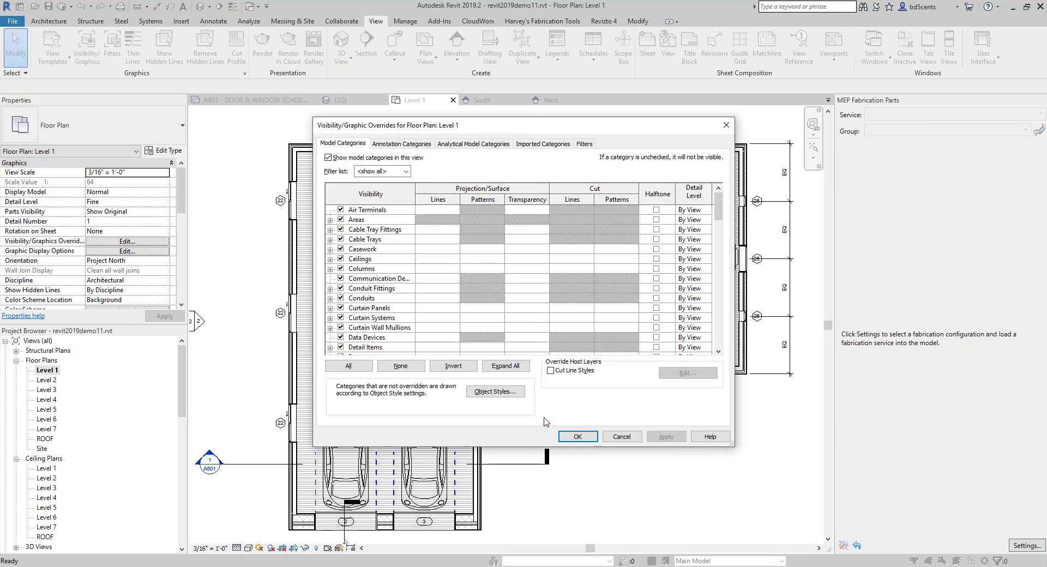
pyautogui.scroll(-3, 349, 294)
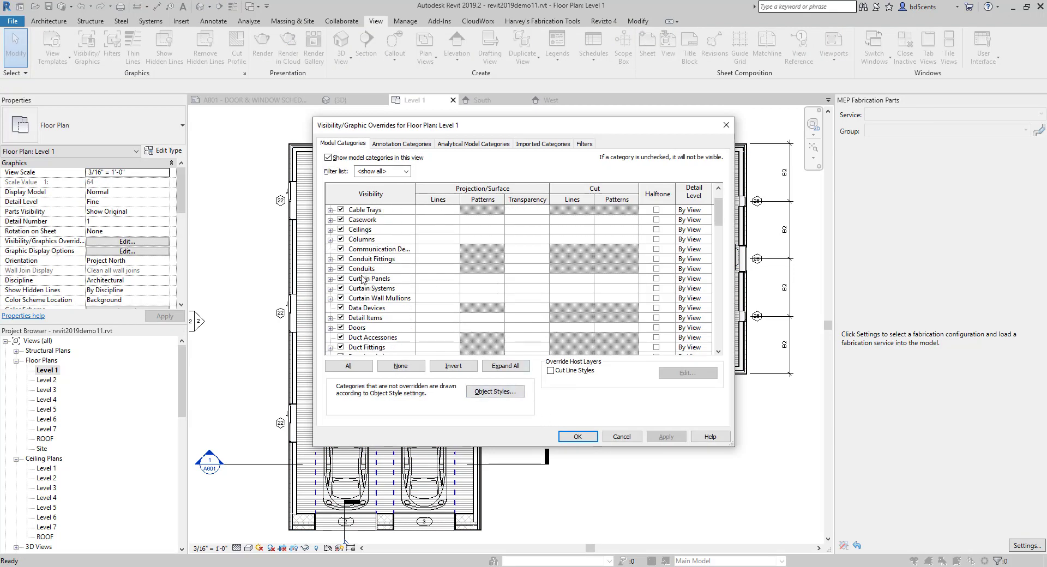
pyautogui.scroll(-3, 341, 317)
pyautogui.click(329, 317)
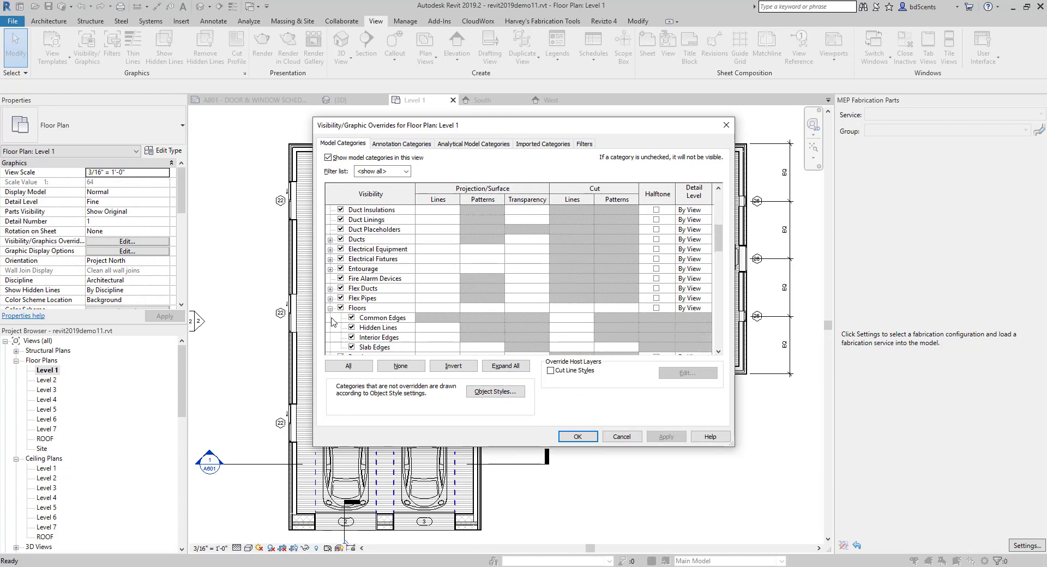
pyautogui.scroll(-1, 354, 306)
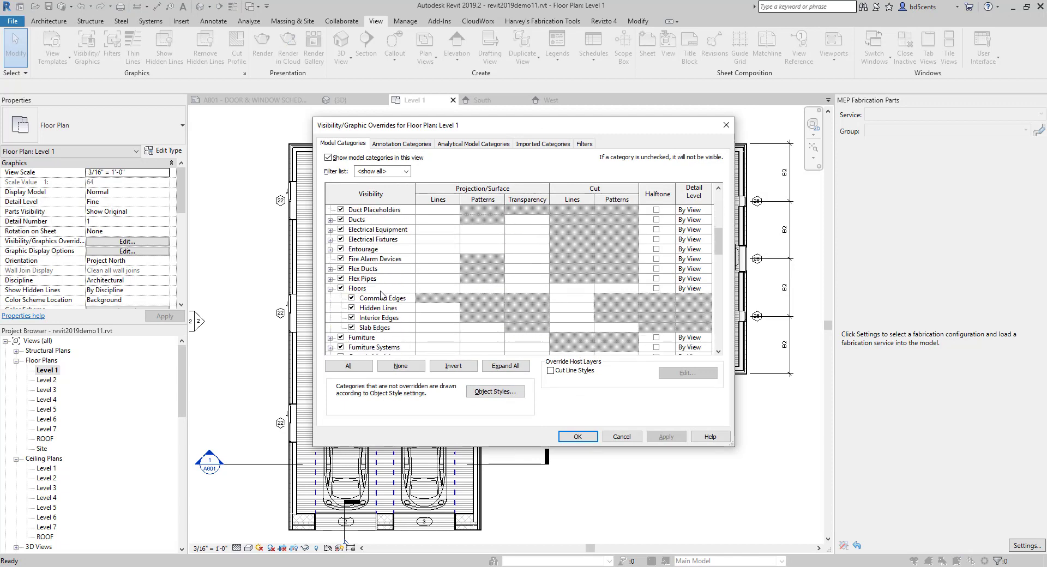
pyautogui.click(330, 288)
pyautogui.click(376, 289)
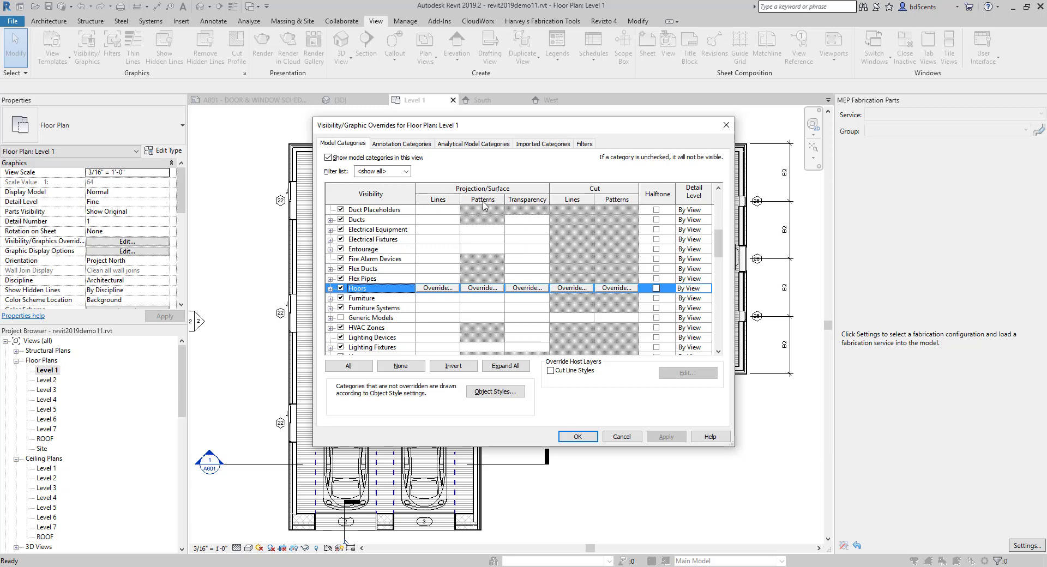
pyautogui.click(479, 288)
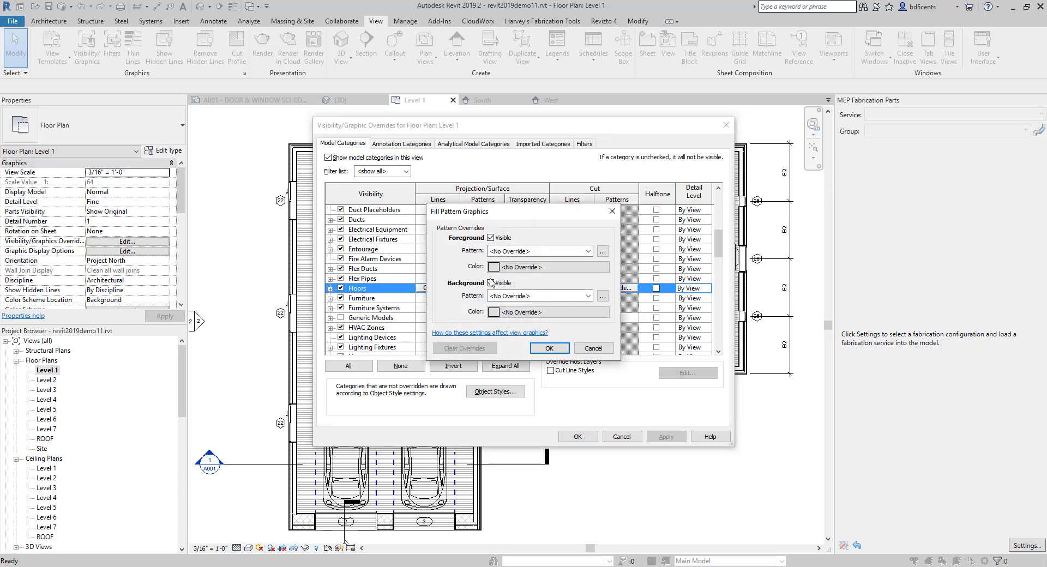
pyautogui.click(490, 239)
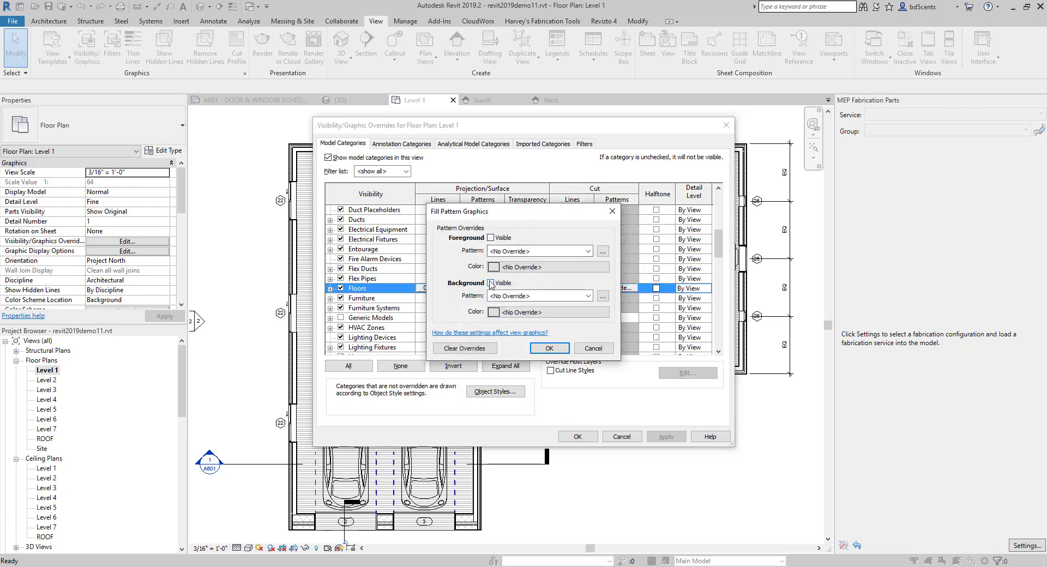
pyautogui.click(491, 283)
pyautogui.click(550, 348)
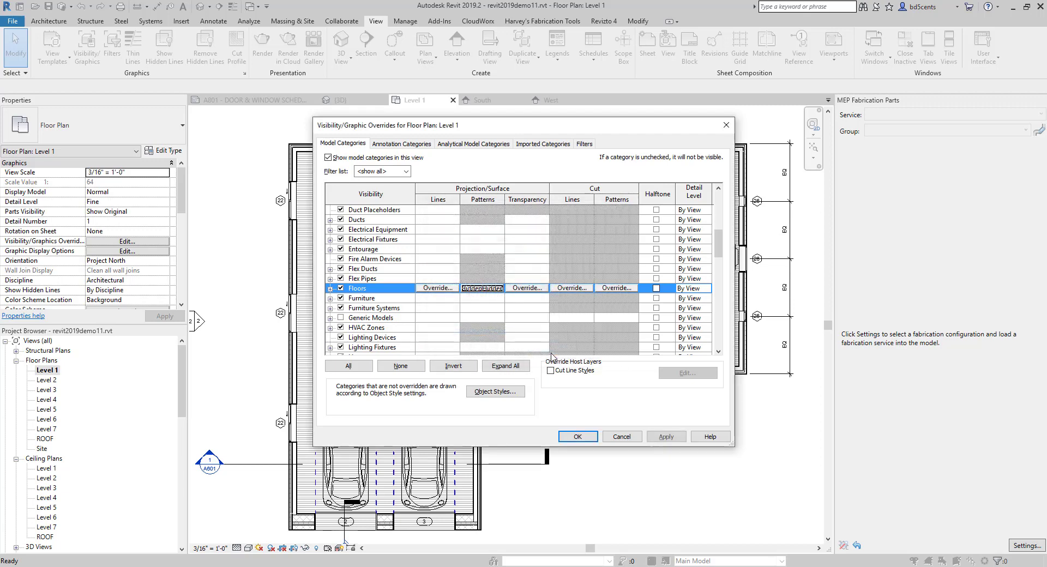
pyautogui.click(578, 436)
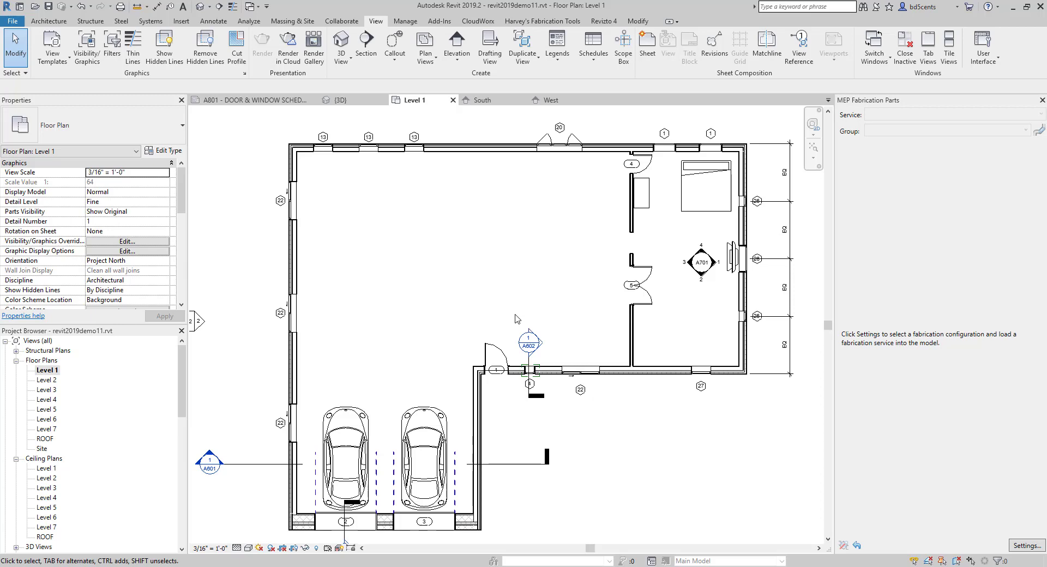
pyautogui.moveTo(445, 299); pyautogui.dragTo(451, 290, button='middle')
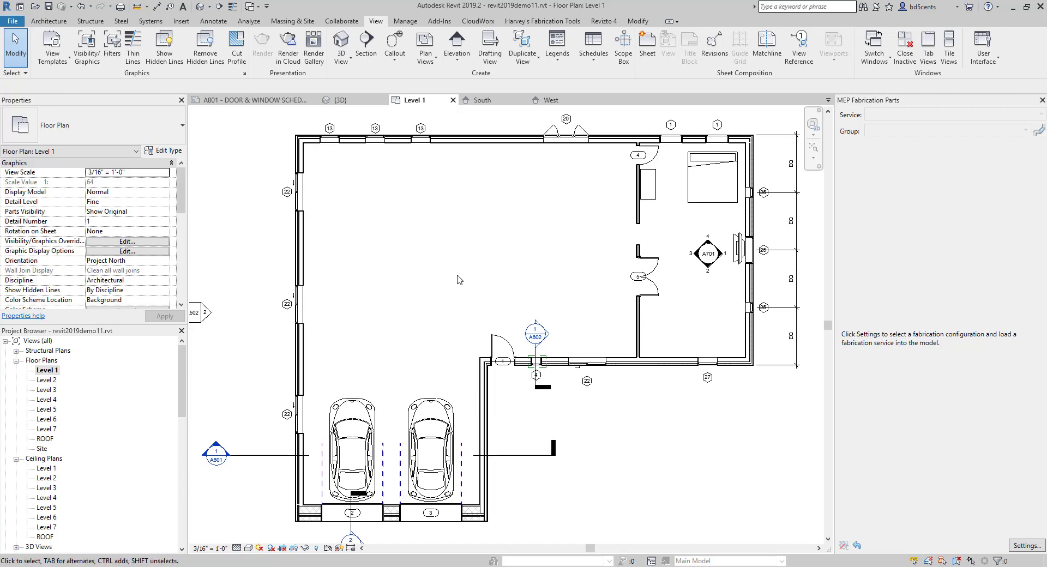
pyautogui.scroll(-1, 458, 275)
pyautogui.moveTo(458, 276); pyautogui.dragTo(452, 232, button='middle')
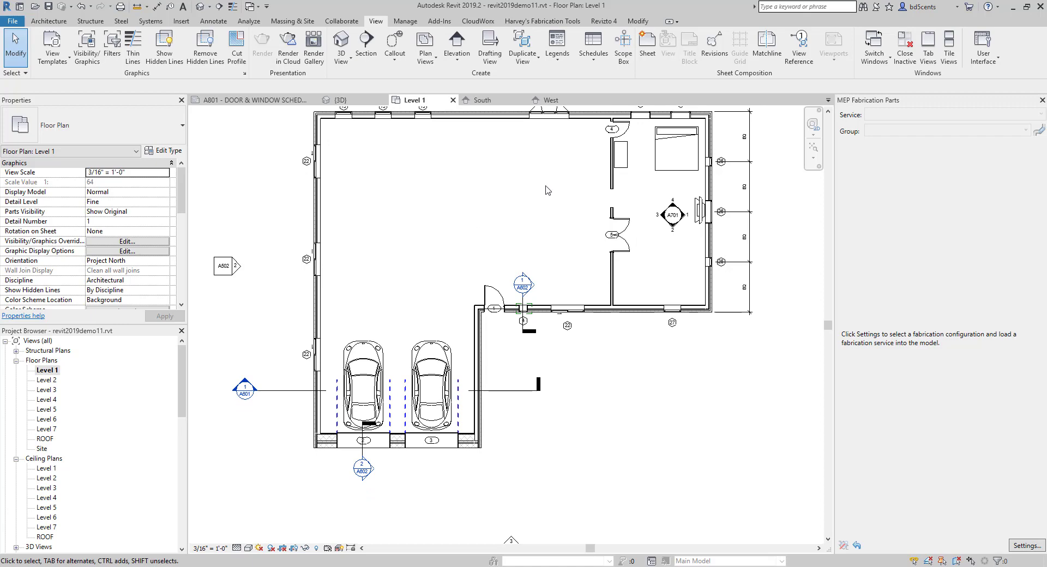
# Open the 3D view and select the Walls category in its Visibility/Graphic Overrides.
pyautogui.click(341, 41)
pyautogui.moveTo(543, 326); pyautogui.dragTo(545, 341, button='middle')
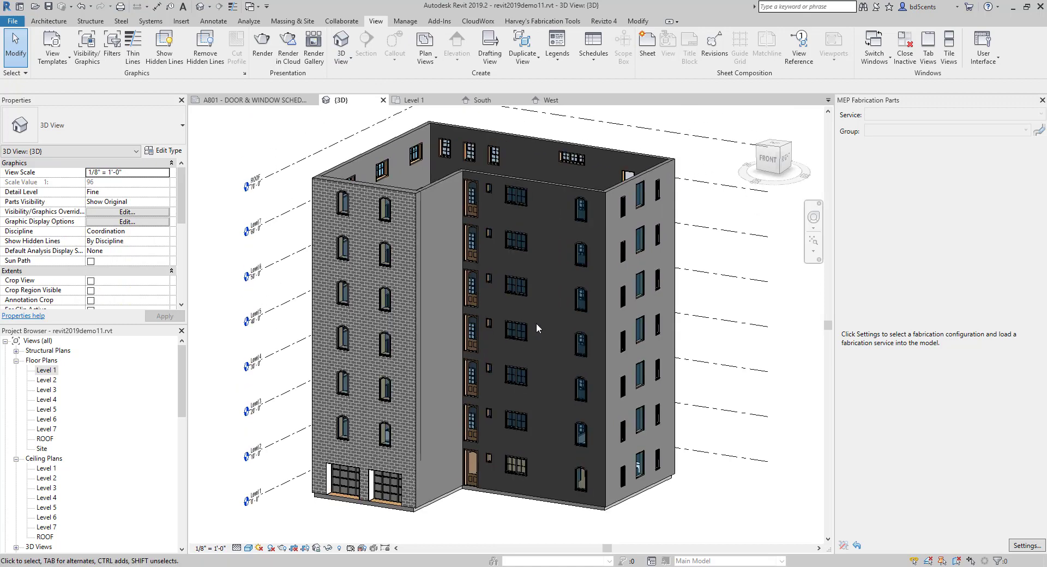
pyautogui.press('v')
pyautogui.press('v')
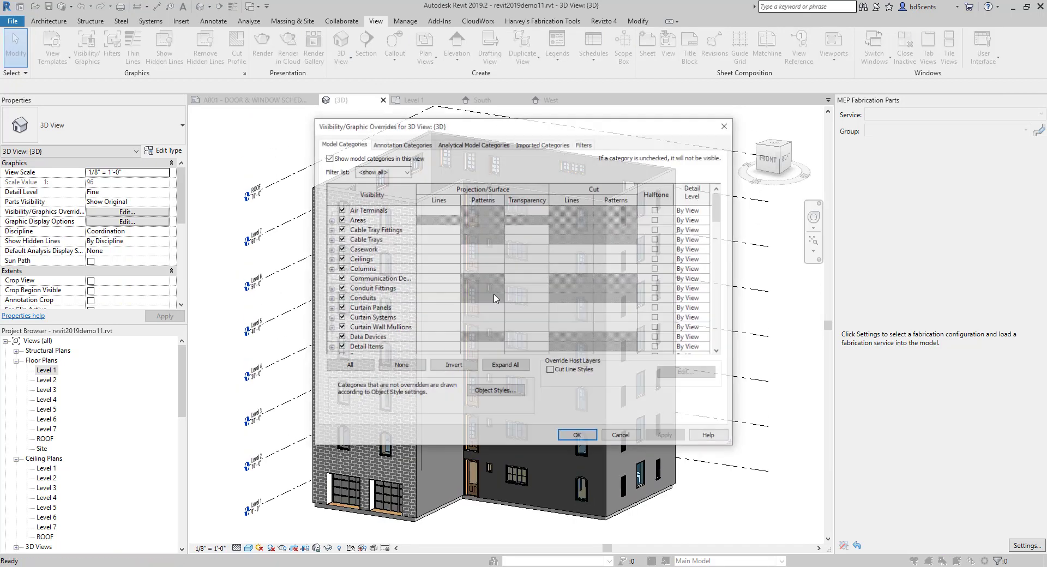
pyautogui.press('w')
pyautogui.scroll(6, 389, 245)
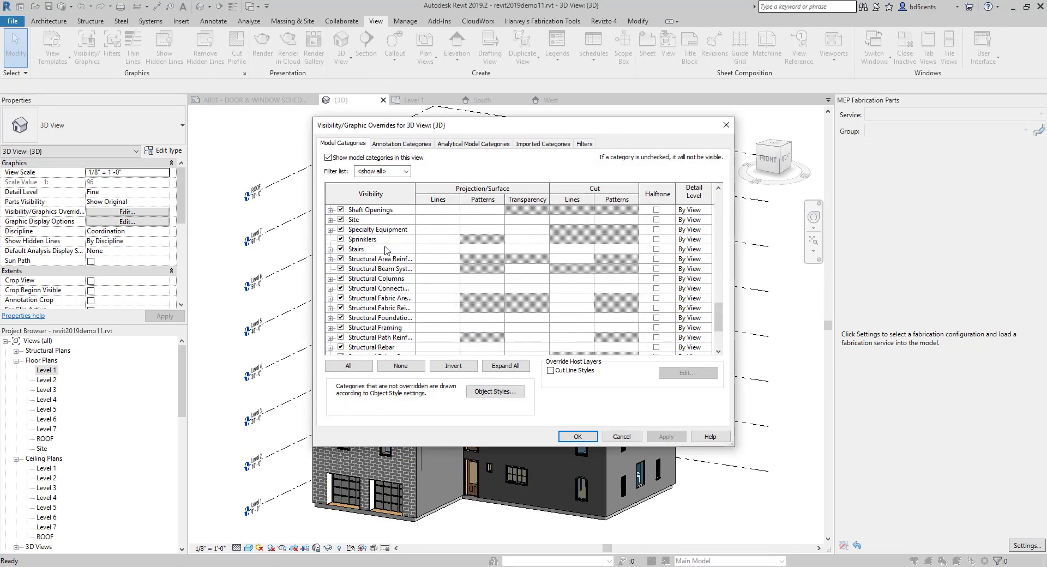
pyautogui.click(379, 221)
pyautogui.press('w')
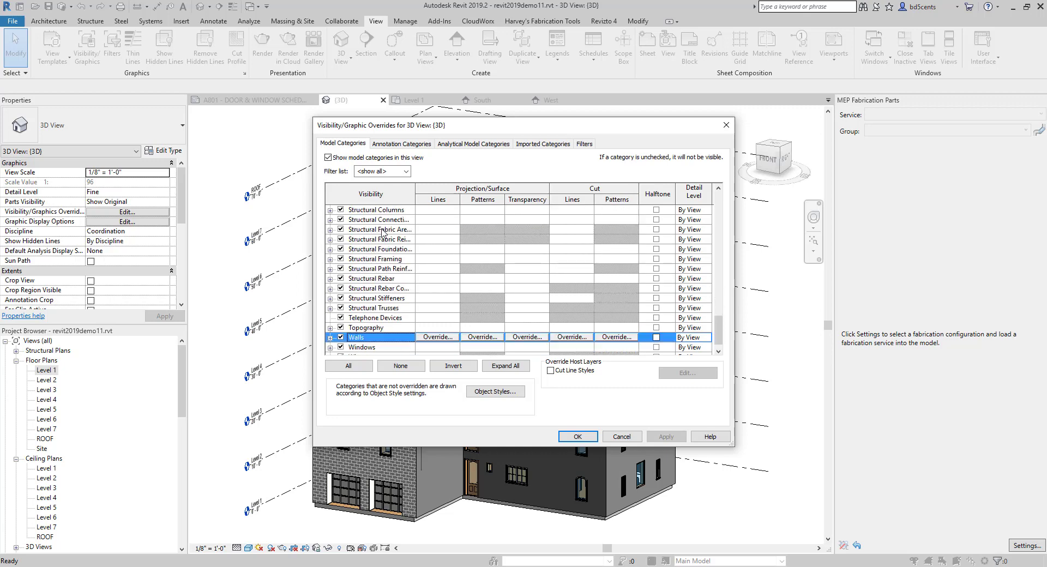
pyautogui.scroll(-1, 381, 273)
pyautogui.press('f')
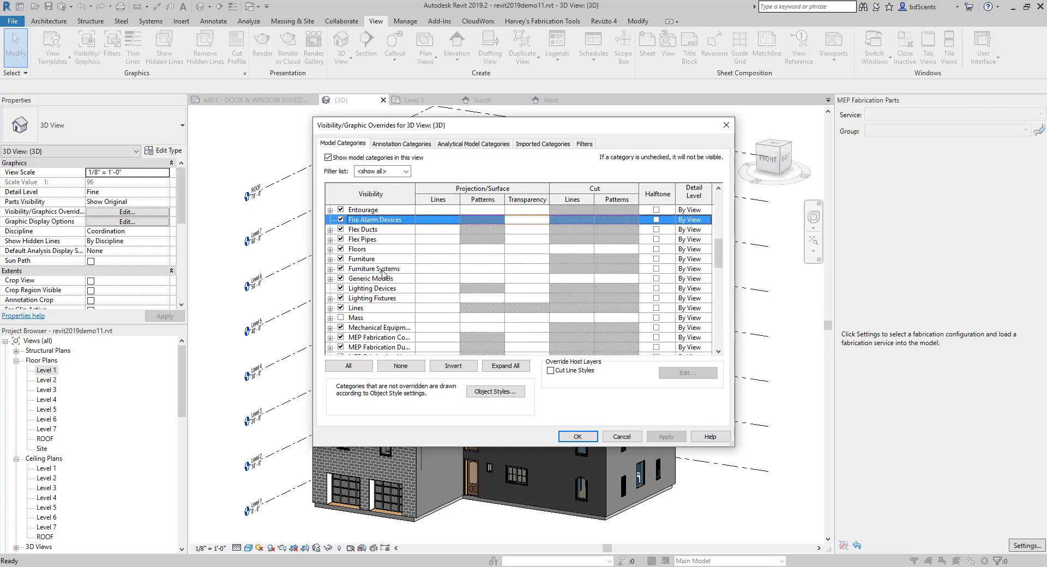
pyautogui.press('f')
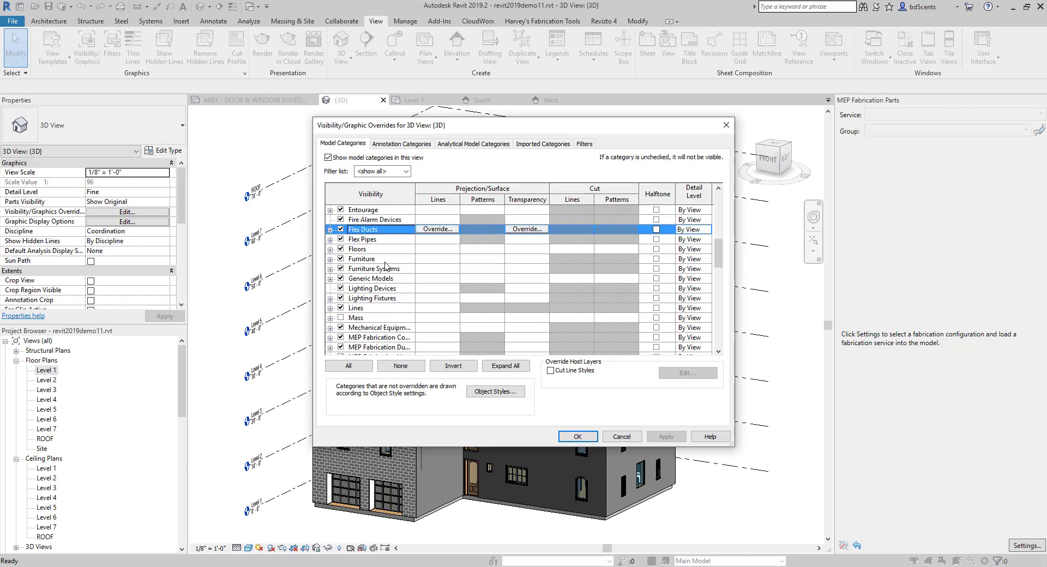
pyautogui.click(362, 250)
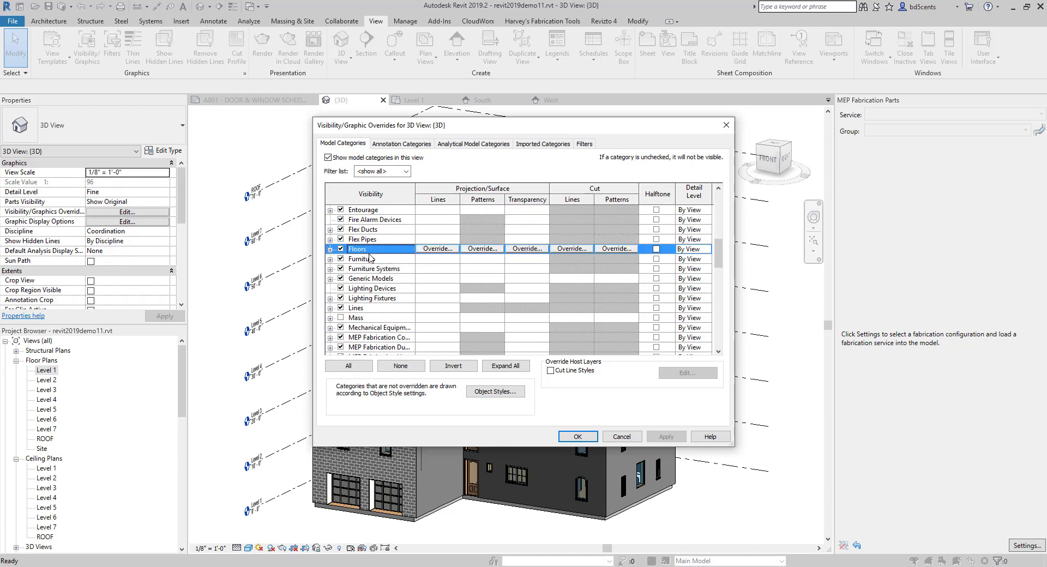
pyautogui.press('w')
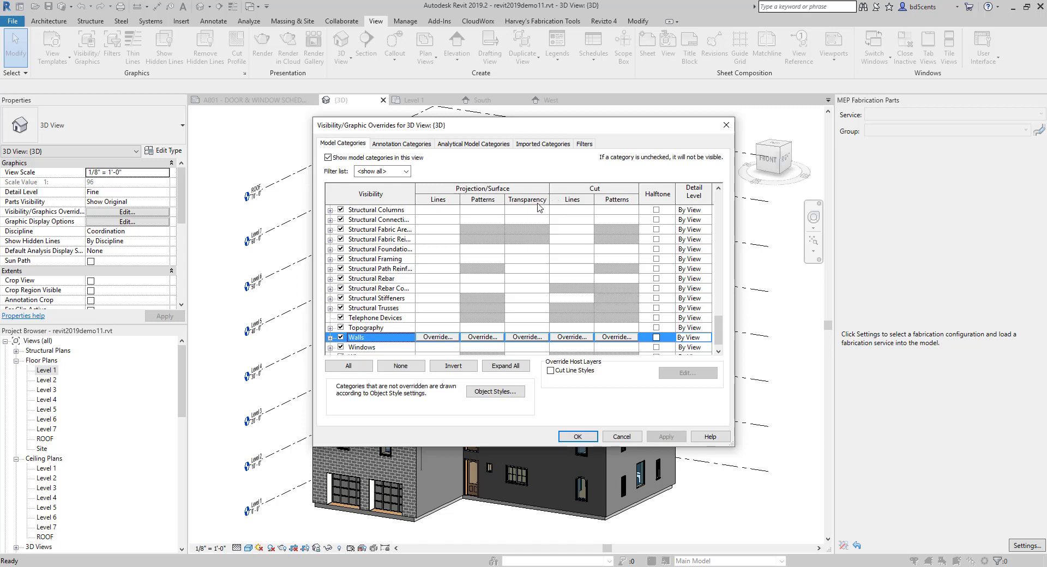
# Override the Walls category's surface transparency to 70 in the 3D view and examine the building's interior through the walls.
pyautogui.click(527, 337)
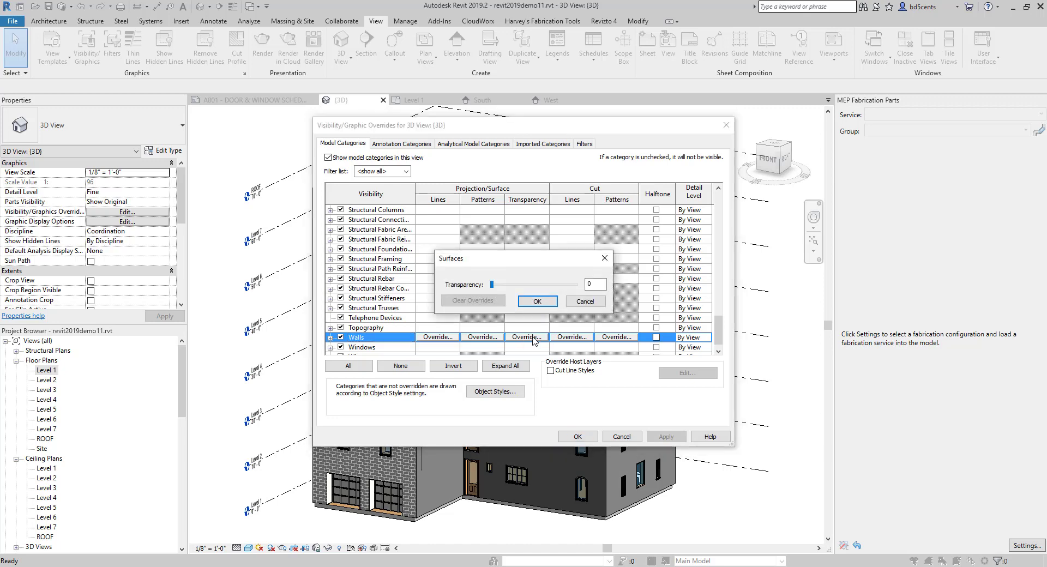
pyautogui.moveTo(492, 284); pyautogui.dragTo(551, 285)
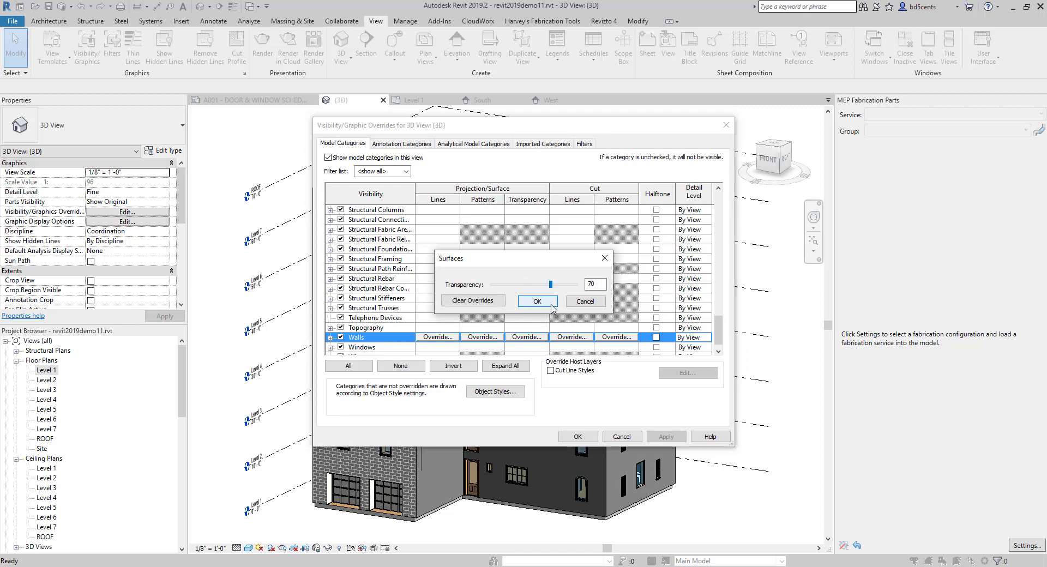
pyautogui.click(537, 302)
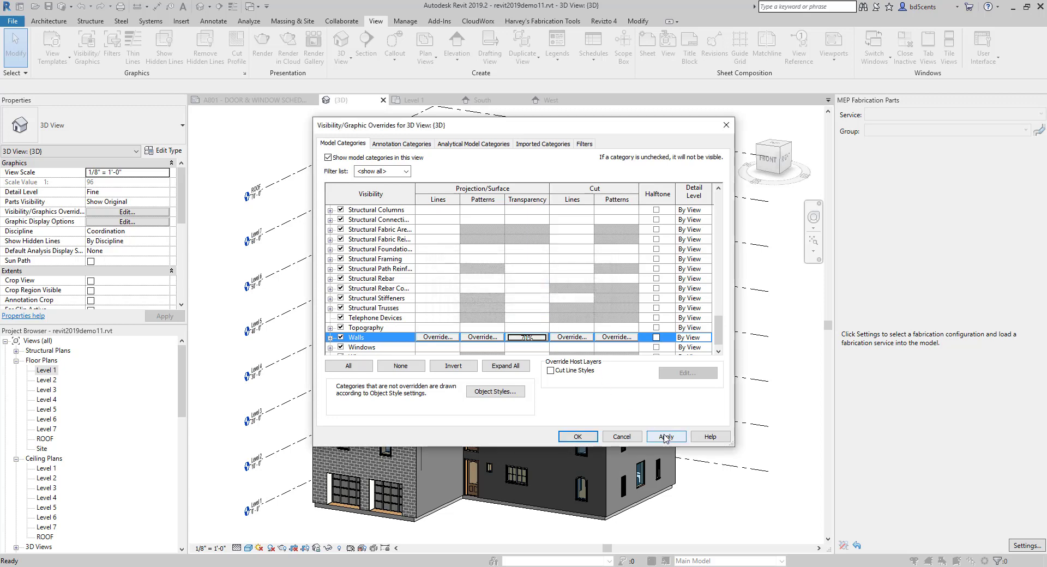
pyautogui.click(665, 436)
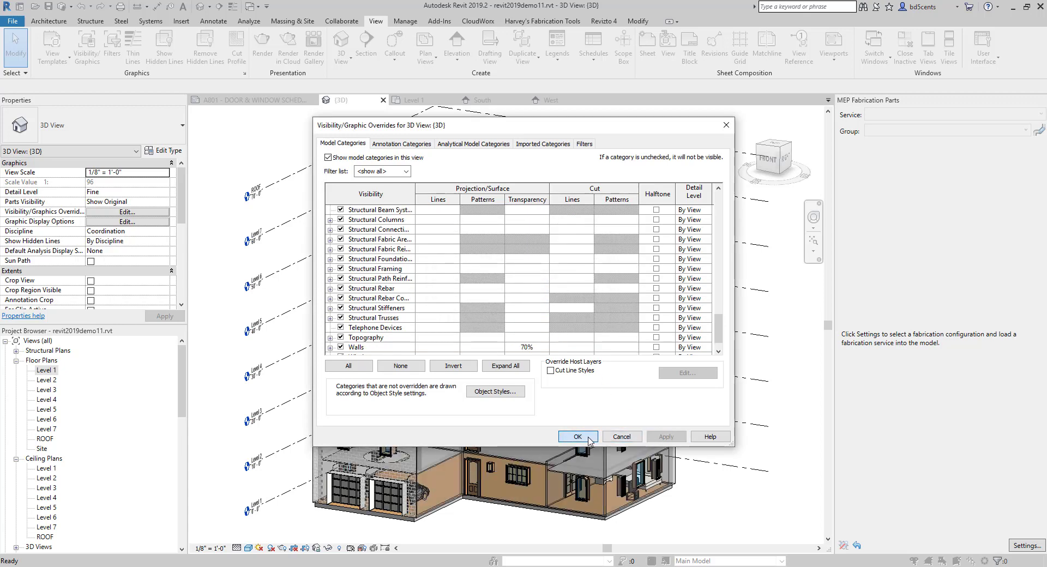
pyautogui.click(577, 436)
pyautogui.keyDown('shift'); pyautogui.moveTo(470, 530); pyautogui.dragTo(567, 399, button='middle'); pyautogui.keyUp('shift')
pyautogui.scroll(5, 497, 353)
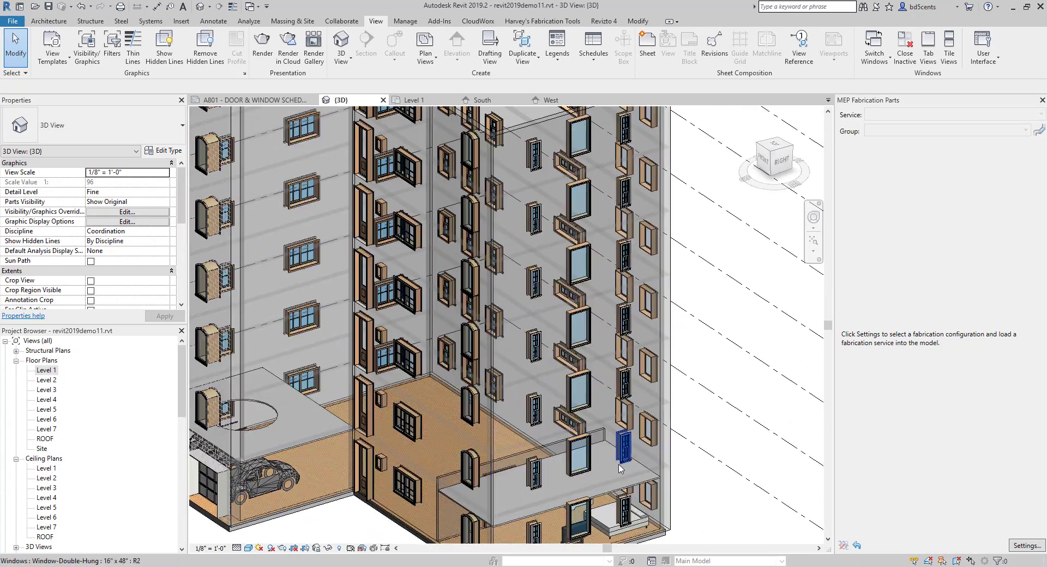
pyautogui.scroll(-4, 496, 352)
pyautogui.moveTo(426, 384); pyautogui.dragTo(515, 416, button='middle')
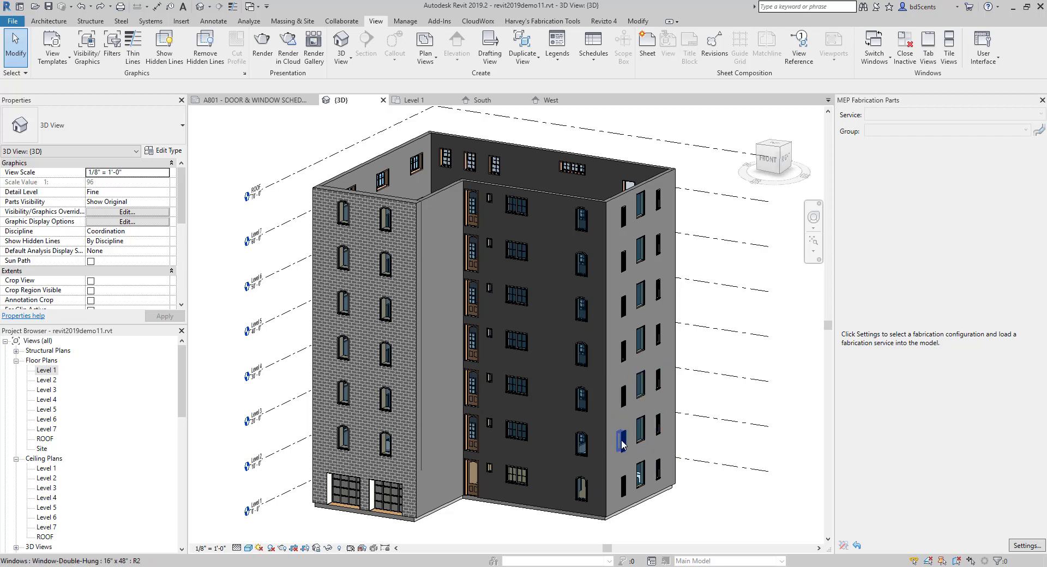
# In the Level 1 floor plan's overrides, make the foreground and background surface patterns of the Floors category visible.
pyautogui.doubleClick(54, 370)
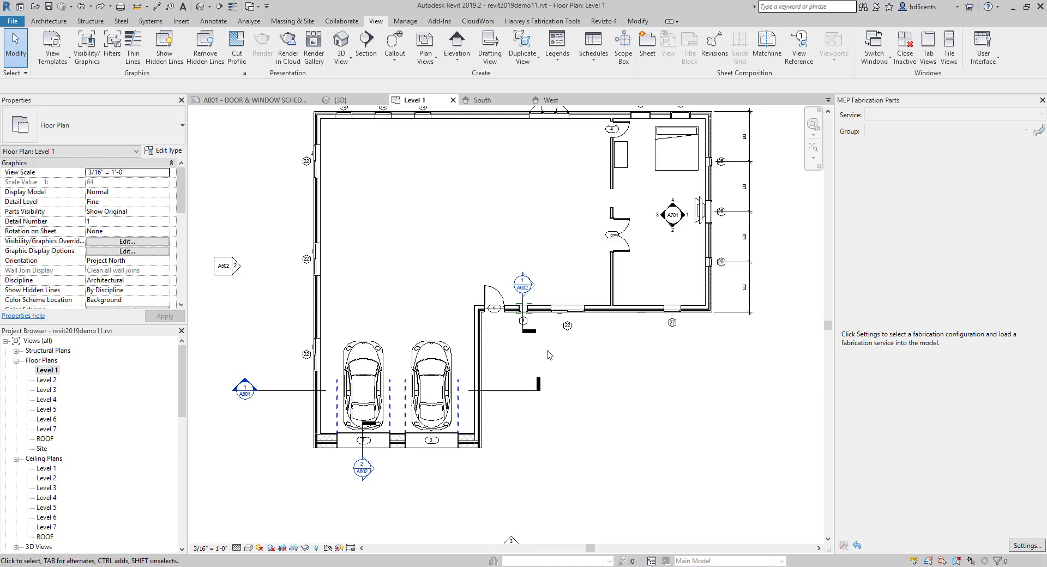
pyautogui.press('v')
pyautogui.press('g')
pyautogui.scroll(-6, 384, 316)
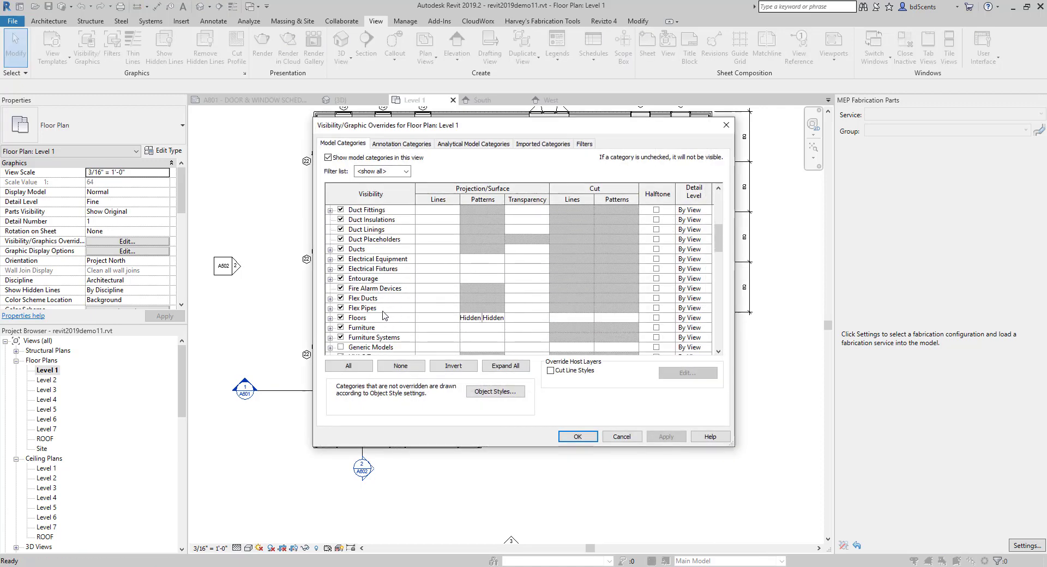
pyautogui.scroll(-1, 384, 315)
pyautogui.click(483, 311)
pyautogui.click(487, 311)
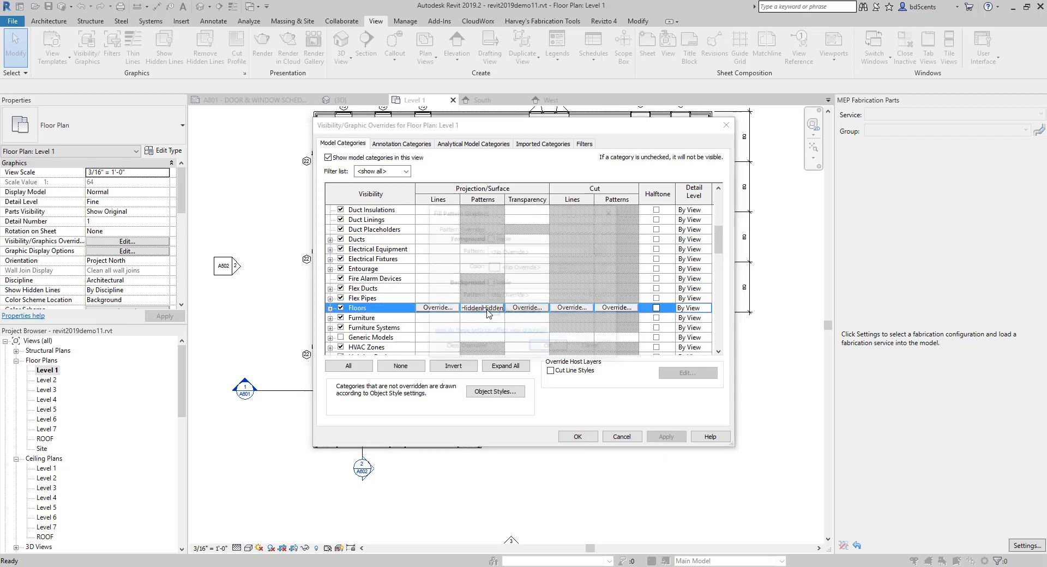
pyautogui.click(490, 238)
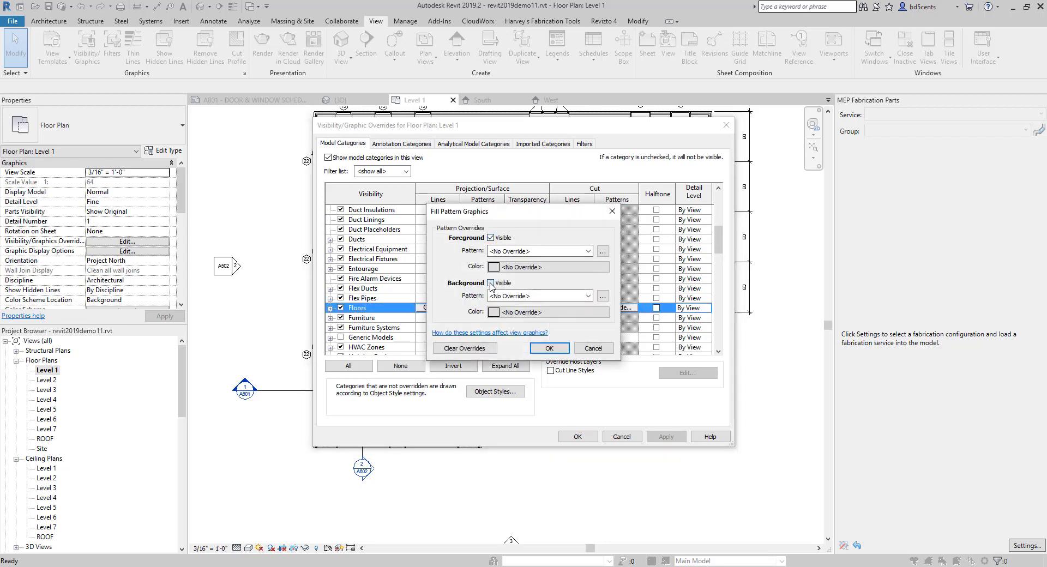
pyautogui.click(490, 284)
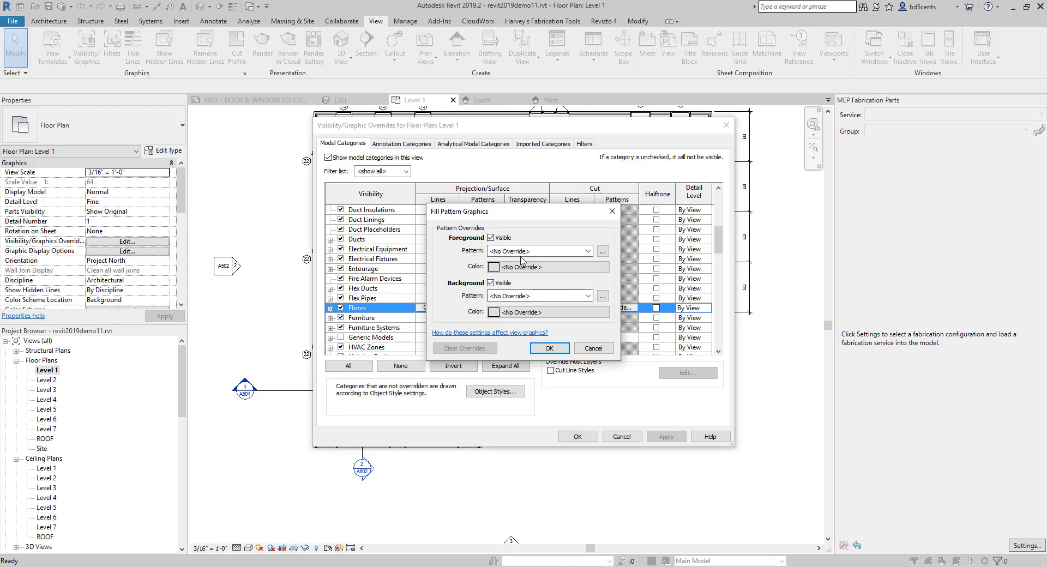
pyautogui.click(547, 349)
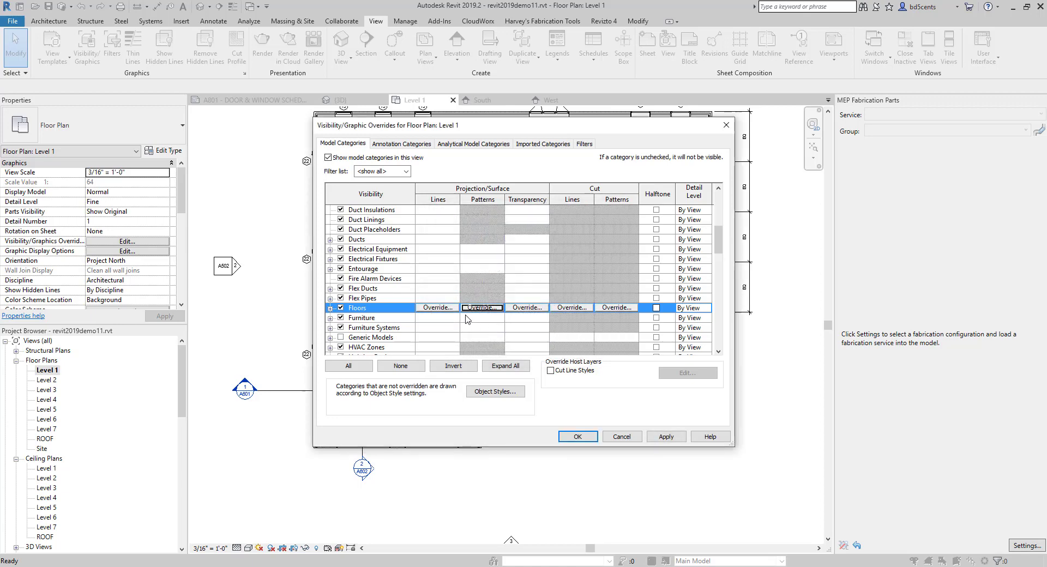
# Turn on halftone for the Floors category, confirm the overrides, and check the floor pattern in the Level 1 plan.
pyautogui.click(657, 311)
pyautogui.click(577, 436)
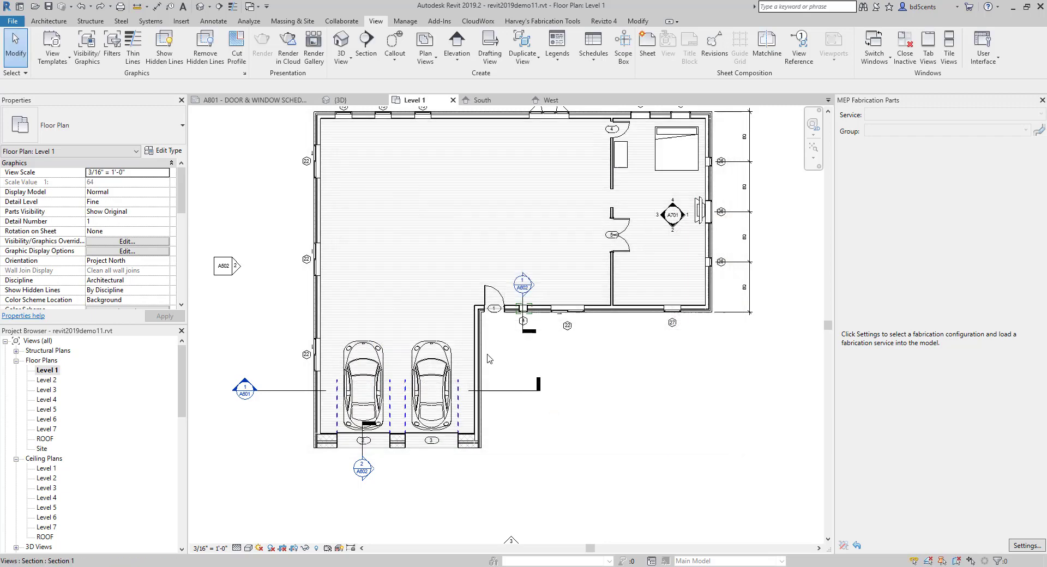
pyautogui.scroll(2, 489, 358)
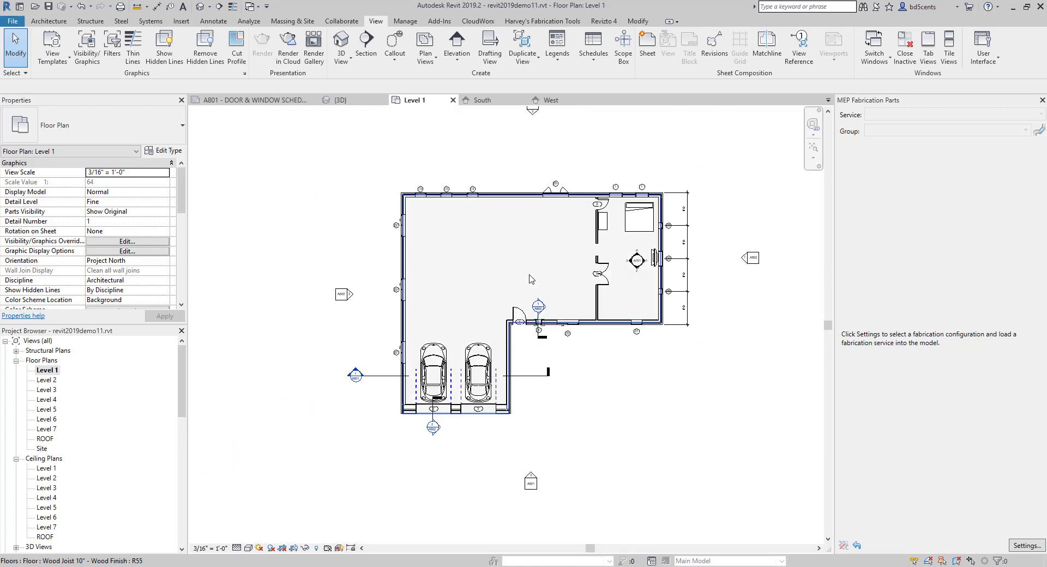
pyautogui.scroll(-3, 529, 277)
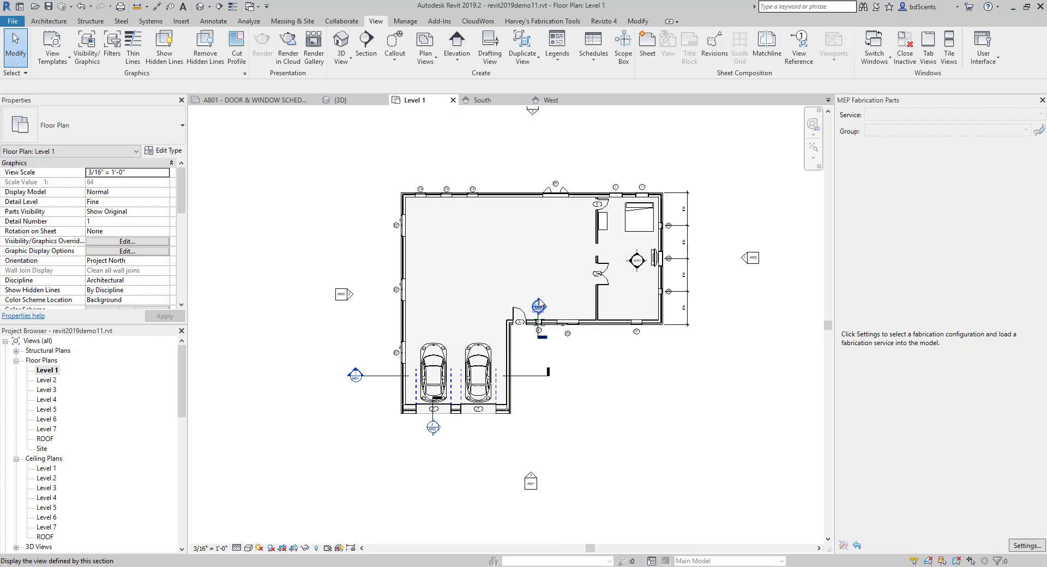
pyautogui.scroll(4, 485, 233)
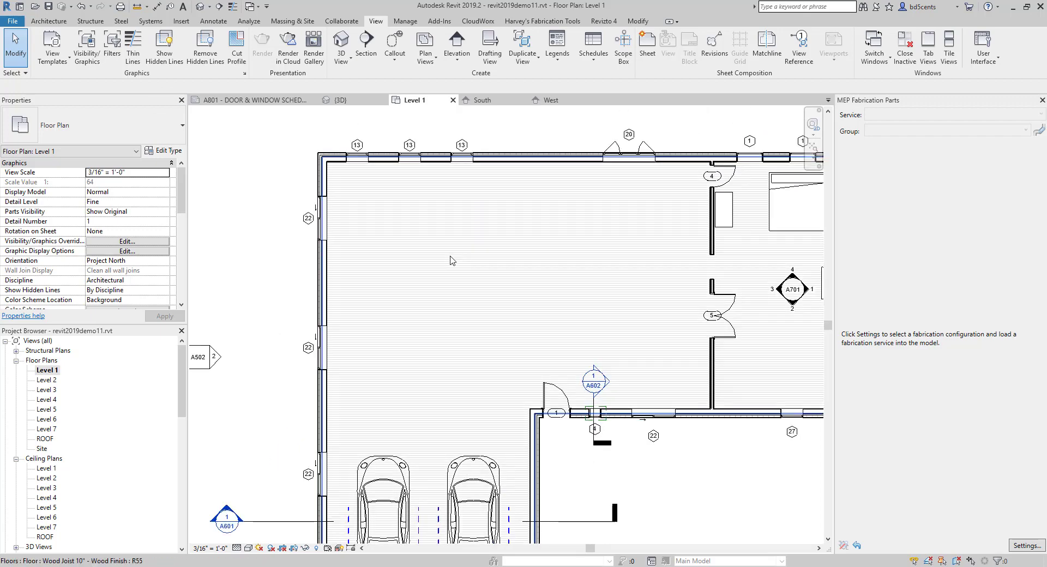
# Turn off halftone for the Floors category in the Level 1 Visibility/Graphic Overrides.
pyautogui.press('v')
pyautogui.press('v')
pyautogui.scroll(-4, 676, 324)
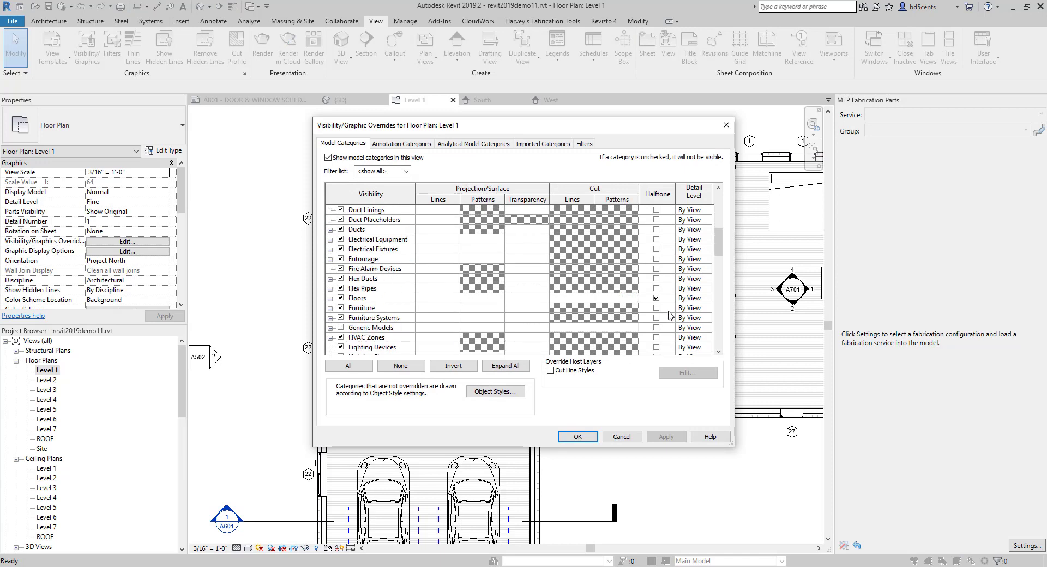
pyautogui.click(656, 288)
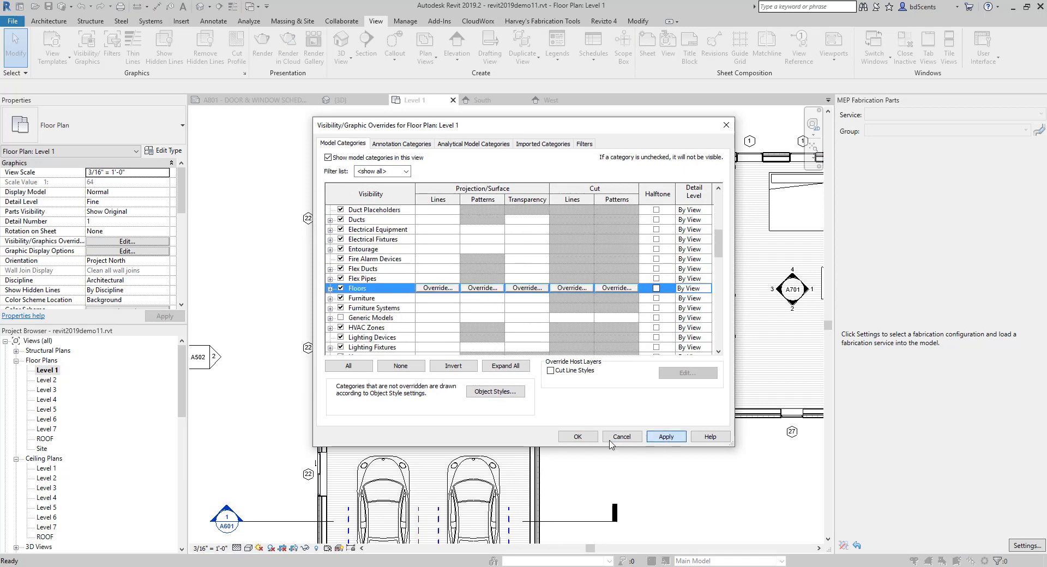
pyautogui.click(578, 436)
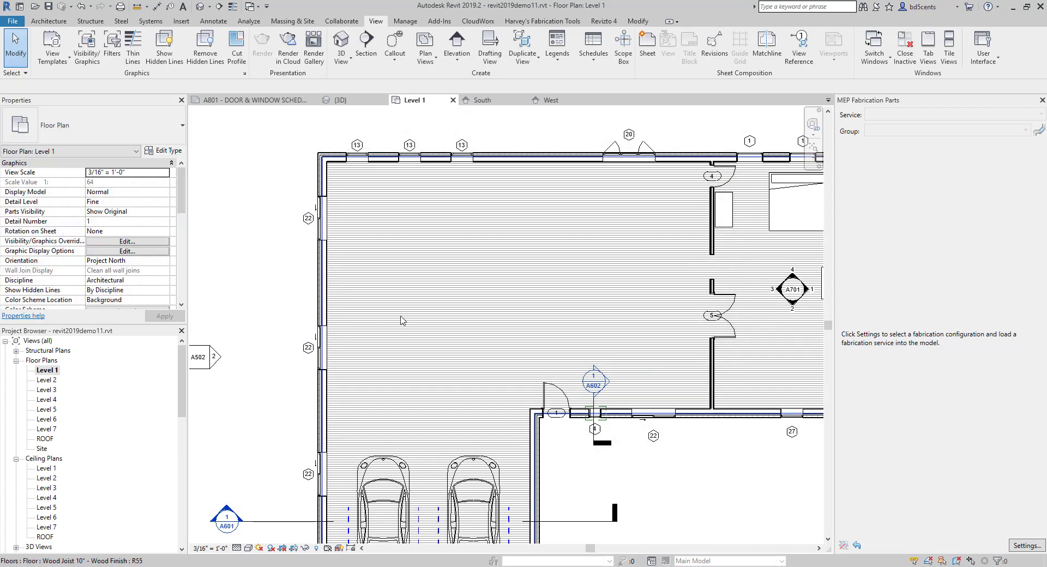
# Set the Furniture category to halftone in the Level 1 Visibility/Graphic Overrides and apply it to the plan.
pyautogui.press('v')
pyautogui.press('v')
pyautogui.scroll(-5, 646, 281)
pyautogui.scroll(-2, 646, 281)
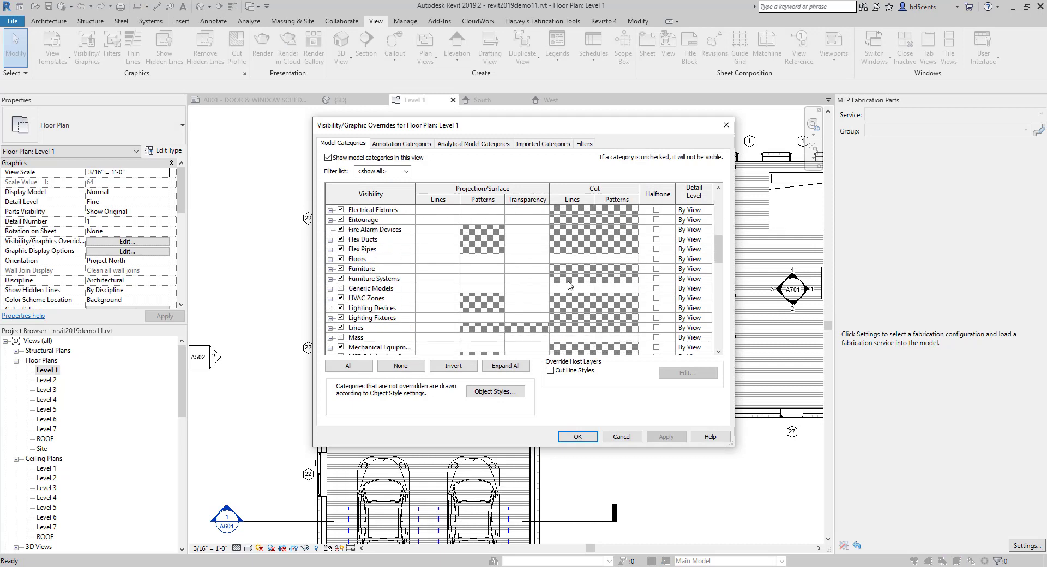
pyautogui.click(656, 269)
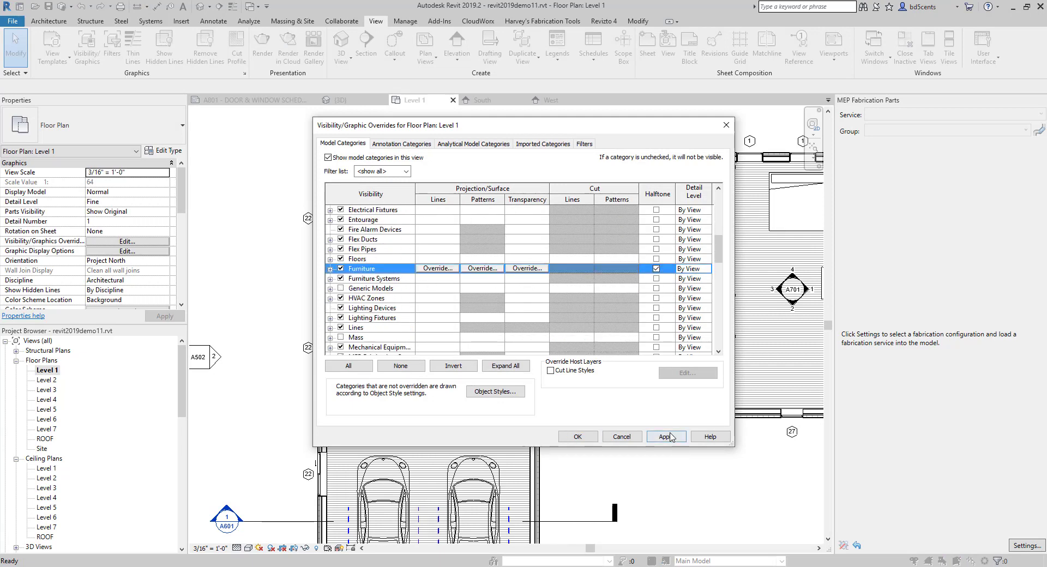
pyautogui.click(666, 436)
pyautogui.click(590, 437)
pyautogui.click(206, 359)
pyautogui.scroll(1, 331, 286)
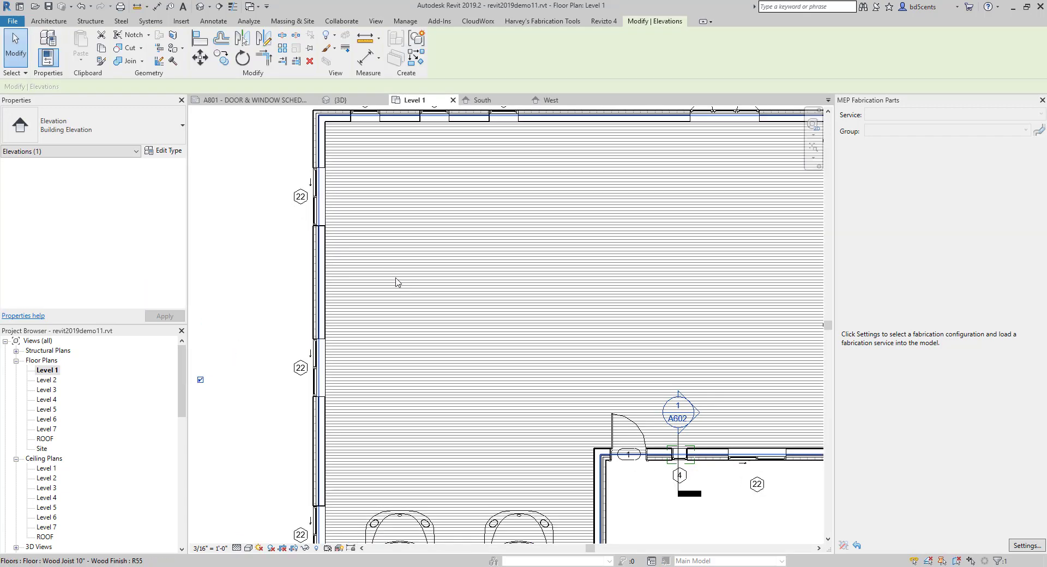
# In the Level 1 Visibility/Graphic Overrides, turn off halftone for Furniture, turn it on for Floors, and apply the overrides to the plan.
pyautogui.press('v')
pyautogui.press('g')
pyautogui.scroll(-10, 397, 293)
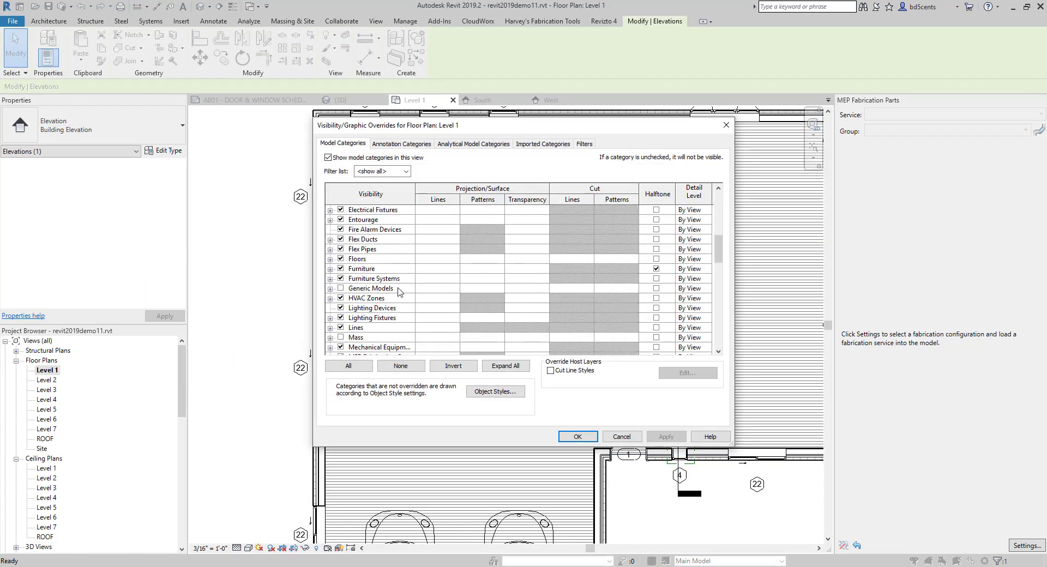
pyautogui.scroll(3, 397, 293)
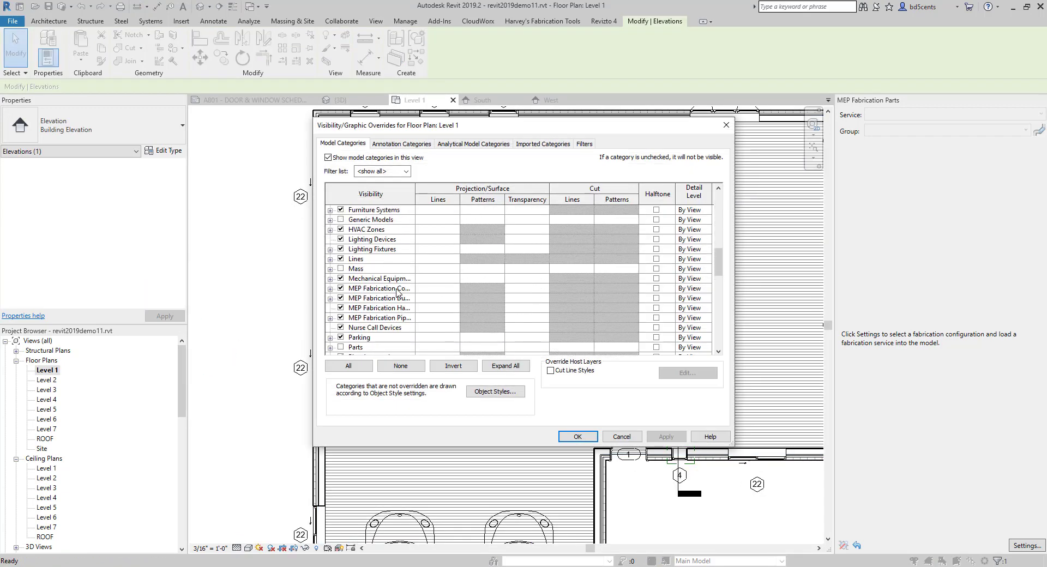
pyautogui.click(656, 239)
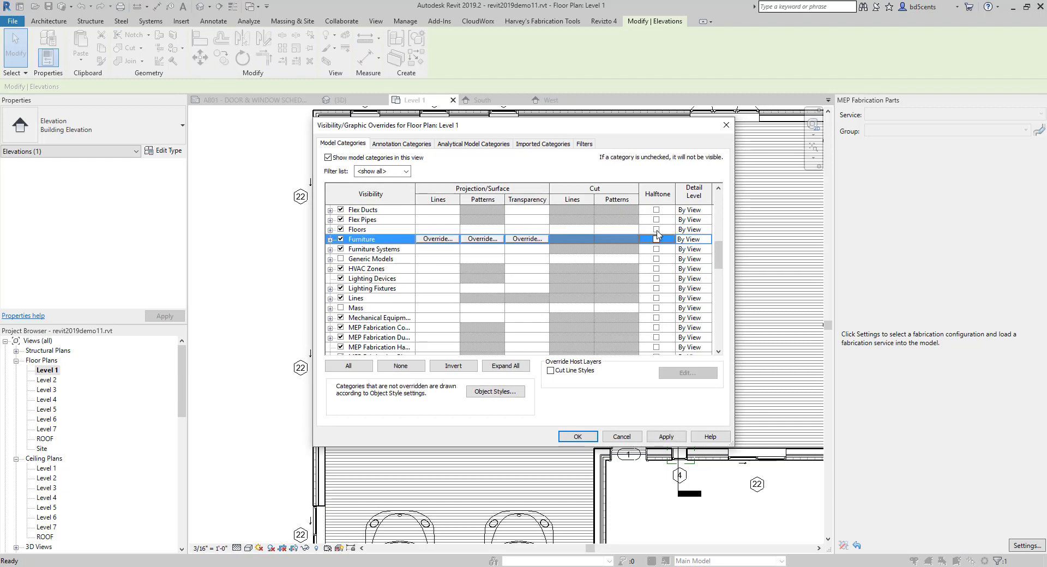
pyautogui.click(656, 229)
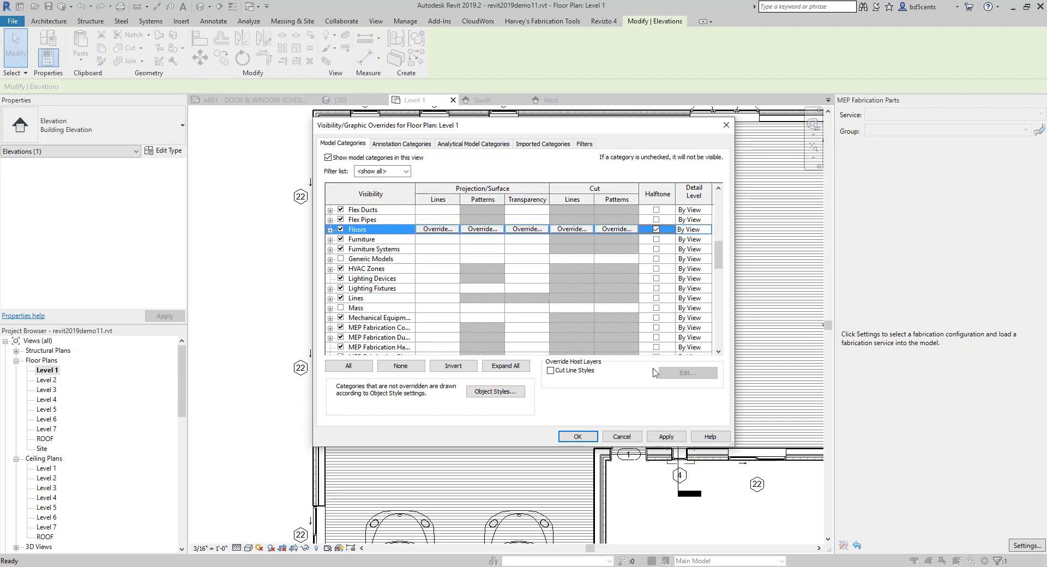
pyautogui.click(665, 437)
pyautogui.click(578, 437)
pyautogui.scroll(-5, 444, 319)
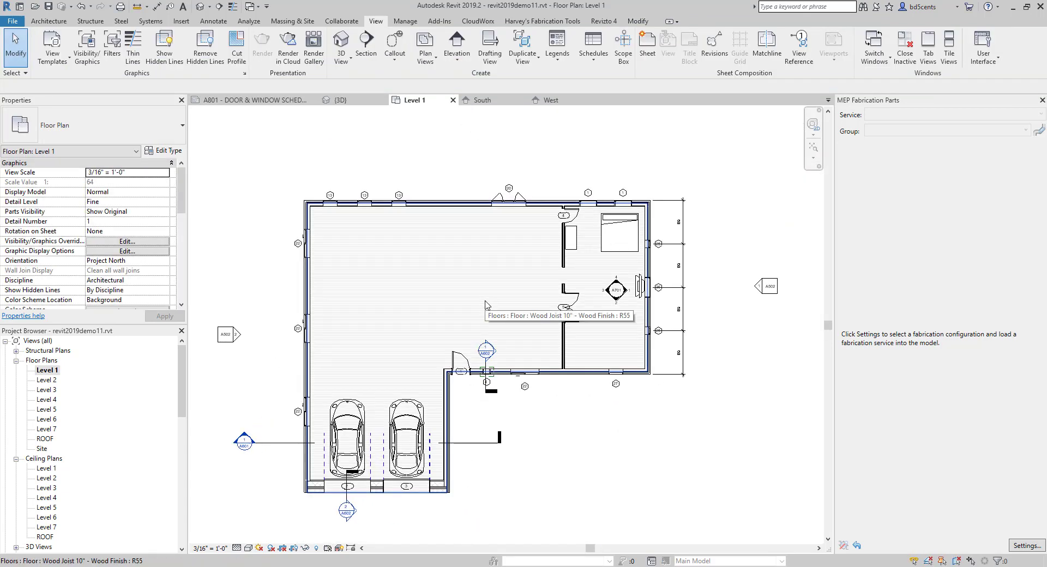
pyautogui.moveTo(413, 307); pyautogui.dragTo(419, 279, button='middle')
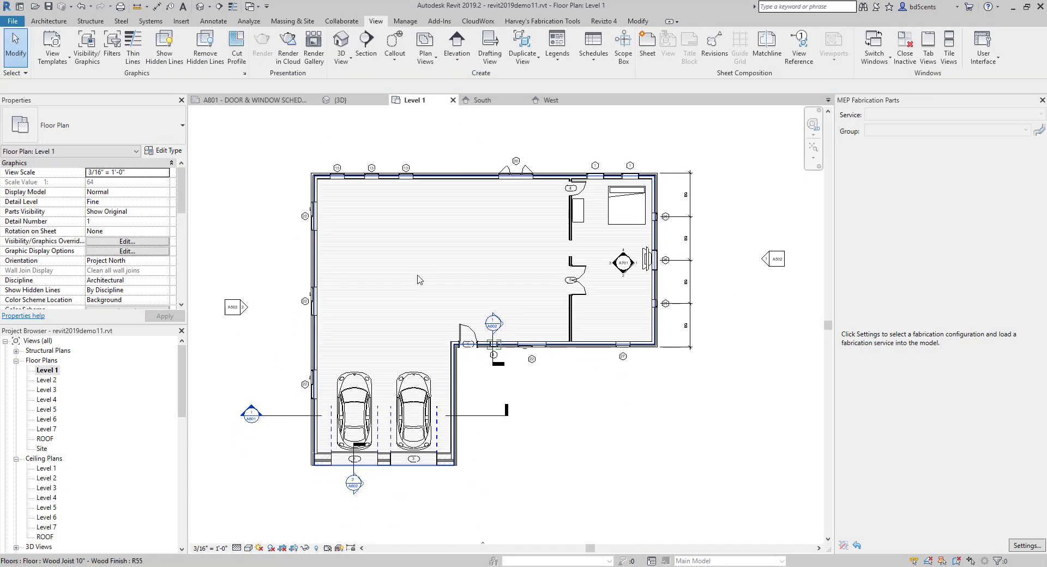
# Open the South building elevation and show its crop region.
pyautogui.scroll(-5, 119, 430)
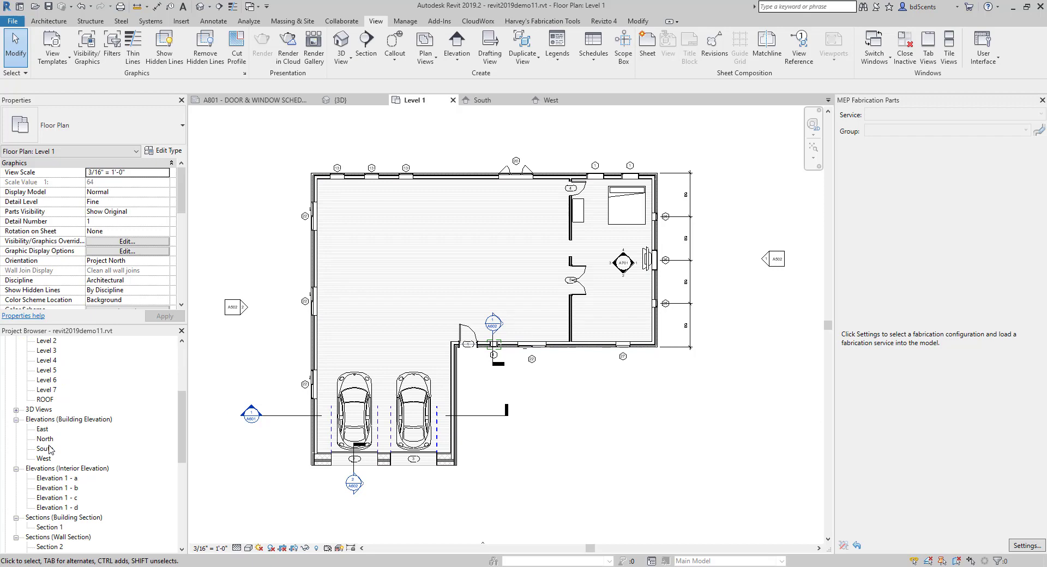
pyautogui.doubleClick(44, 448)
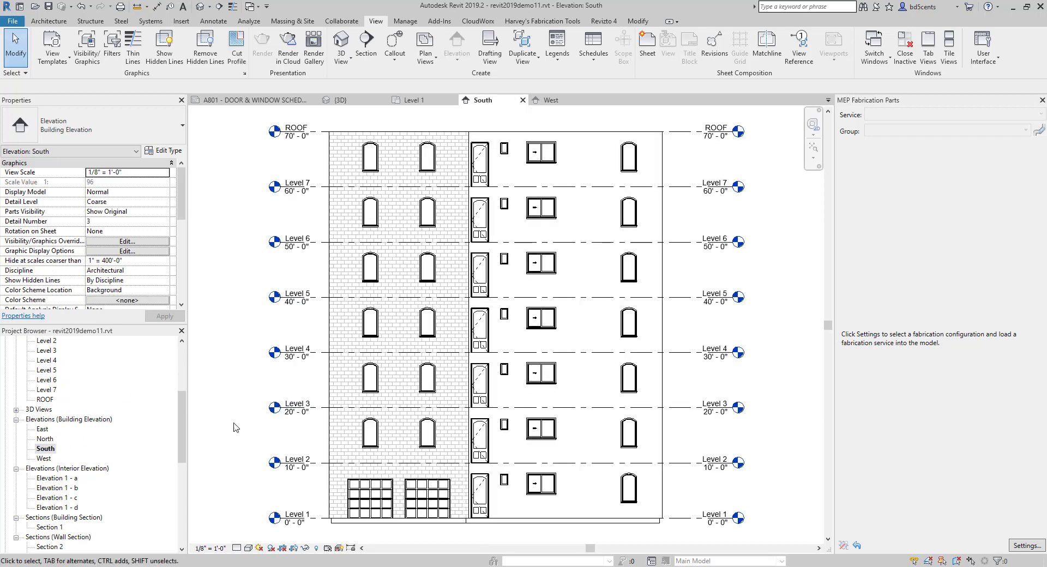
pyautogui.click(293, 549)
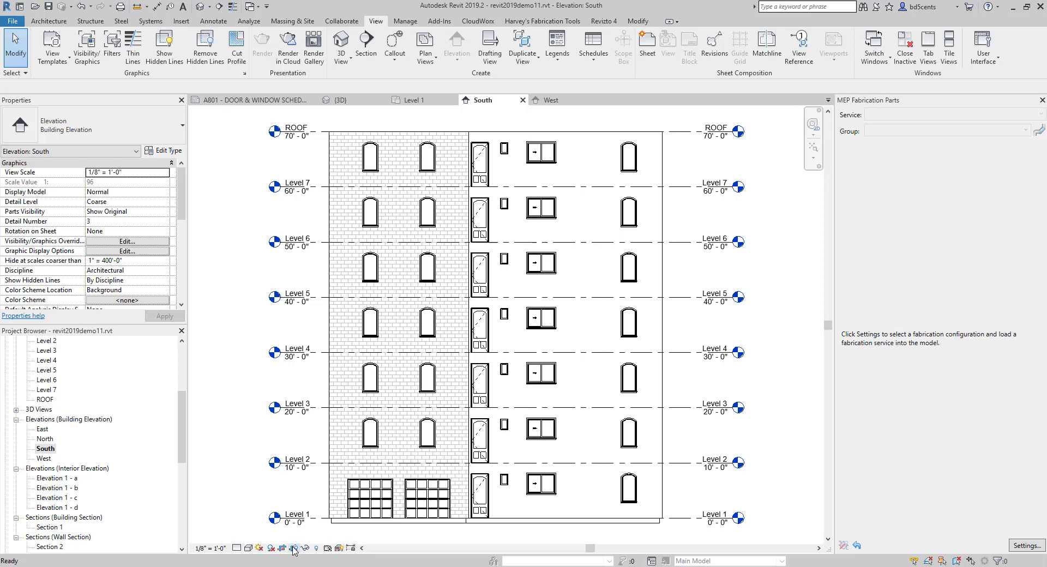
pyautogui.scroll(-3, 282, 446)
pyautogui.moveTo(282, 447); pyautogui.dragTo(288, 400, button='middle')
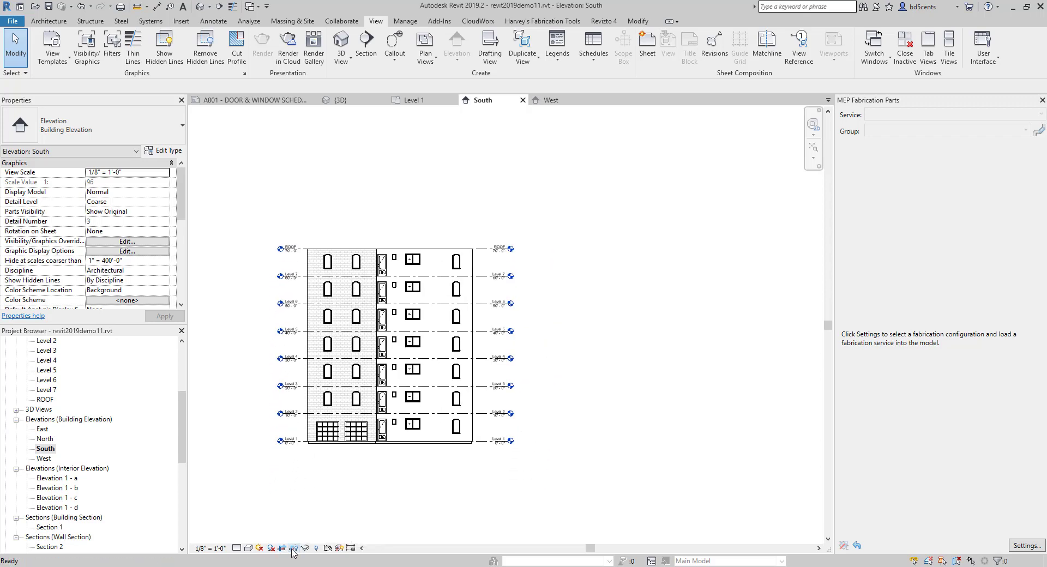
pyautogui.click(294, 548)
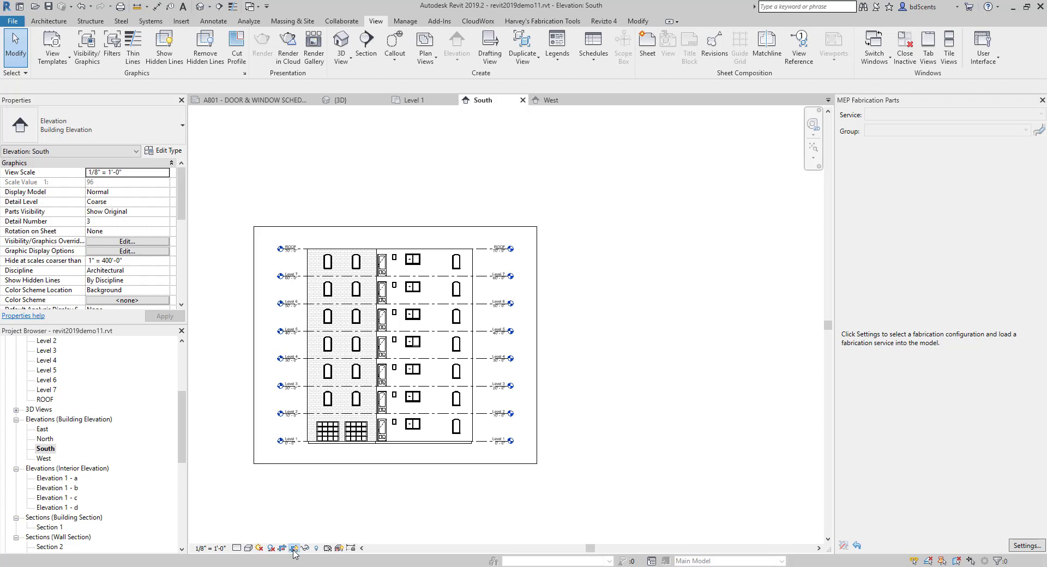
pyautogui.click(294, 549)
pyautogui.click(293, 549)
# Pull the crop region's bottom and right edges closer to the South elevation and lower its top edge to Level 5.
pyautogui.click(374, 463)
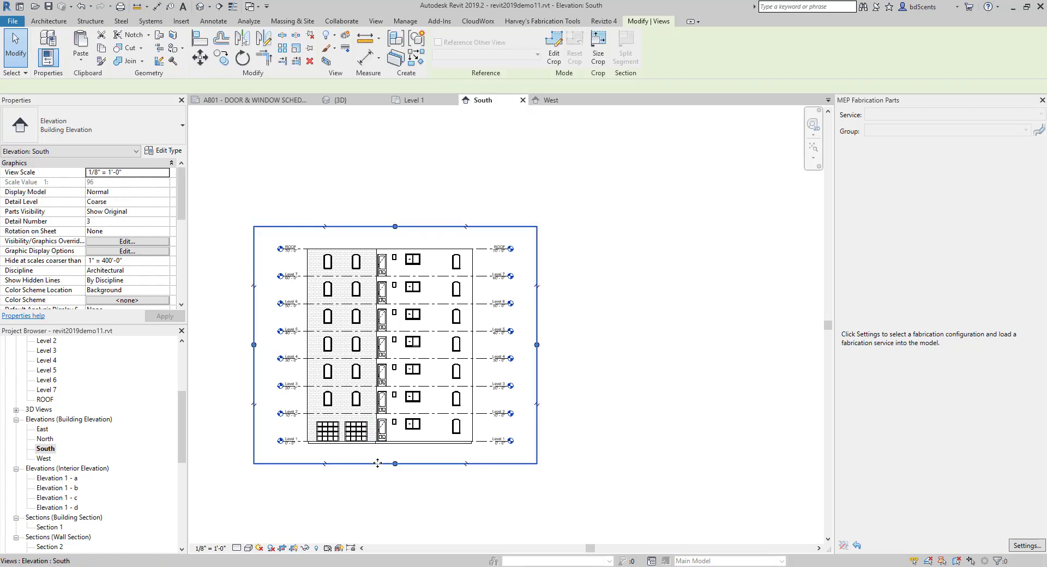
pyautogui.moveTo(394, 464); pyautogui.dragTo(394, 453)
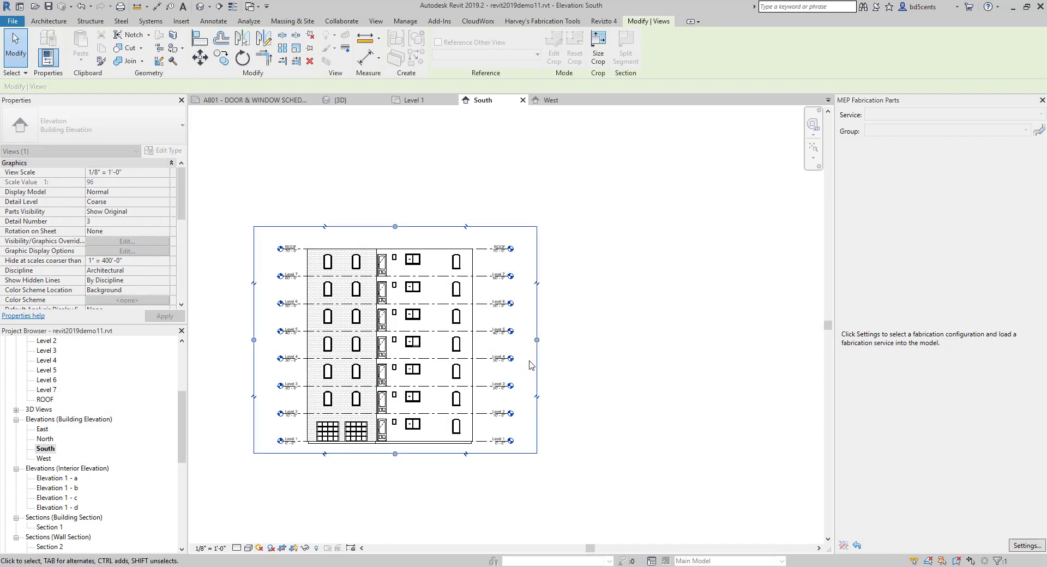
pyautogui.moveTo(537, 342)
pyautogui.mouseDown()
pyautogui.moveTo(515, 341)
pyautogui.moveTo(525, 341)
pyautogui.mouseUp()
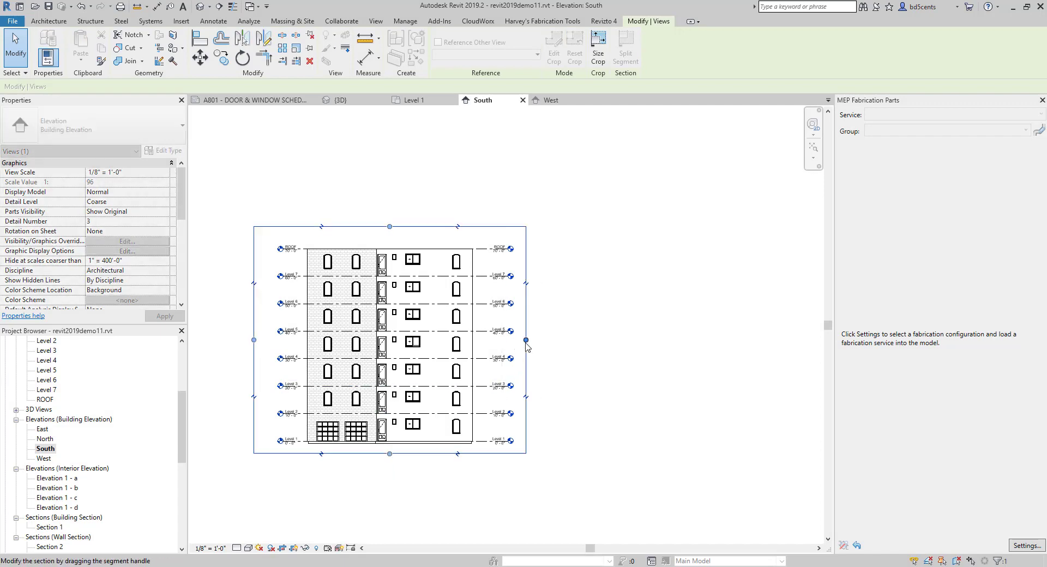
pyautogui.click(388, 228)
pyautogui.click(393, 331)
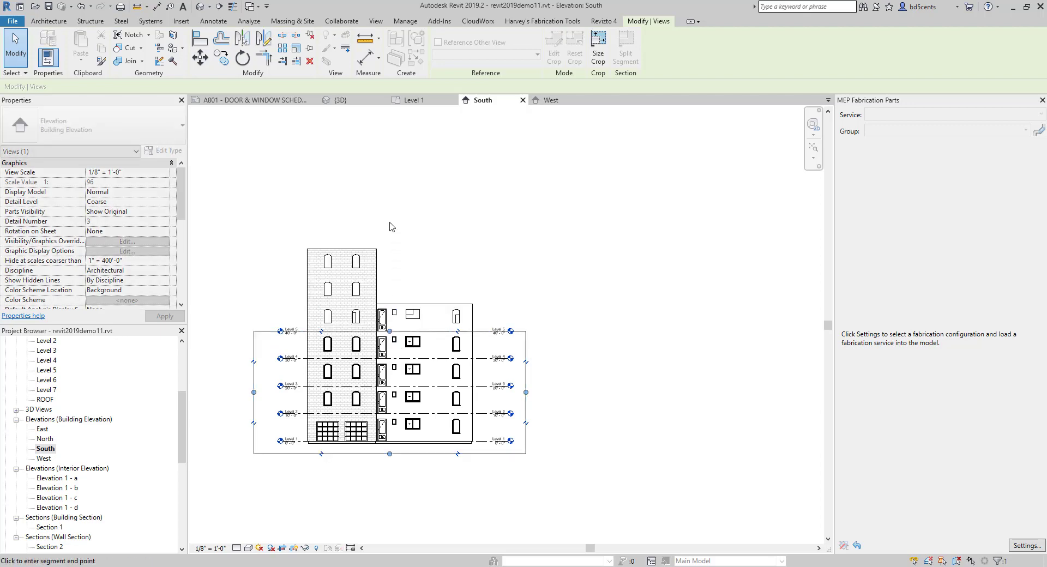
# Raise the crop region's top edge above the ROOF level and hide the crop region in the South elevation.
pyautogui.click(390, 222)
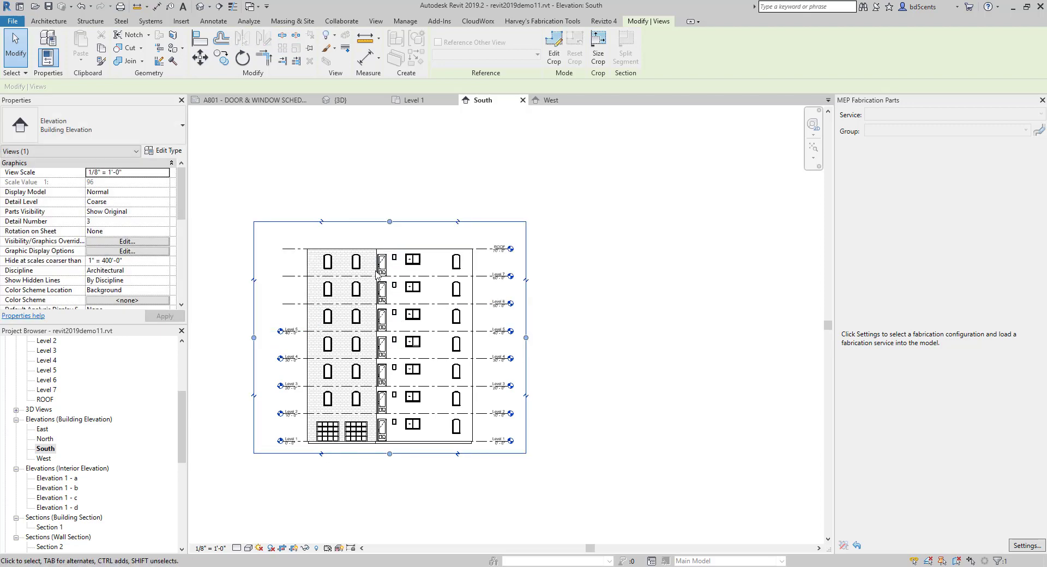
pyautogui.moveTo(255, 339)
pyautogui.mouseDown()
pyautogui.moveTo(265, 341)
pyautogui.moveTo(254, 338)
pyautogui.mouseUp()
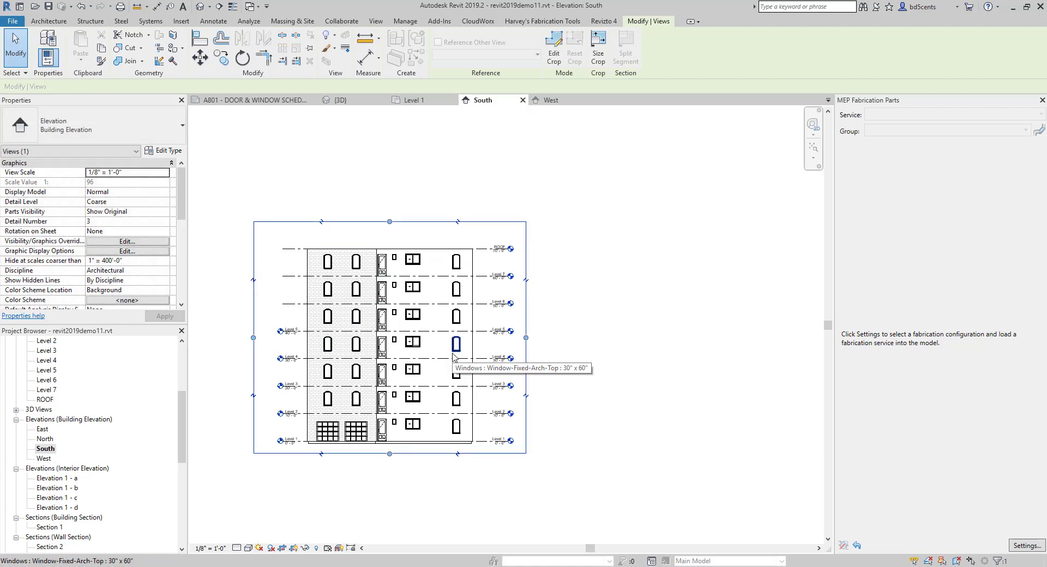
pyautogui.click(295, 550)
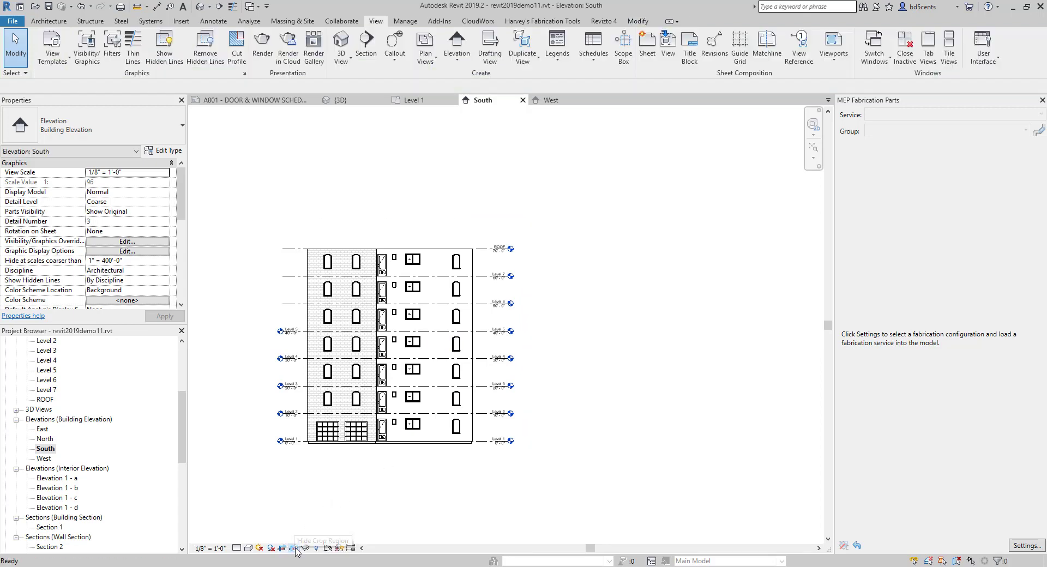
pyautogui.moveTo(340, 455)
pyautogui.mouseDown(button='middle')
pyautogui.moveTo(344, 478)
pyautogui.moveTo(354, 436)
pyautogui.mouseUp(button='middle')
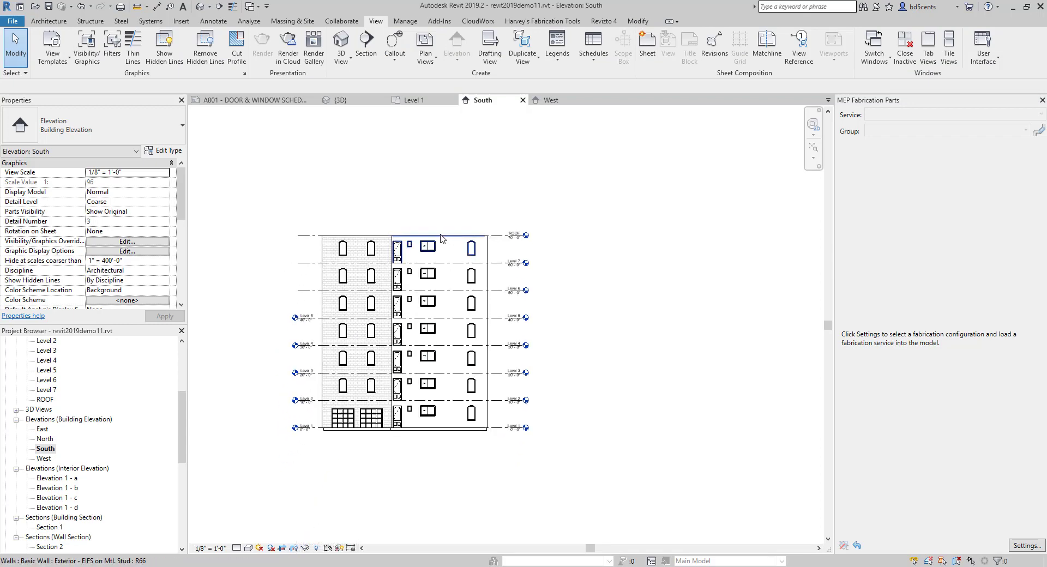
# Show the South elevation's crop region again to lower its top edge to Level 5, and hide the crop boundary.
pyautogui.click(294, 549)
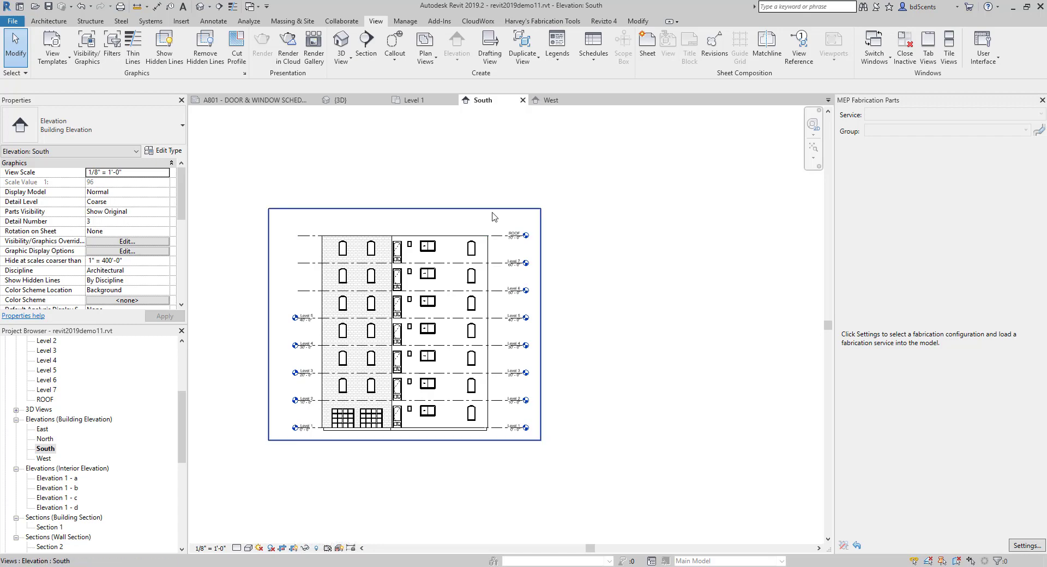
pyautogui.click(411, 209)
pyautogui.moveTo(405, 209); pyautogui.dragTo(403, 235)
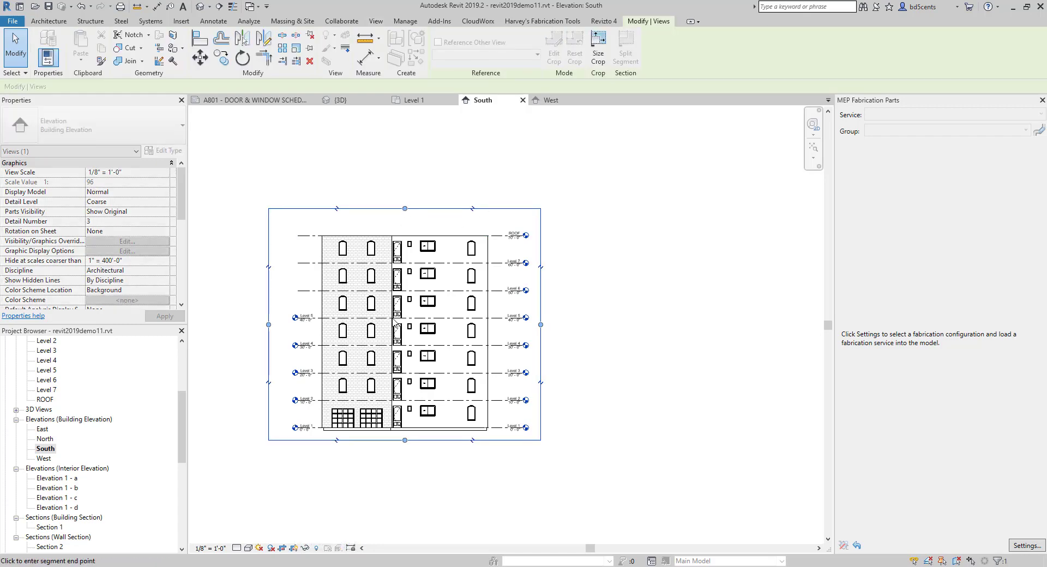
pyautogui.moveTo(395, 326); pyautogui.dragTo(396, 320)
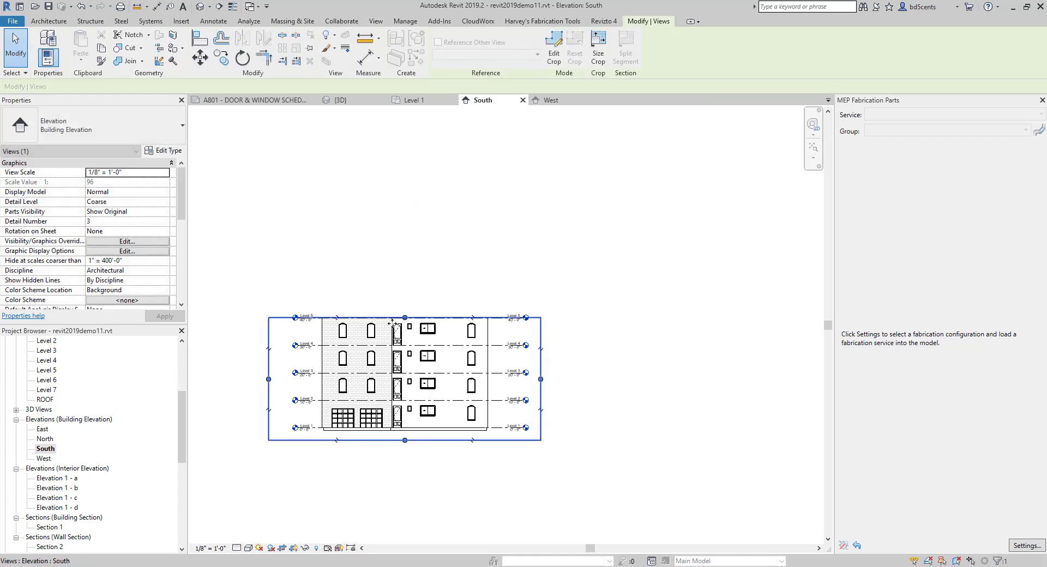
pyautogui.click(295, 549)
pyautogui.scroll(2, 375, 452)
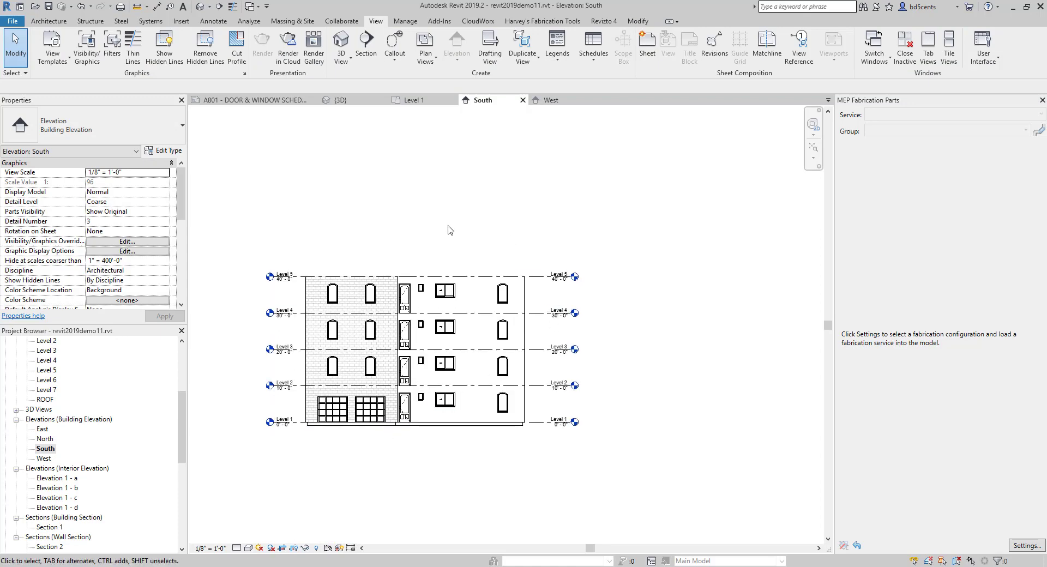
pyautogui.scroll(-2, 340, 260)
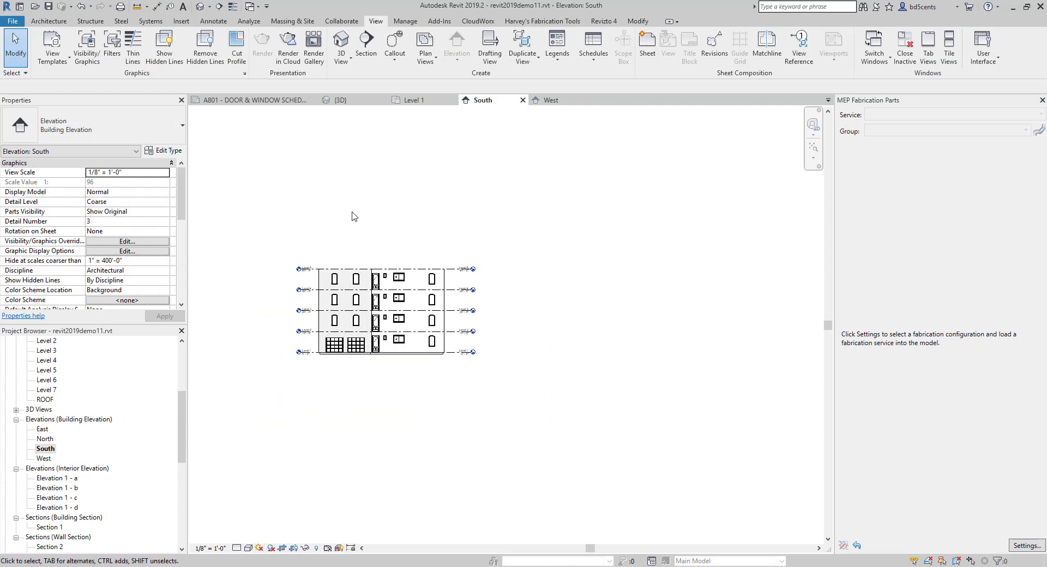
pyautogui.scroll(1, 363, 226)
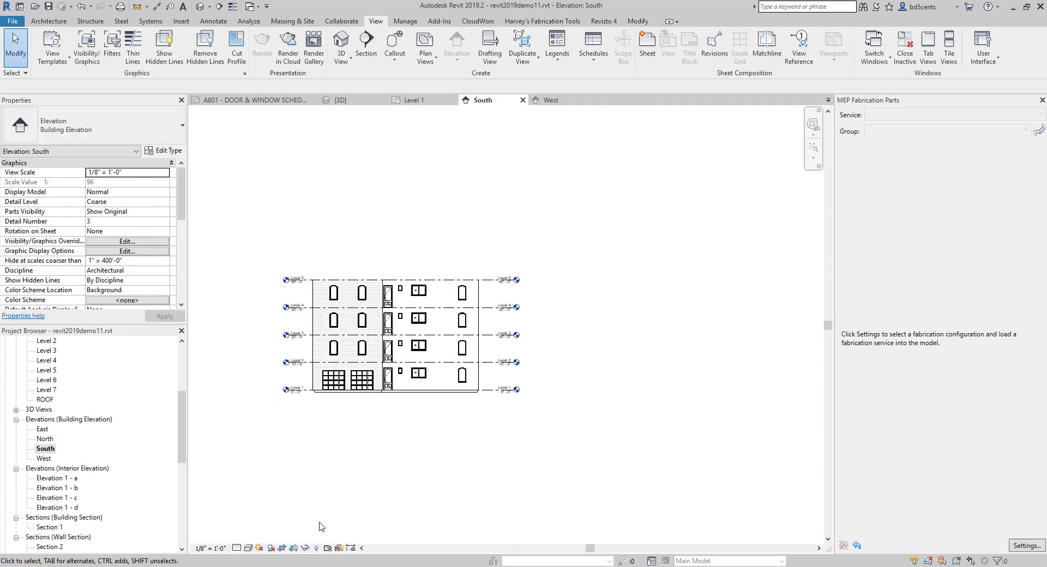
# Toggle view cropping off and on in the South elevation to compare the full building with the cropped one.
pyautogui.click(283, 548)
pyautogui.click(283, 549)
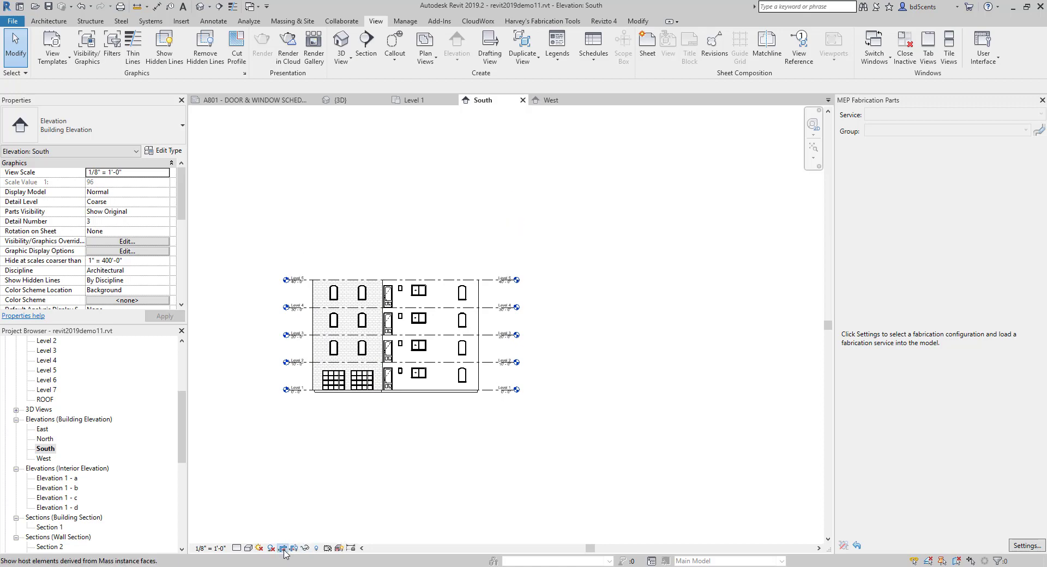
pyautogui.click(283, 548)
pyautogui.click(283, 549)
pyautogui.click(283, 549)
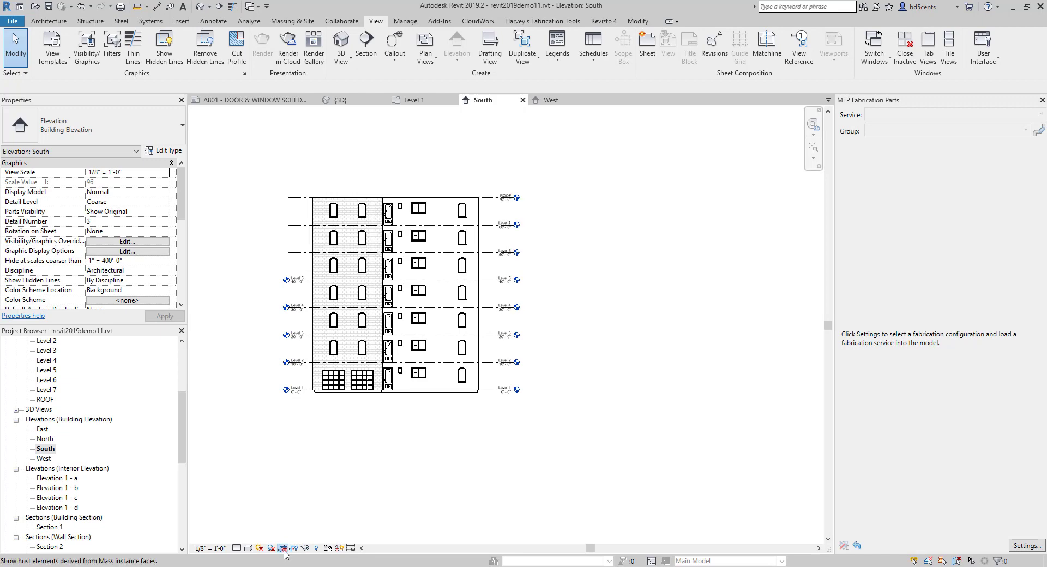
pyautogui.click(283, 548)
# Show the crop region in the South elevation and turn off cropping of the view.
pyautogui.click(294, 549)
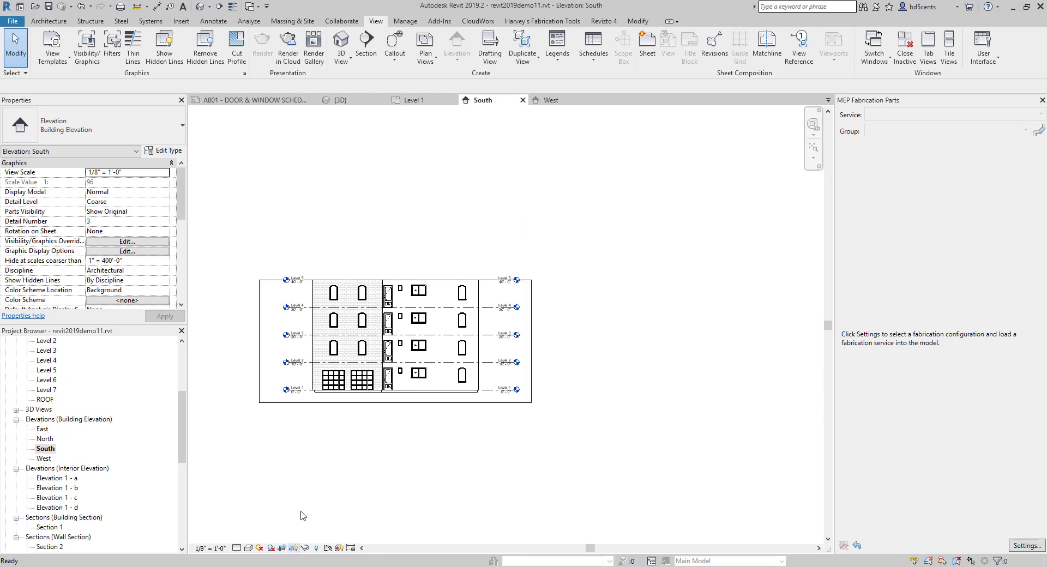
pyautogui.click(275, 279)
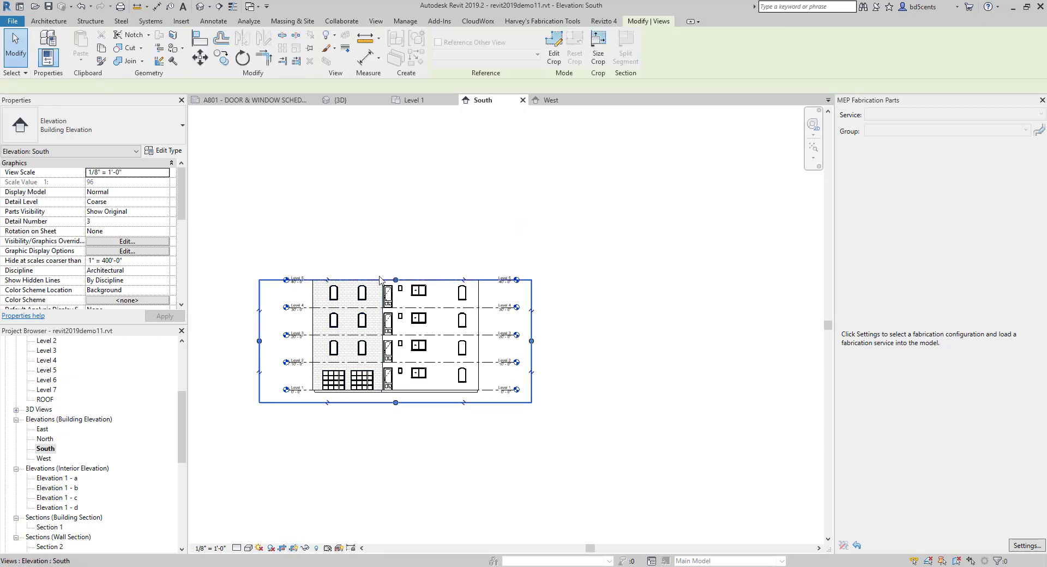
pyautogui.click(282, 548)
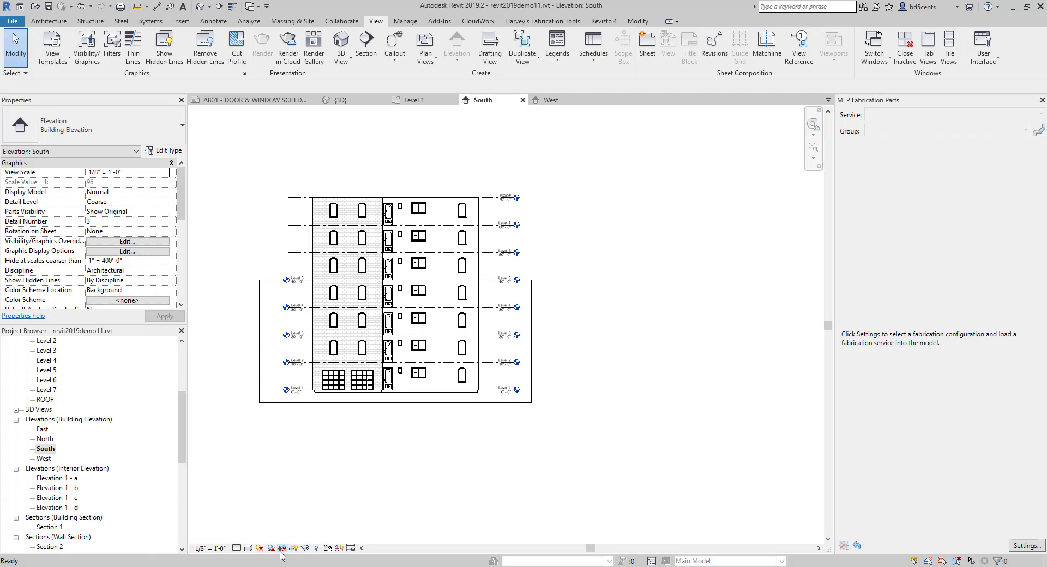
# Extend the crop region's top edge from Level 5 to just above the roof and hide the crop boundary.
pyautogui.click(397, 280)
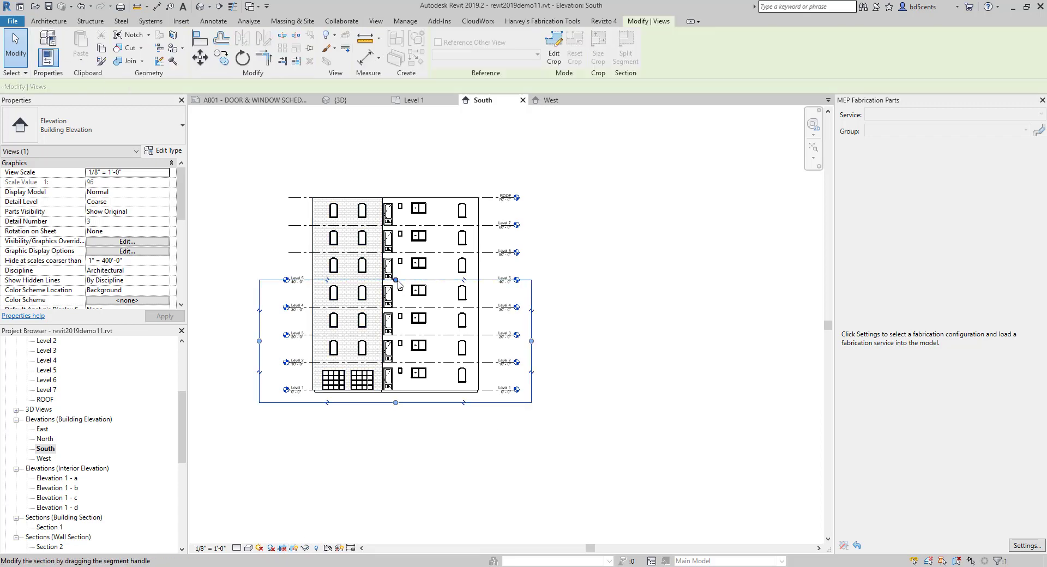
pyautogui.moveTo(396, 280); pyautogui.dragTo(396, 184)
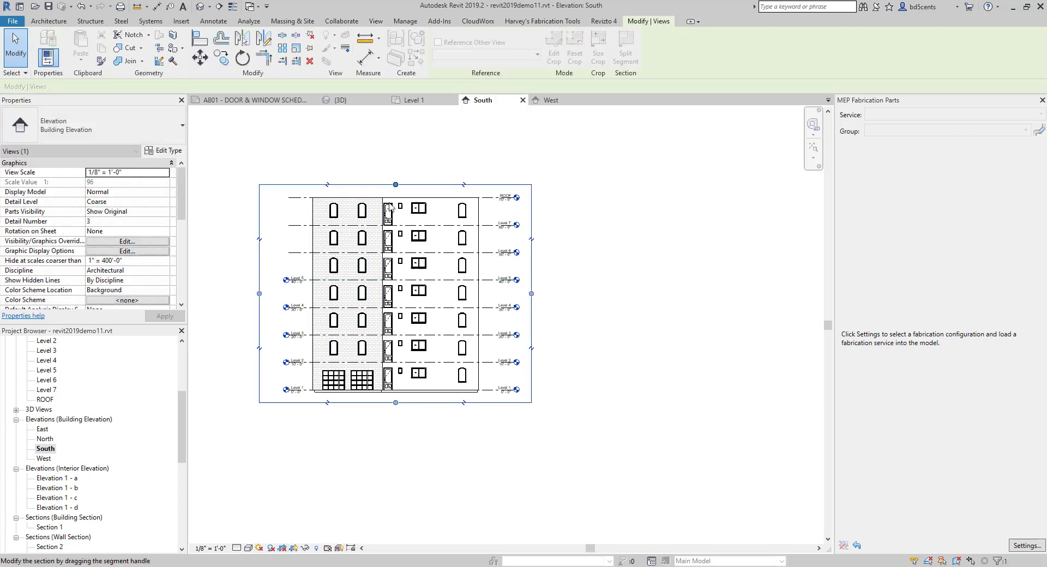
pyautogui.click(293, 548)
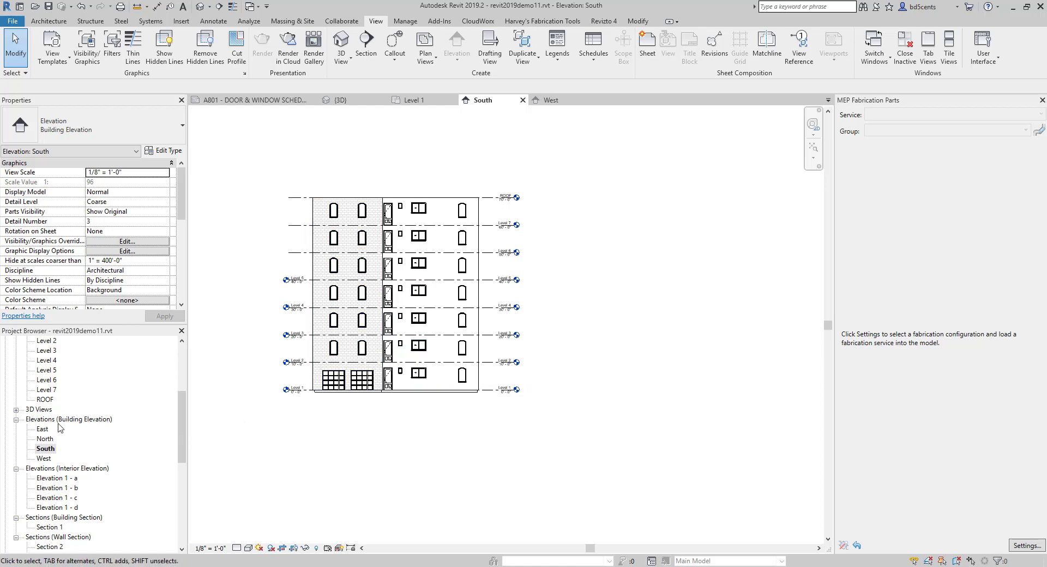
# Switch back to the Level 1 floor plan and bring the whole plan with its elevation markers into view.
pyautogui.scroll(5, 60, 428)
pyautogui.doubleClick(59, 372)
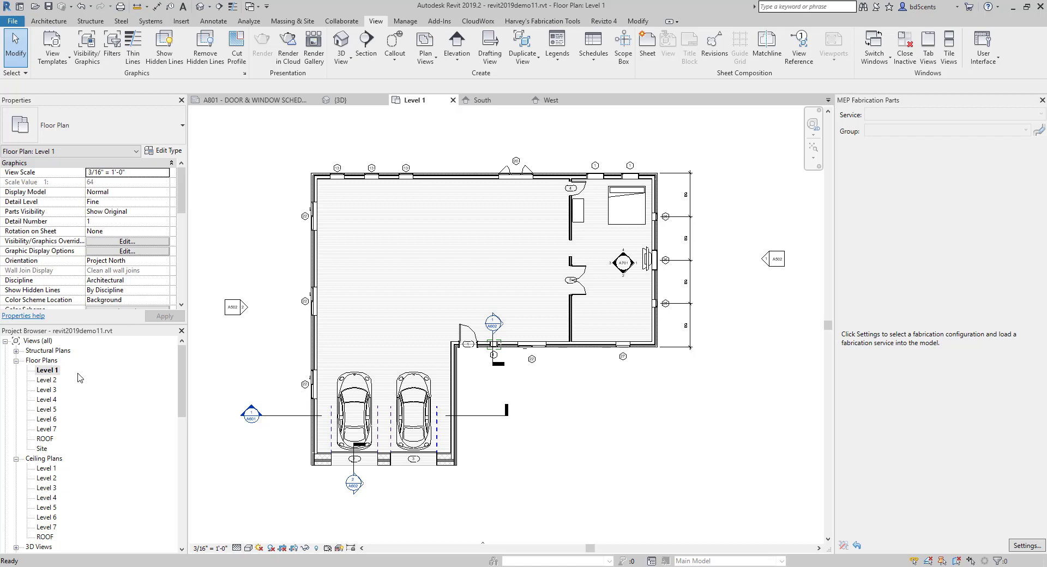
pyautogui.scroll(-4, 349, 436)
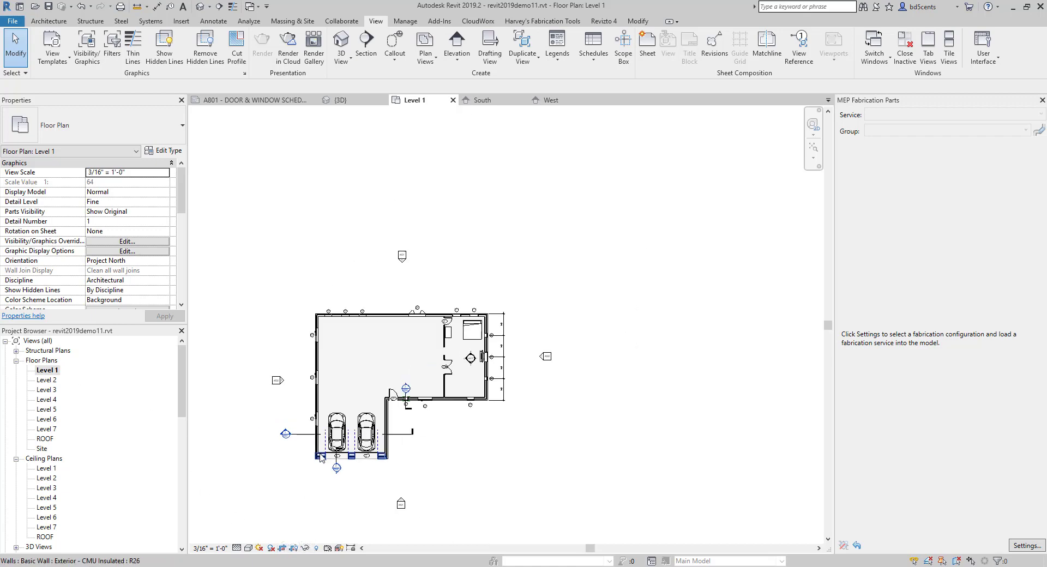
# Show the crop region in the Level 1 plan and pull all four edges inward to just outside the building, excluding the elevation markers.
pyautogui.click(293, 548)
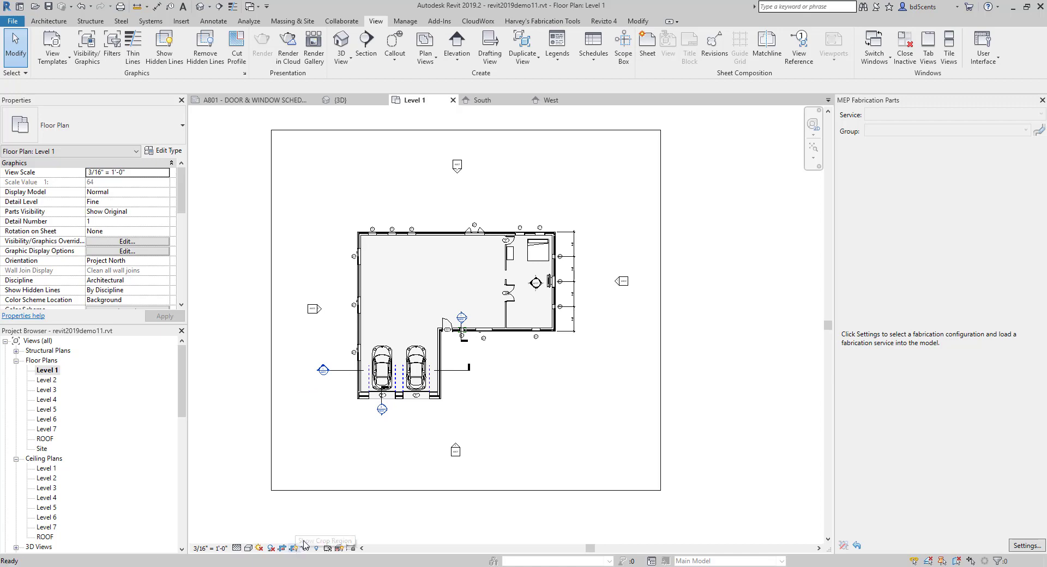
pyautogui.scroll(-2, 351, 443)
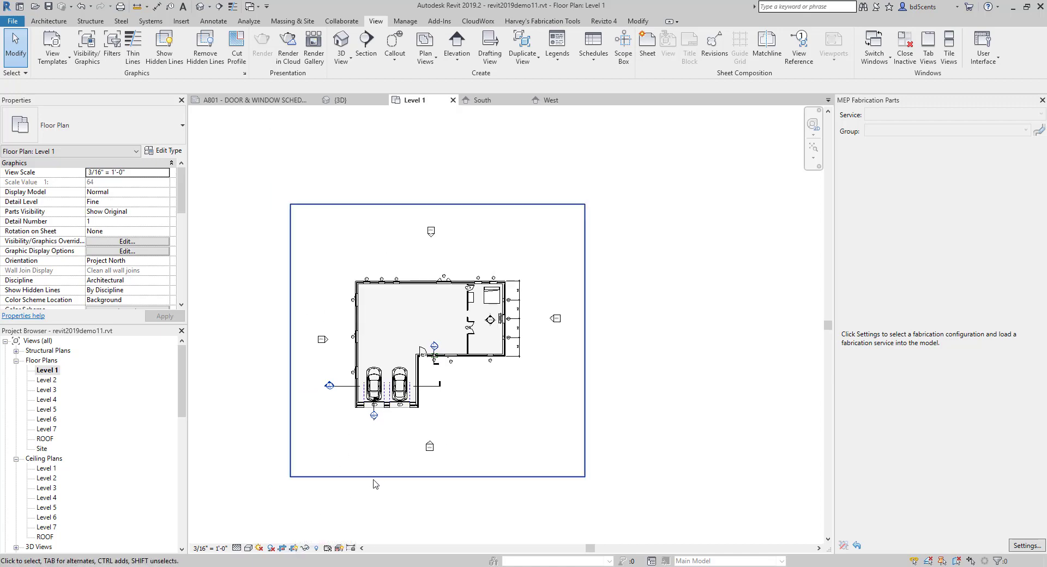
pyautogui.click(410, 476)
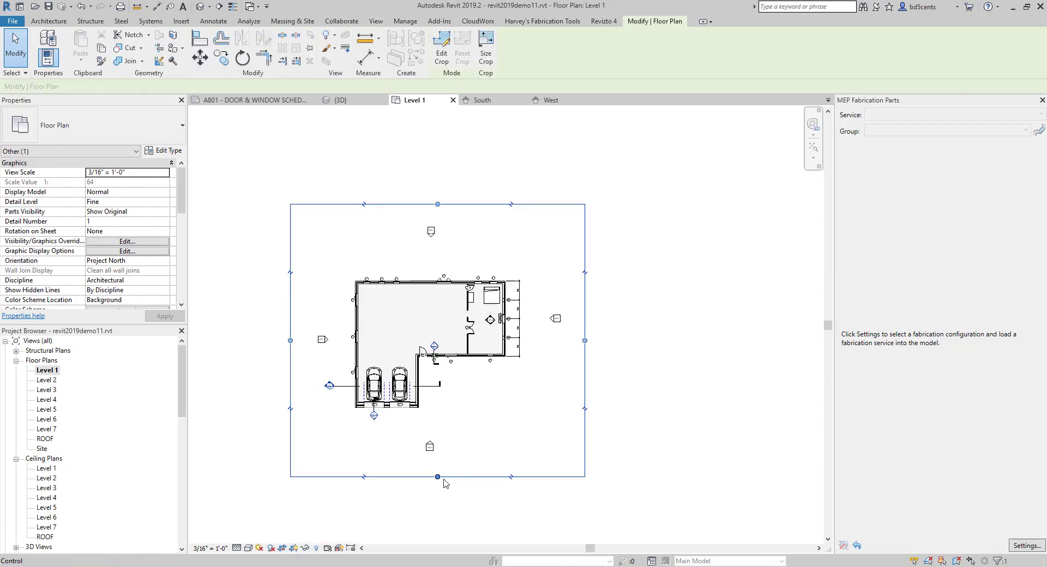
pyautogui.moveTo(438, 476); pyautogui.dragTo(440, 437)
pyautogui.moveTo(290, 321); pyautogui.dragTo(328, 320)
pyautogui.moveTo(428, 204); pyautogui.dragTo(428, 264)
pyautogui.moveTo(585, 351); pyautogui.dragTo(546, 350)
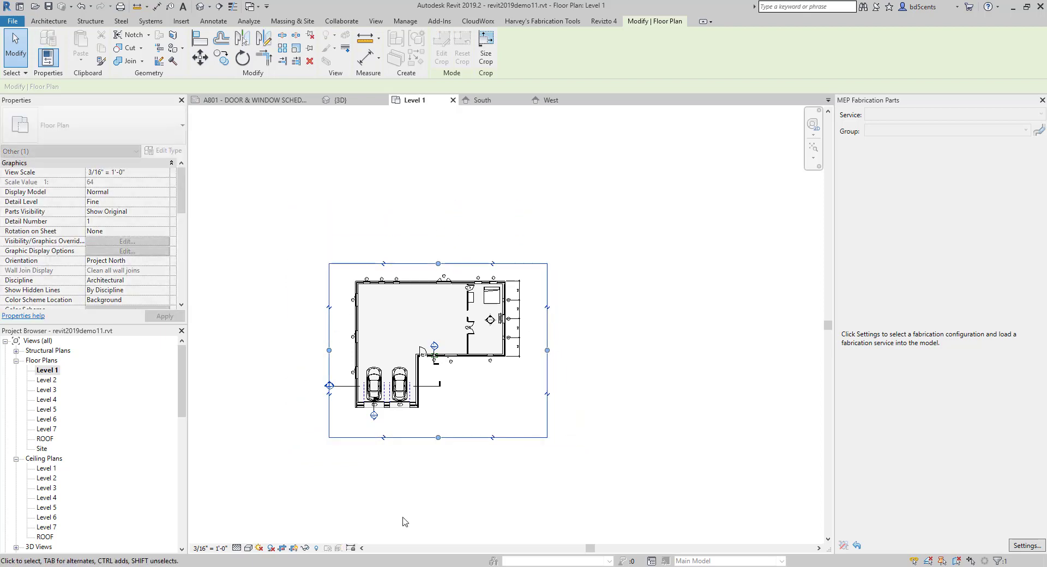
# Turn on cropping for the Level 1 plan and hide the crop region boundary.
pyautogui.click(282, 549)
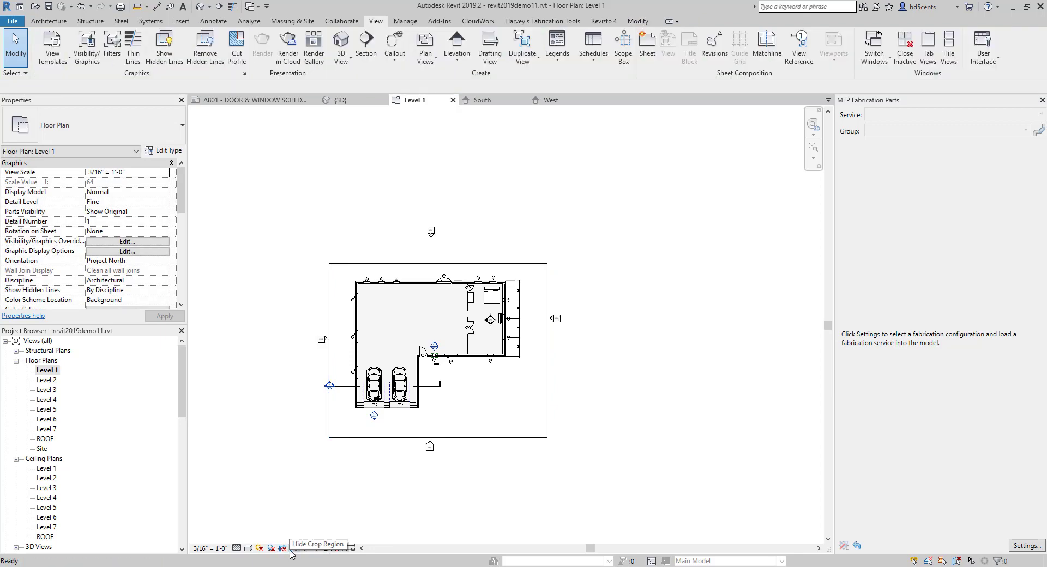
pyautogui.click(282, 549)
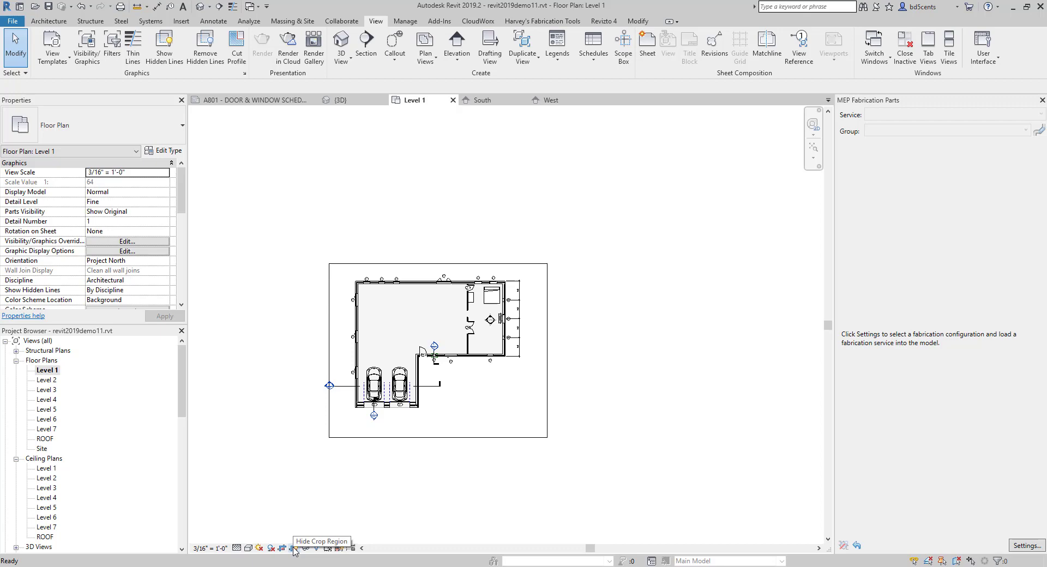
pyautogui.click(294, 549)
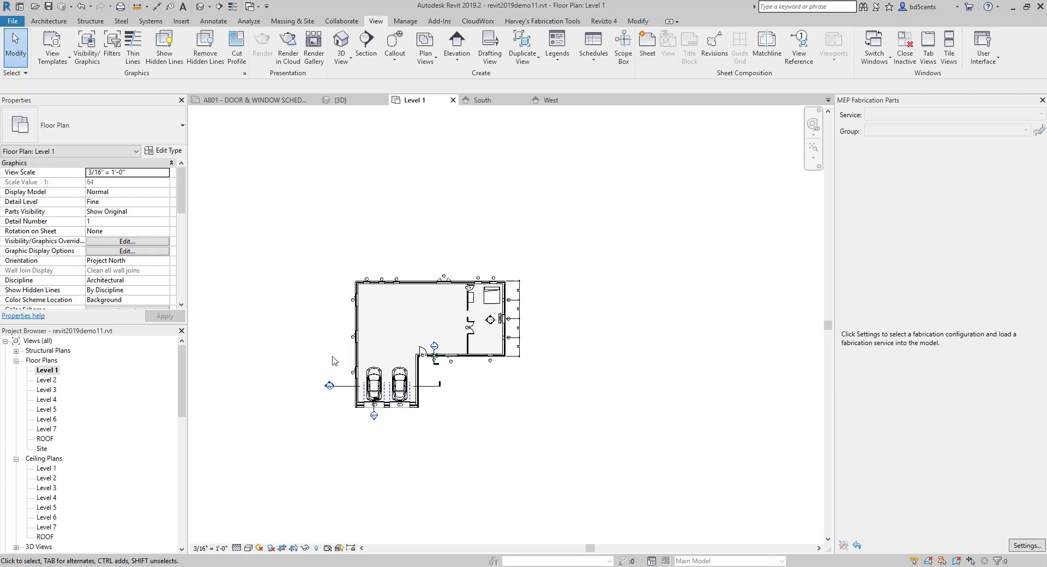
# With view cropping off, place a TV - Flat Screen 50" about 25' outside the west wall and turn cropping back on.
pyautogui.click(282, 548)
pyautogui.click(288, 547)
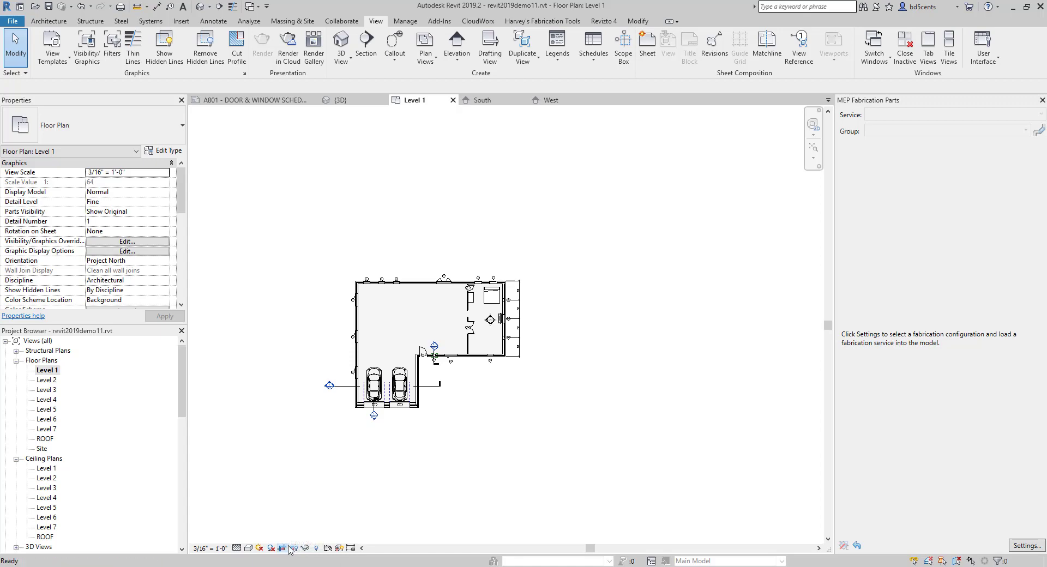
pyautogui.click(286, 551)
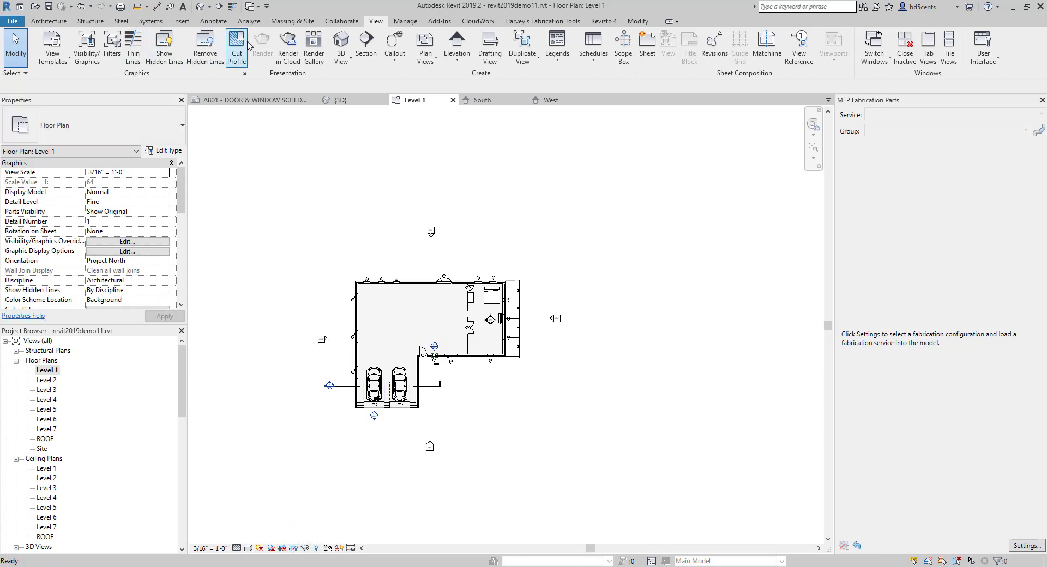
pyautogui.press('c')
pyautogui.press('m')
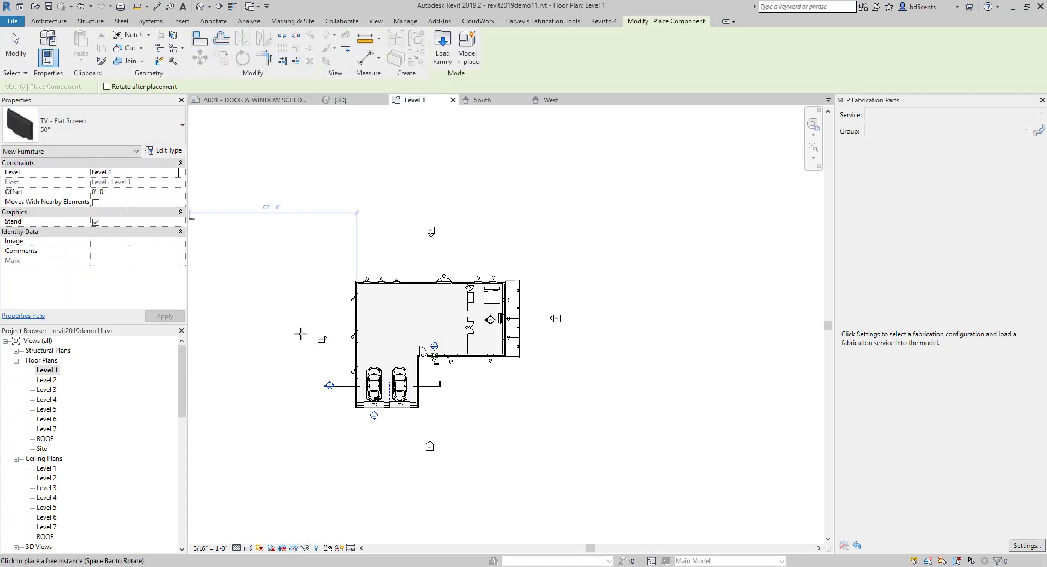
pyautogui.scroll(2, 329, 338)
pyautogui.scroll(1, 329, 339)
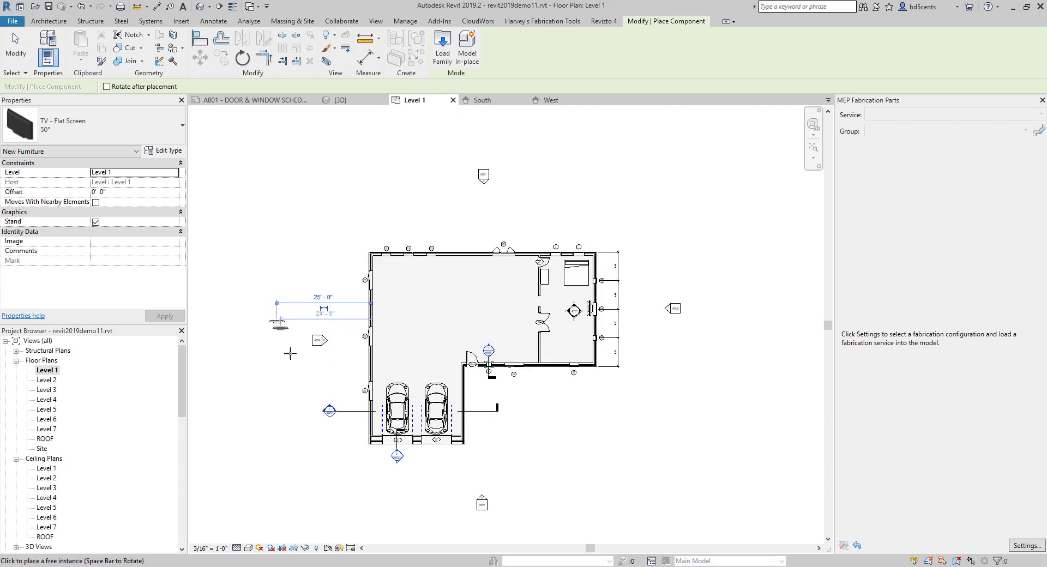
pyautogui.click(277, 329)
pyautogui.press('Escape')
pyautogui.press('Escape')
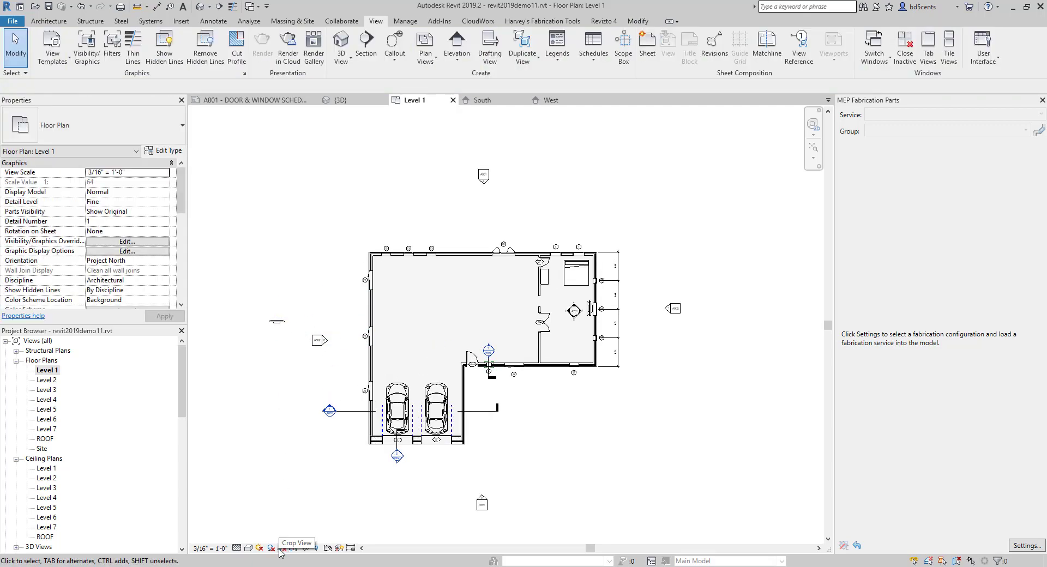
pyautogui.click(280, 549)
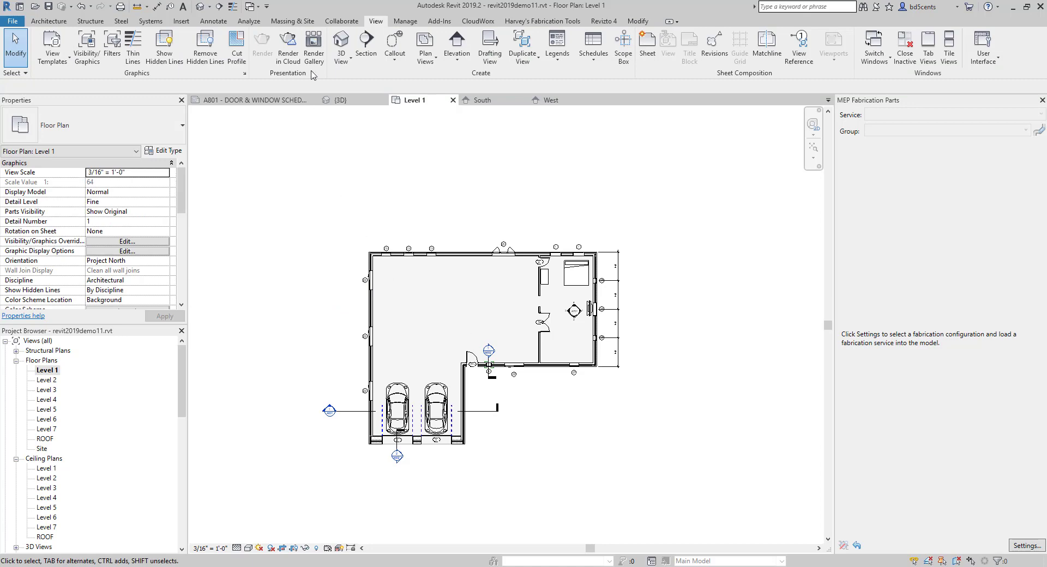
# Inspect the flat screen TV in the 3D view and return to the Level 1 floor plan.
pyautogui.click(341, 44)
pyautogui.scroll(5, 334, 401)
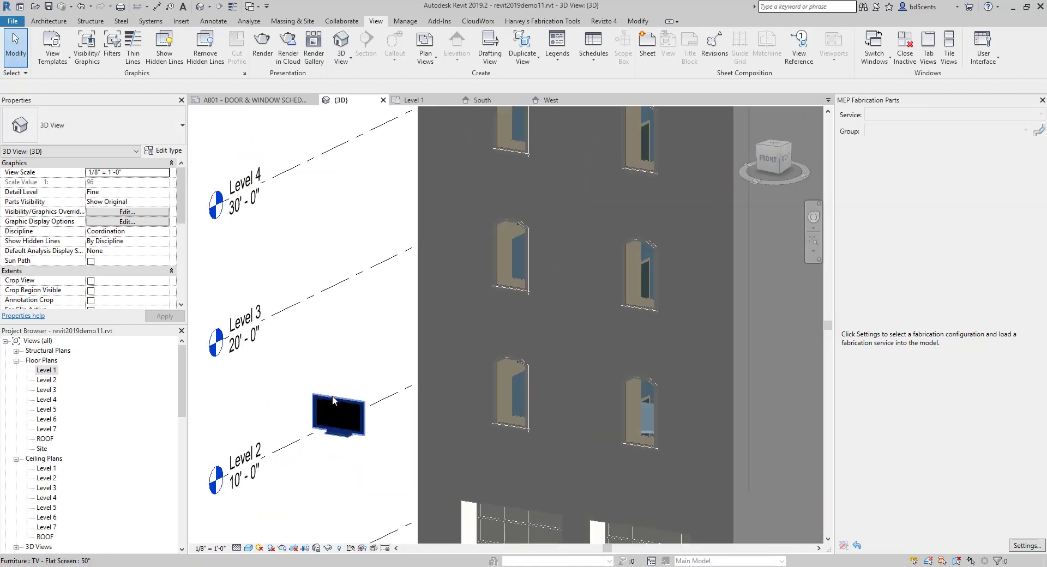
pyautogui.scroll(-5, 335, 406)
pyautogui.doubleClick(46, 370)
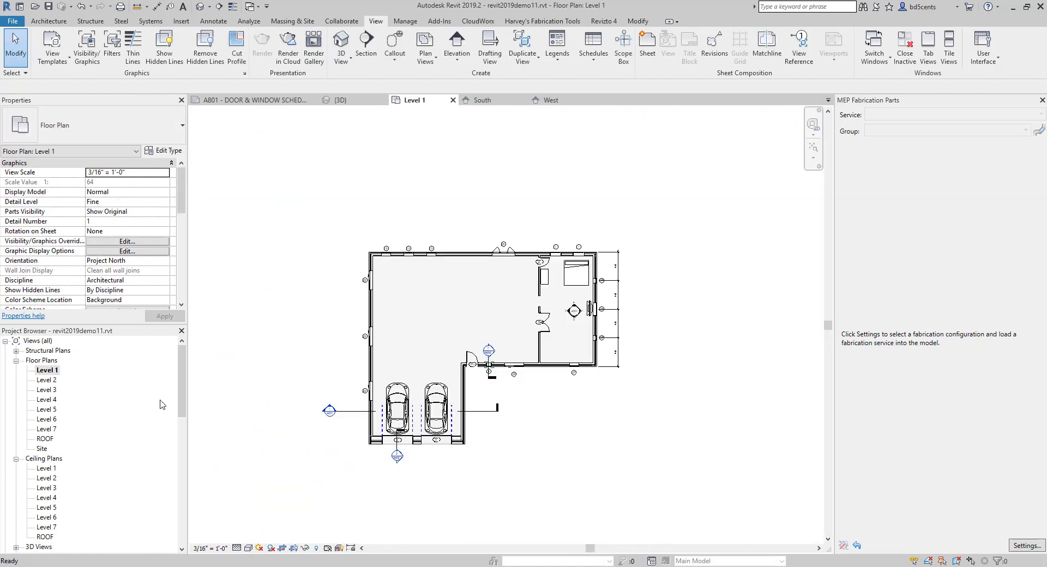
# Uncrop the Level 1 plan, delete the flat screen TV outside the west wall, and crop the view again.
pyautogui.click(281, 549)
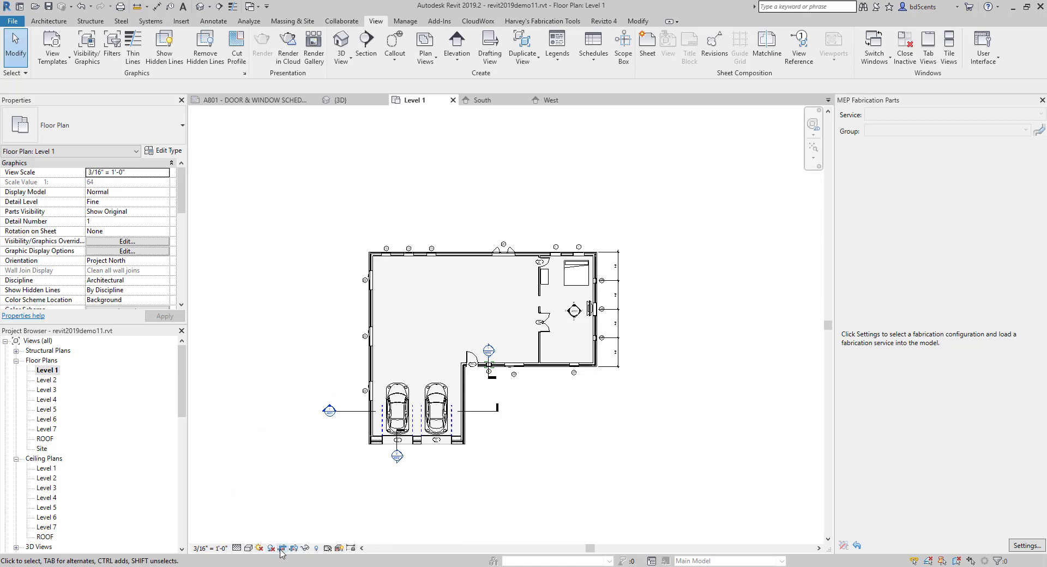
pyautogui.click(281, 327)
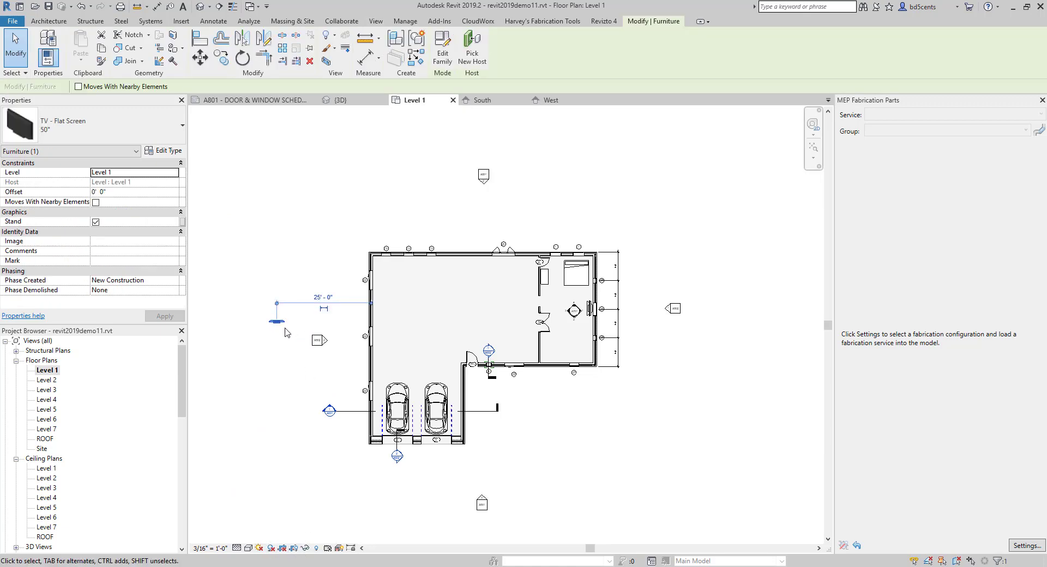
pyautogui.press('Delete')
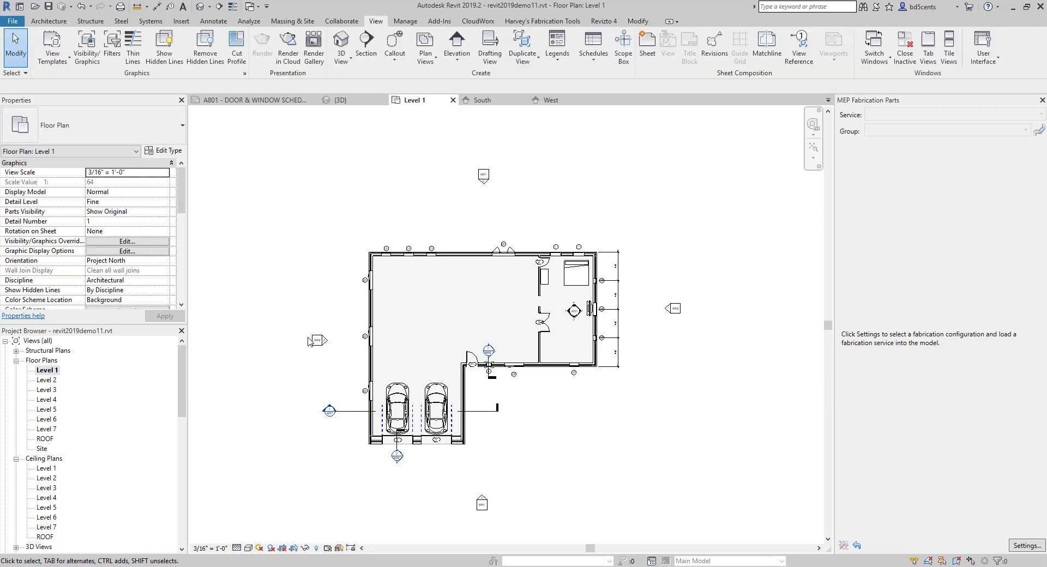
pyautogui.click(280, 549)
pyautogui.moveTo(319, 449); pyautogui.dragTo(304, 432, button='middle')
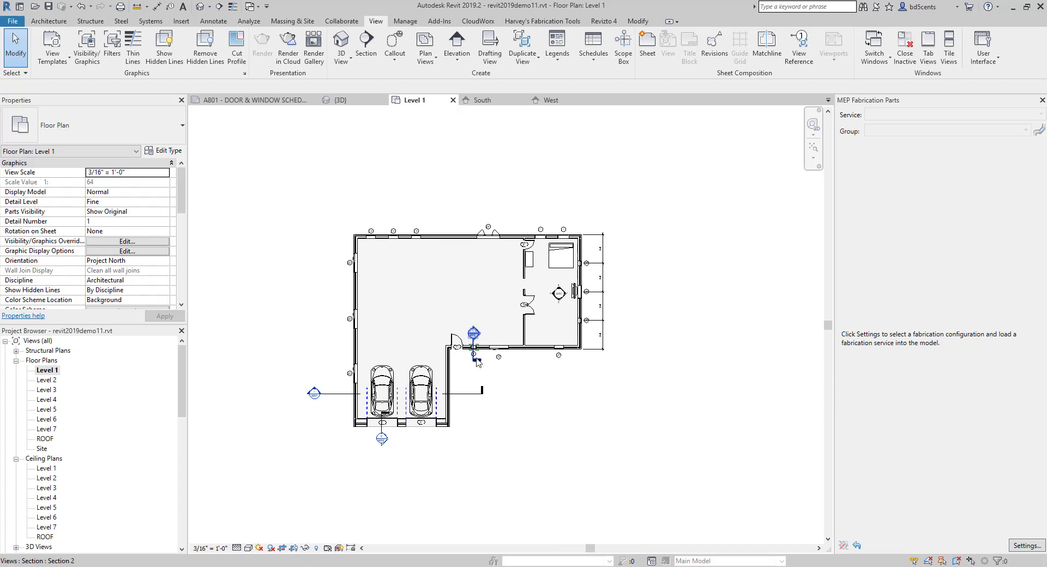
pyautogui.scroll(2, 463, 420)
pyautogui.moveTo(463, 419); pyautogui.dragTo(518, 440, button='middle')
pyautogui.scroll(1, 486, 403)
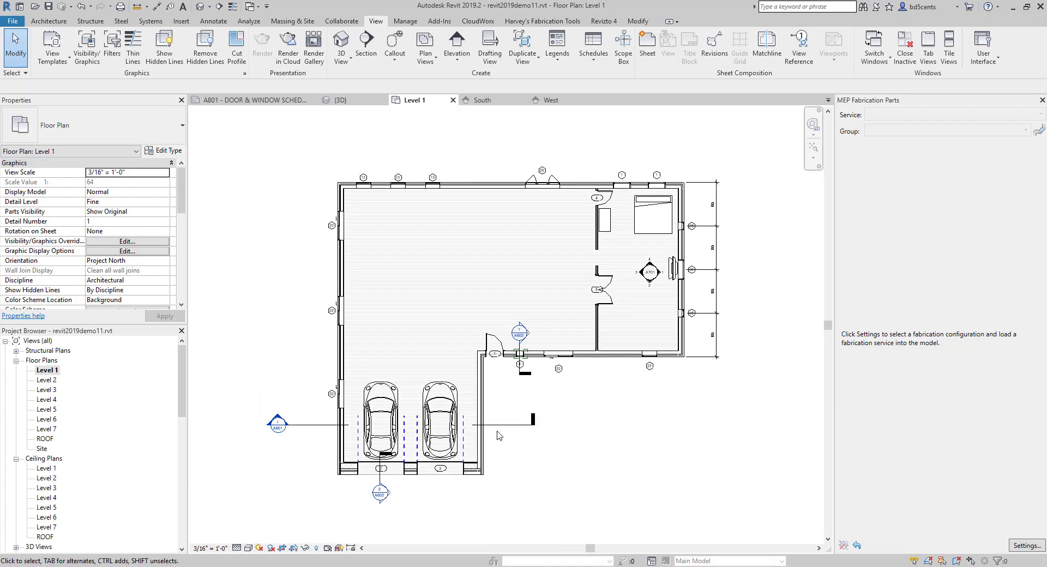
pyautogui.click(501, 425)
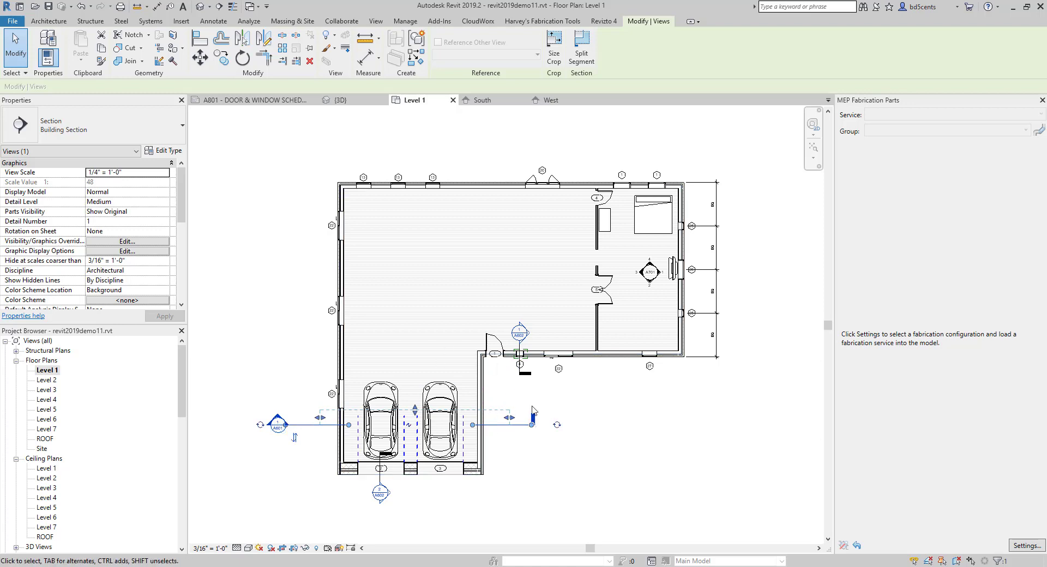
pyautogui.moveTo(490, 426); pyautogui.dragTo(500, 431, button='middle')
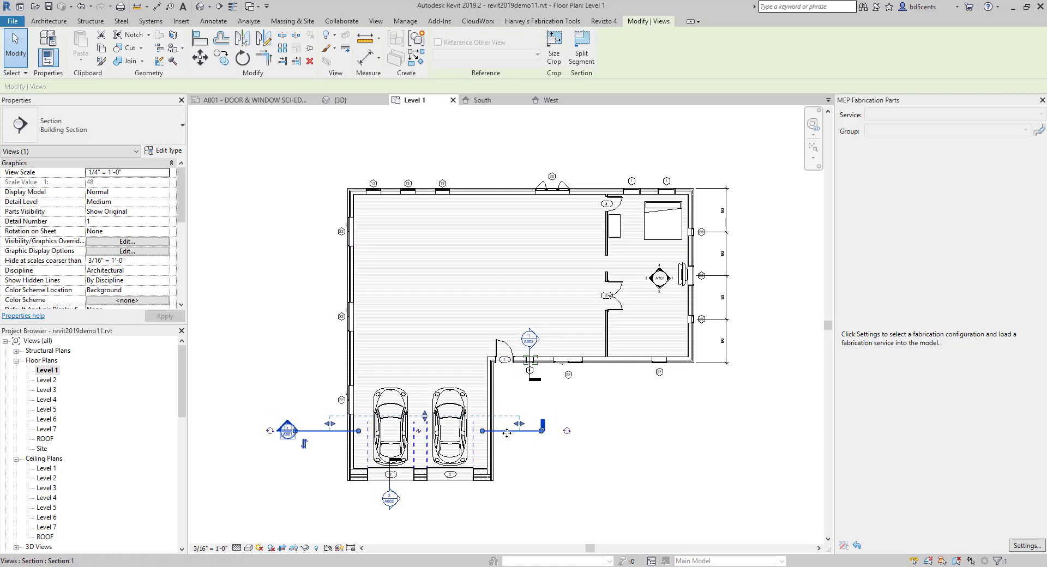
pyautogui.click(582, 61)
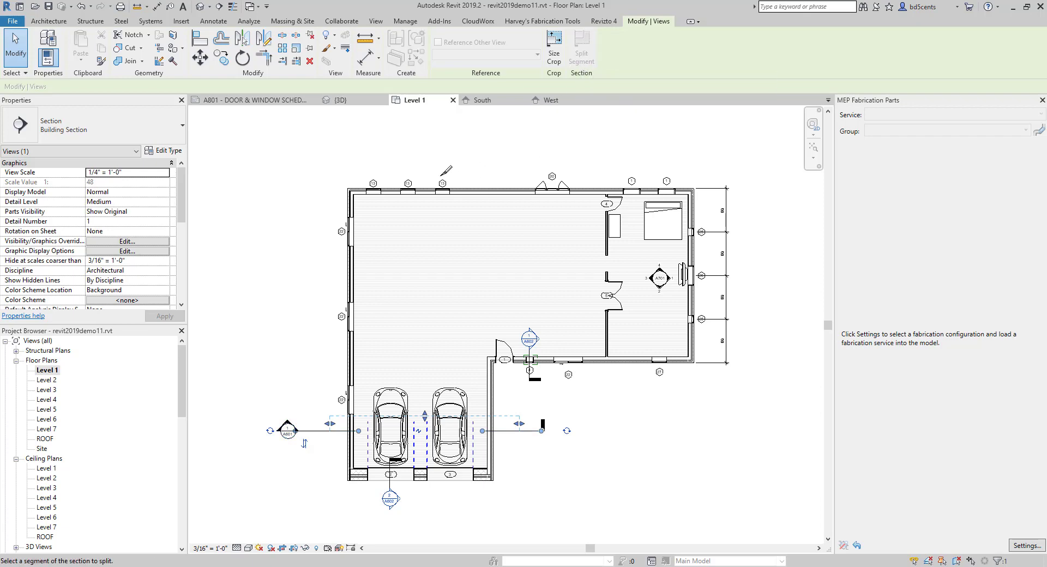
pyautogui.scroll(2, 472, 177)
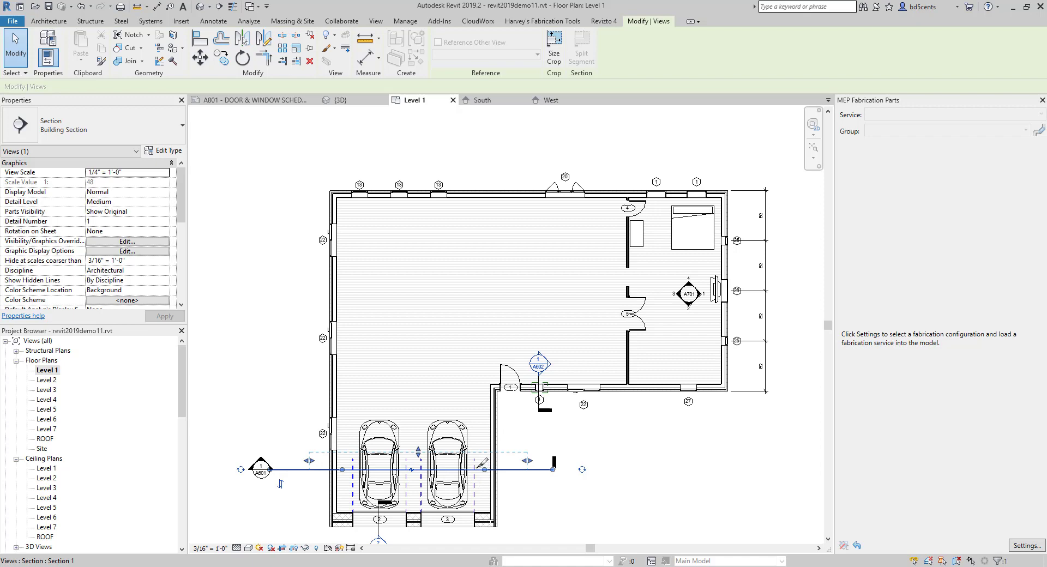
pyautogui.click(481, 469)
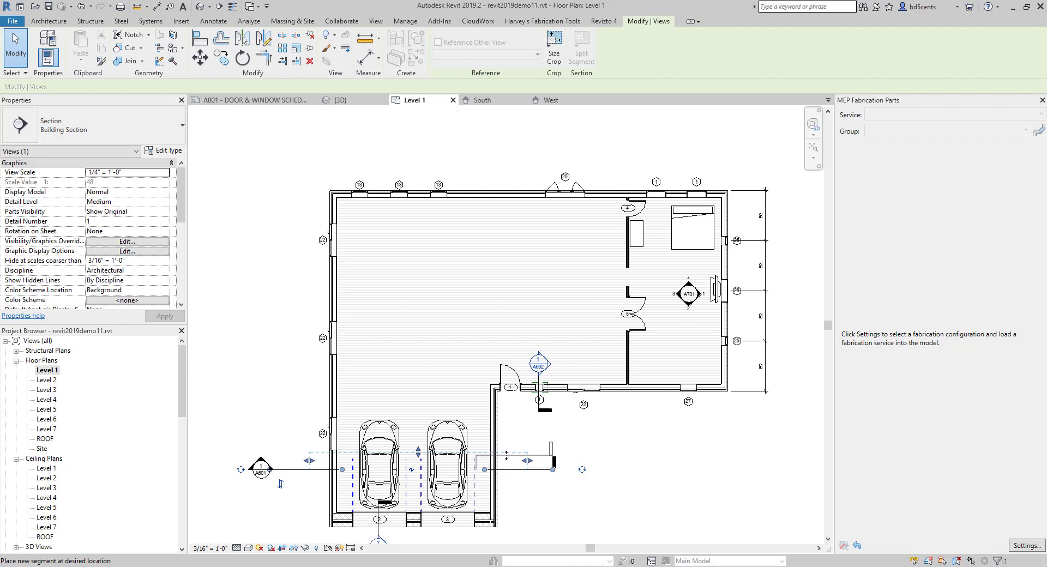
pyautogui.press('Escape')
pyautogui.press('Escape')
# Extend the garage section's view depth to mid-building and split its line at the garage's east wall, jogging the east segment to just below the entry door.
pyautogui.click(493, 469)
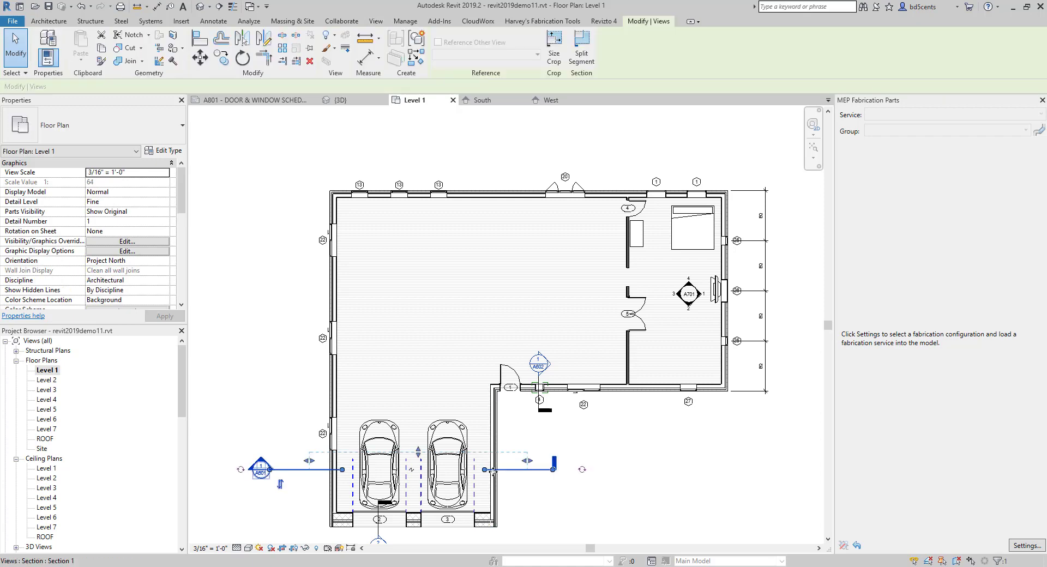
pyautogui.moveTo(418, 452); pyautogui.dragTo(419, 341)
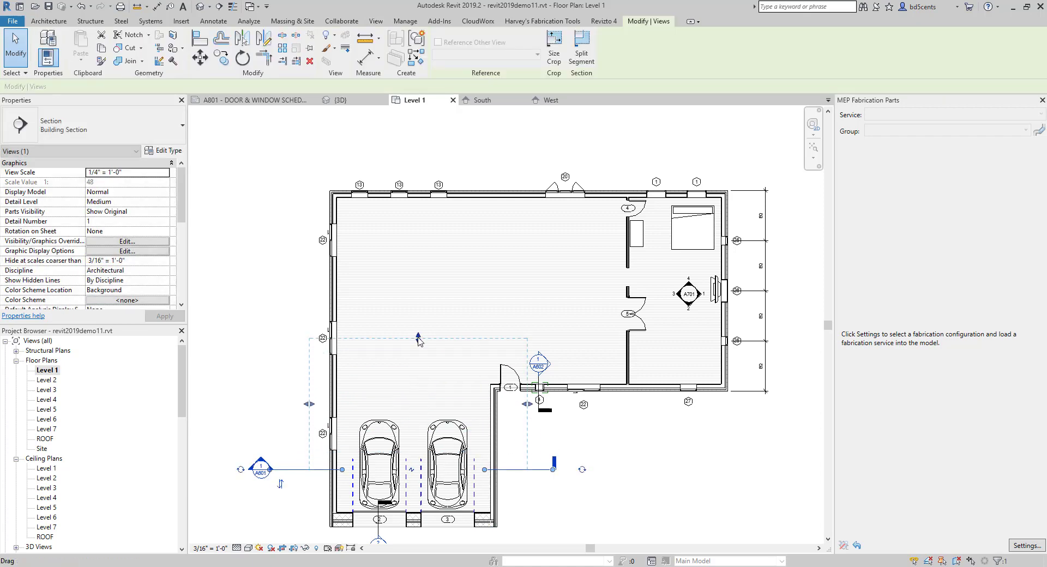
pyautogui.click(581, 53)
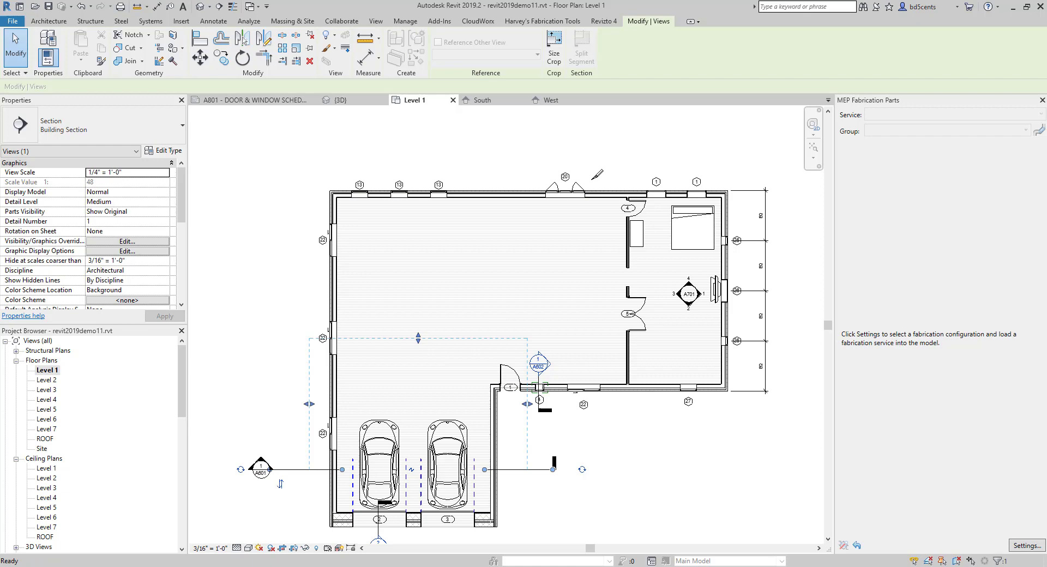
pyautogui.click(494, 469)
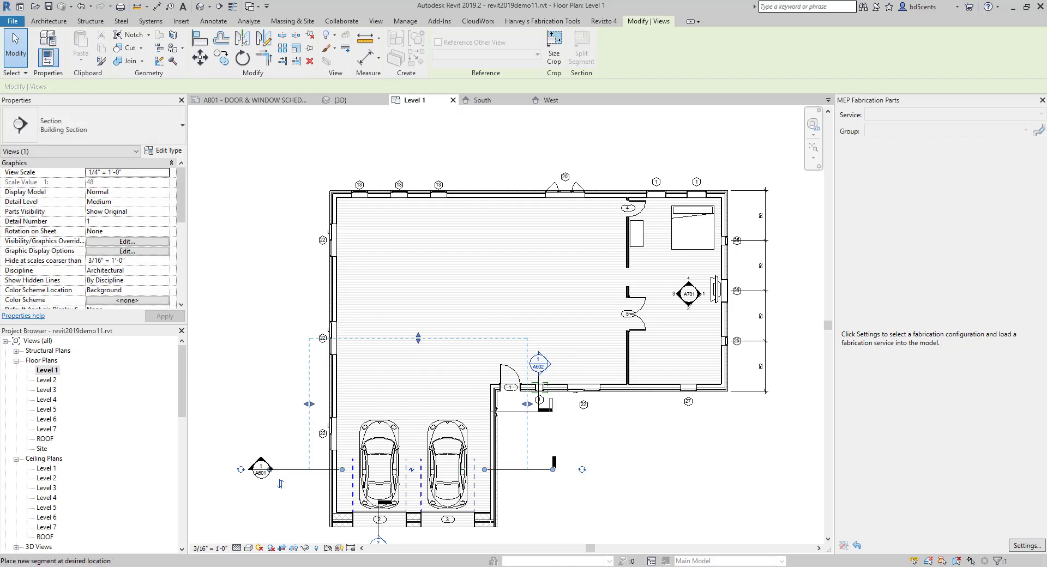
pyautogui.click(518, 410)
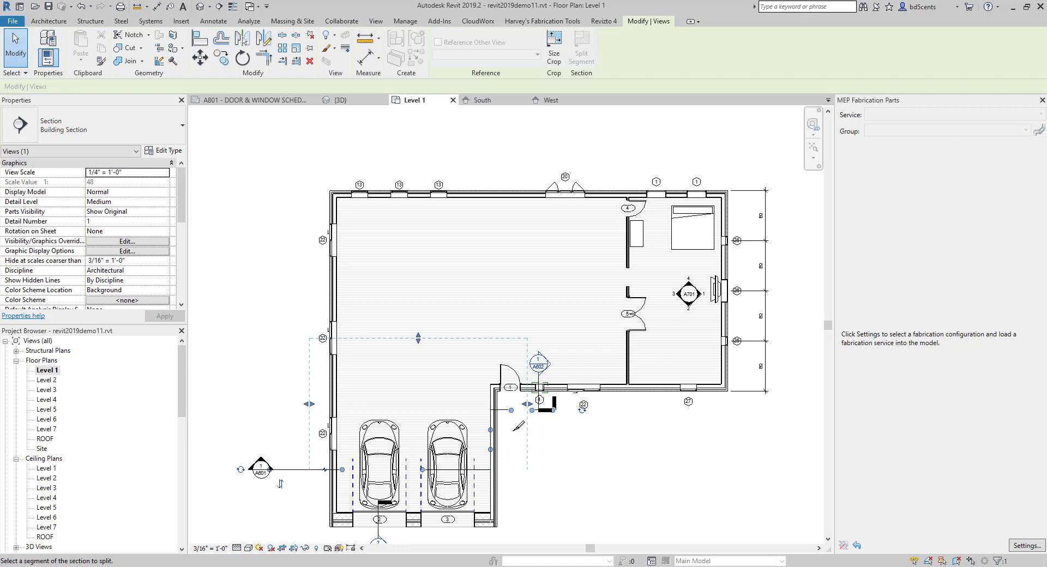
pyautogui.press('Escape')
pyautogui.press('Escape')
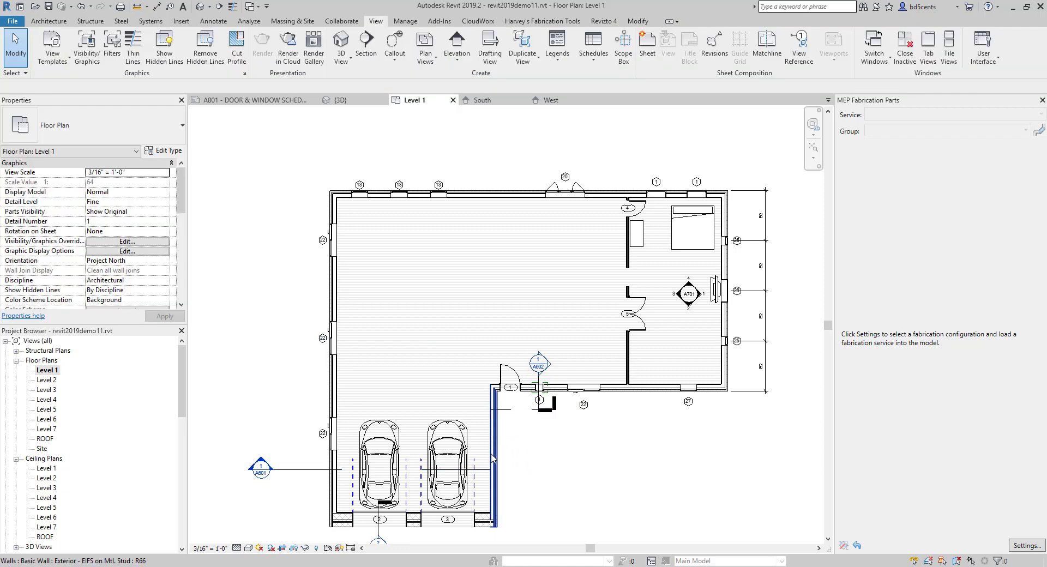
pyautogui.click(510, 409)
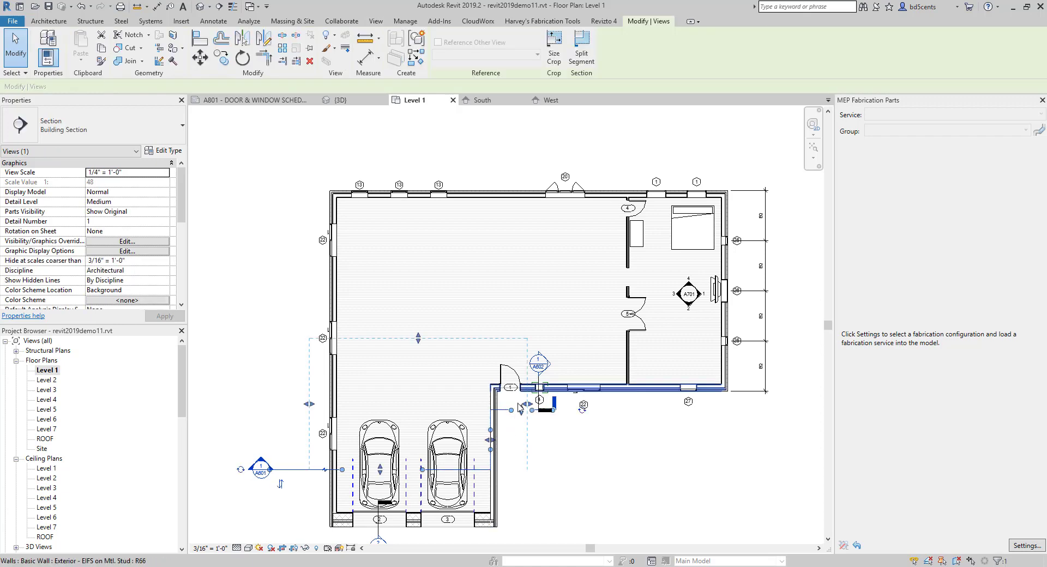
pyautogui.press('Escape')
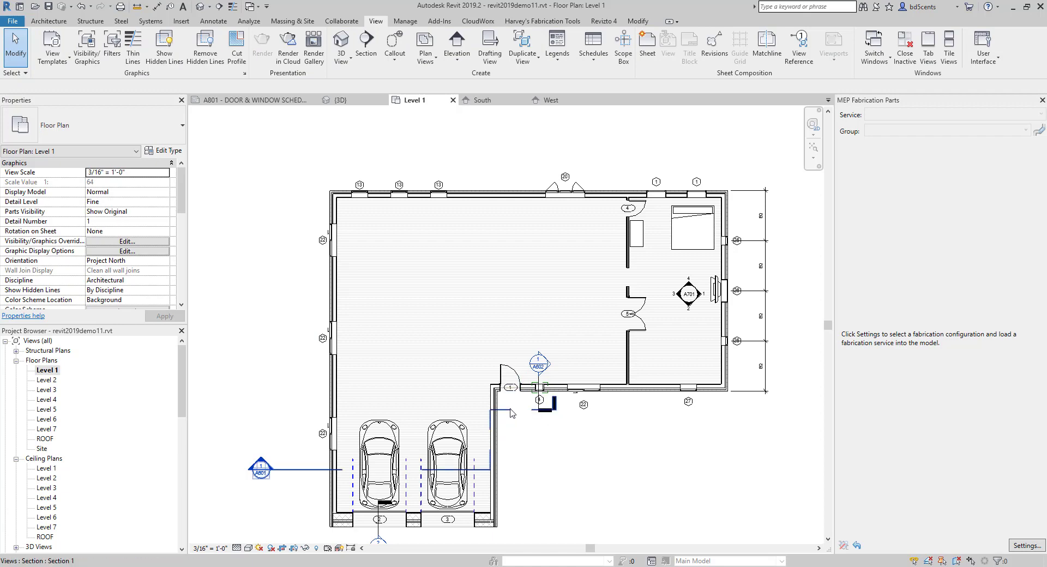
pyautogui.click(510, 410)
pyautogui.click(582, 53)
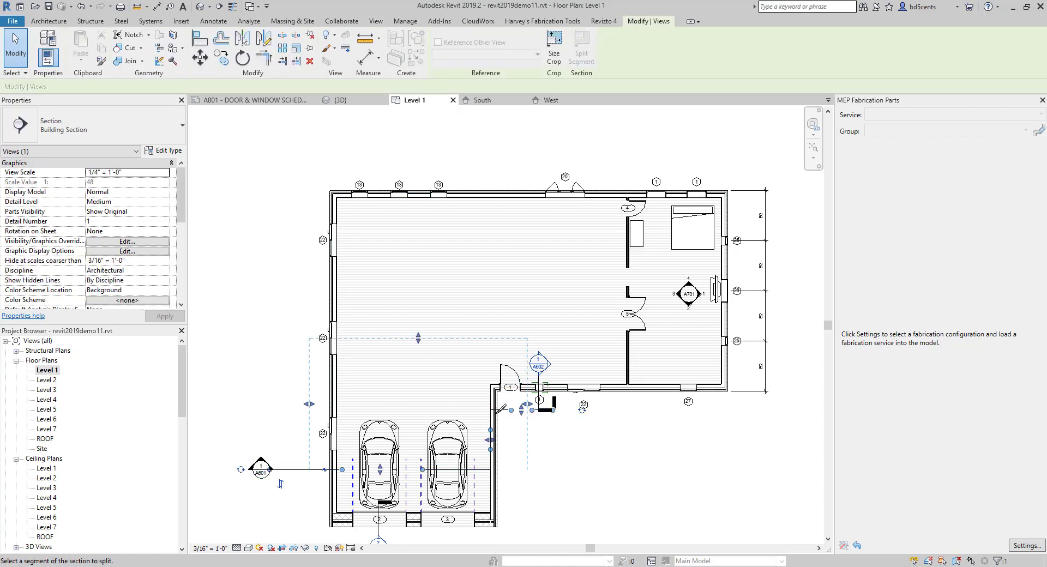
pyautogui.press('Escape')
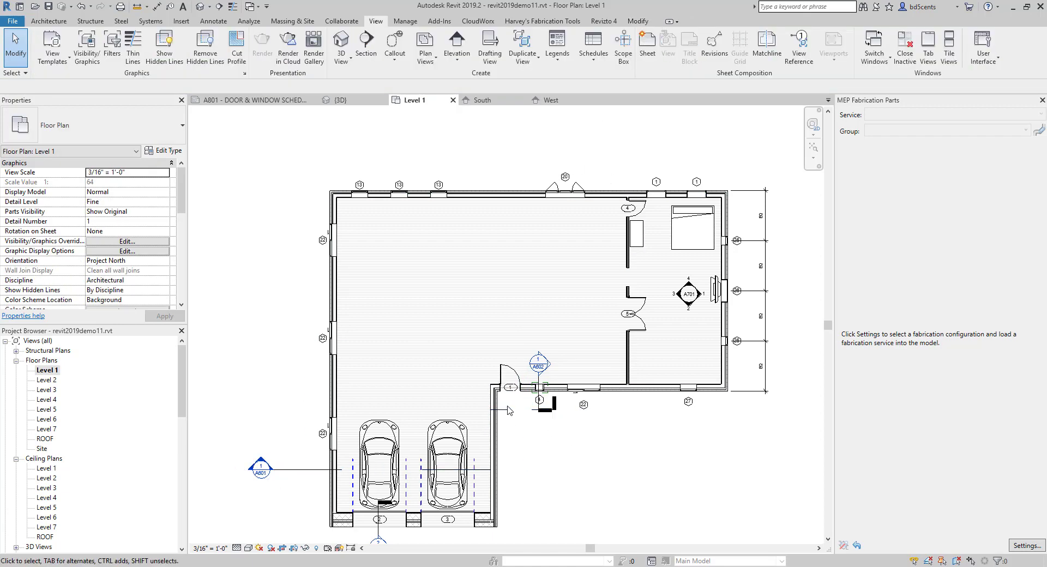
# Move the garage section's east line segment back in line with its west segment to remove the jog.
pyautogui.click(507, 410)
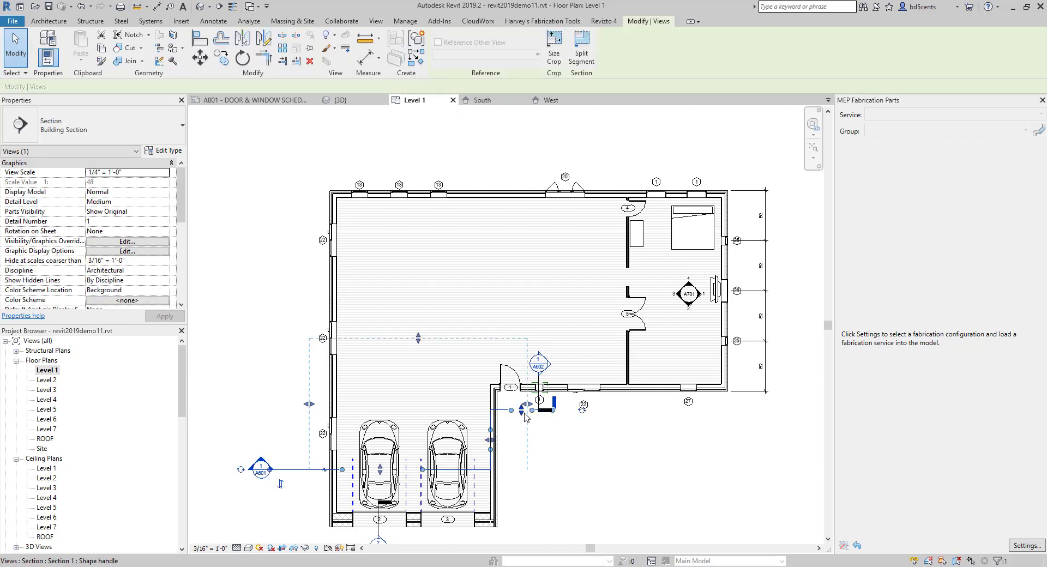
pyautogui.moveTo(525, 410); pyautogui.dragTo(537, 452)
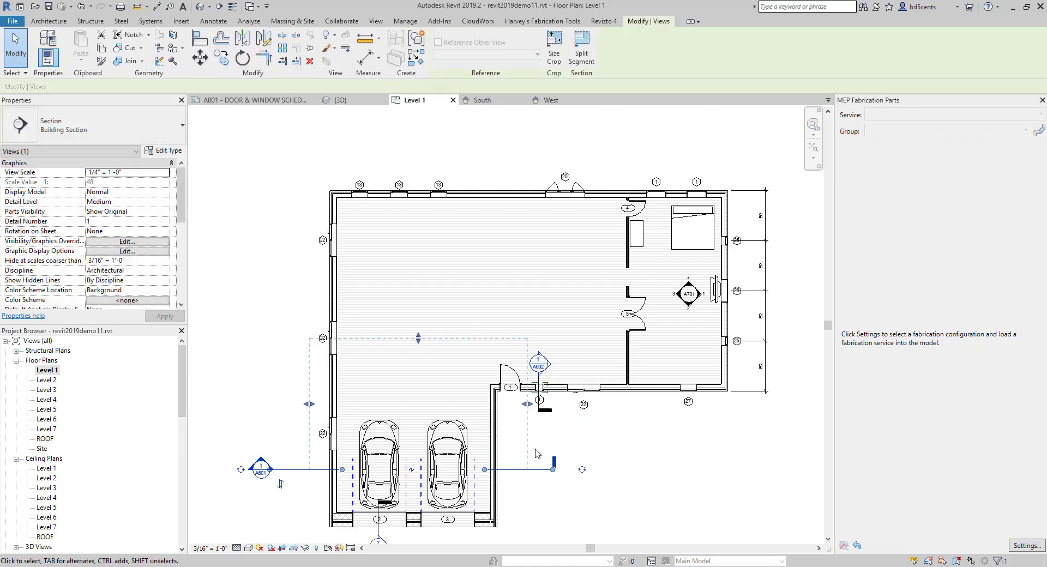
pyautogui.click(563, 437)
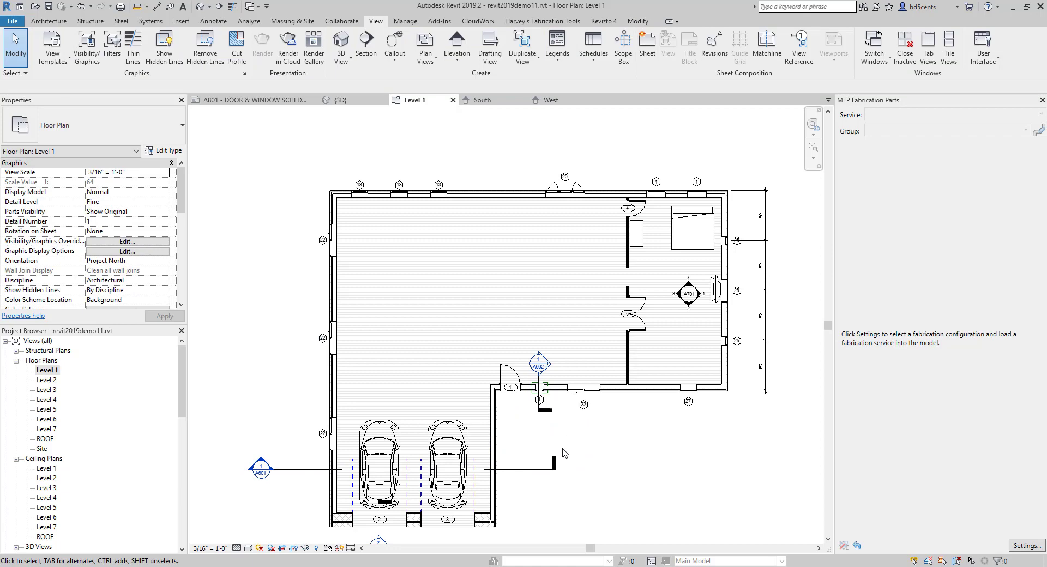
# Uncrop the Level 1 plan, open the South elevation from its marker, and show the elevation's crop region.
pyautogui.scroll(-3, 472, 309)
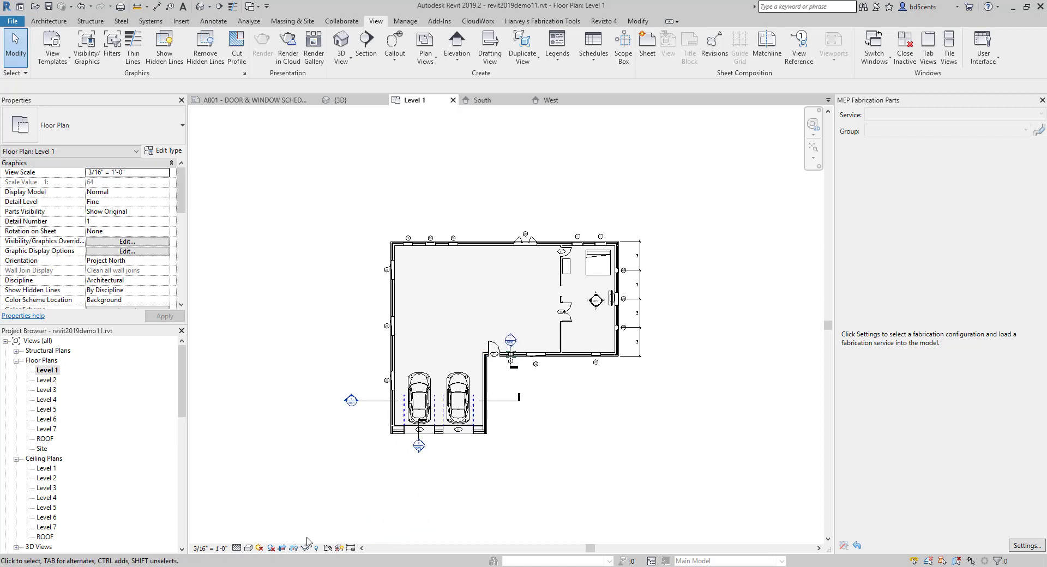
pyautogui.click(285, 549)
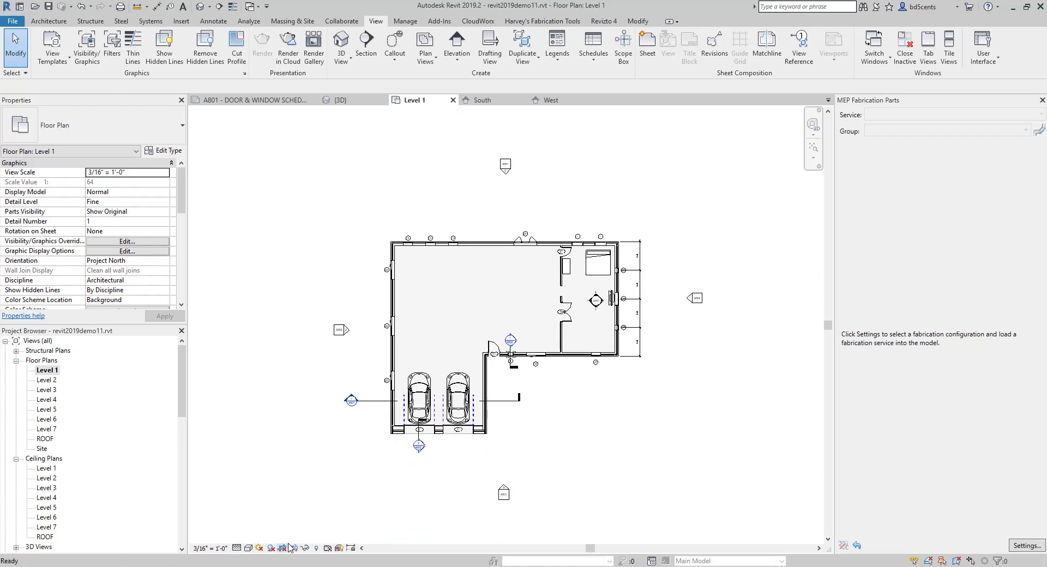
pyautogui.click(504, 492)
pyautogui.doubleClick(504, 492)
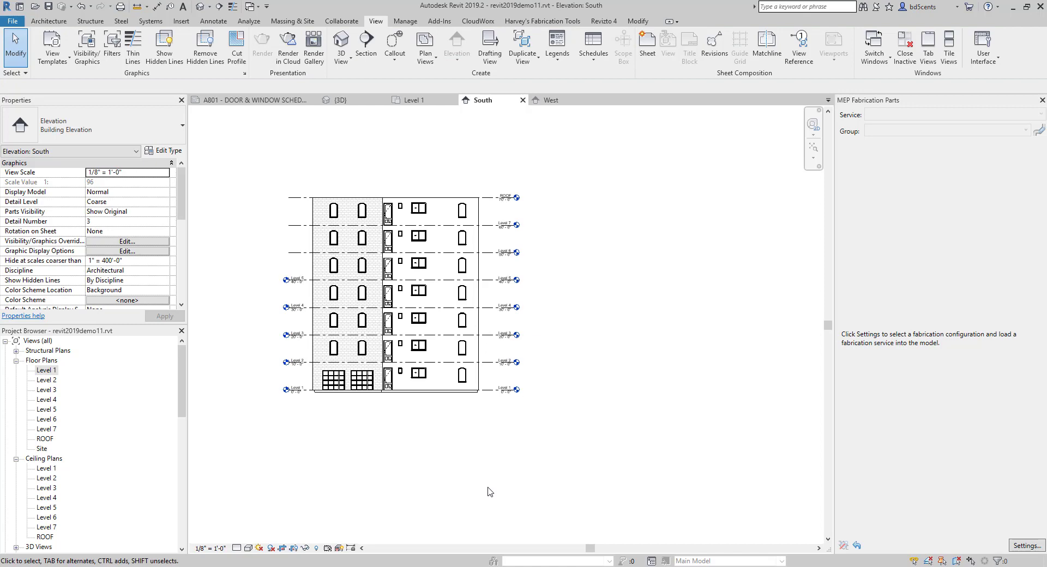
pyautogui.scroll(2, 379, 442)
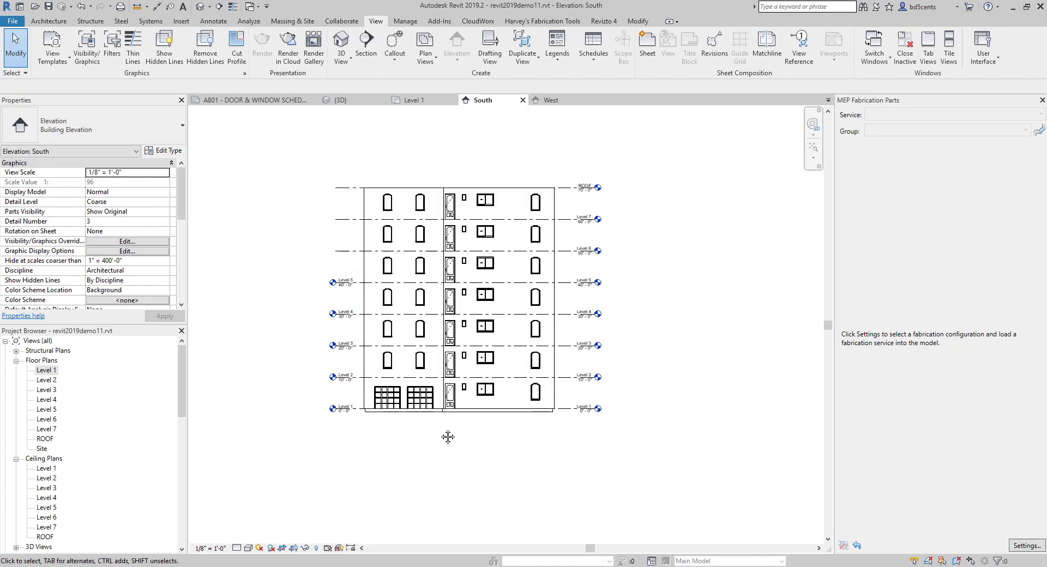
pyautogui.click(293, 548)
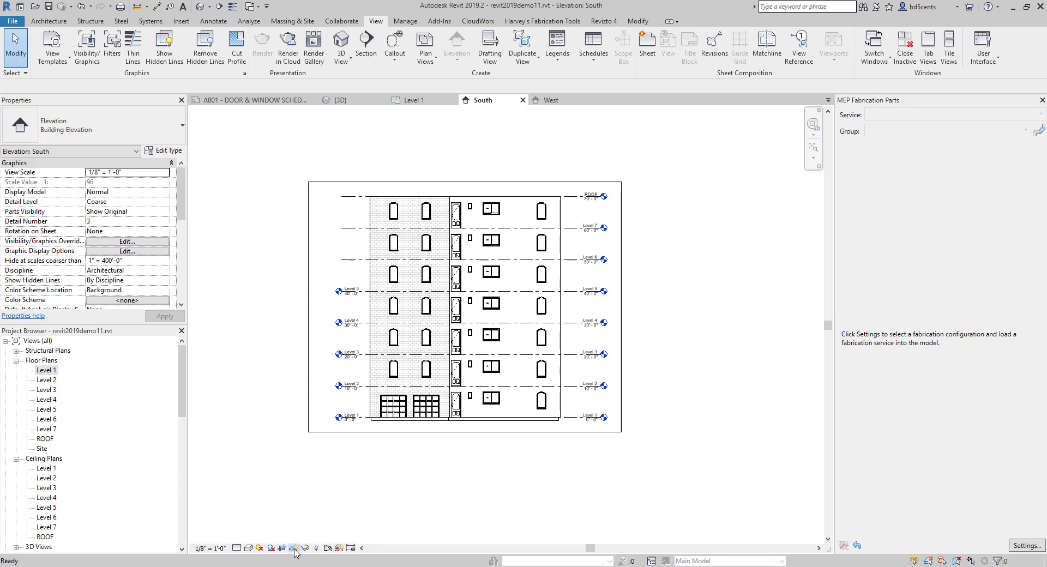
# Pull the west edge of the South elevation's crop region in to just outside the level heads.
pyautogui.click(326, 432)
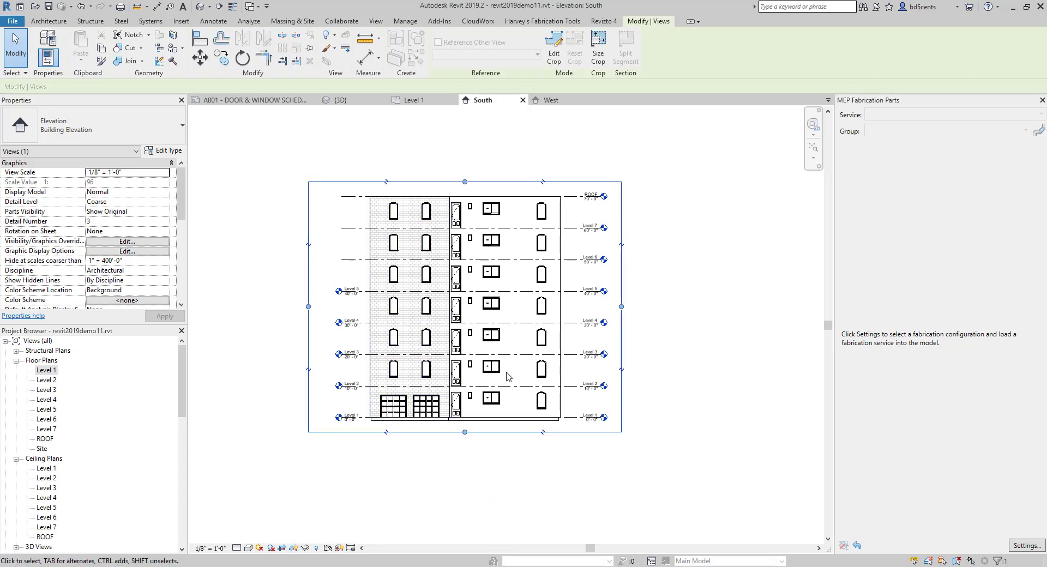
pyautogui.moveTo(308, 306); pyautogui.dragTo(338, 301)
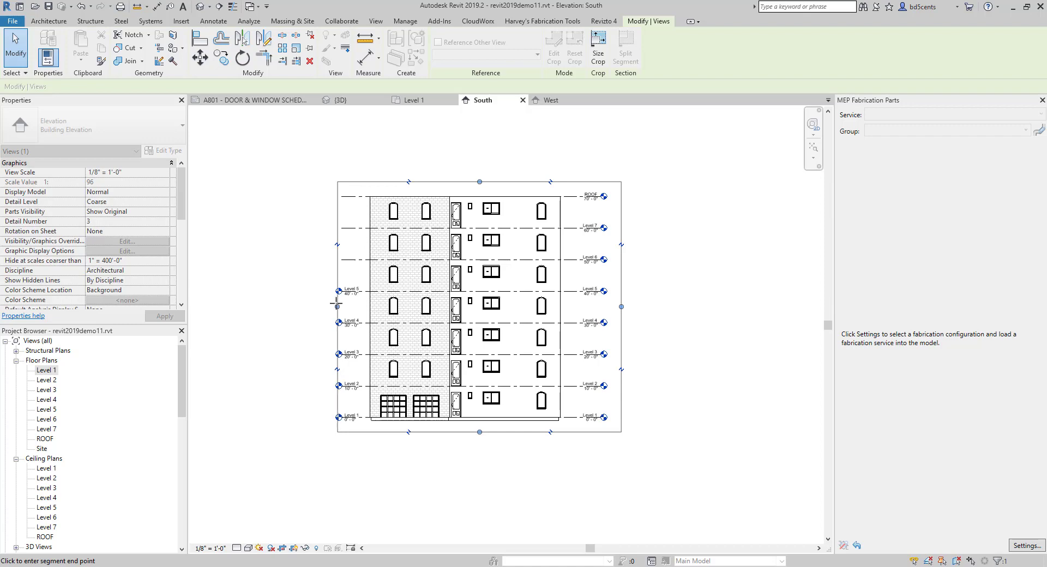
pyautogui.moveTo(330, 306); pyautogui.dragTo(330, 306)
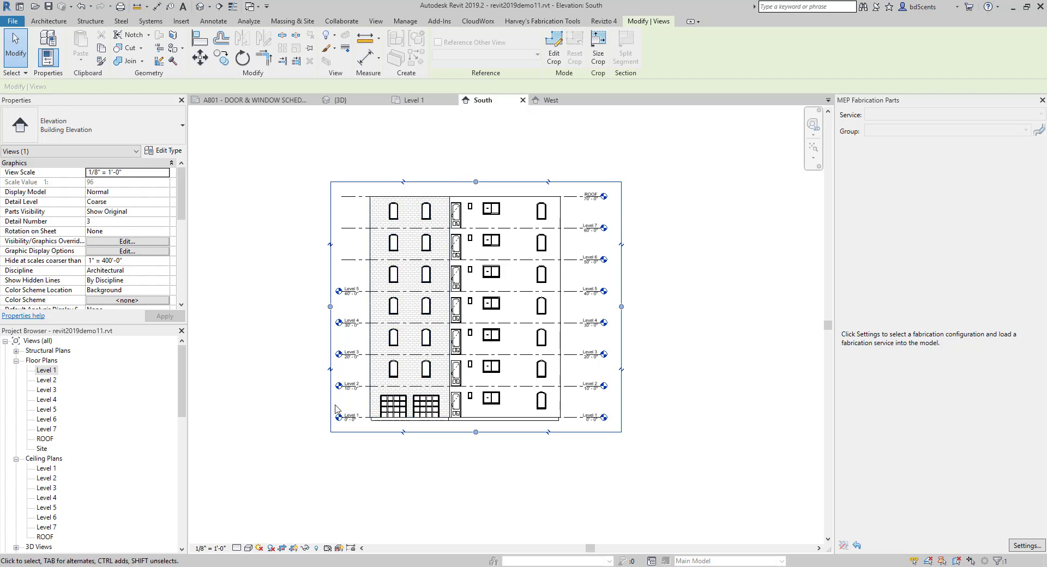
# From the Level 1 plan, shorten both ends of the South elevation's extent line to within the building's width and reopen the elevation.
pyautogui.doubleClick(45, 371)
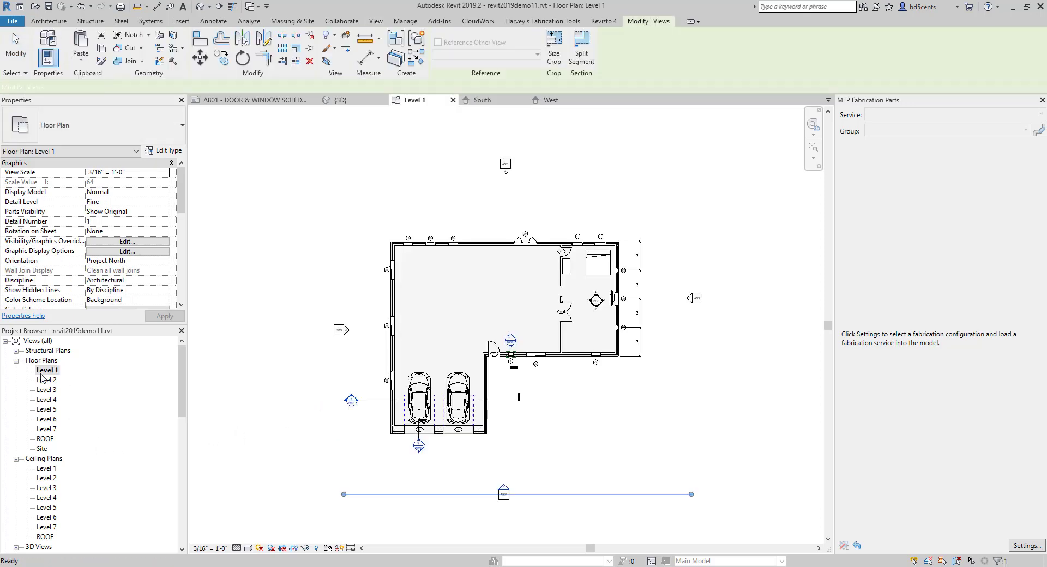
pyautogui.scroll(3, 406, 473)
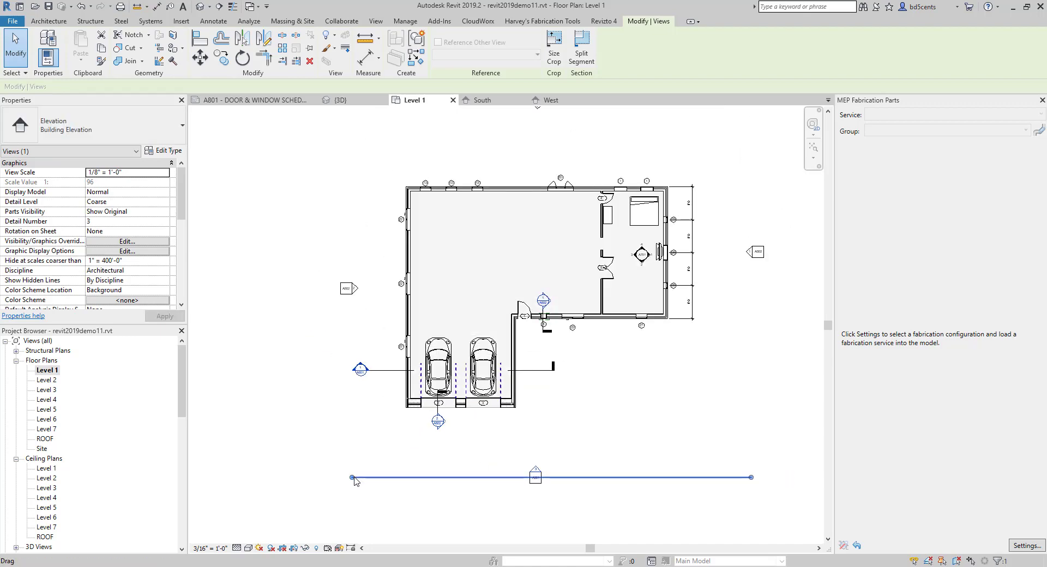
pyautogui.moveTo(352, 477); pyautogui.dragTo(441, 471)
pyautogui.moveTo(750, 477); pyautogui.dragTo(636, 464)
pyautogui.click(614, 497)
pyautogui.doubleClick(536, 475)
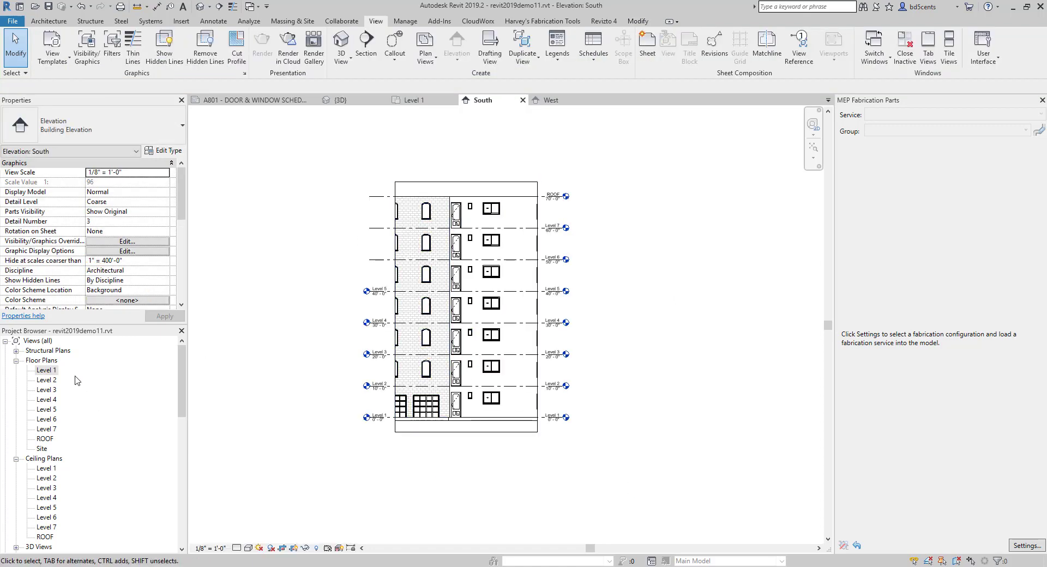
# From the Level 1 plan, extend the South elevation's line to just beyond the west and east walls and review the elevation.
pyautogui.doubleClick(55, 370)
pyautogui.click(529, 469)
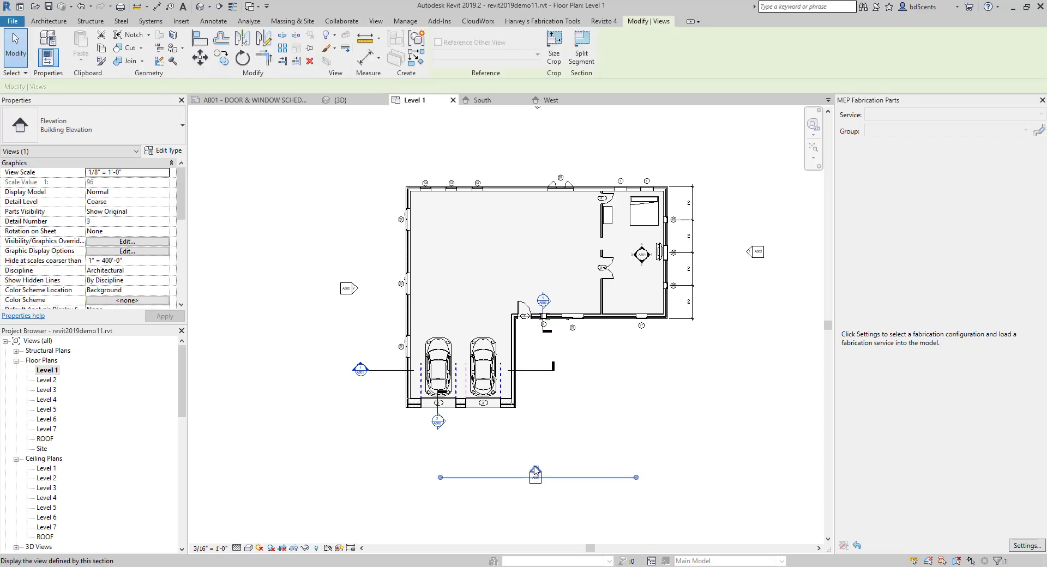
pyautogui.moveTo(440, 477)
pyautogui.mouseDown()
pyautogui.moveTo(370, 478)
pyautogui.moveTo(393, 477)
pyautogui.mouseUp()
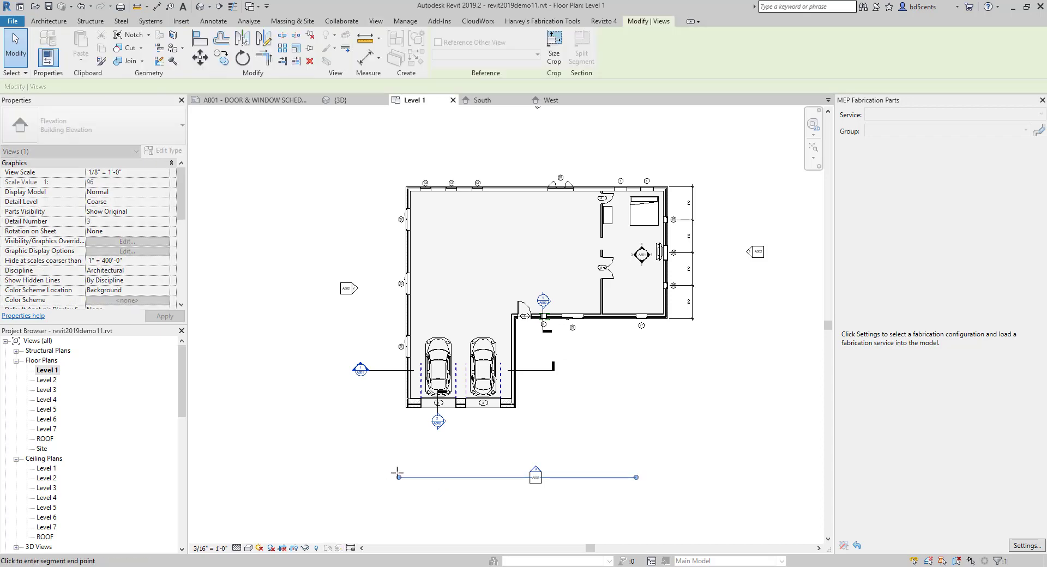
pyautogui.moveTo(636, 477); pyautogui.dragTo(704, 477)
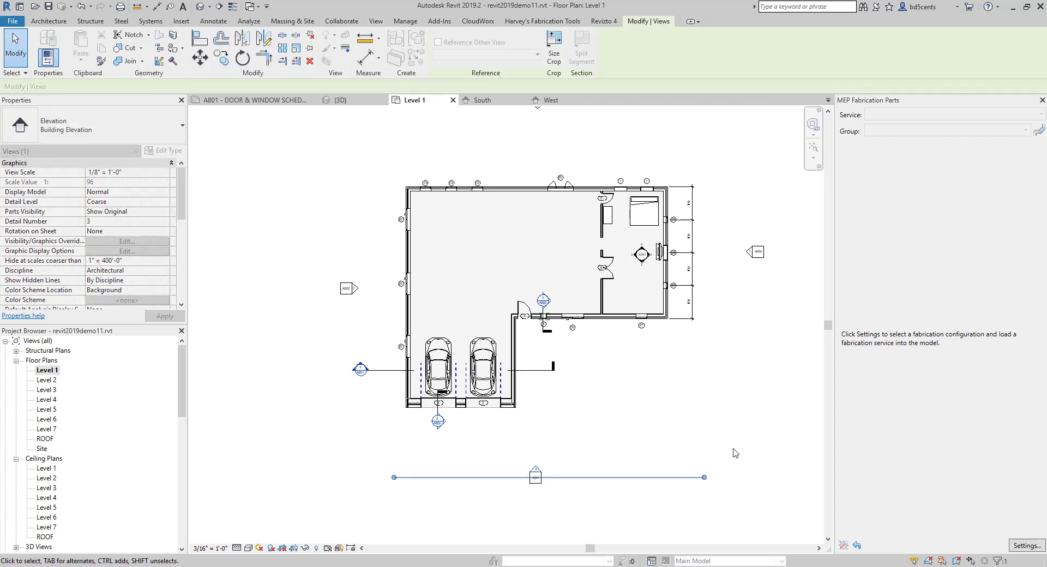
pyautogui.click(44, 370)
pyautogui.doubleClick(534, 472)
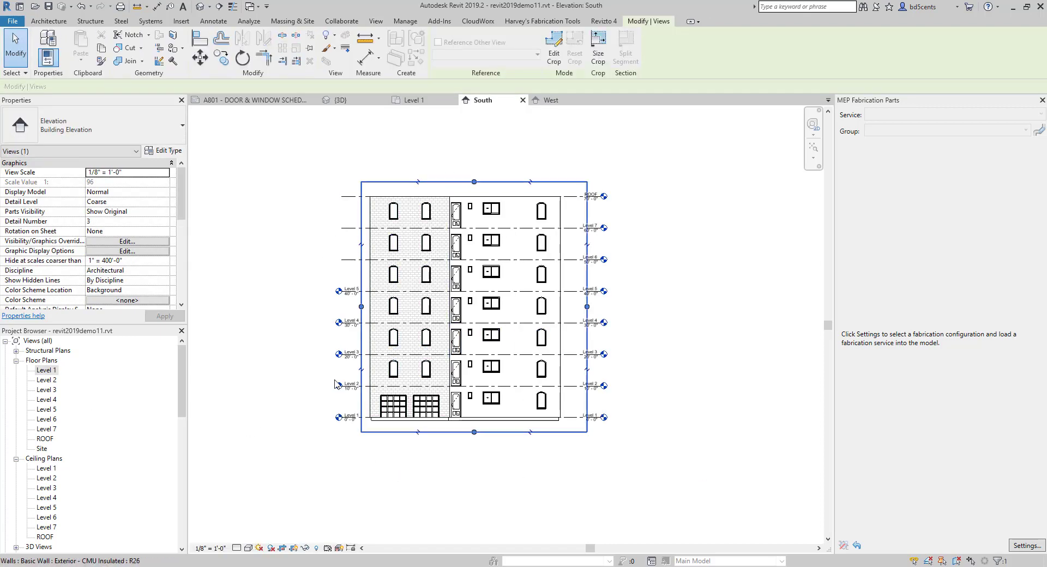
pyautogui.click(343, 490)
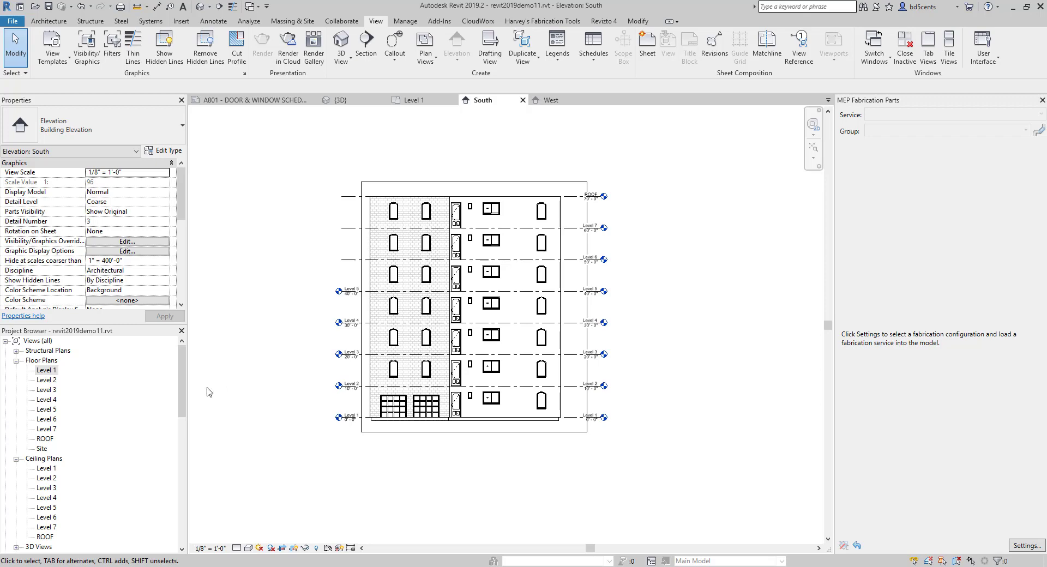
# In the Level 1 plan, align the garage section's east crop boundary and line tail just east of the entry door.
pyautogui.doubleClick(46, 370)
pyautogui.click(535, 352)
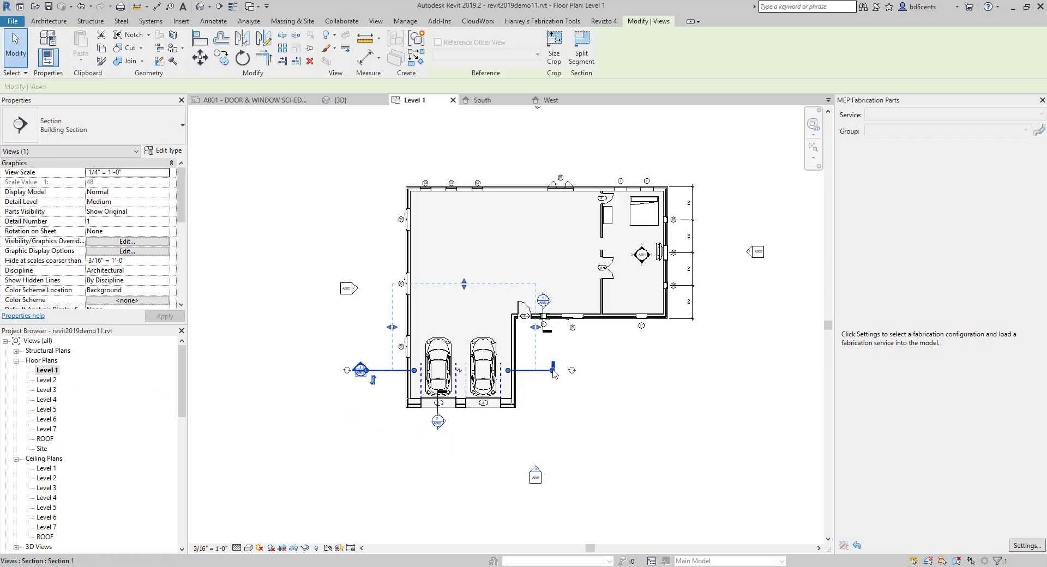
pyautogui.moveTo(537, 330); pyautogui.dragTo(552, 330)
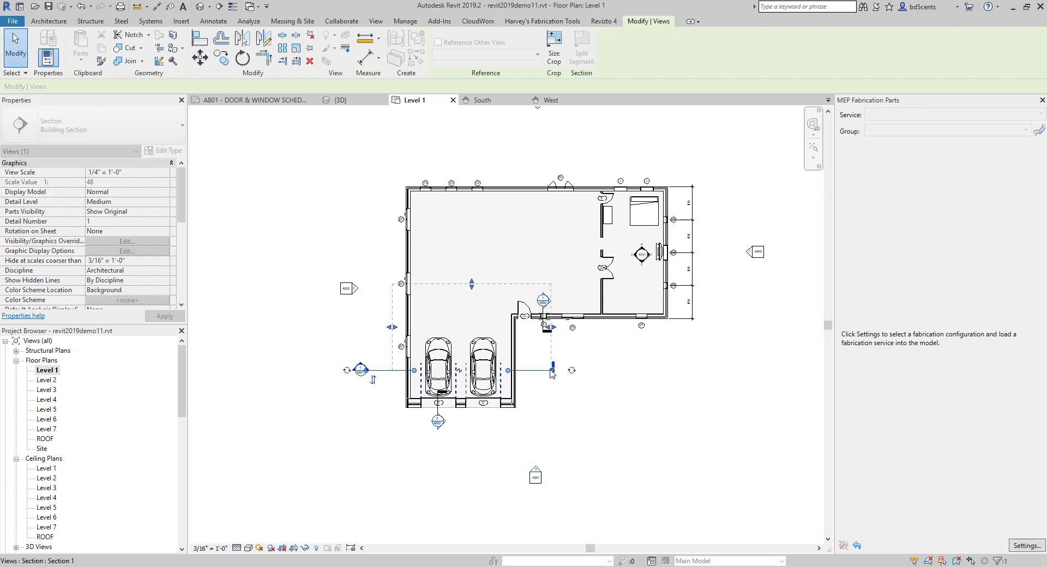
pyautogui.moveTo(553, 371); pyautogui.dragTo(695, 370)
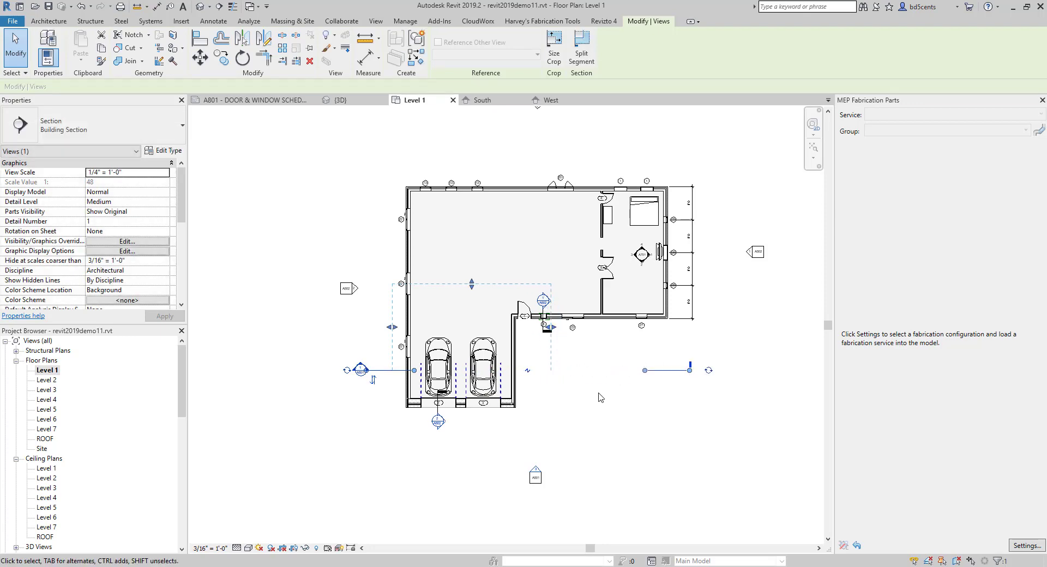
pyautogui.moveTo(547, 331)
pyautogui.mouseDown()
pyautogui.moveTo(683, 335)
pyautogui.moveTo(540, 330)
pyautogui.mouseUp()
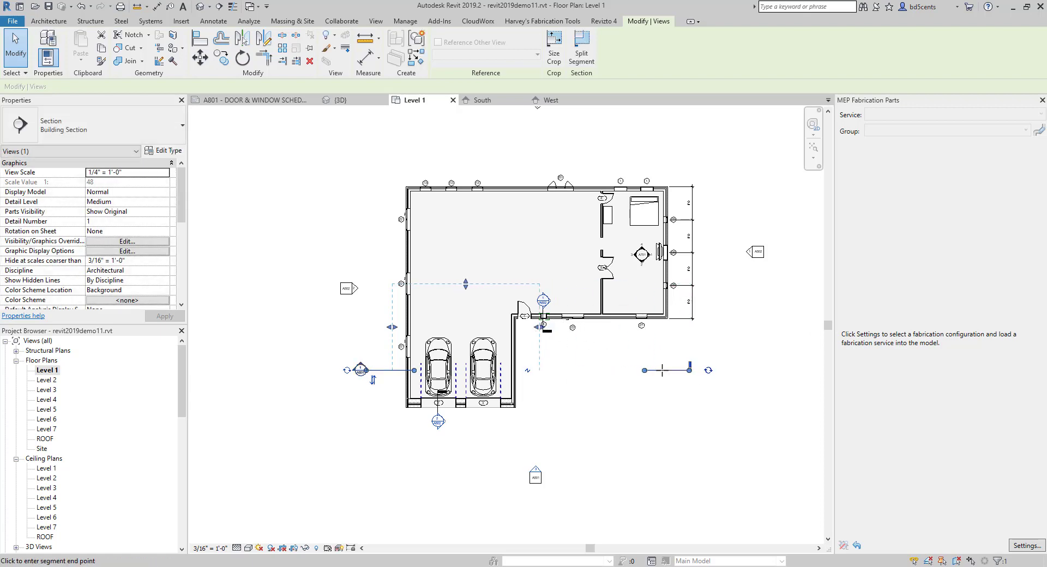
pyautogui.click(525, 370)
pyautogui.click(540, 364)
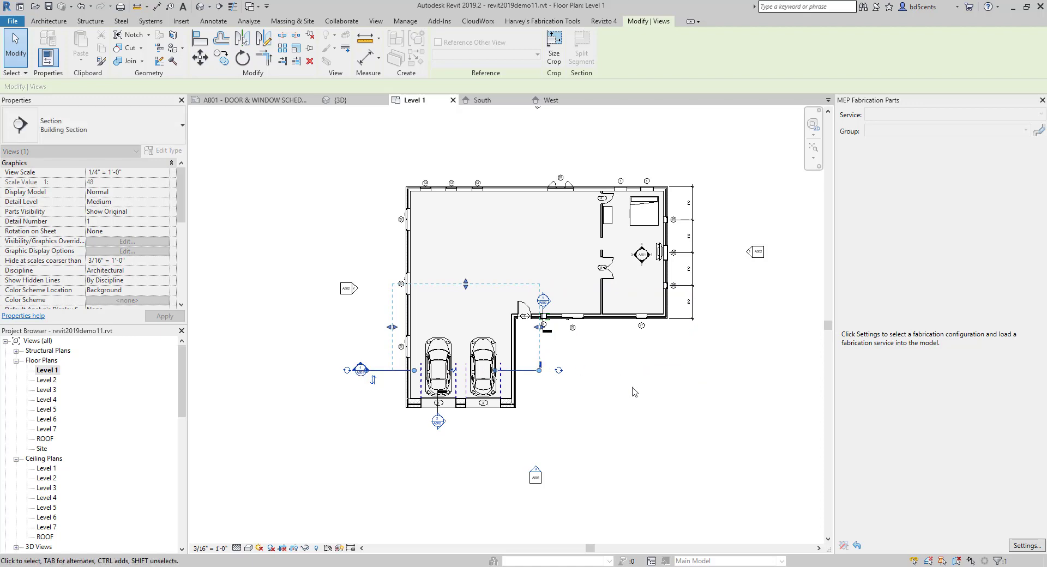
pyautogui.click(694, 434)
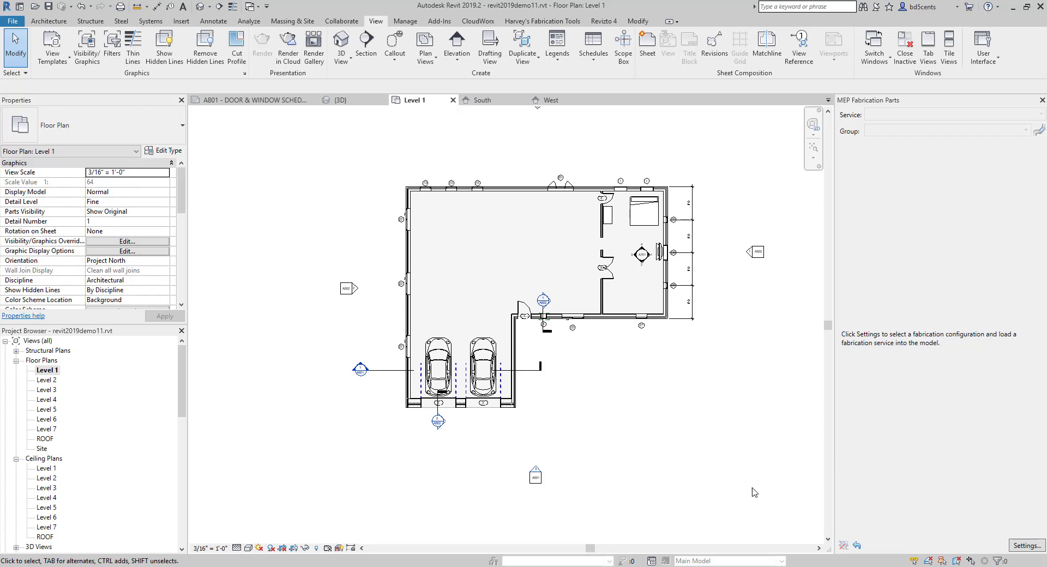
# Open the Level 2 floor plan and turn off its underlay by setting the base level range to None.
pyautogui.doubleClick(46, 380)
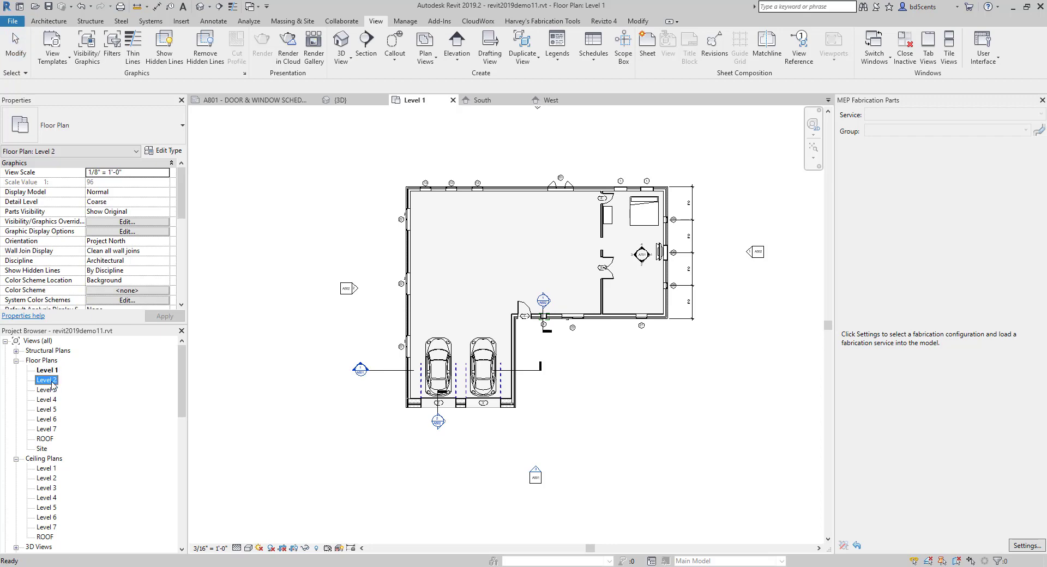
pyautogui.moveTo(429, 349); pyautogui.dragTo(427, 334, button='middle')
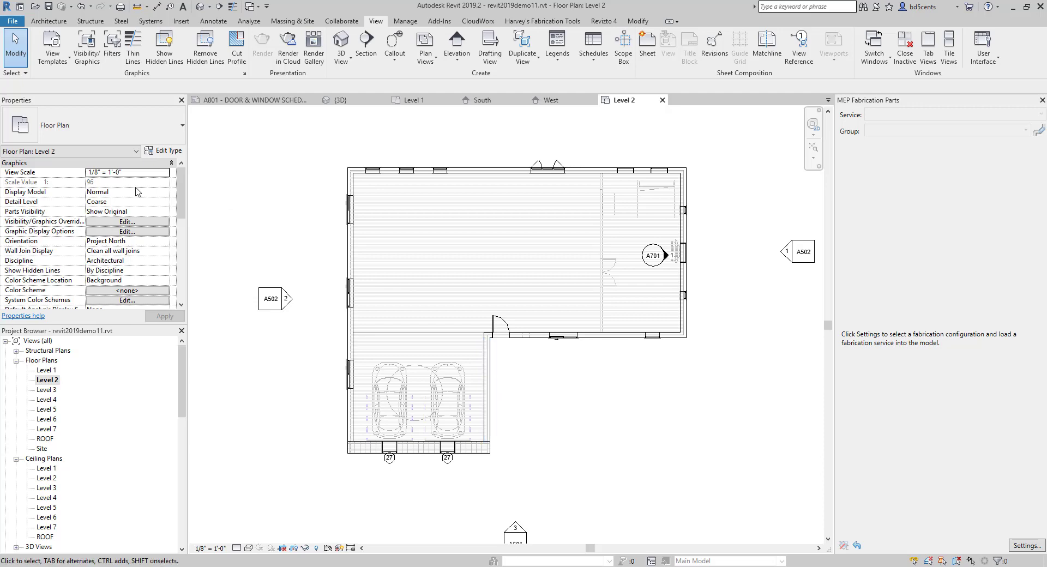
pyautogui.scroll(-3, 139, 201)
pyautogui.scroll(-3, 140, 202)
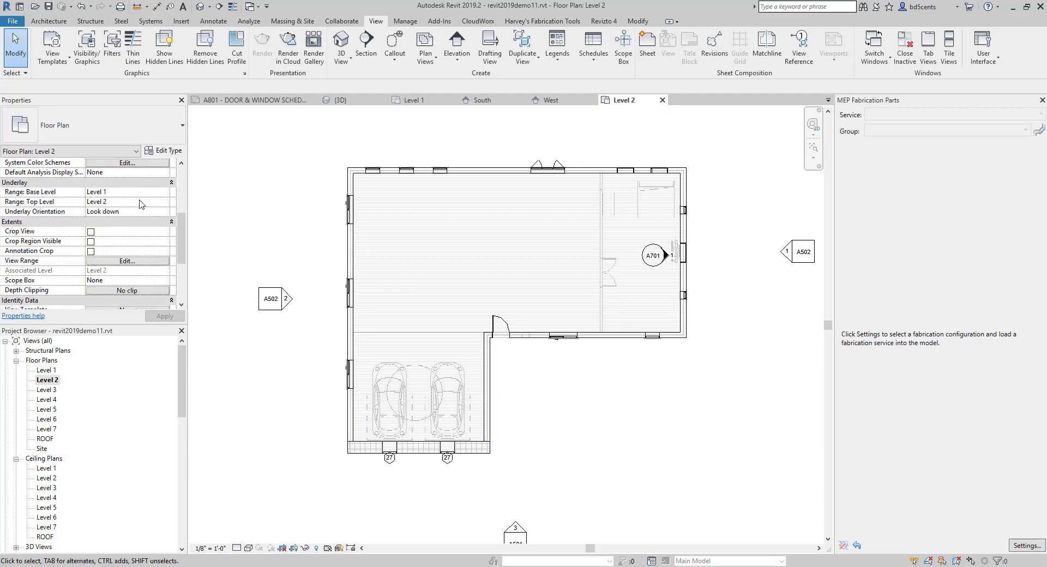
pyautogui.scroll(1, 143, 218)
pyautogui.click(165, 193)
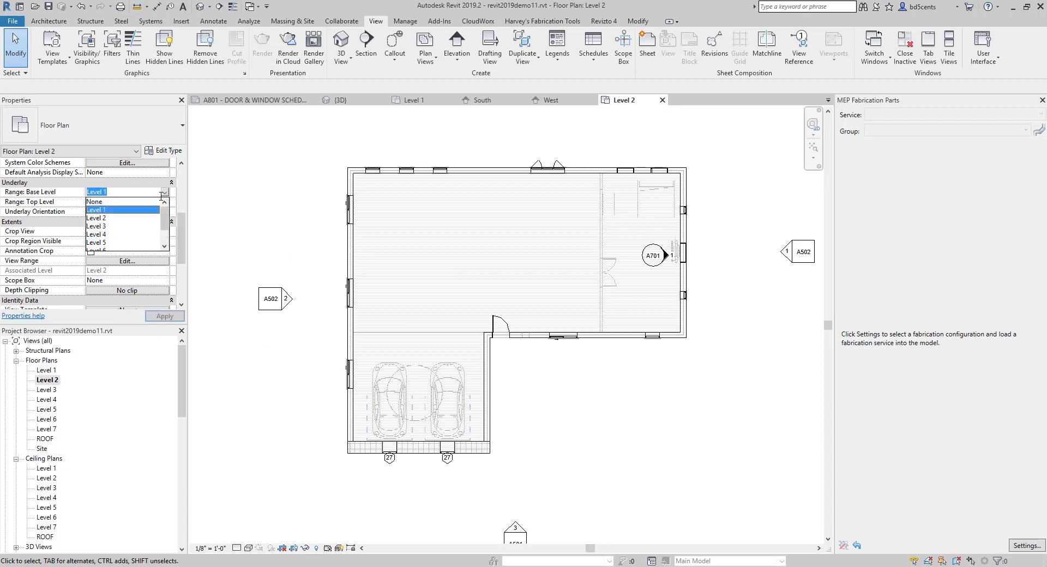
pyautogui.click(117, 202)
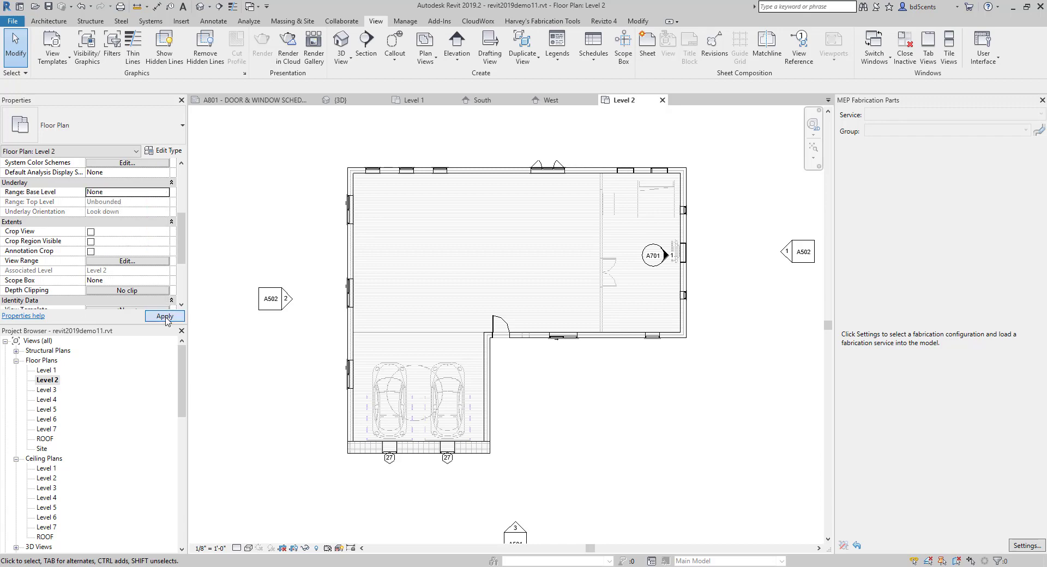
pyautogui.click(165, 316)
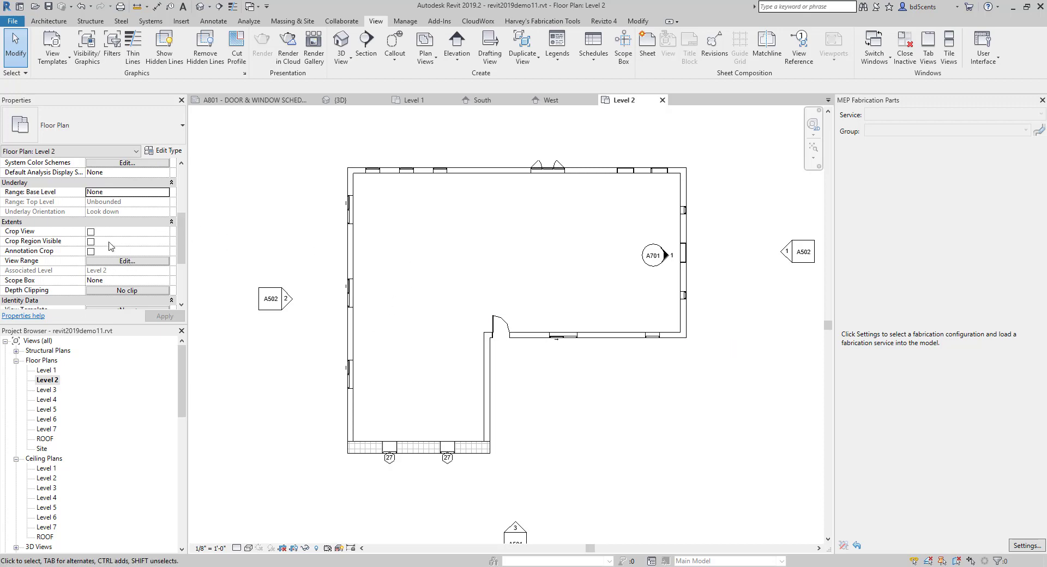
# Open the Level 2 plan's View Range settings and expand the sample view range diagram to examine the range planes.
pyautogui.scroll(-3, 112, 263)
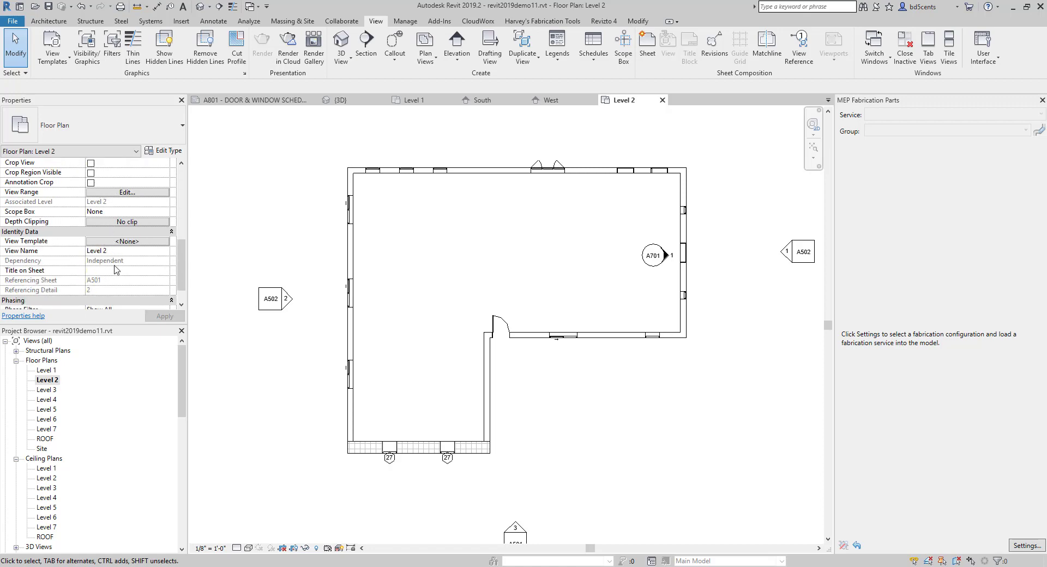
pyautogui.scroll(2, 116, 269)
pyautogui.scroll(1, 104, 240)
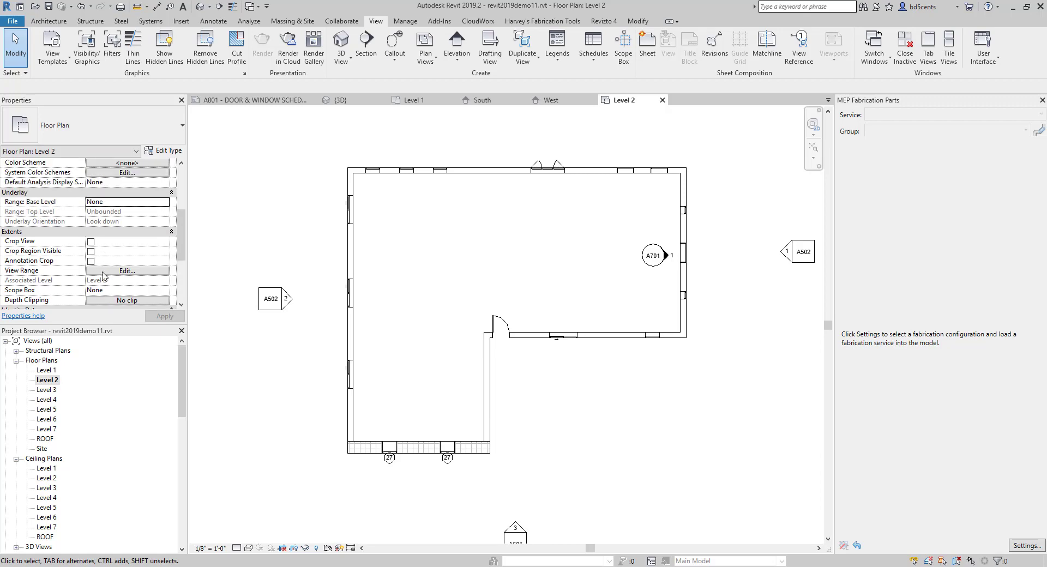
pyautogui.click(127, 271)
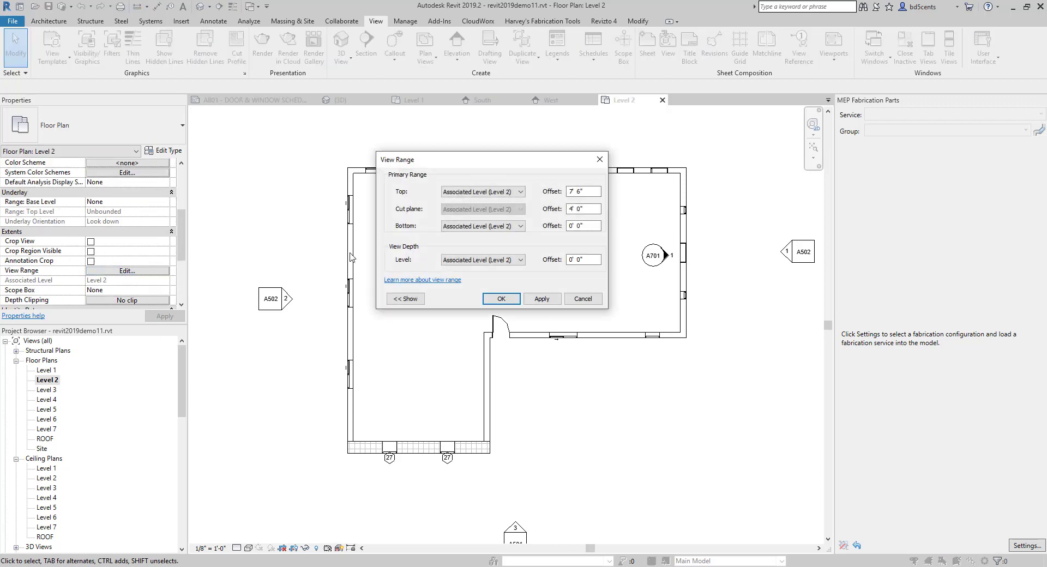
pyautogui.click(406, 299)
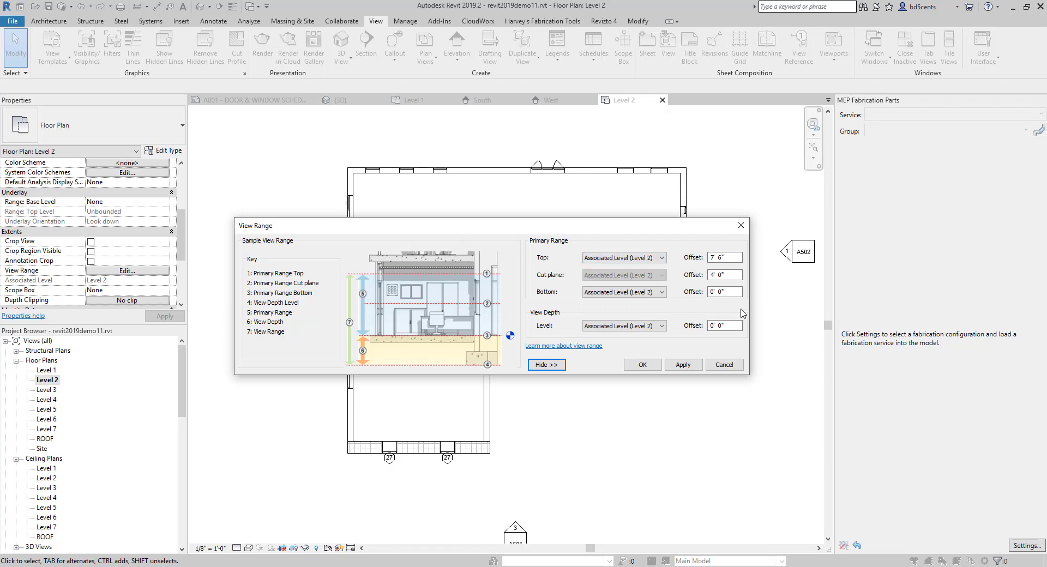
# Examine the top and cut plane offsets in the Level 2 view range and close the settings without changes.
pyautogui.click(731, 257)
pyautogui.click(733, 274)
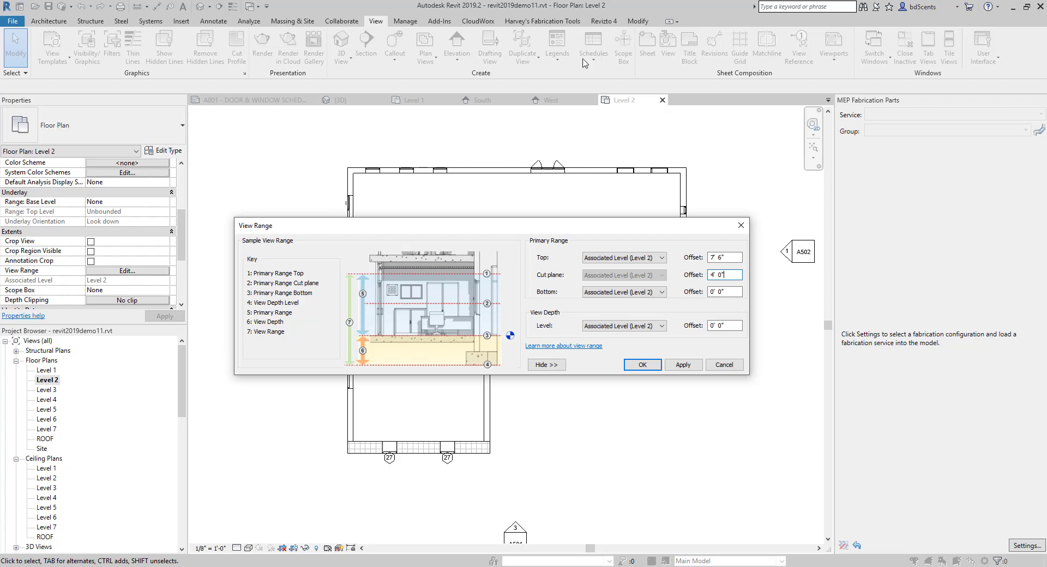
pyautogui.click(726, 366)
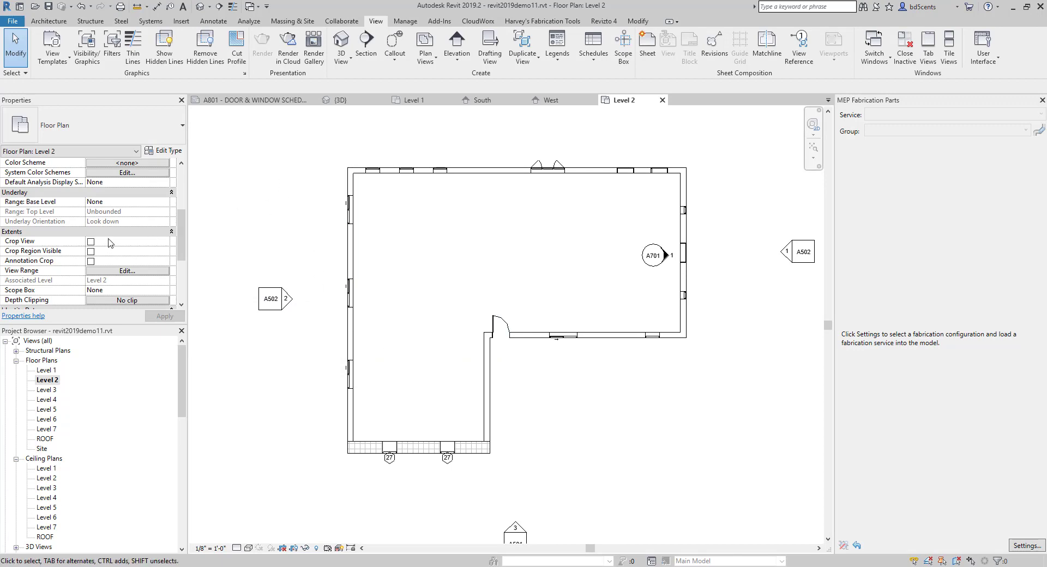
# Reopen the Level 2 View Range settings, compare the cut plane offset with the plan, and close them unchanged.
pyautogui.click(124, 272)
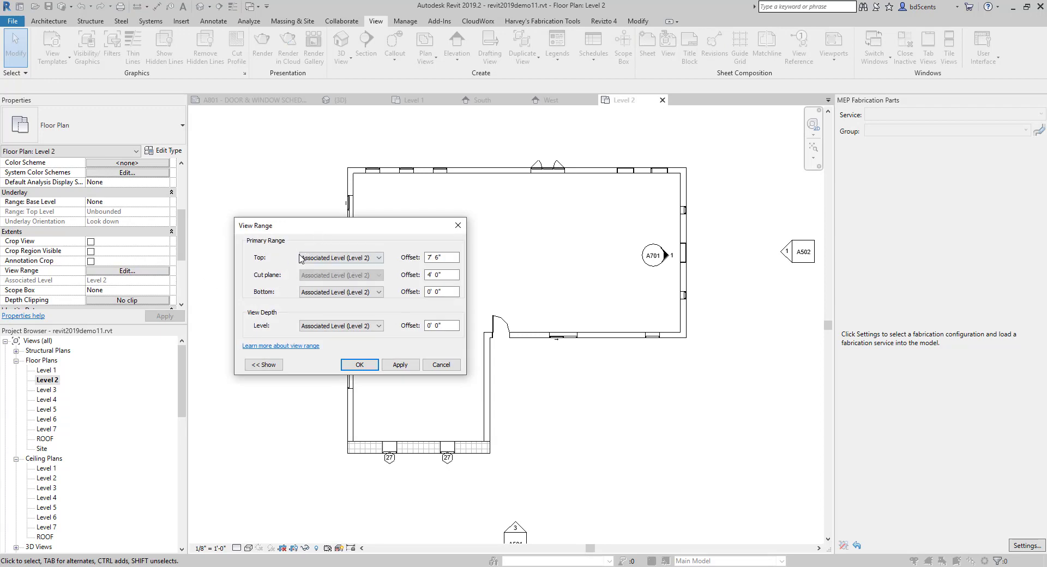
pyautogui.moveTo(248, 229); pyautogui.dragTo(301, 233)
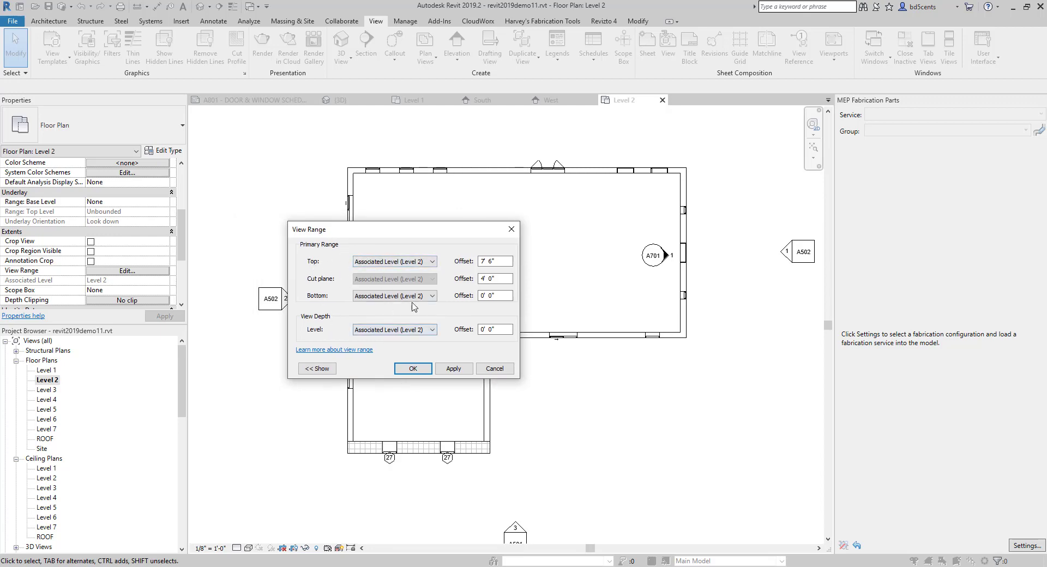
pyautogui.moveTo(507, 280); pyautogui.dragTo(448, 284)
pyautogui.moveTo(479, 230); pyautogui.dragTo(245, 145)
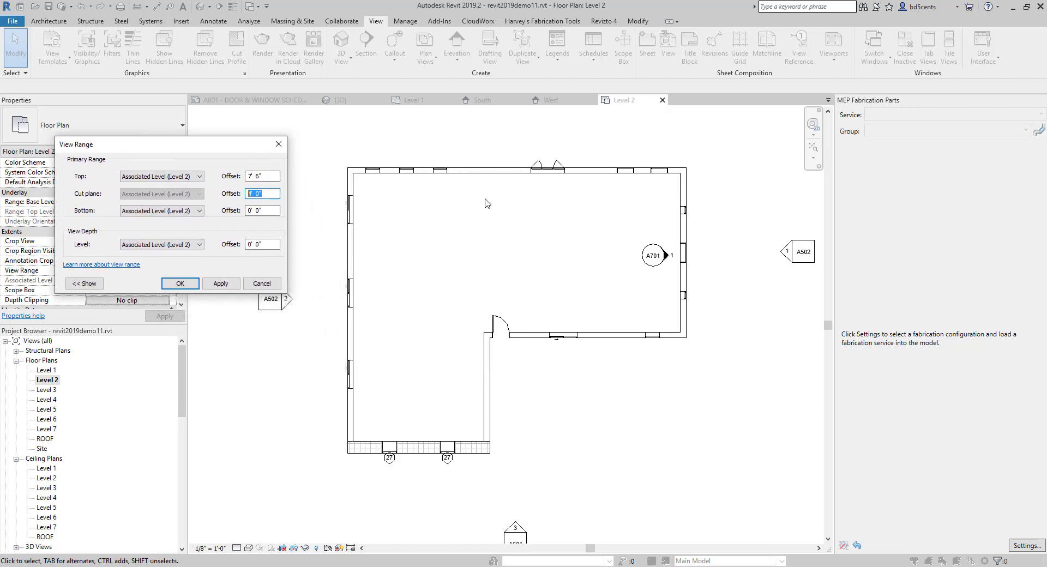
pyautogui.click(279, 144)
pyautogui.moveTo(446, 268); pyautogui.dragTo(459, 252, button='middle')
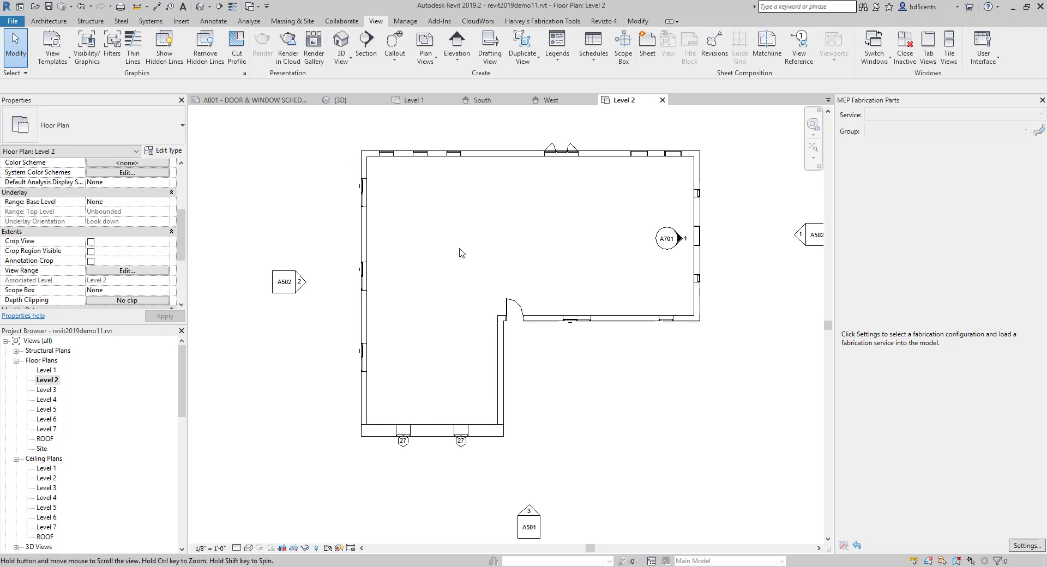
# In the Level 1 plan, select the plan region around the small window beside the entry door and examine its view range.
pyautogui.doubleClick(41, 370)
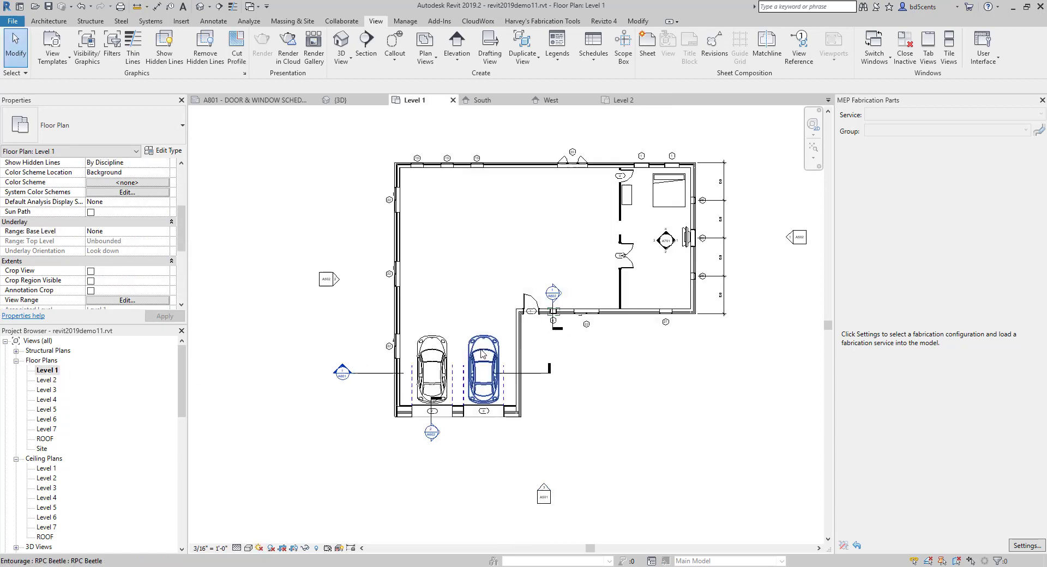
pyautogui.scroll(5, 553, 314)
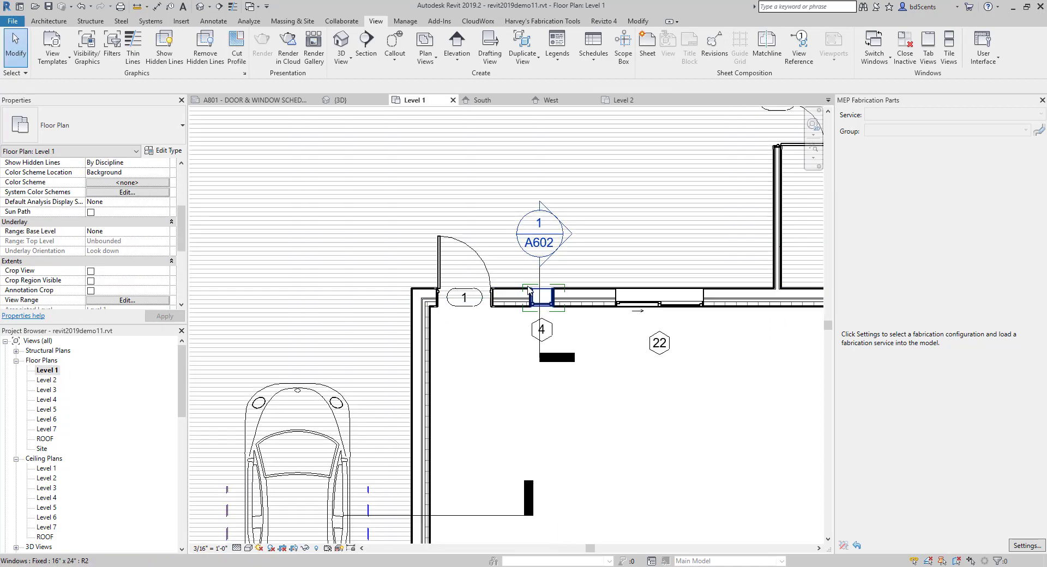
pyautogui.click(528, 289)
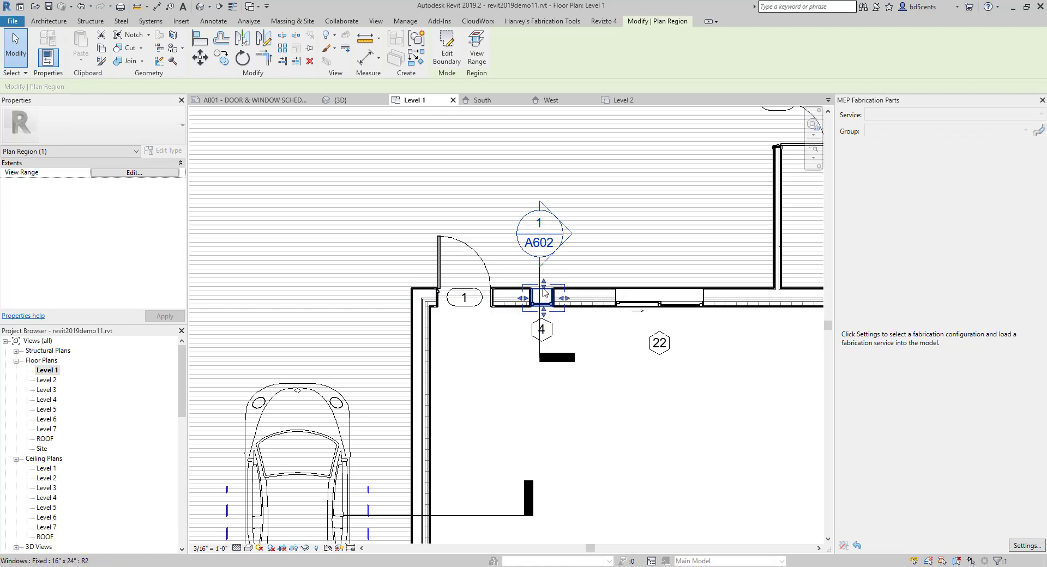
pyautogui.scroll(-2, 542, 293)
pyautogui.scroll(4, 541, 294)
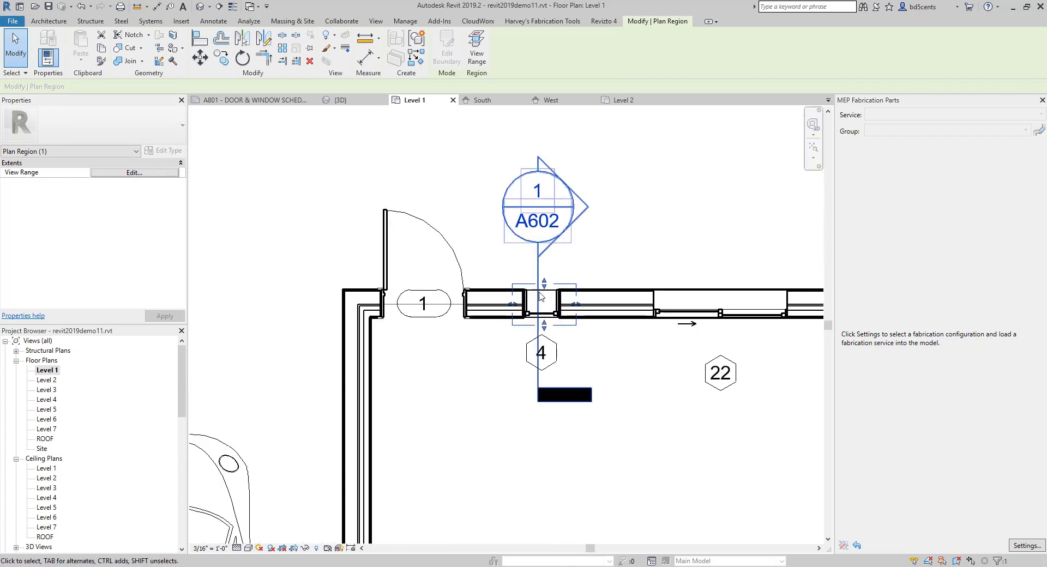
pyautogui.click(131, 172)
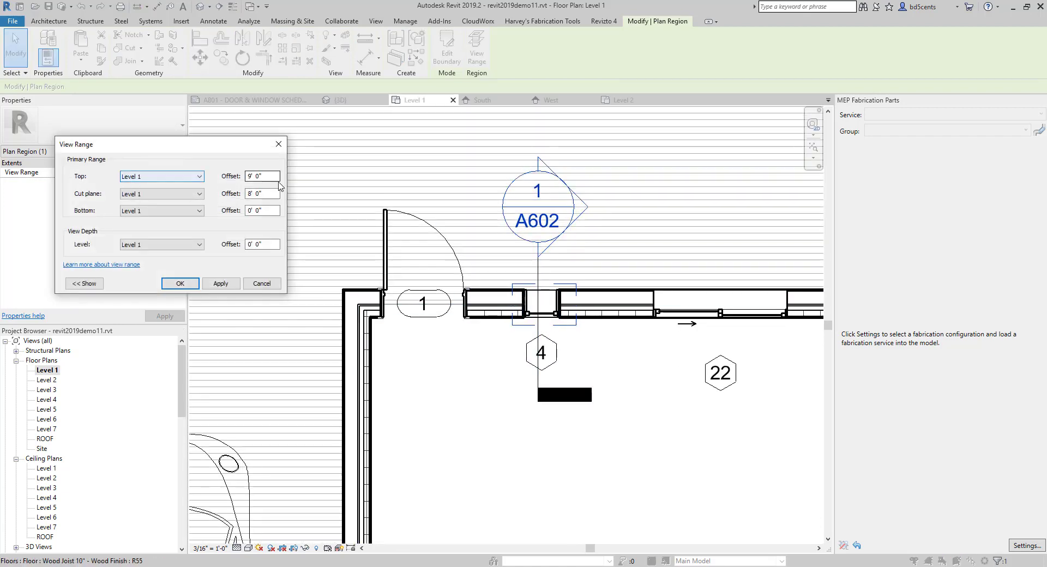
pyautogui.click(279, 144)
pyautogui.scroll(-3, 474, 393)
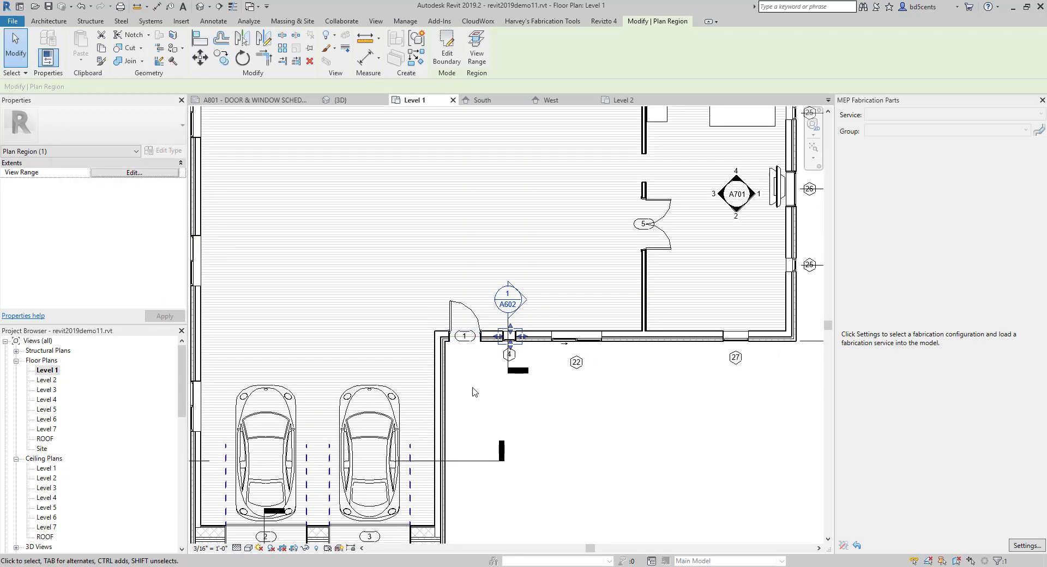
pyautogui.click(474, 393)
# Examine the Level 1 plan's View Range settings against the expanded sample diagram, then close them without changes.
pyautogui.scroll(-2, 476, 392)
pyautogui.moveTo(483, 391); pyautogui.dragTo(500, 374, button='middle')
pyautogui.doubleClick(50, 370)
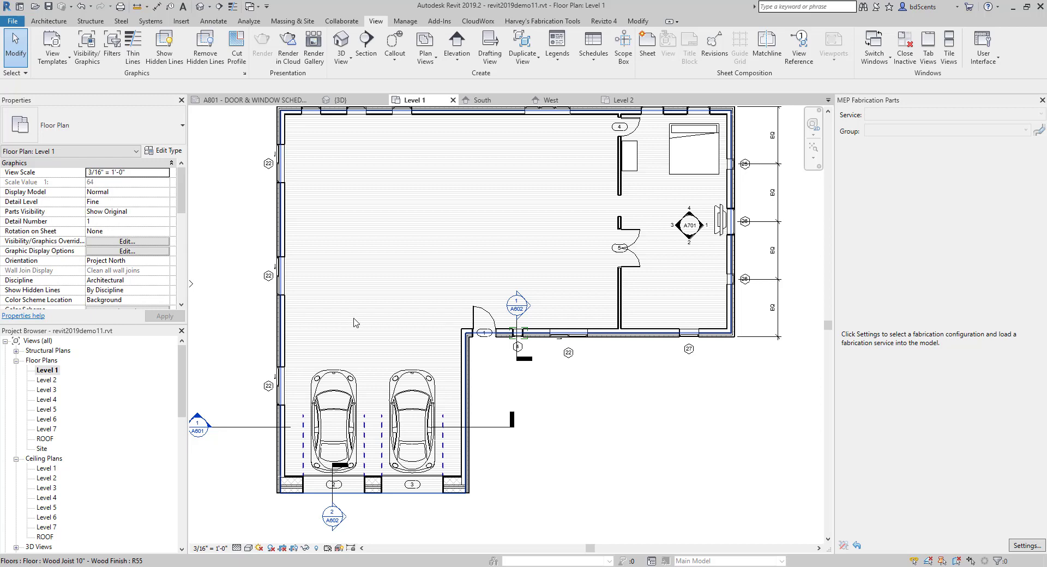
pyautogui.scroll(-6, 112, 261)
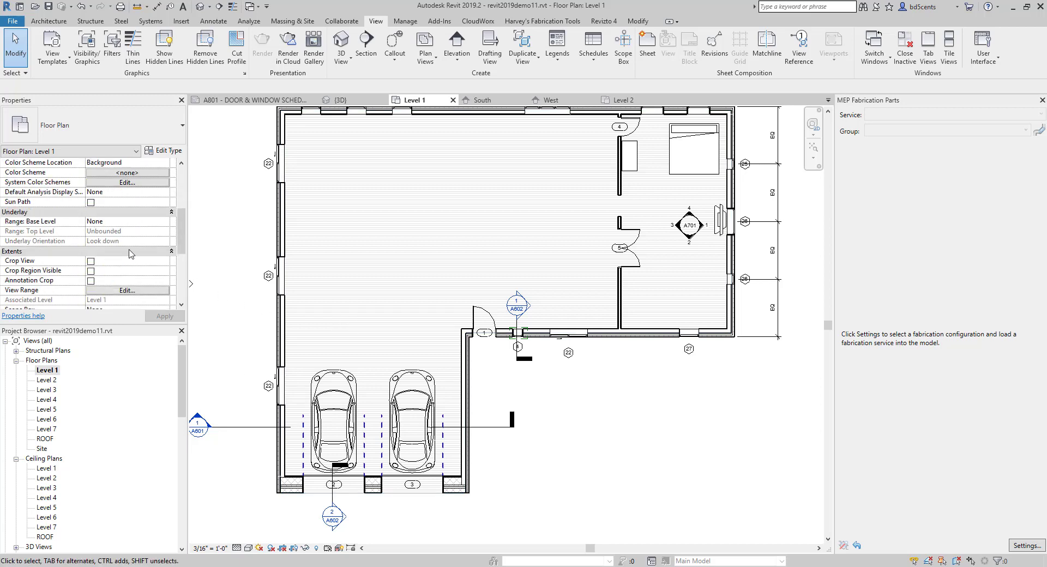
pyautogui.click(111, 261)
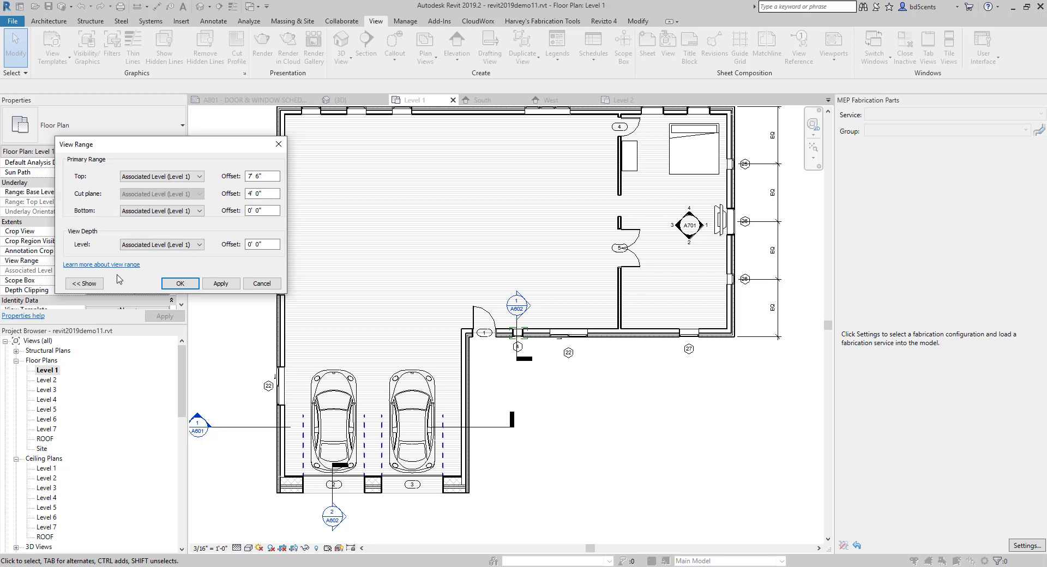
pyautogui.click(83, 283)
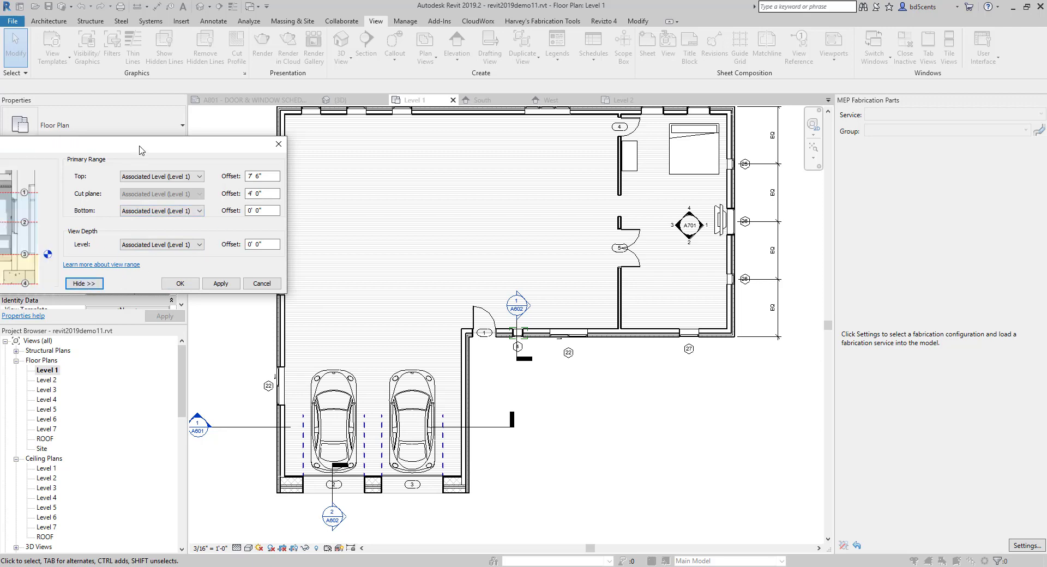
pyautogui.moveTo(141, 150); pyautogui.dragTo(549, 137)
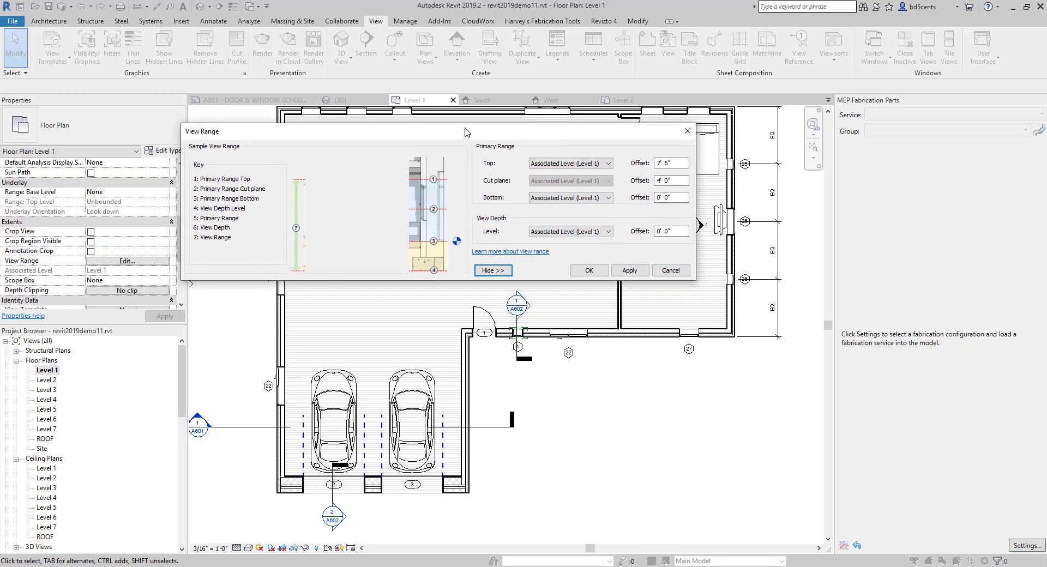
pyautogui.moveTo(468, 133); pyautogui.dragTo(545, 169)
pyautogui.click(569, 306)
pyautogui.click(569, 305)
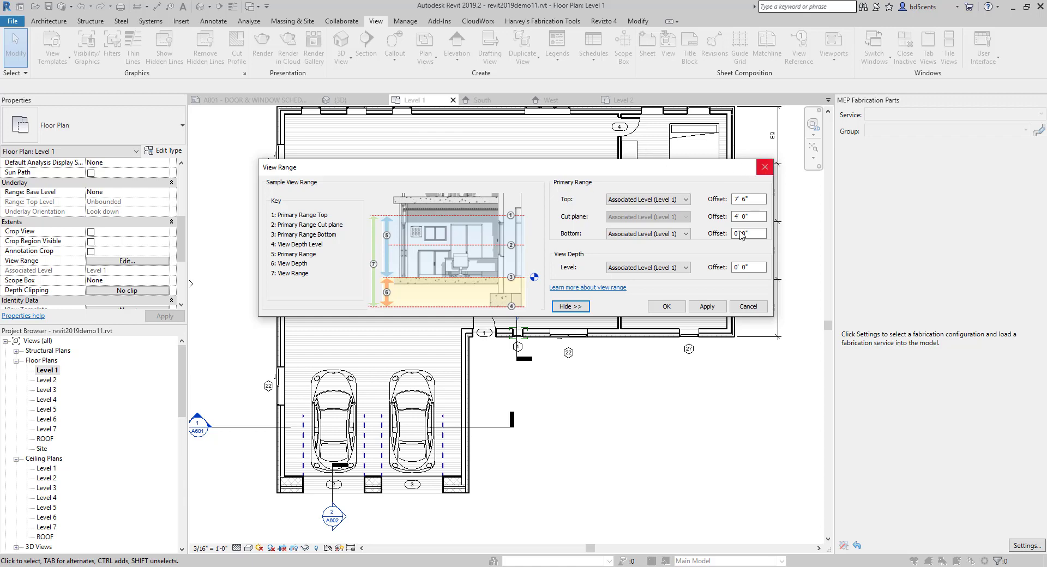
pyautogui.click(734, 306)
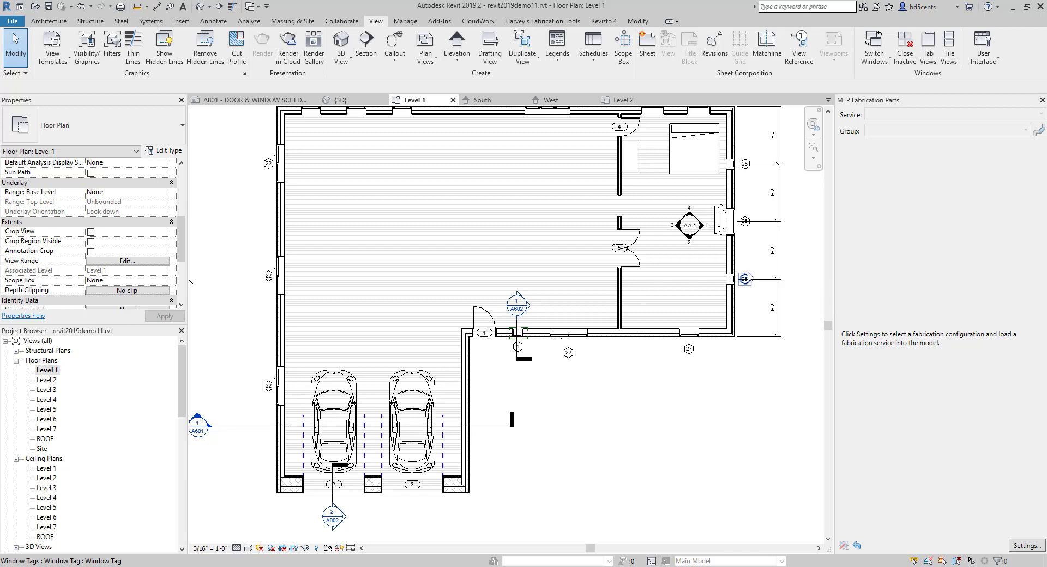
# Open the Level 1 plan's Visibility/Graphic Overrides to view the model categories and close them without changes.
pyautogui.press('v')
pyautogui.press('g')
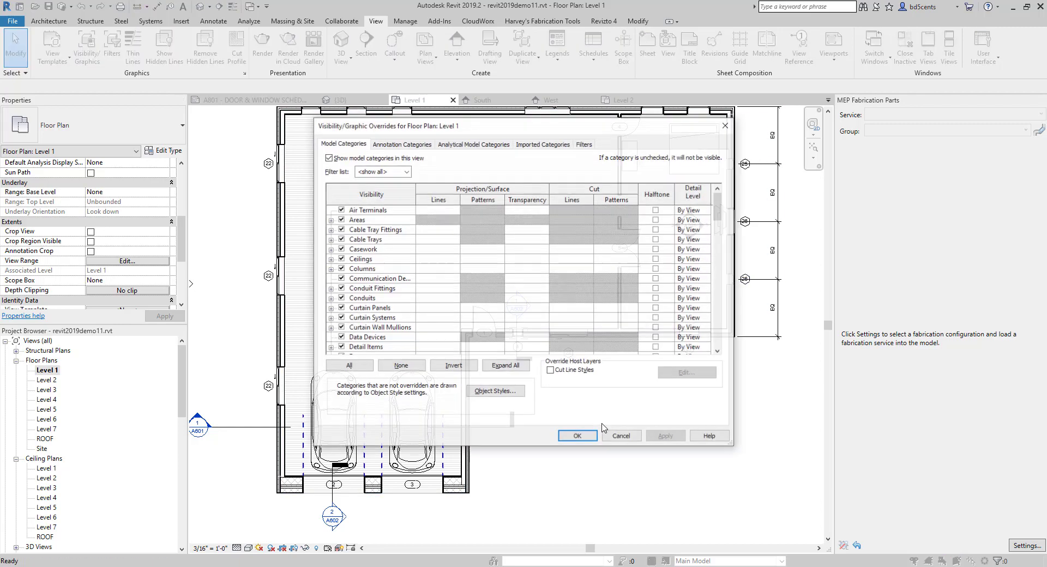
pyautogui.press('Escape')
pyautogui.press('v')
pyautogui.press('g')
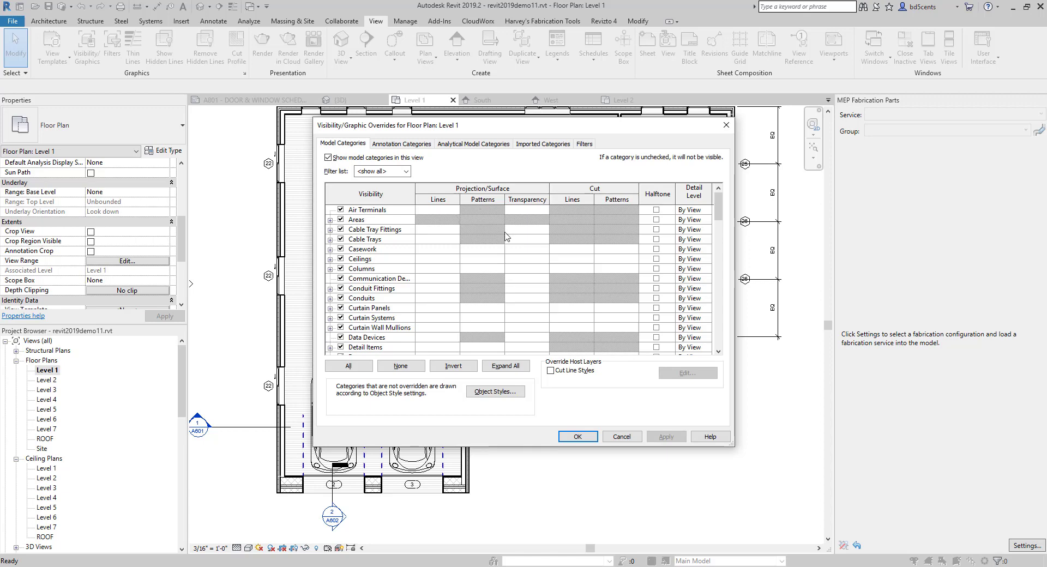
pyautogui.press('Escape')
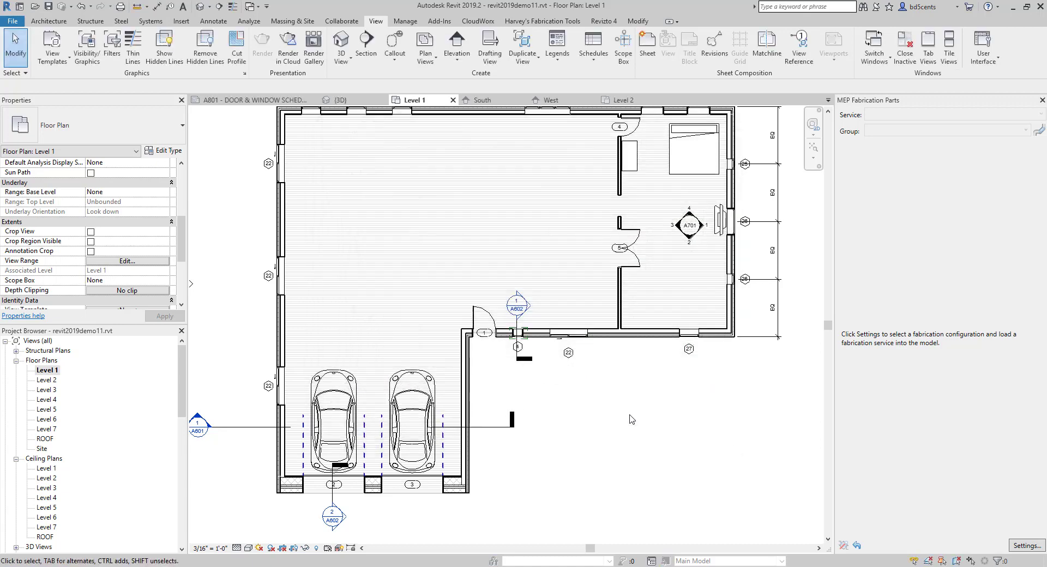
pyautogui.press('a')
pyautogui.press('l')
pyautogui.press('Escape')
pyautogui.press('Escape')
pyautogui.press('a')
pyautogui.press('l')
pyautogui.press('Escape')
pyautogui.press('m')
pyautogui.press('v')
pyautogui.press('Escape')
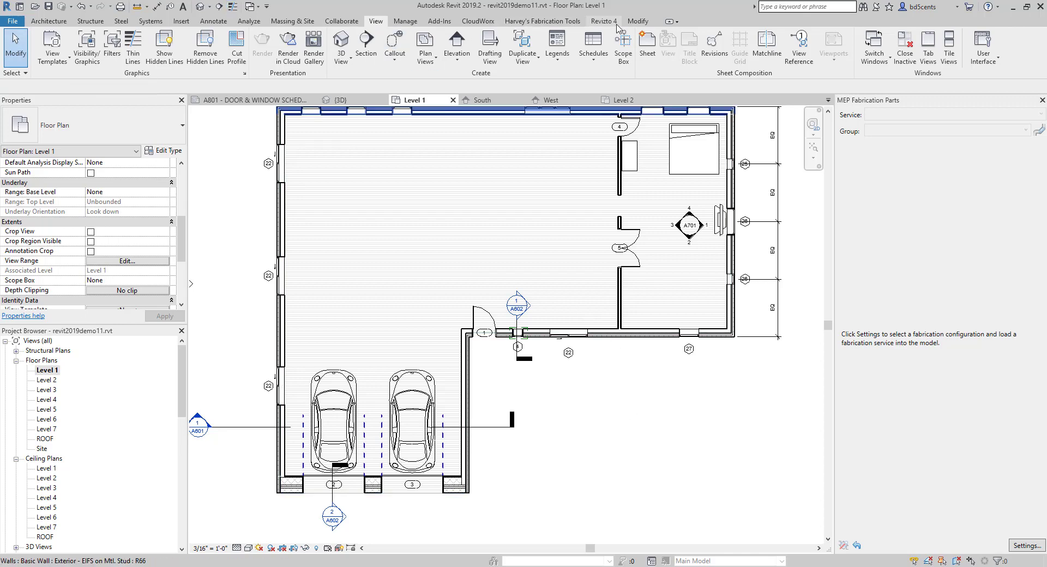
pyautogui.click(638, 22)
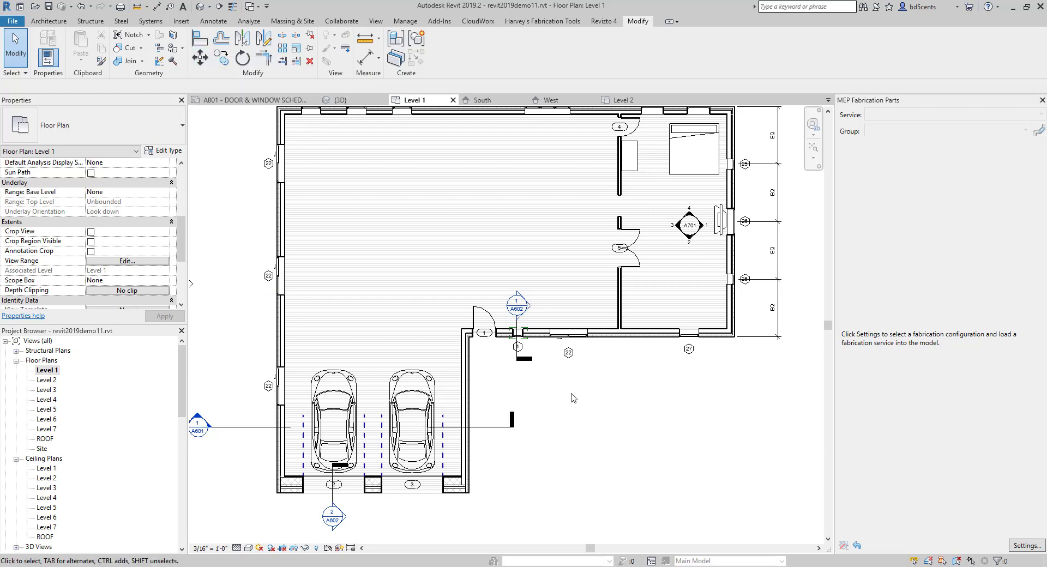
pyautogui.press('v')
pyautogui.press('g')
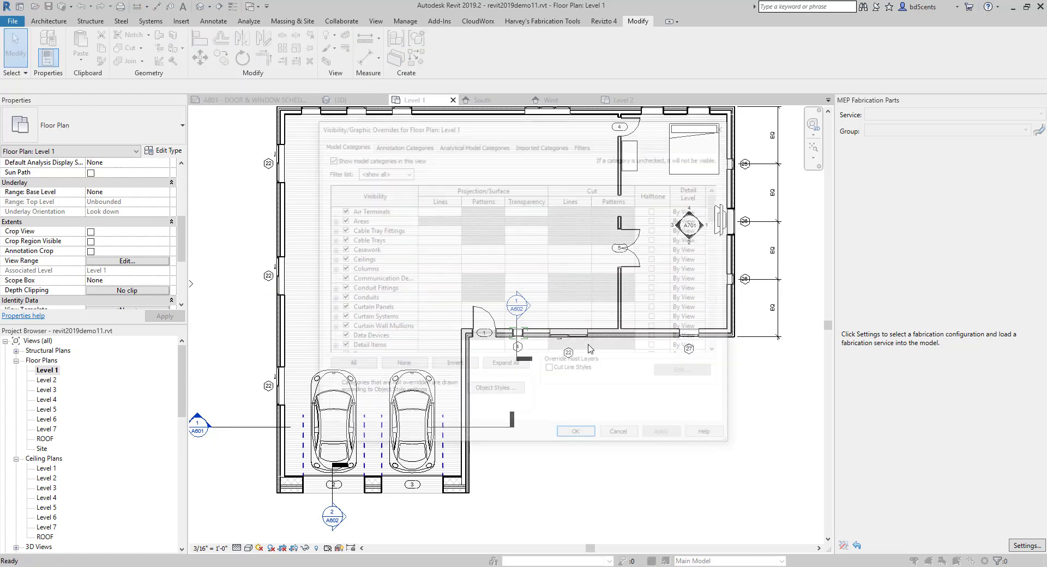
pyautogui.press('Escape')
# In the Level 1 plan's Visibility/Graphic Overrides, expand the Doors model category.
pyautogui.click(406, 21)
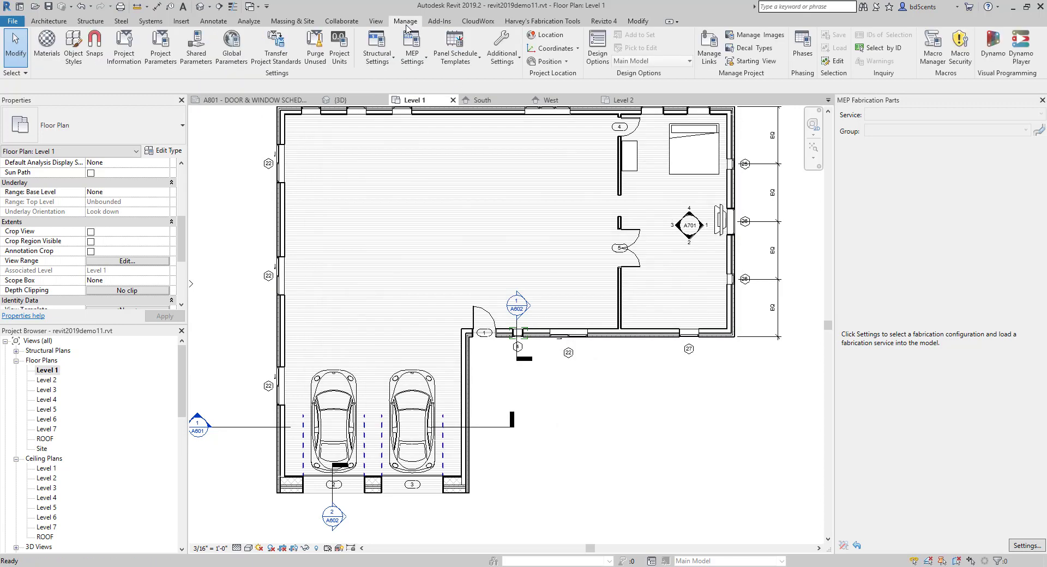
pyautogui.click(384, 24)
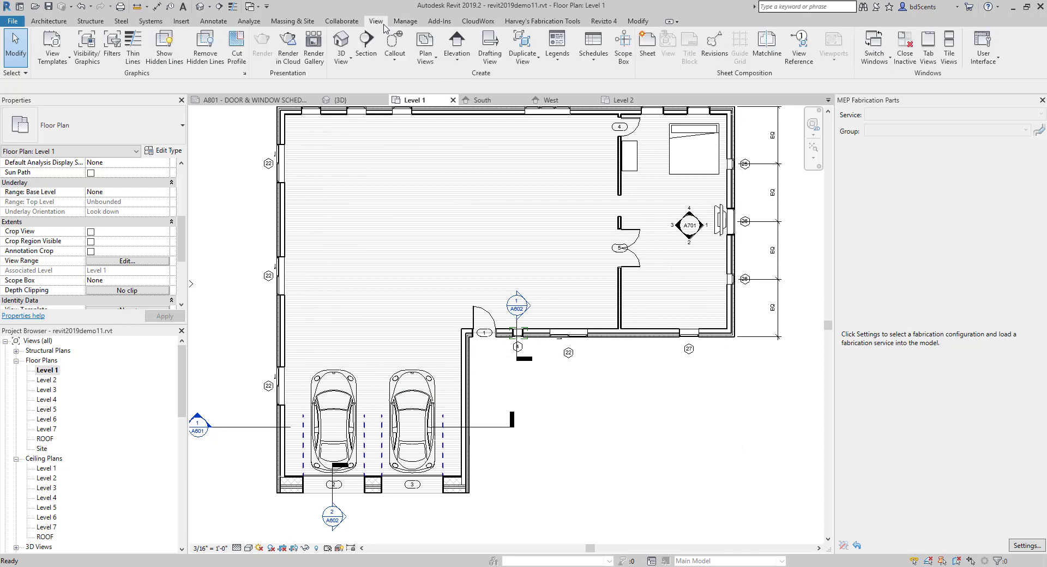
pyautogui.click(88, 49)
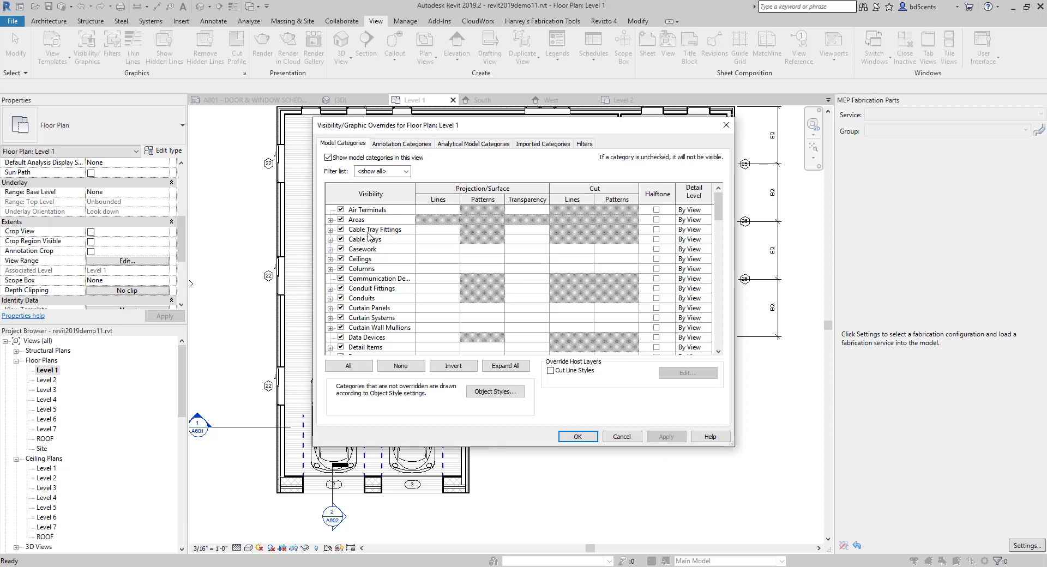
pyautogui.scroll(-2, 397, 268)
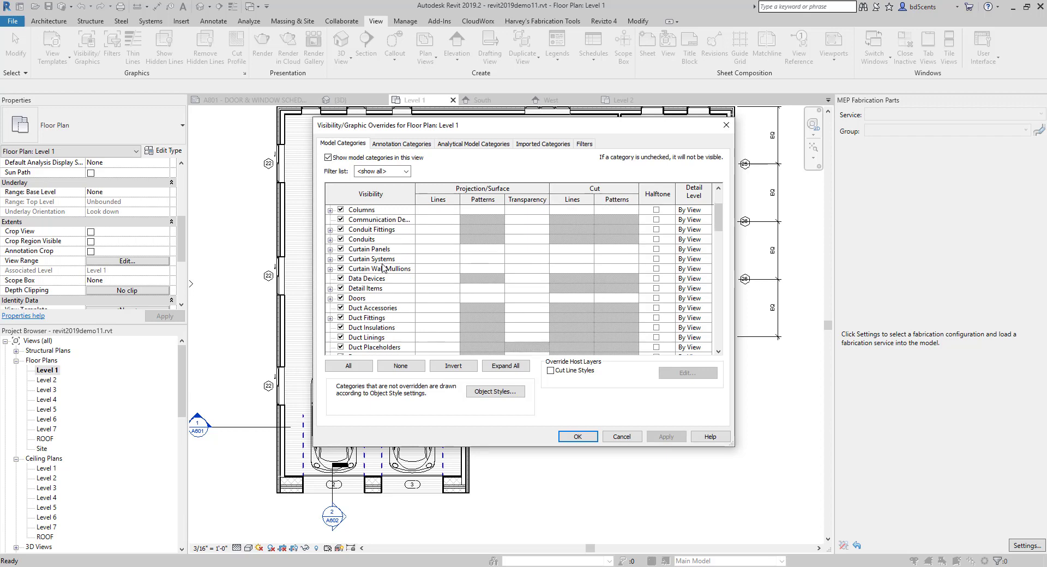
pyautogui.click(329, 298)
pyautogui.scroll(-1, 376, 261)
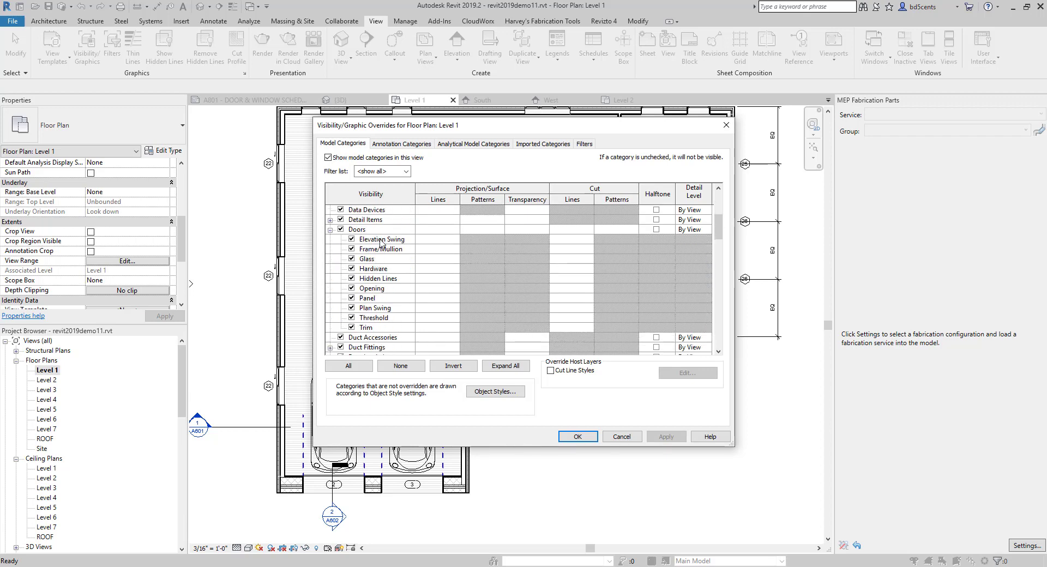
# Go through the Doors subcategories one by one, from Elevation Swing and Frame/Mullion to Threshold and Trim.
pyautogui.click(381, 241)
pyautogui.click(380, 249)
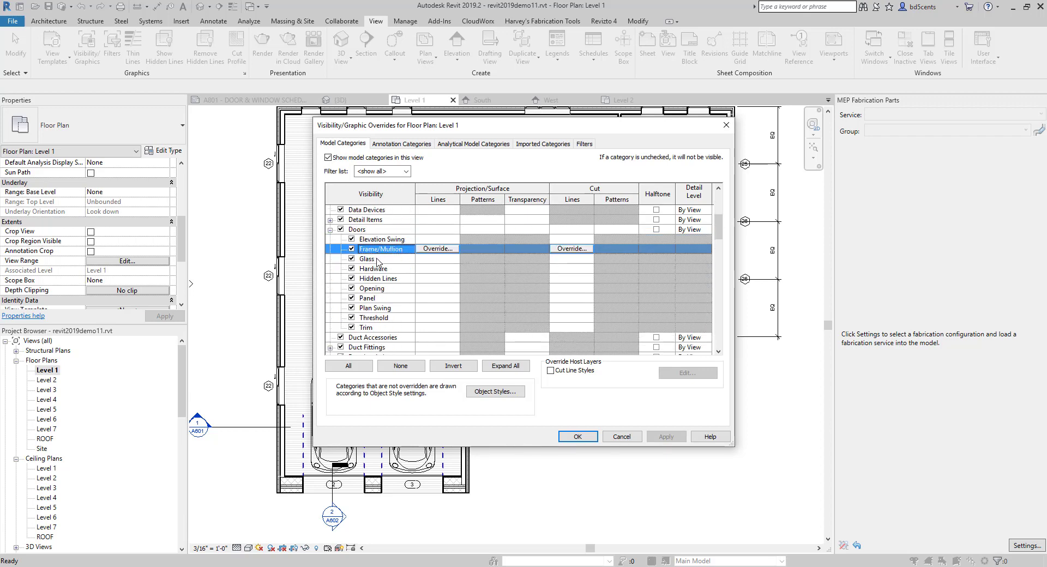
pyautogui.click(378, 260)
pyautogui.click(383, 269)
pyautogui.click(383, 279)
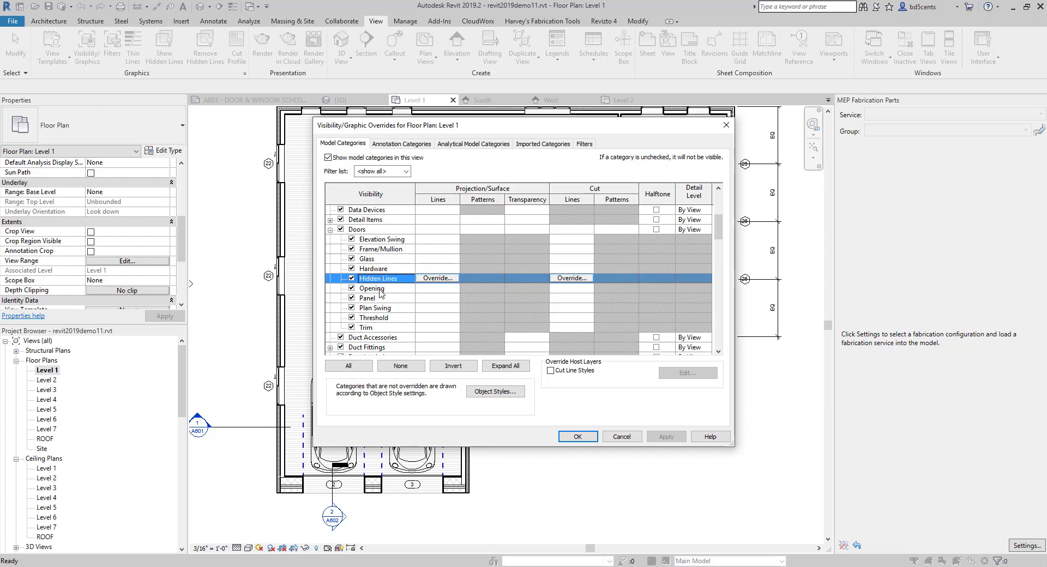
pyautogui.click(381, 290)
pyautogui.click(380, 299)
pyautogui.click(379, 309)
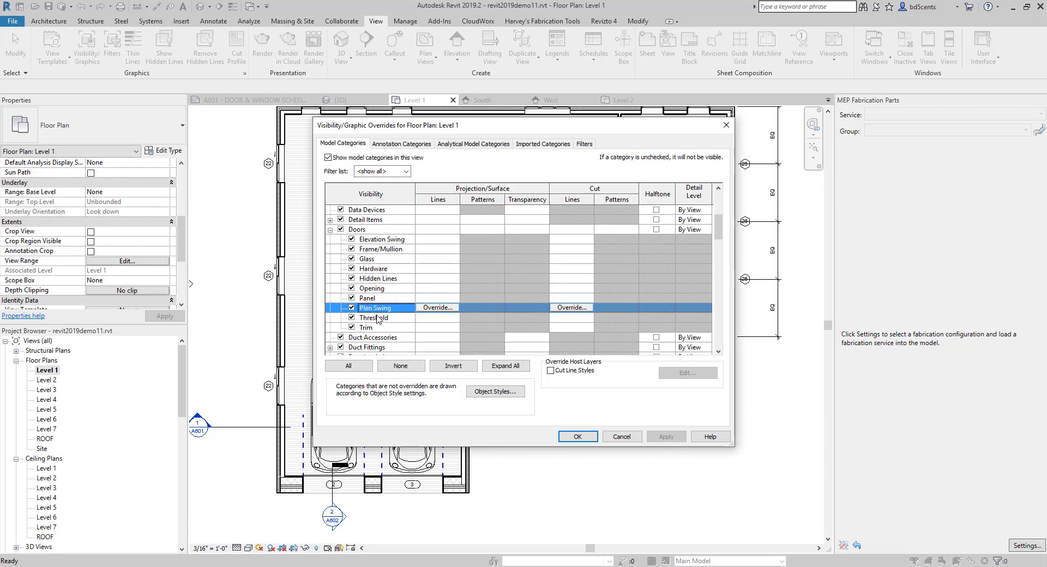
pyautogui.click(377, 318)
pyautogui.click(376, 328)
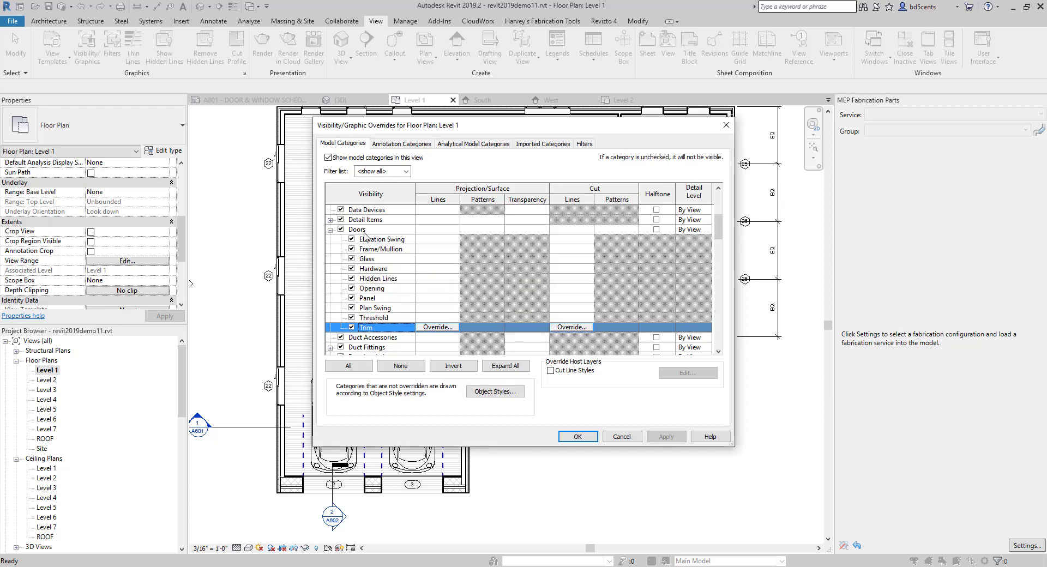
# Collapse the Doors subcategories and inspect the Detail Items subcategories in the Level 1 plan's Visibility/Graphic Overrides.
pyautogui.click(330, 230)
pyautogui.click(330, 219)
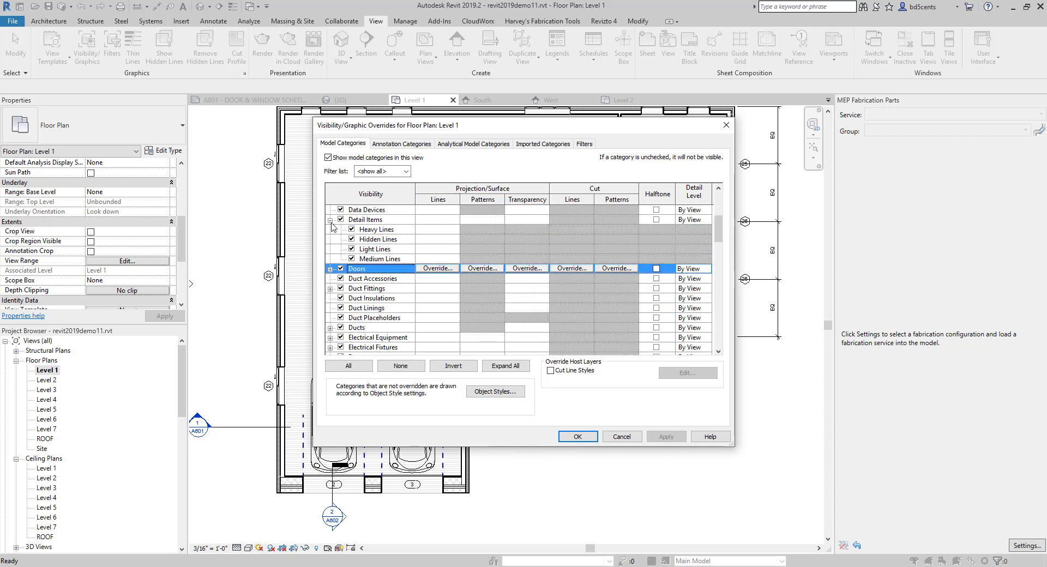
pyautogui.click(330, 219)
pyautogui.click(367, 220)
pyautogui.scroll(1, 352, 256)
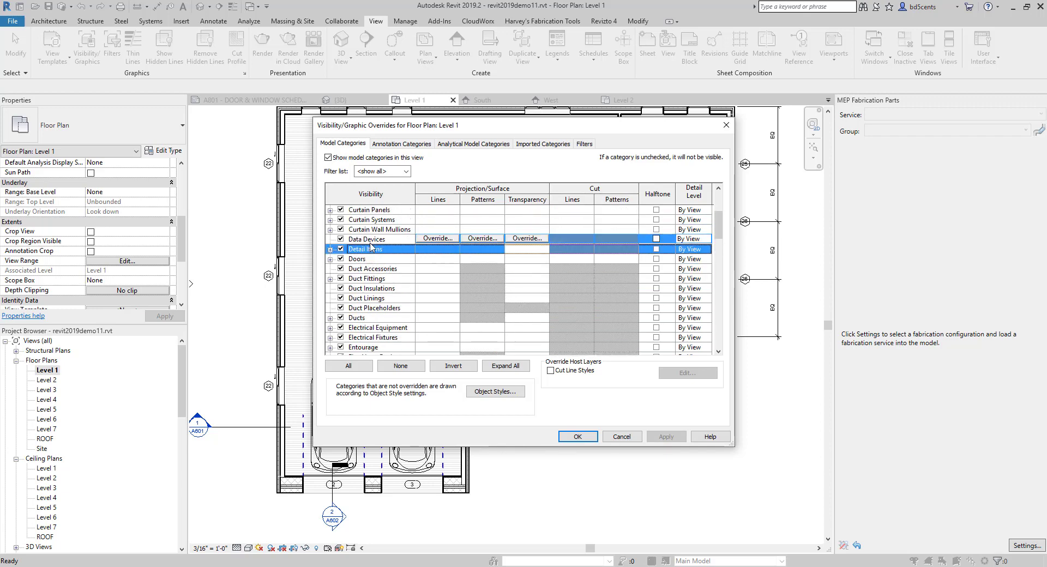
pyautogui.click(330, 249)
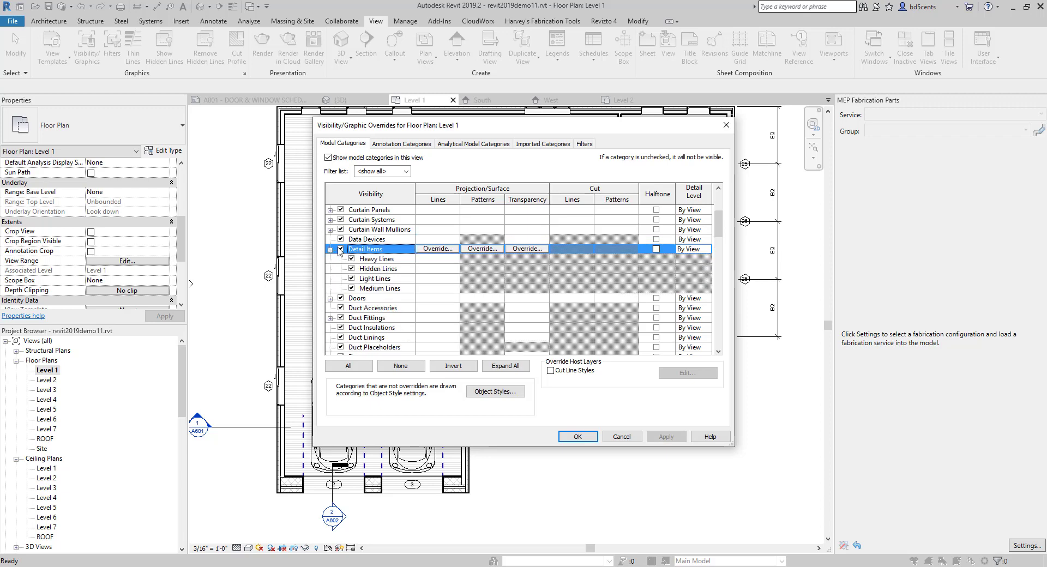
pyautogui.click(330, 249)
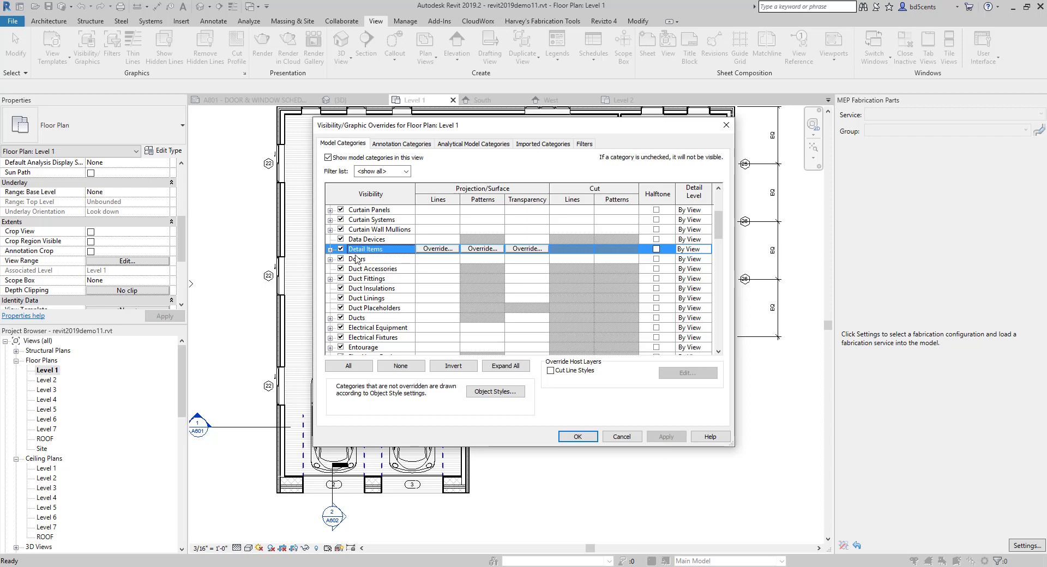
# Review the annotation, analytical model and imported categories of the Level 1 plan, then close the overrides without changes.
pyautogui.click(395, 144)
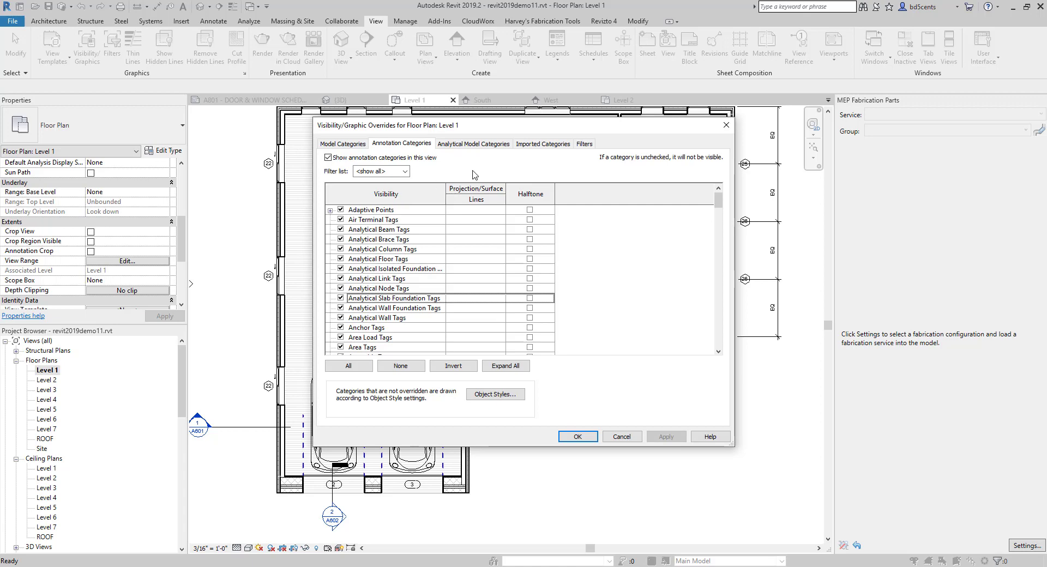
pyautogui.click(542, 144)
pyautogui.click(481, 144)
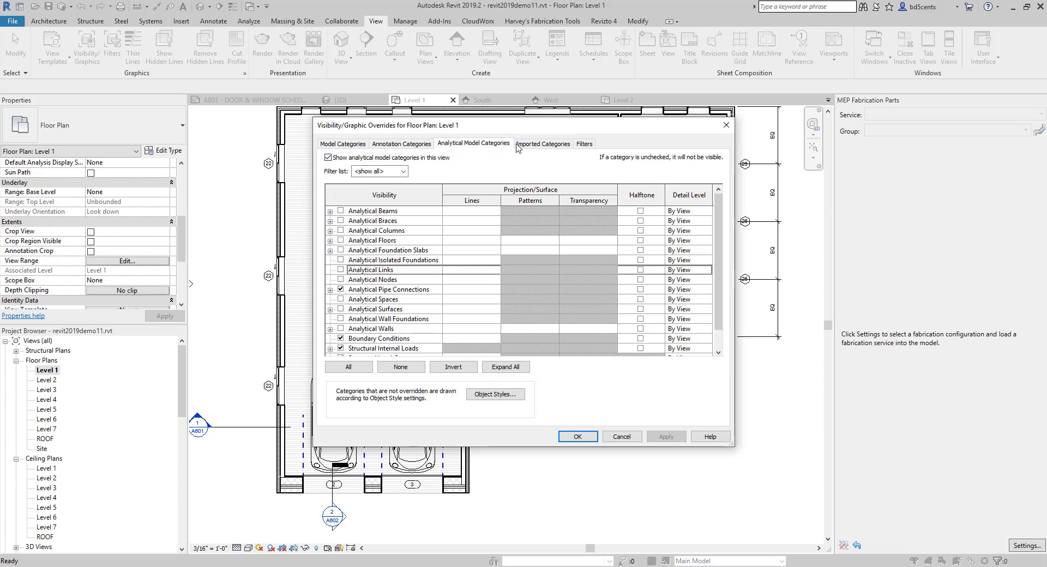
pyautogui.click(539, 147)
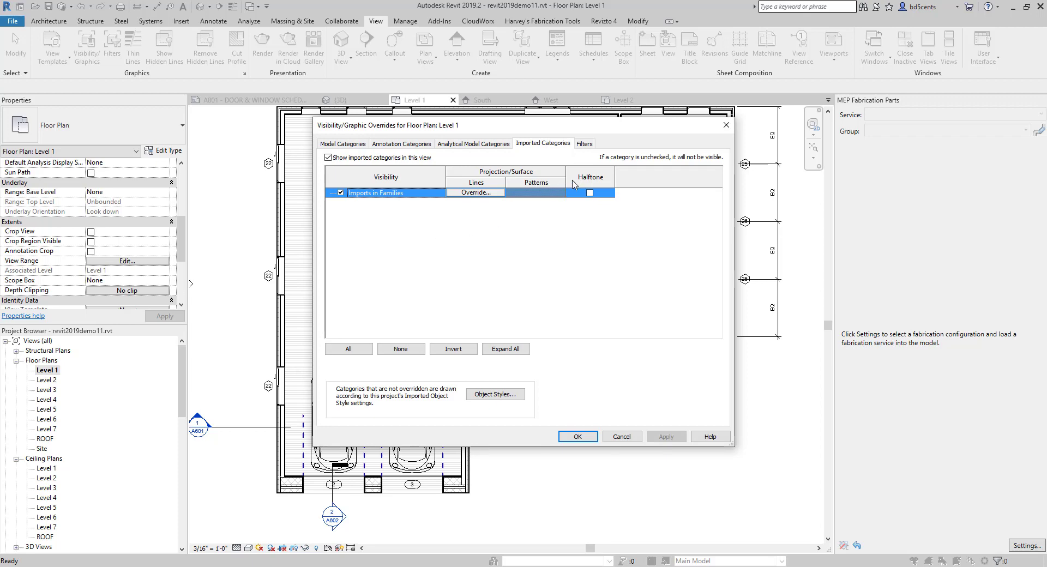
pyautogui.press('Escape')
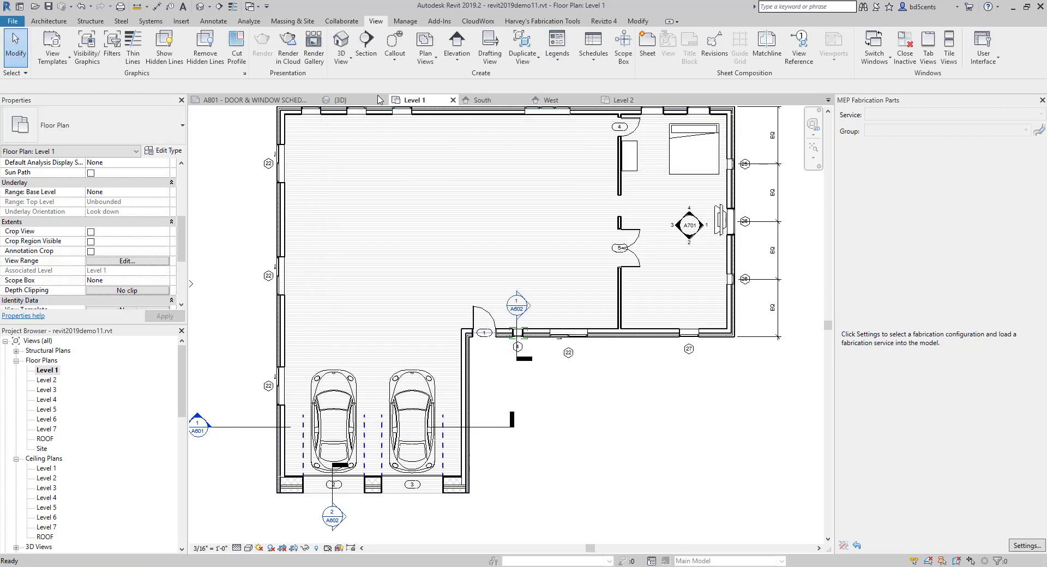
# Select the garage car, the king bed and a west wall window in turn to identify each element's category, then clear the selection.
pyautogui.scroll(1, 332, 351)
pyautogui.click(343, 359)
pyautogui.press('Escape')
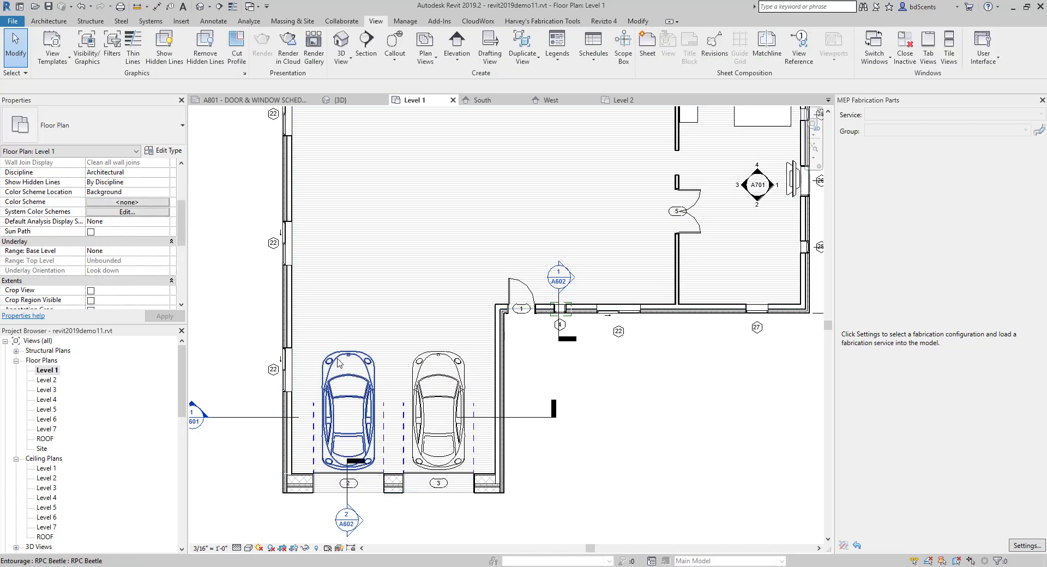
pyautogui.click(343, 363)
pyautogui.scroll(-3, 371, 317)
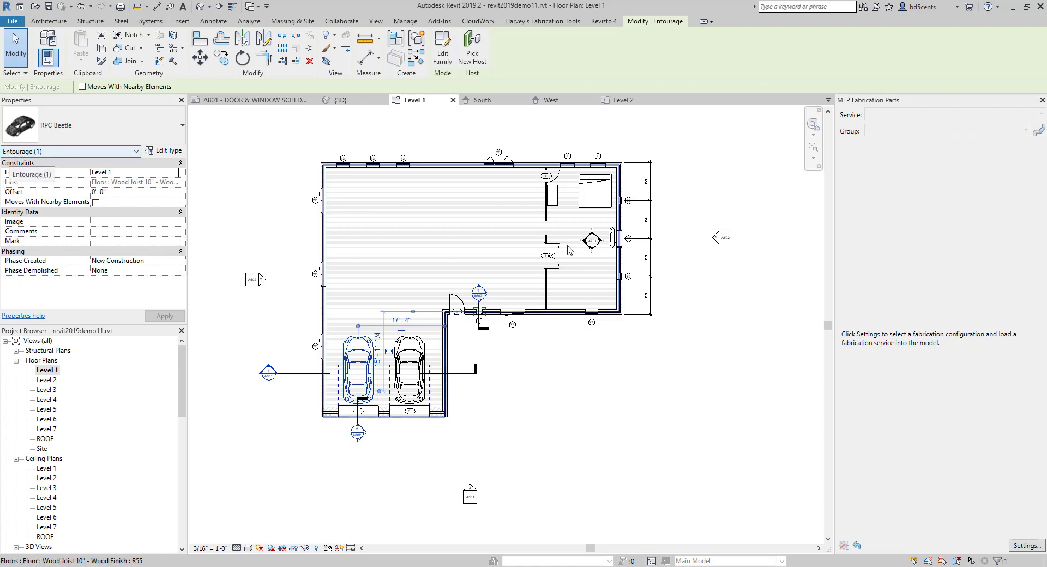
pyautogui.click(584, 186)
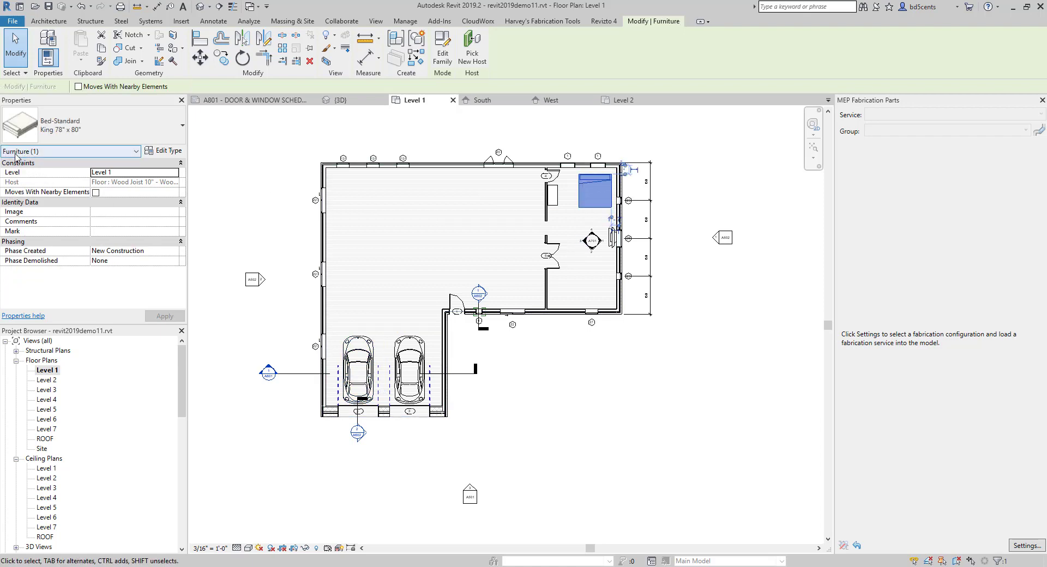
pyautogui.click(325, 281)
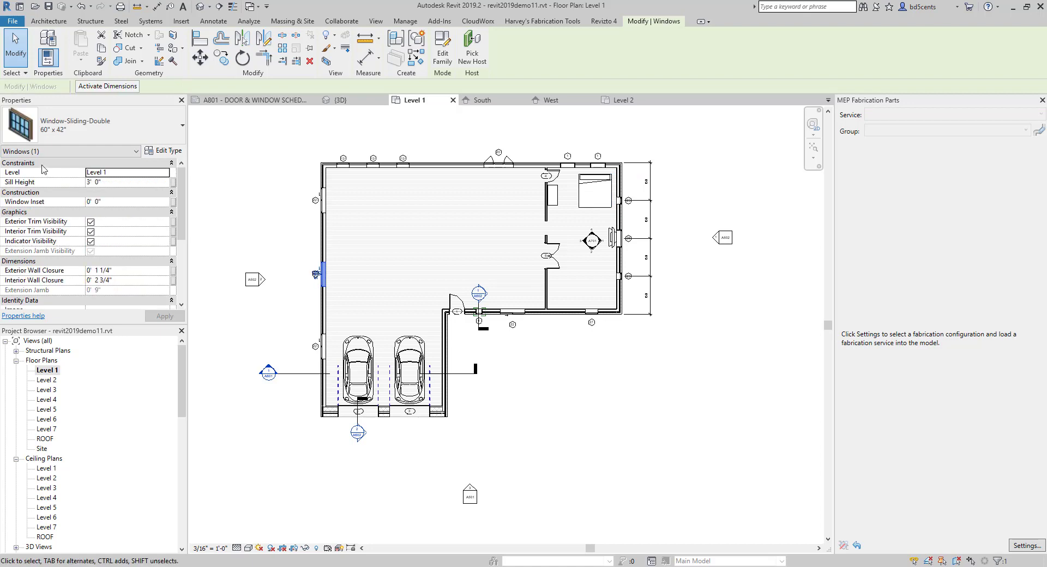
pyautogui.click(358, 349)
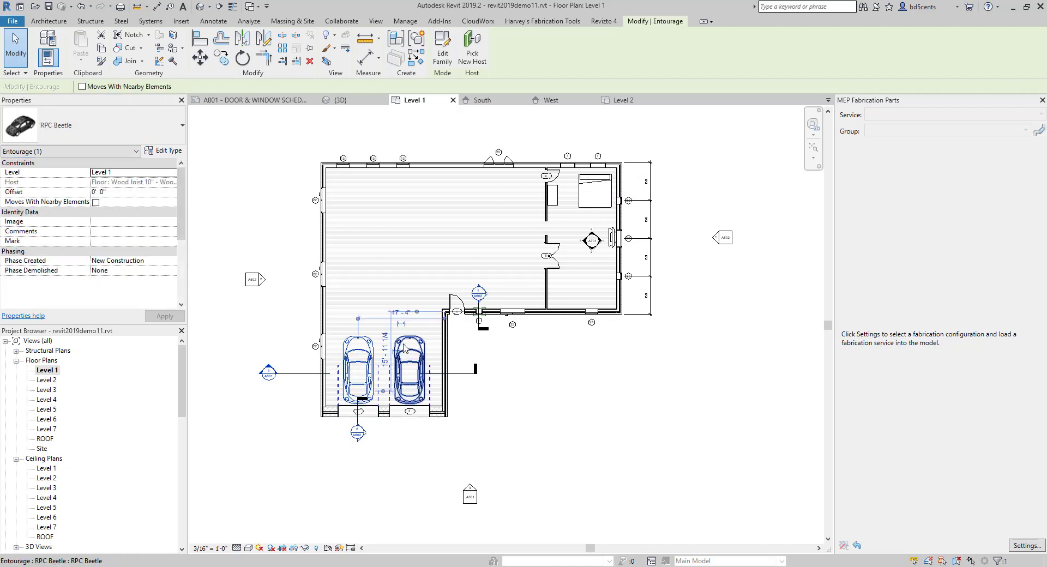
pyautogui.click(399, 335)
pyautogui.press('Escape')
pyautogui.click(356, 341)
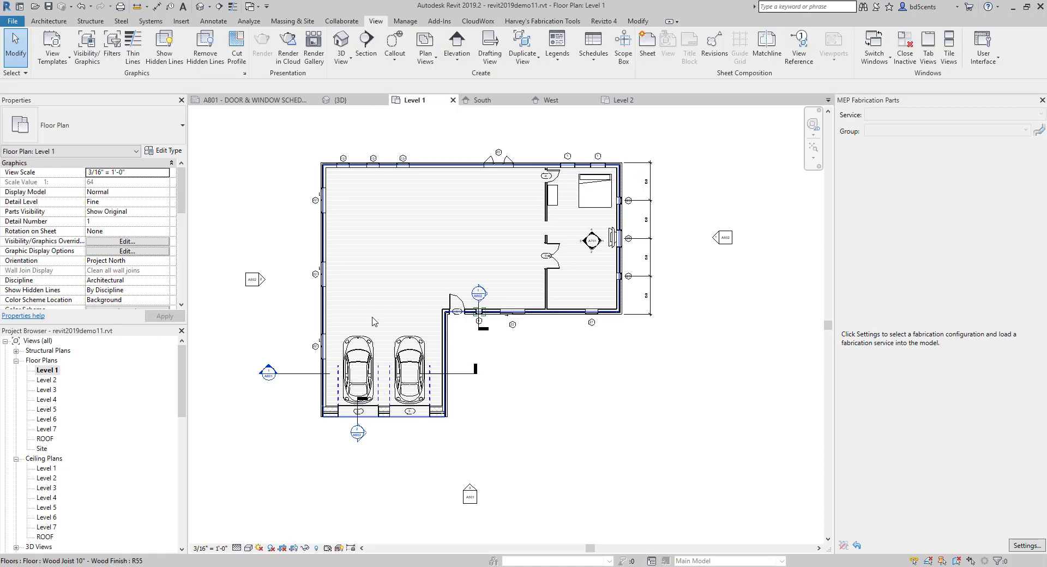
pyautogui.click(372, 319)
pyautogui.press('Escape')
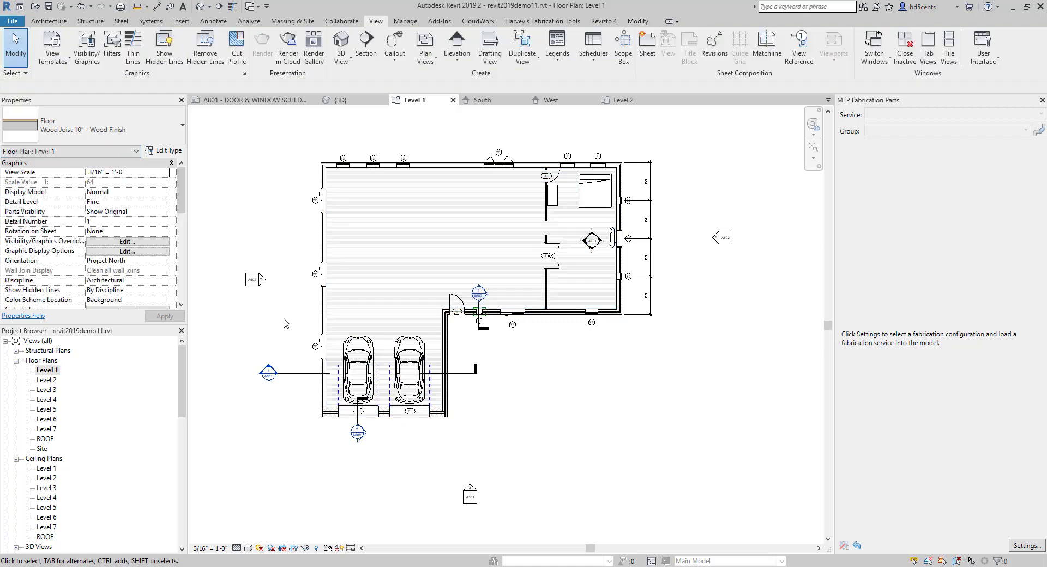
# Hide the Entourage, Furniture and Doors categories in the Level 1 plan by way of a car, the bed and a door.
pyautogui.click(358, 342)
pyautogui.press('v')
pyautogui.press('h')
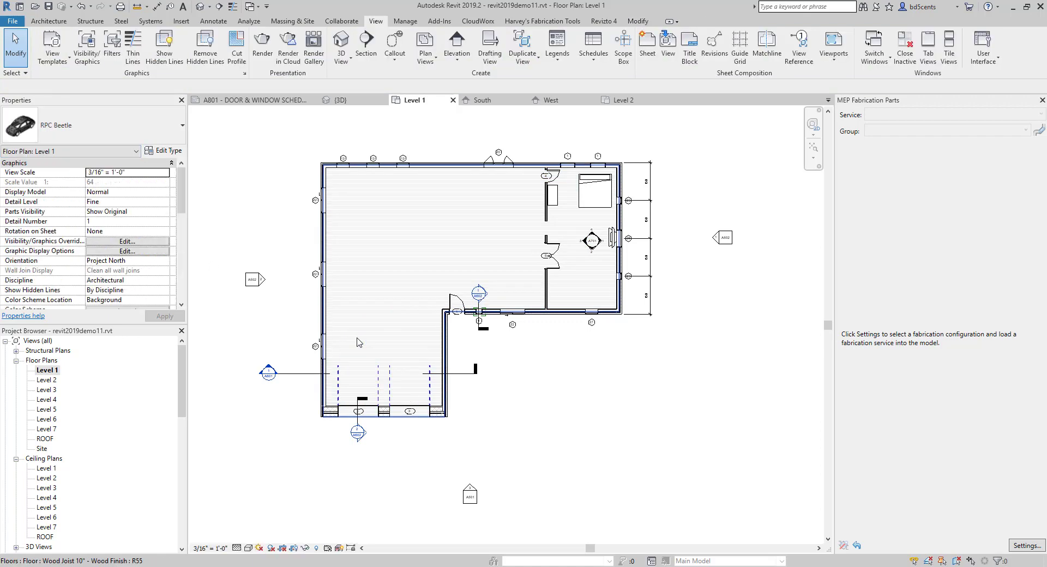
pyautogui.click(582, 200)
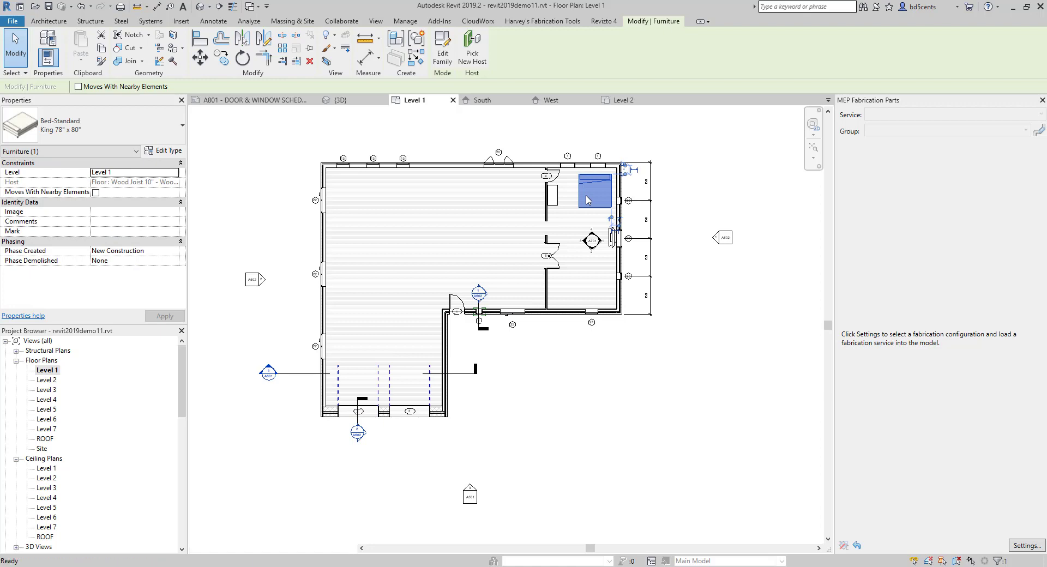
pyautogui.press('v')
pyautogui.press('h')
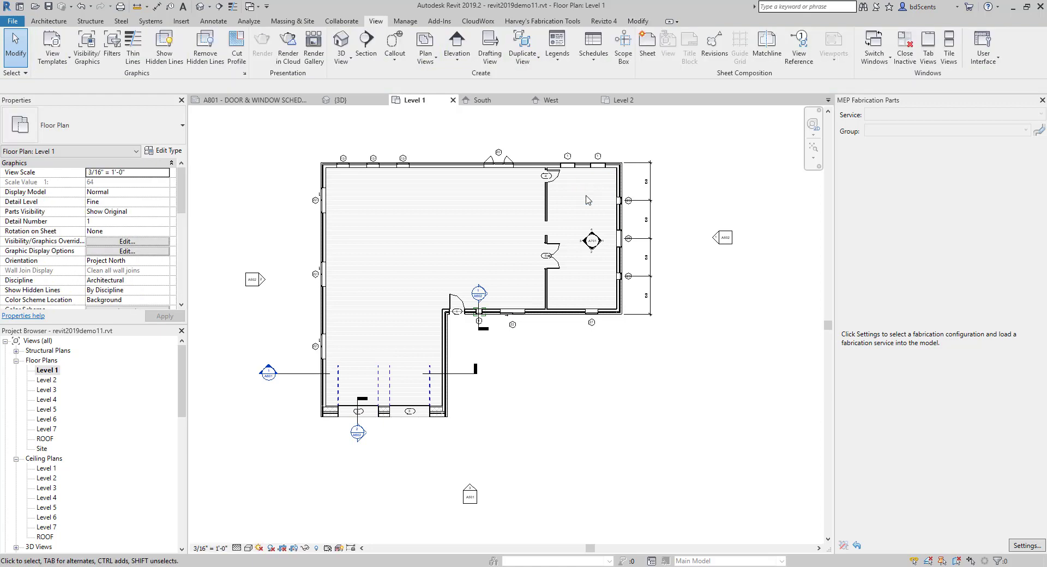
pyautogui.click(390, 382)
pyautogui.press('v')
pyautogui.press('h')
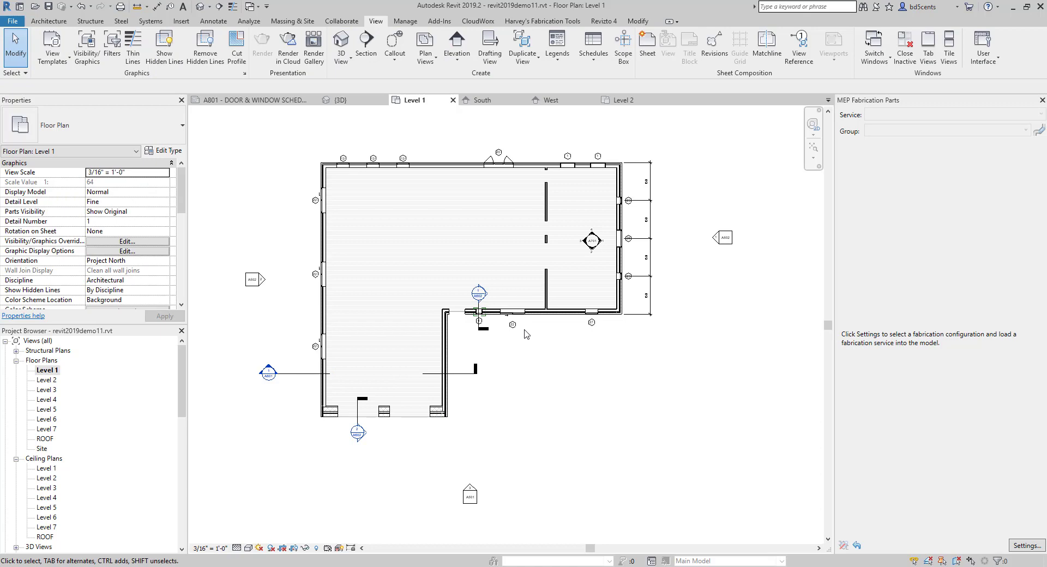
# Turn the Doors, Entourage and Furniture categories back on in the Level 1 plan's Visibility/Graphic Overrides and apply the changes.
pyautogui.press('v')
pyautogui.press('g')
pyautogui.scroll(-3, 362, 252)
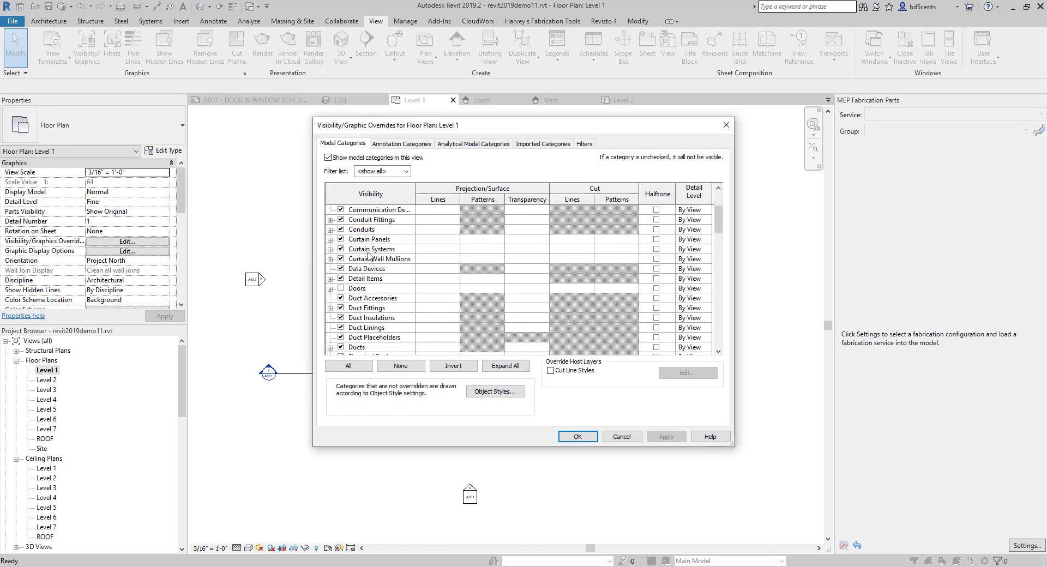
pyautogui.click(360, 278)
pyautogui.scroll(-2, 365, 273)
pyautogui.scroll(-2, 365, 271)
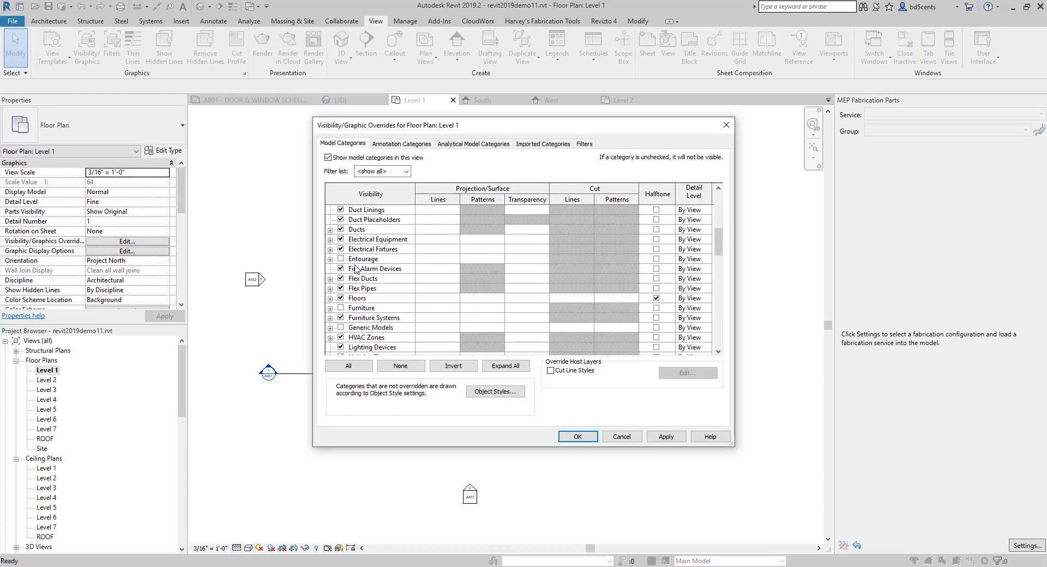
pyautogui.click(351, 260)
pyautogui.scroll(-1, 351, 261)
pyautogui.click(335, 282)
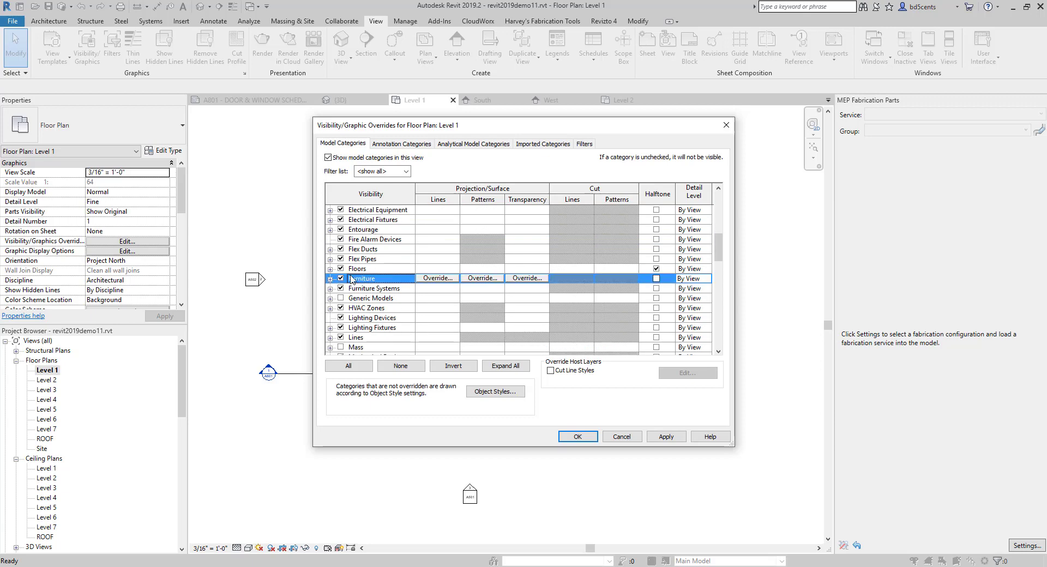
pyautogui.scroll(-10, 341, 295)
pyautogui.scroll(-4, 344, 305)
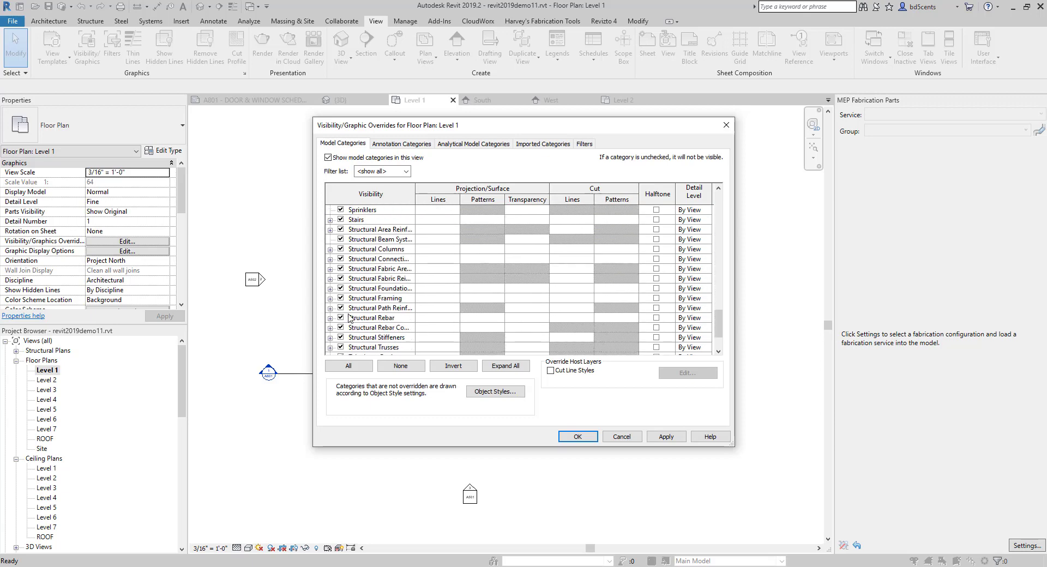
pyautogui.click(660, 439)
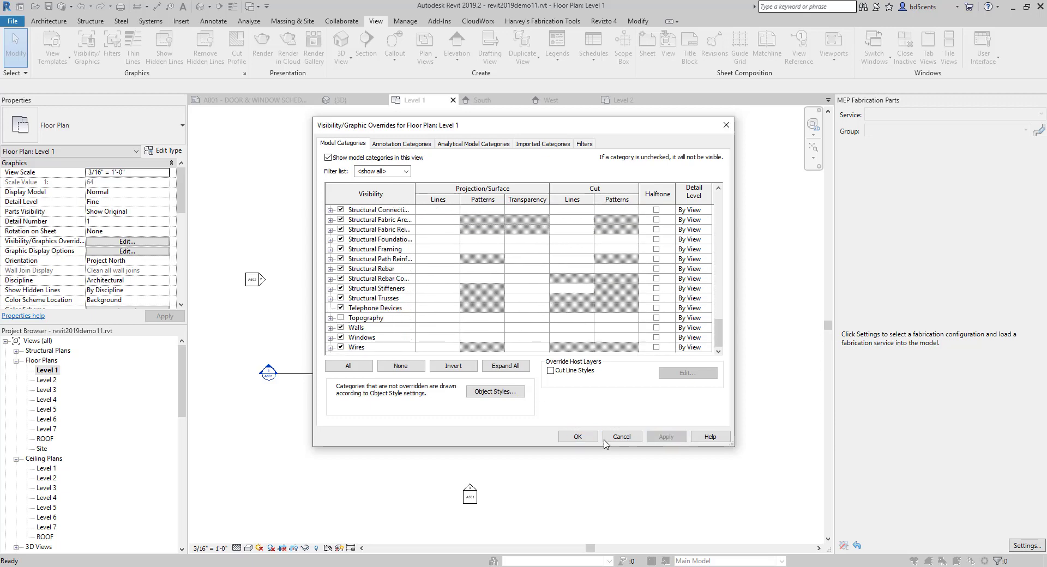
pyautogui.click(588, 439)
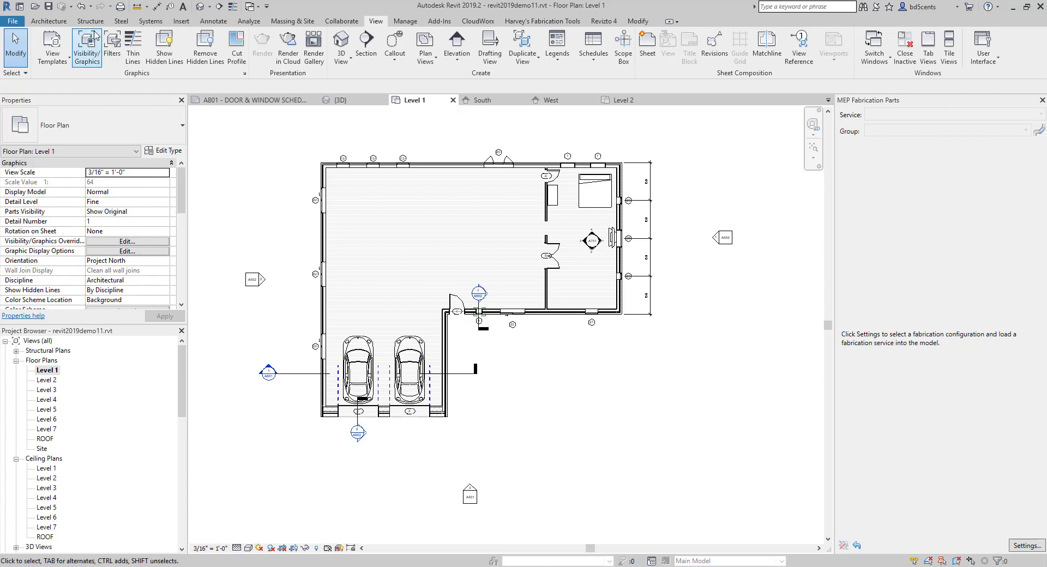
# Start an architectural wall using the basic wall type Interior - 5" Partition (2-hr).
pyautogui.click(49, 21)
pyautogui.click(47, 57)
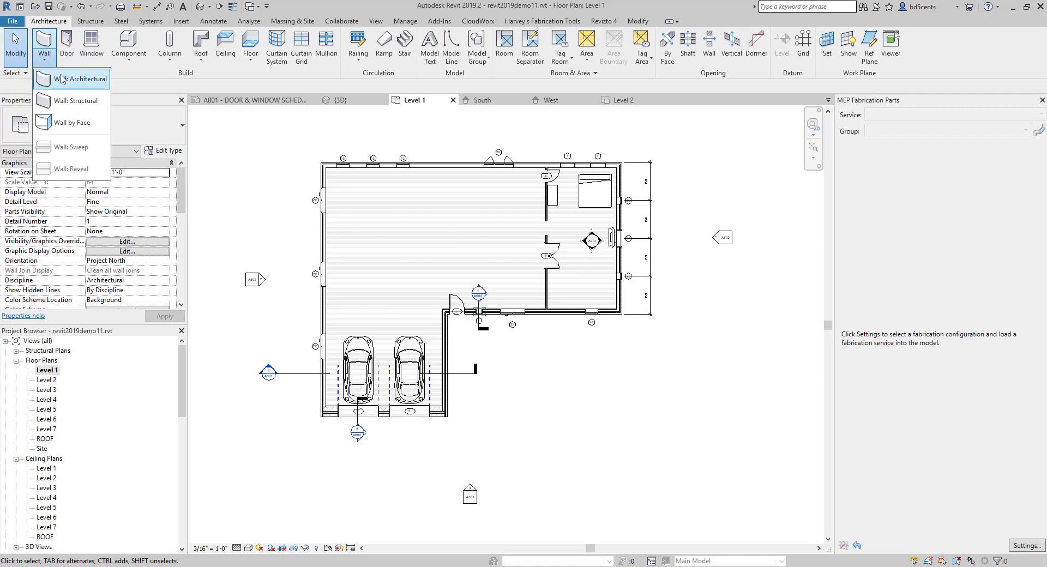
pyautogui.click(70, 77)
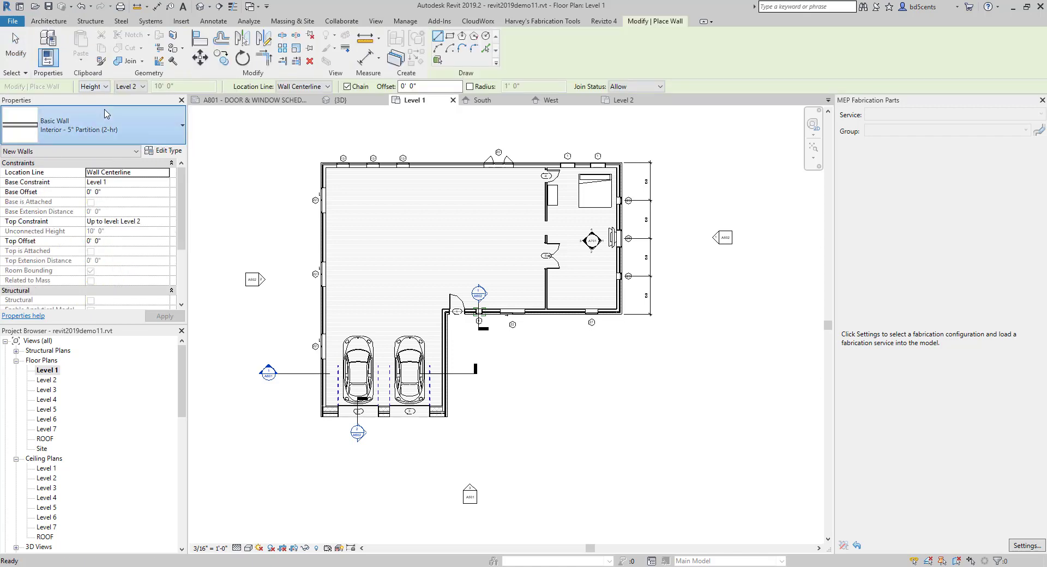
pyautogui.click(108, 116)
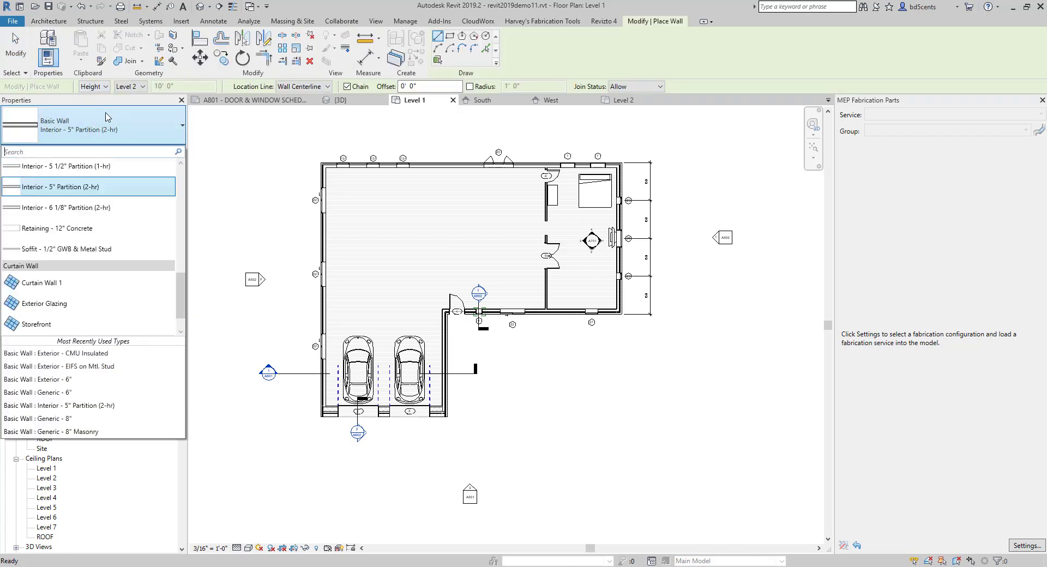
pyautogui.click(100, 187)
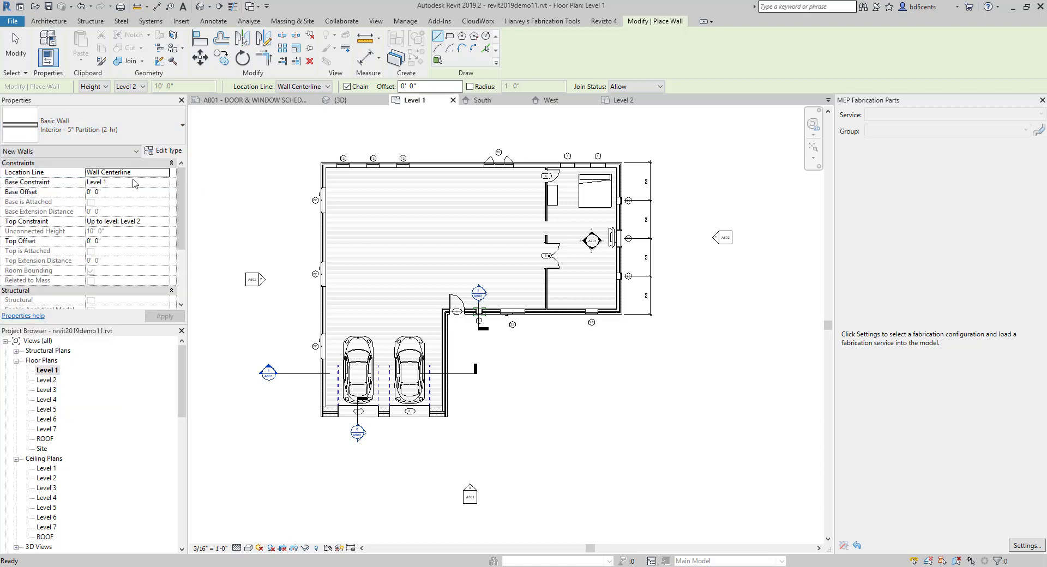
# Duplicate the Interior - 5" Partition (2-hr) wall type under the name Gallatin 5/8"3.5core5/8".
pyautogui.click(163, 151)
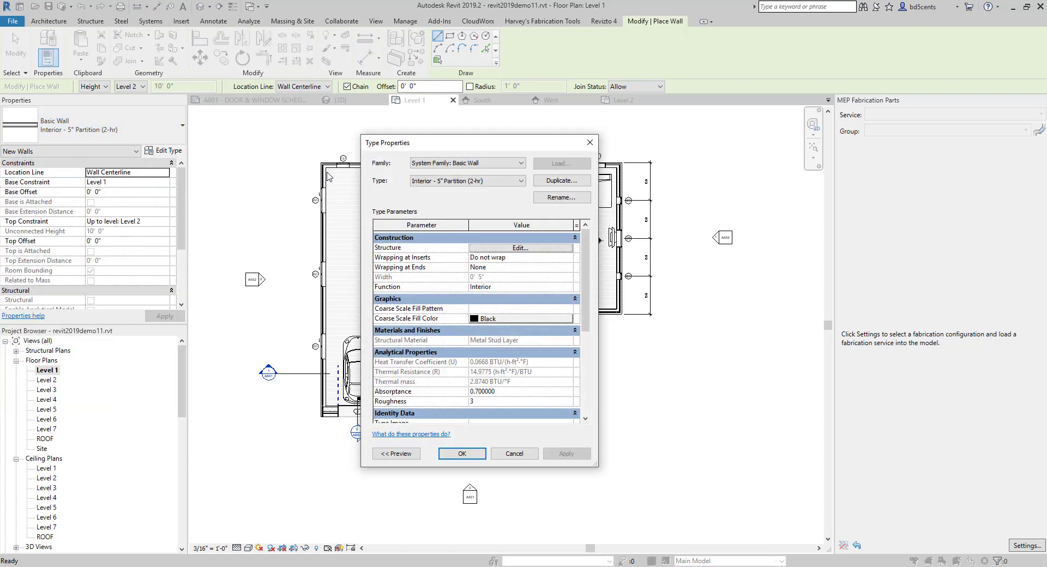
pyautogui.click(557, 182)
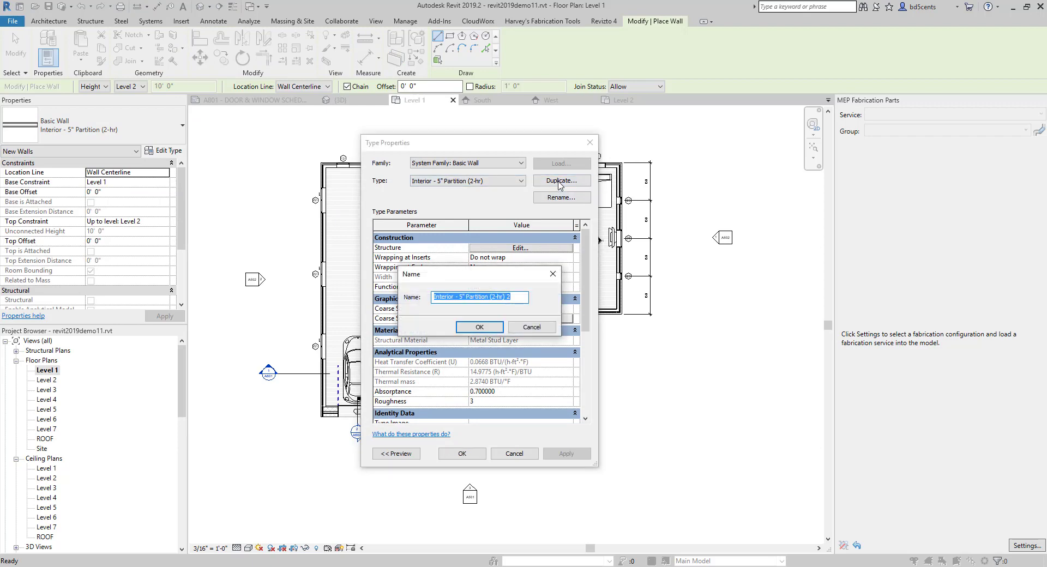
pyautogui.write('Gallatin 5/8"3.5core5/8"')
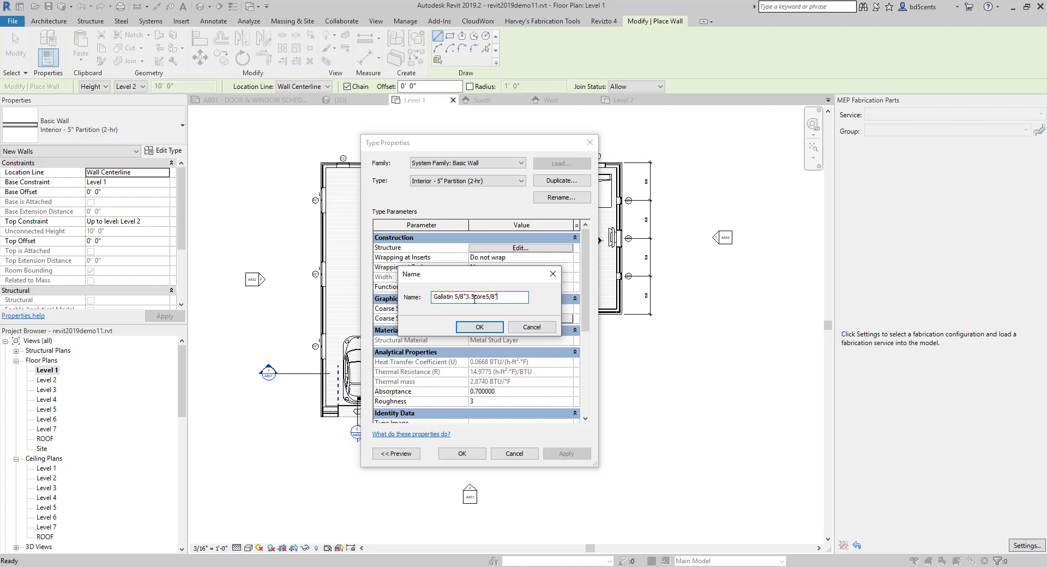
pyautogui.click(479, 327)
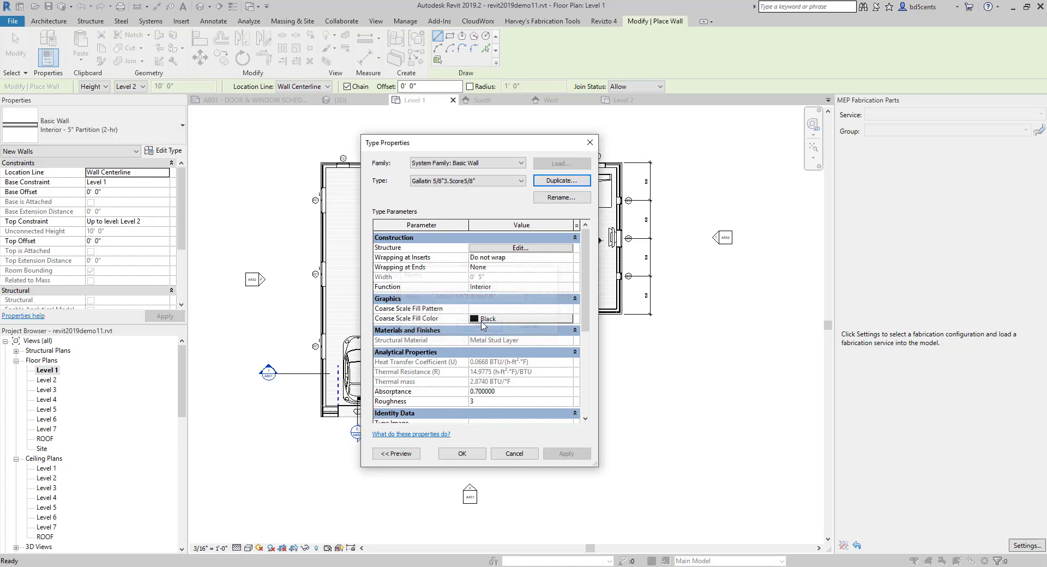
# Rename the duplicated wall type to Gallatin - 5/8"3.5core5/8" and check its entry among the wall types.
pyautogui.click(465, 186)
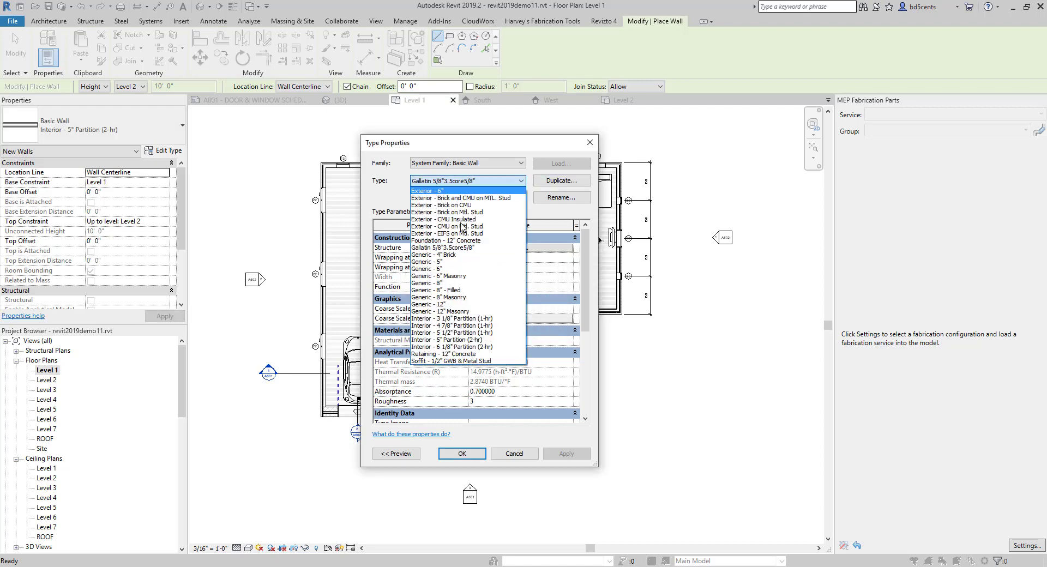
pyautogui.click(458, 243)
pyautogui.click(548, 197)
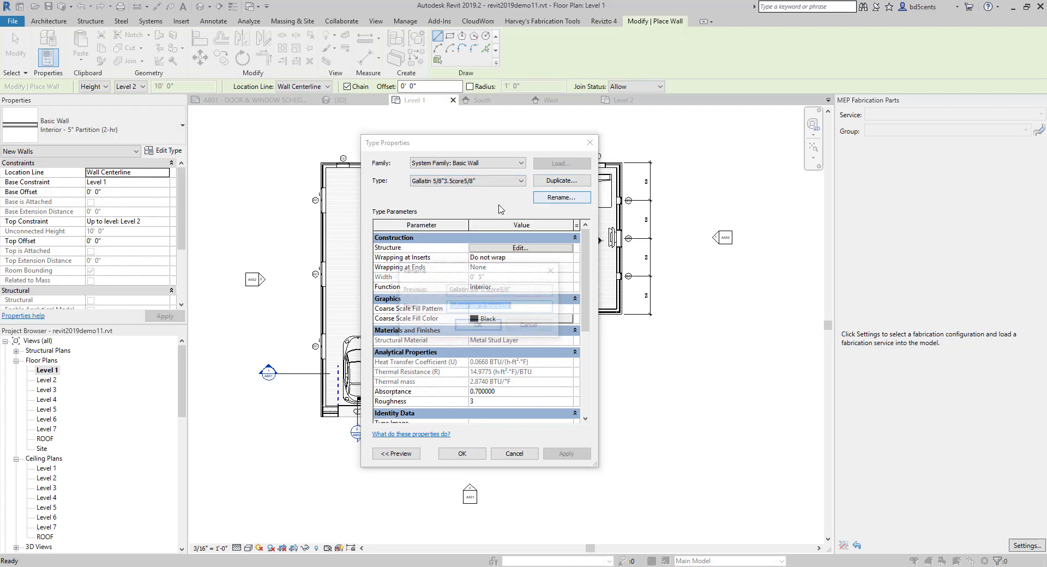
pyautogui.click(470, 307)
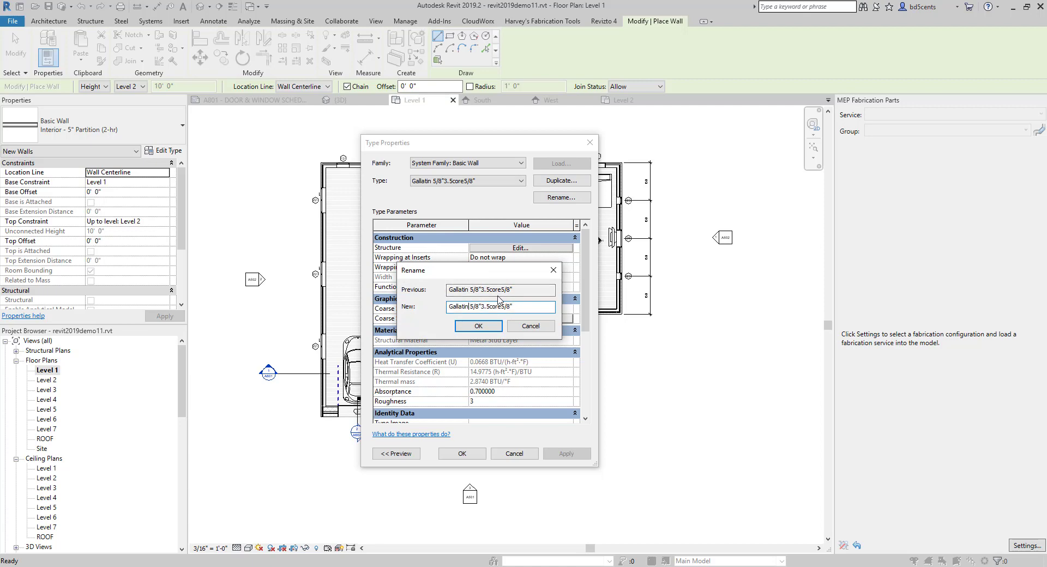
pyautogui.write('-')
pyautogui.click(480, 325)
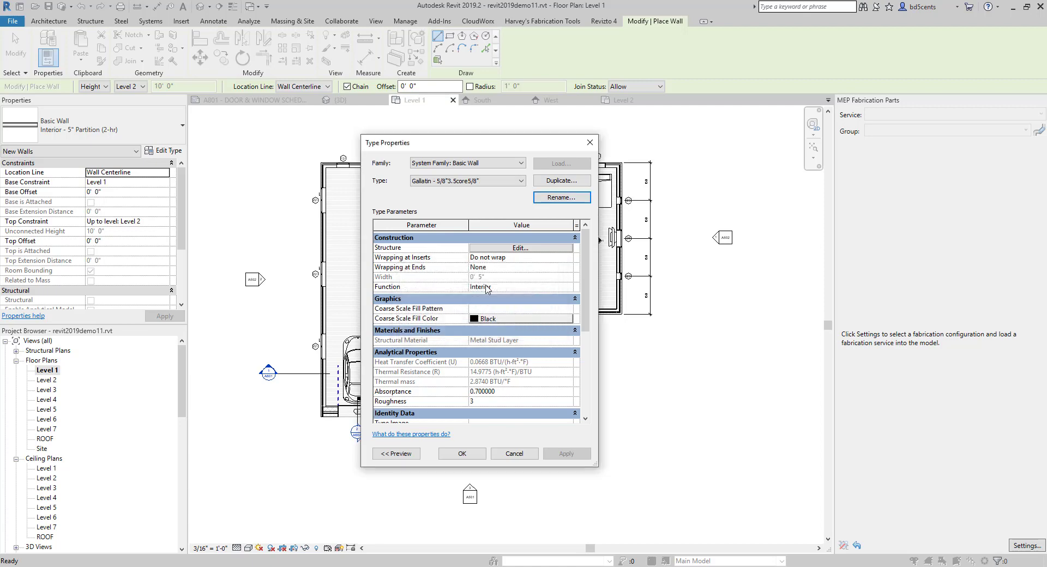
pyautogui.click(509, 182)
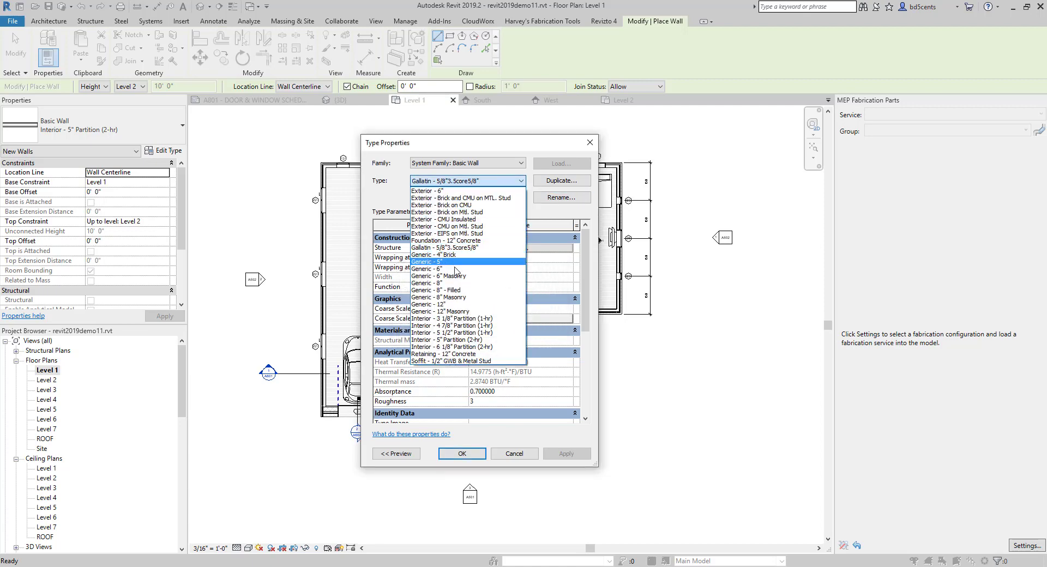
pyautogui.click(471, 184)
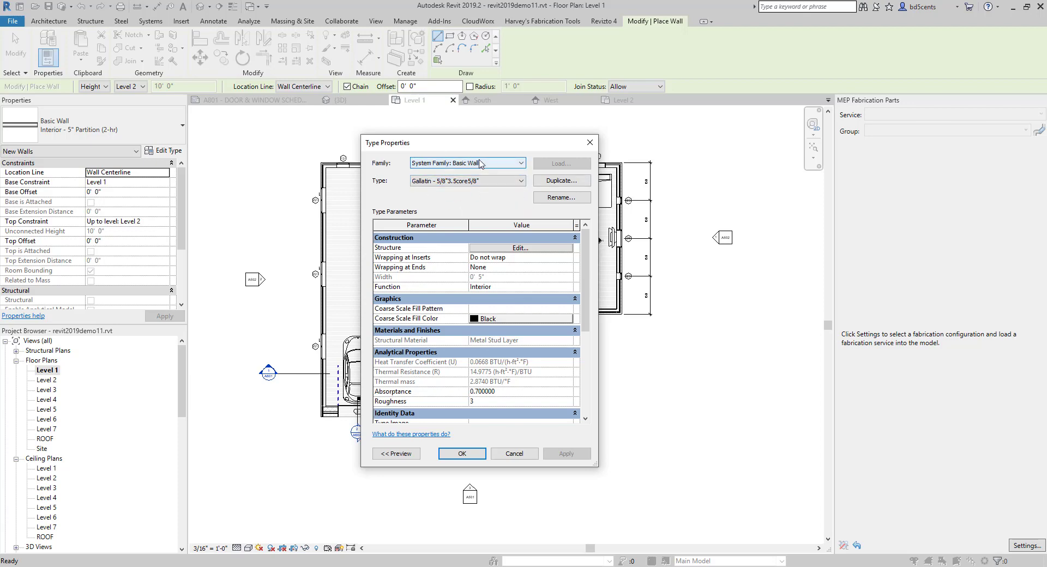
# Edit the wall type's structure and delete all four gypsum Finish 2 [5] layers on both sides of the core.
pyautogui.click(491, 248)
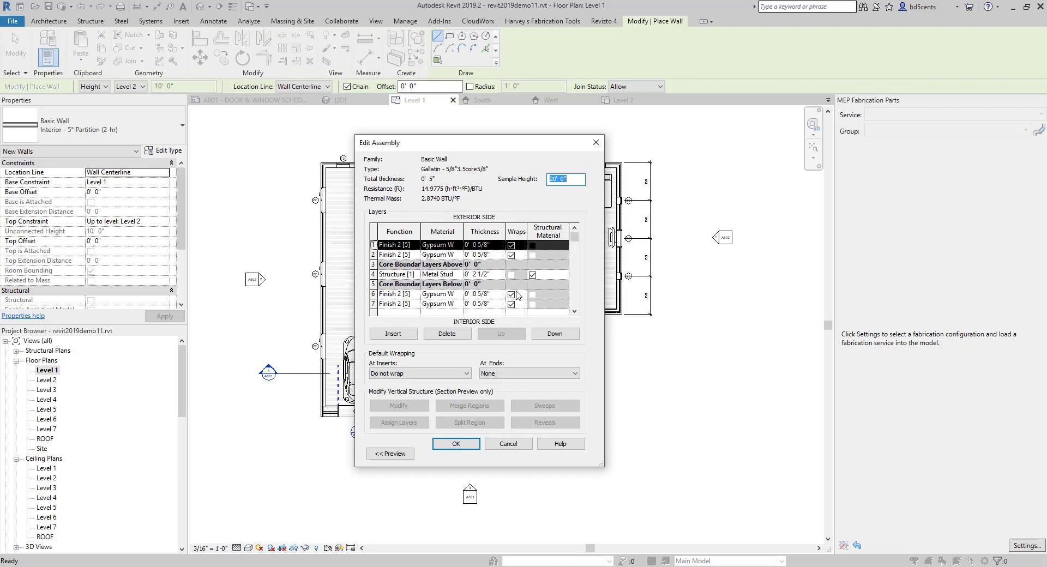
pyautogui.click(374, 254)
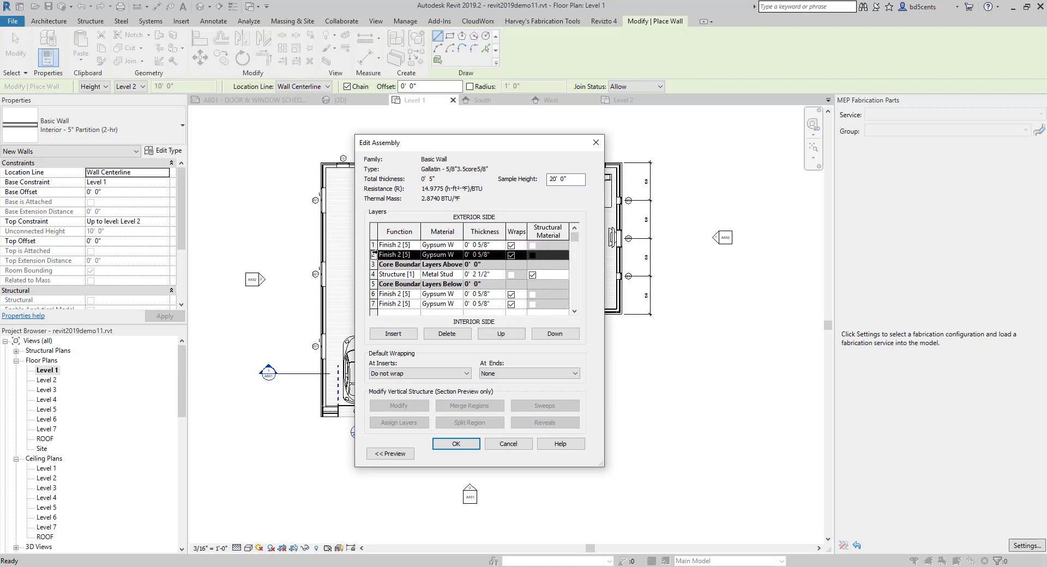
pyautogui.click(374, 245)
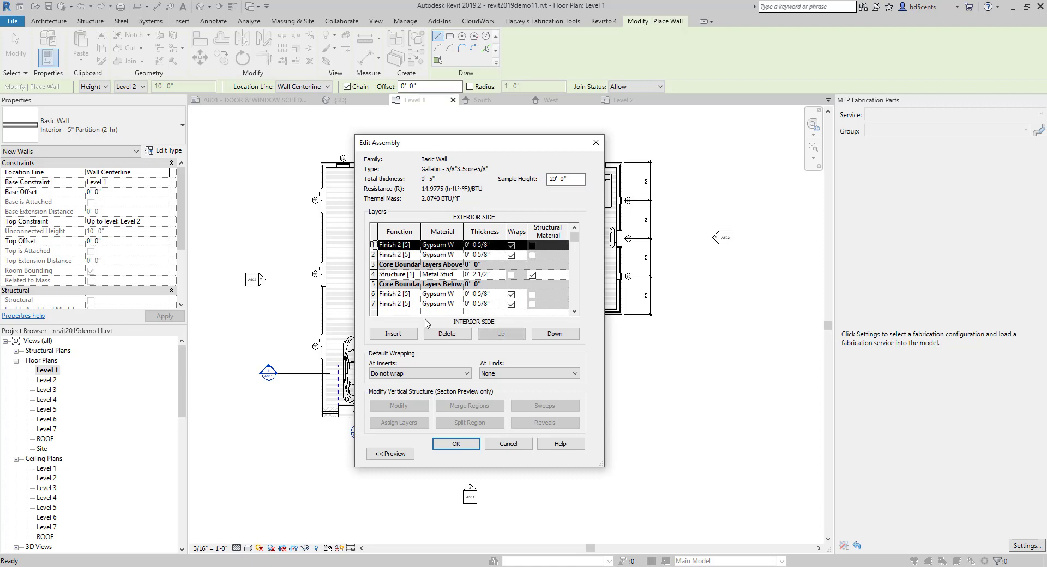
pyautogui.click(439, 334)
pyautogui.click(440, 334)
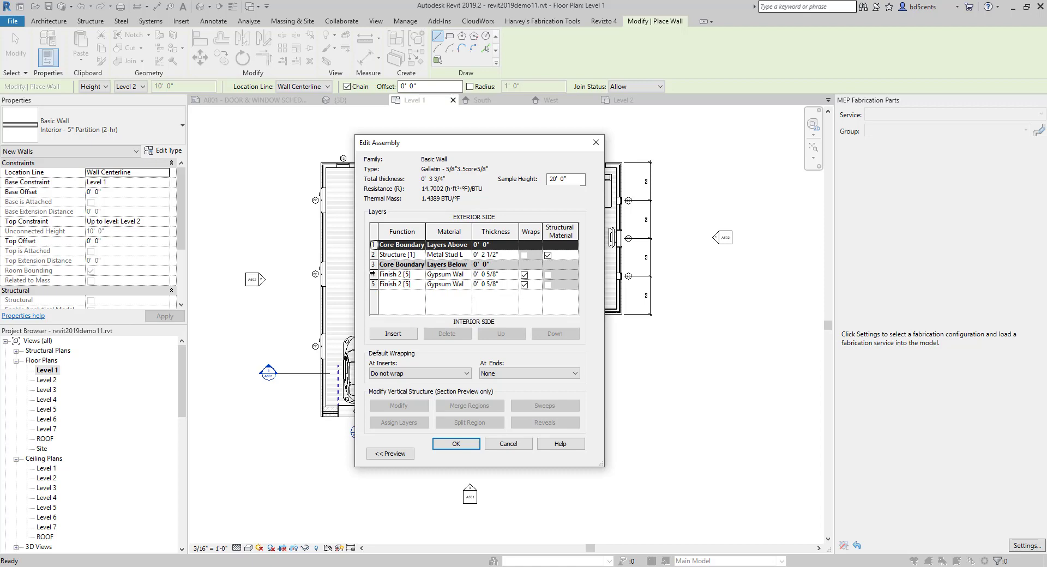
pyautogui.click(373, 273)
pyautogui.click(444, 333)
pyautogui.click(445, 333)
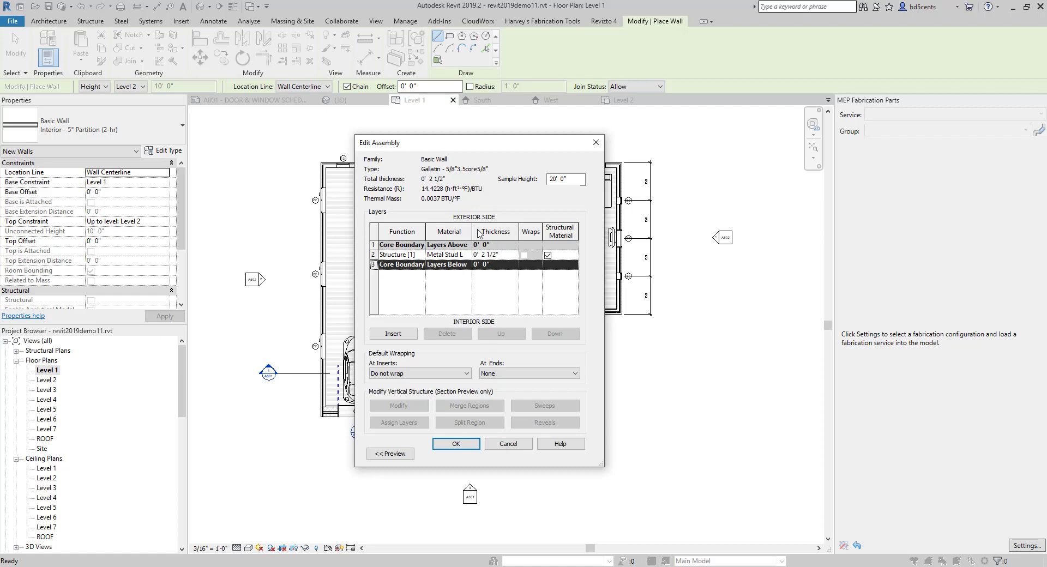
# Insert two new layers in the wall assembly, one outside each core boundary on the interior and exterior sides.
pyautogui.click(404, 330)
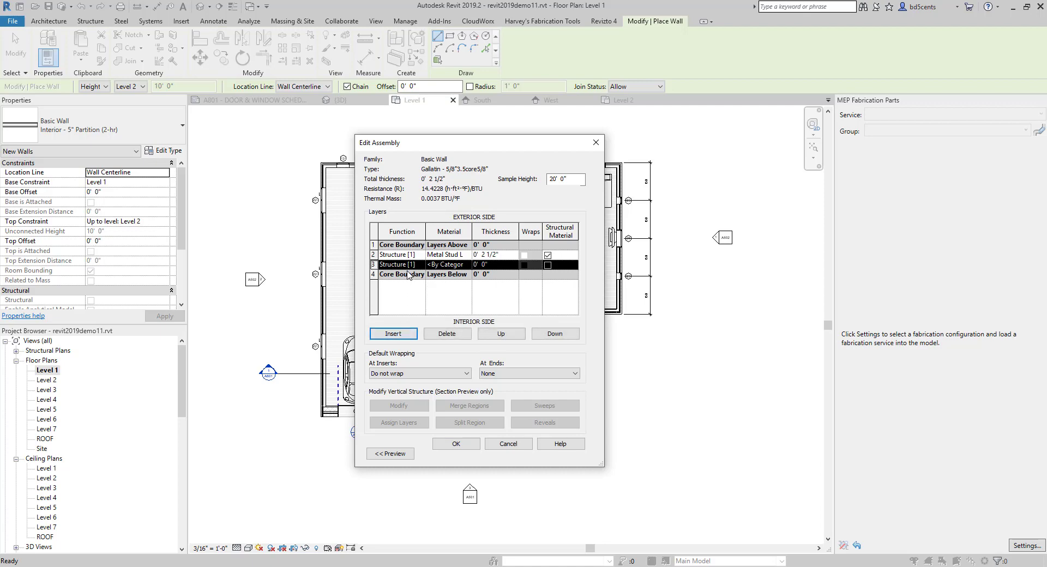
pyautogui.click(554, 333)
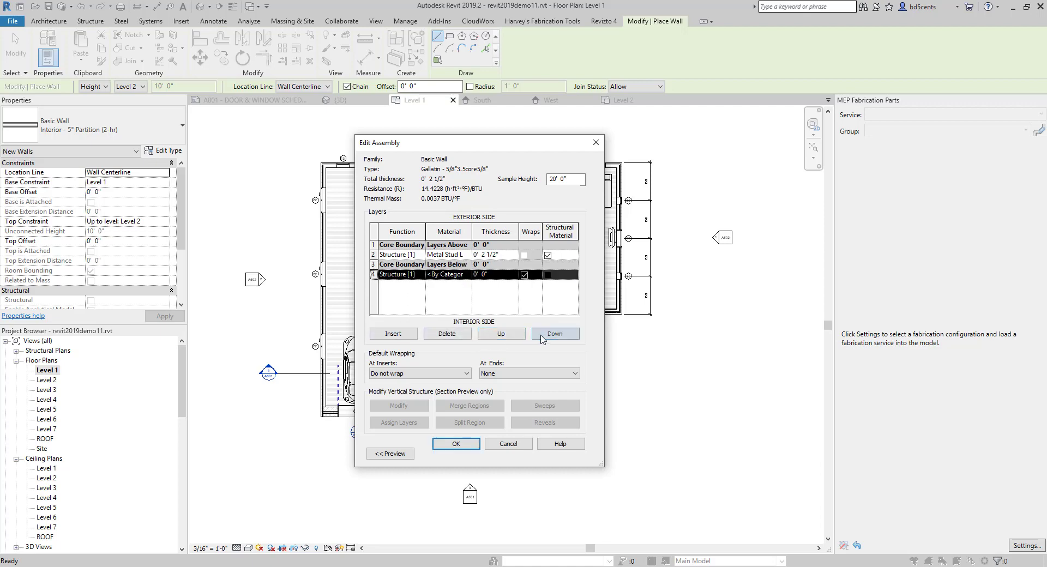
pyautogui.click(393, 333)
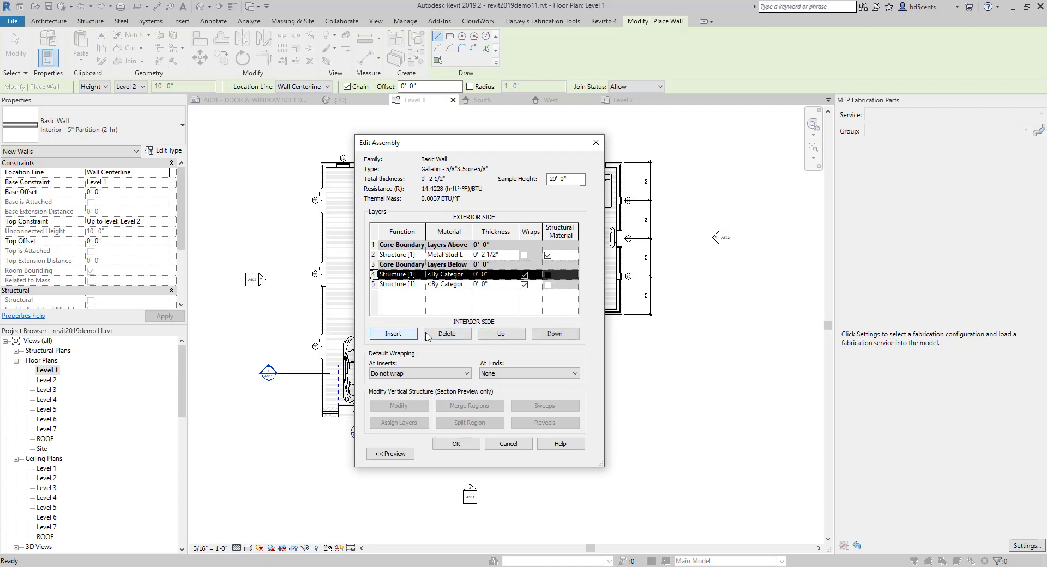
pyautogui.click(493, 334)
pyautogui.click(494, 334)
pyautogui.click(493, 334)
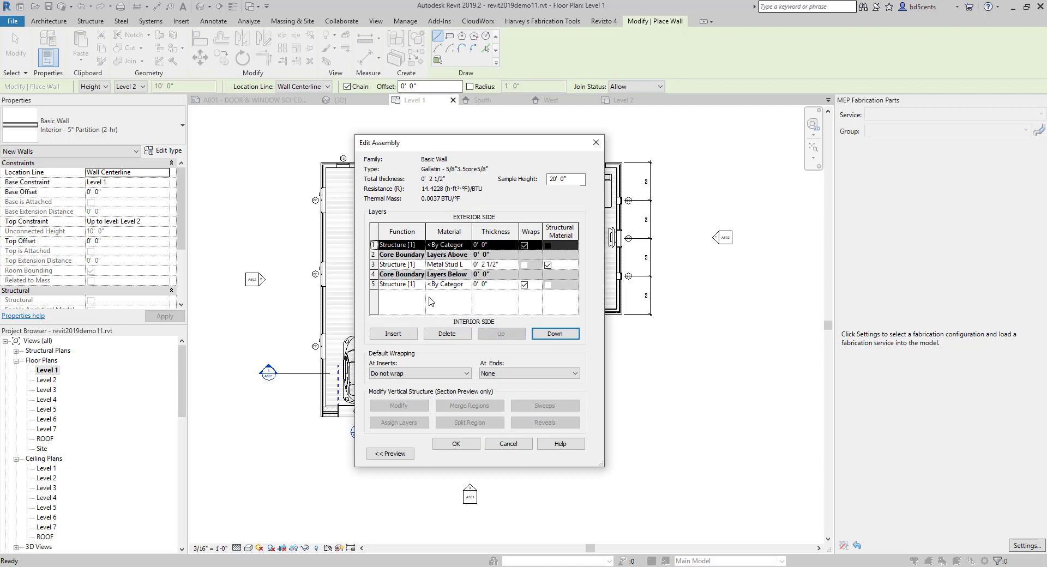
# Set the function of both new outer layers to Finish 1 [4].
pyautogui.click(404, 285)
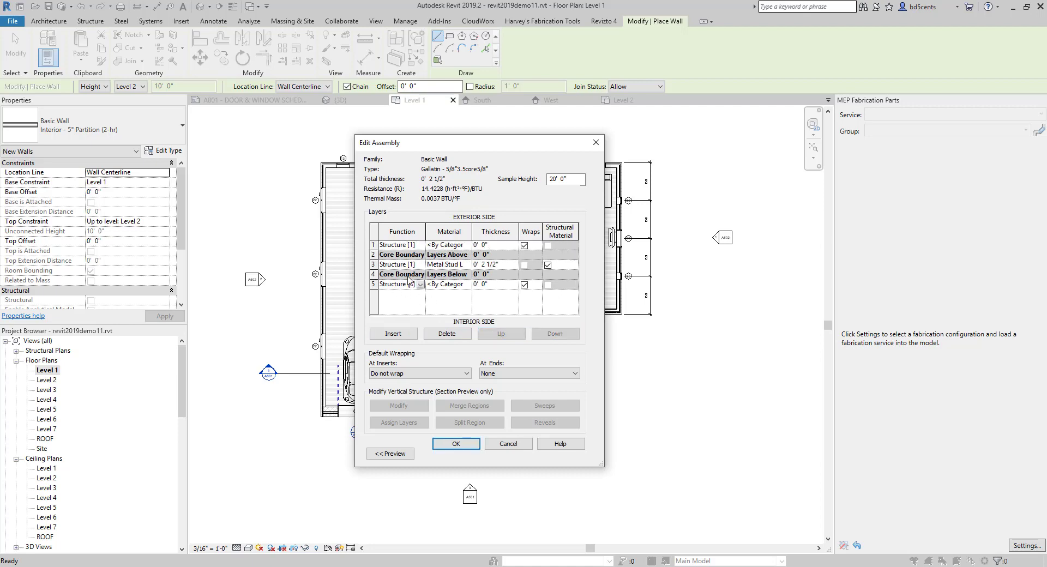
pyautogui.click(407, 245)
pyautogui.click(420, 246)
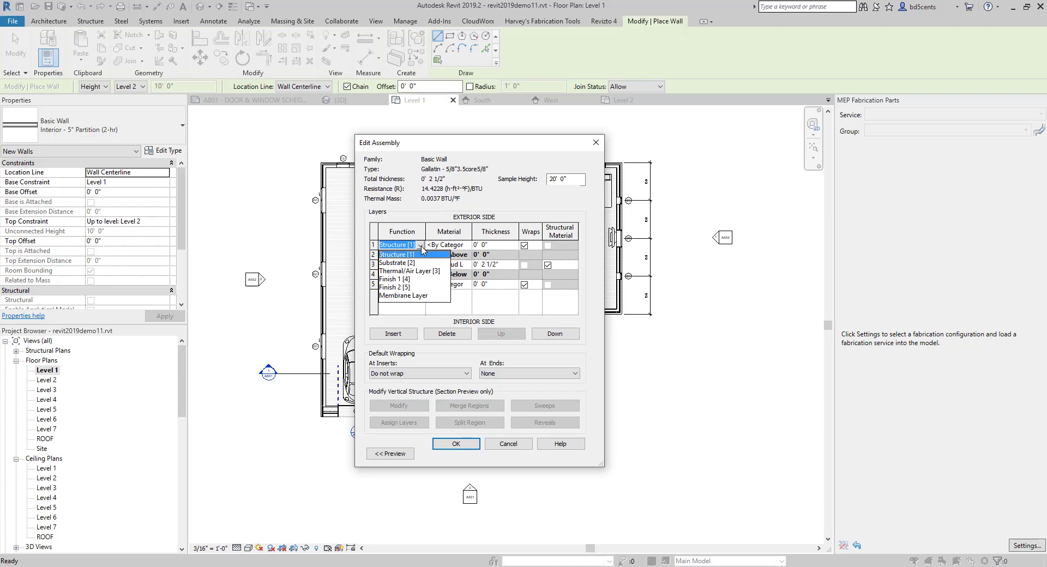
pyautogui.click(407, 279)
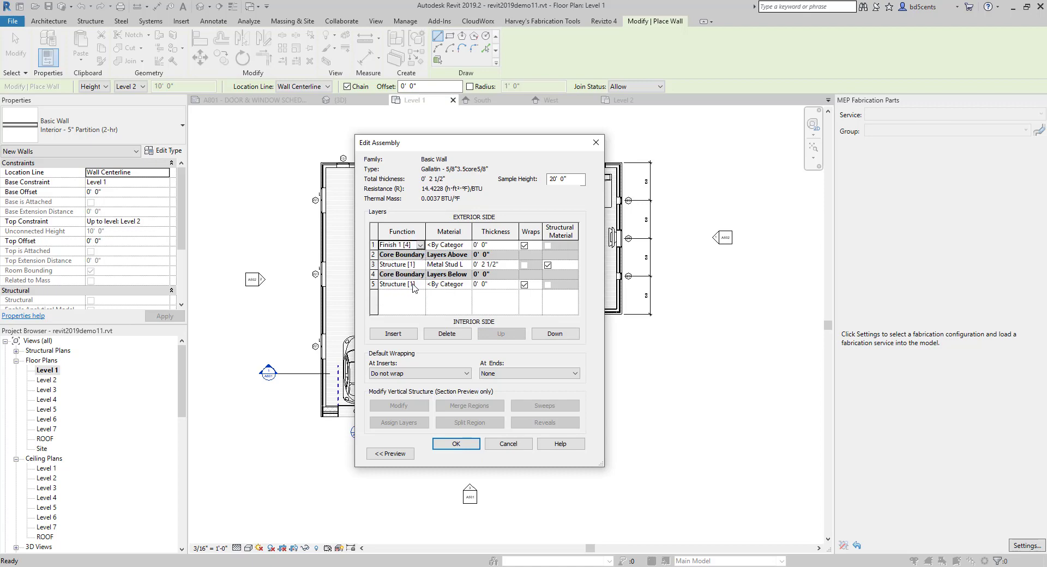
pyautogui.click(416, 285)
pyautogui.click(417, 285)
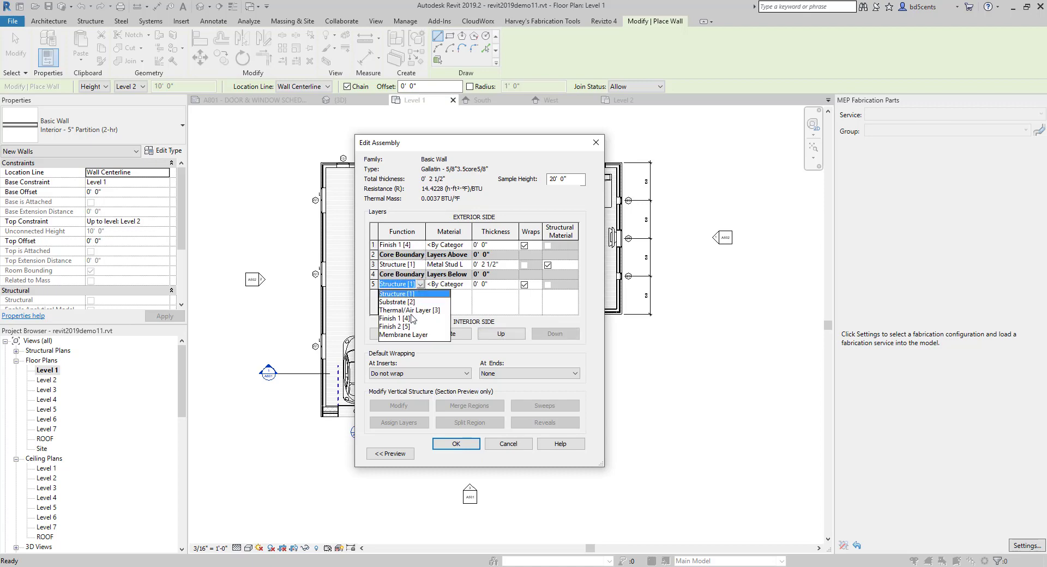
pyautogui.click(412, 318)
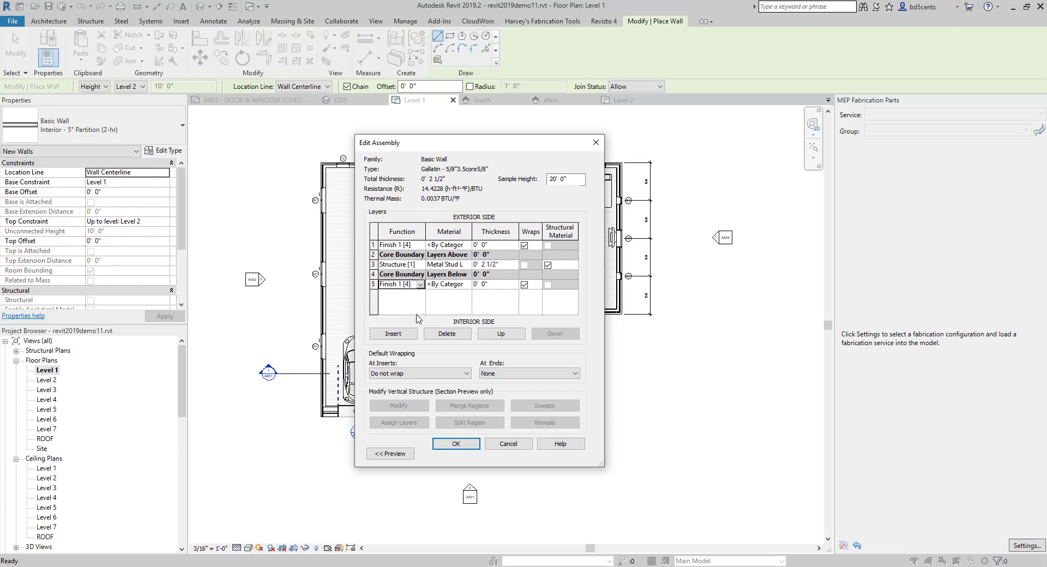
# Assign the Gypsum Wall Board material to both Finish 1 [4] layers, searching the materials for "gypsum wall".
pyautogui.click(465, 247)
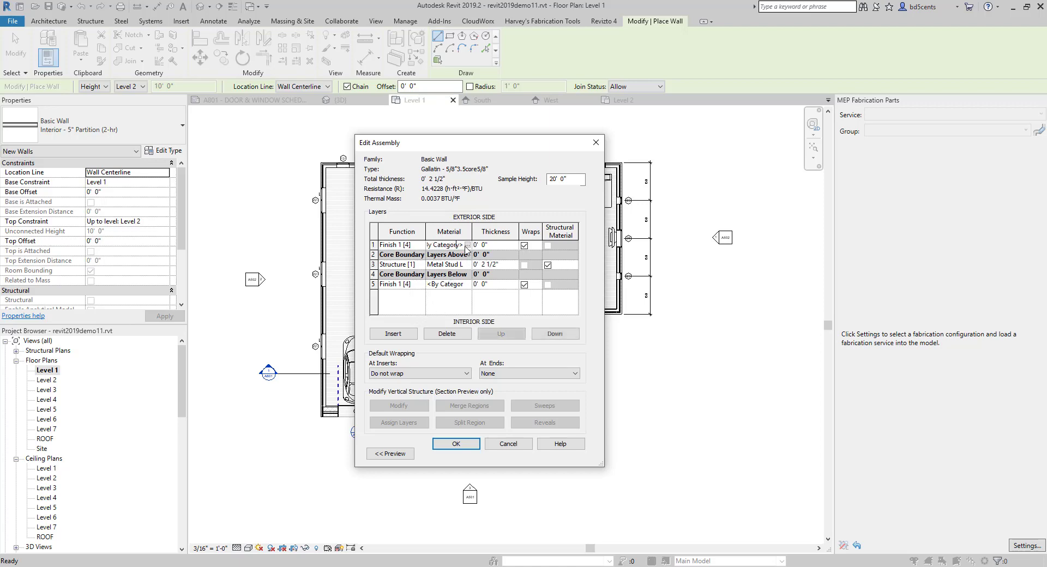
pyautogui.click(467, 245)
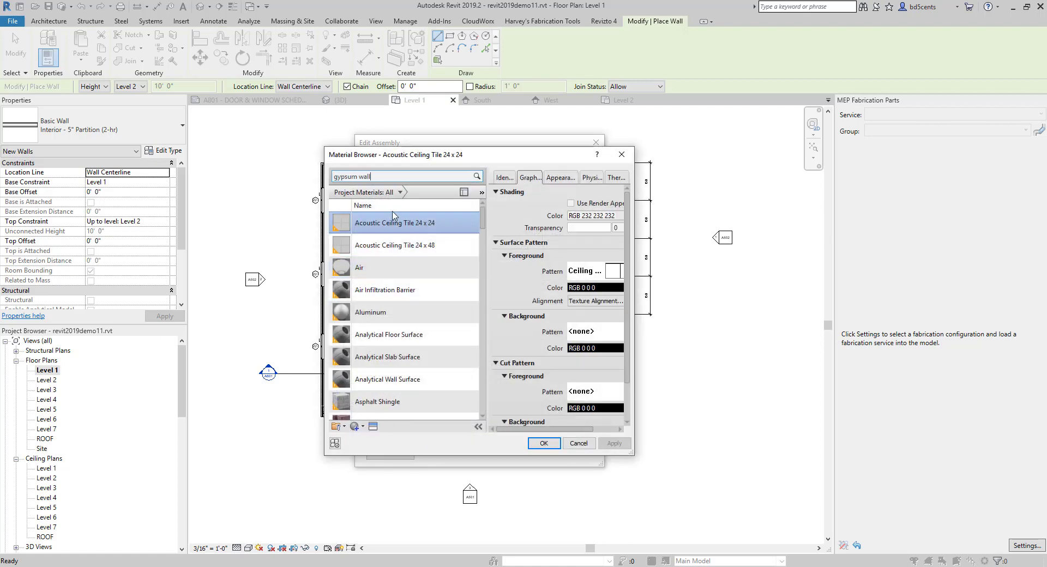
pyautogui.click(415, 237)
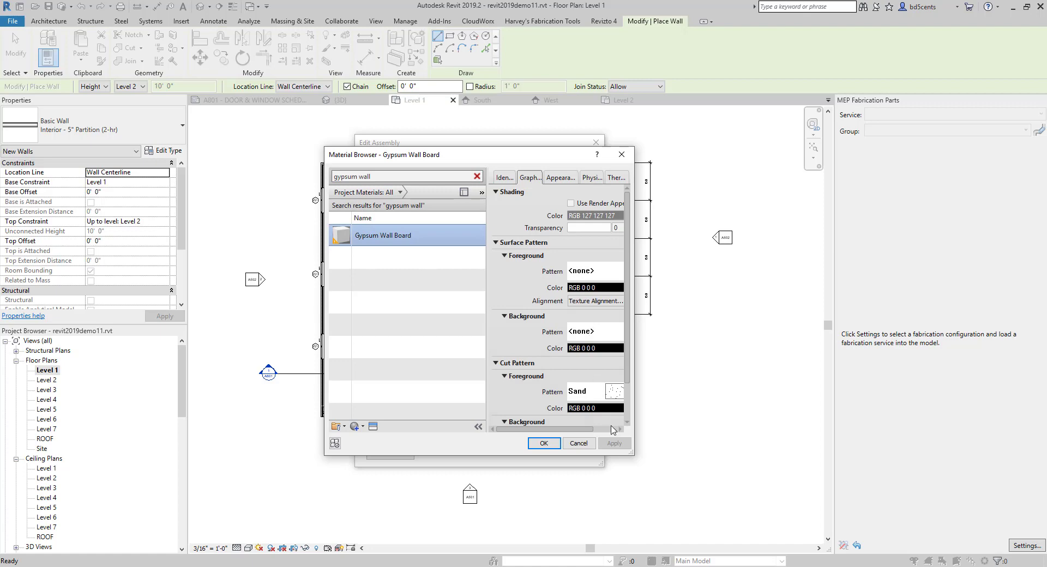
pyautogui.moveTo(337, 246)
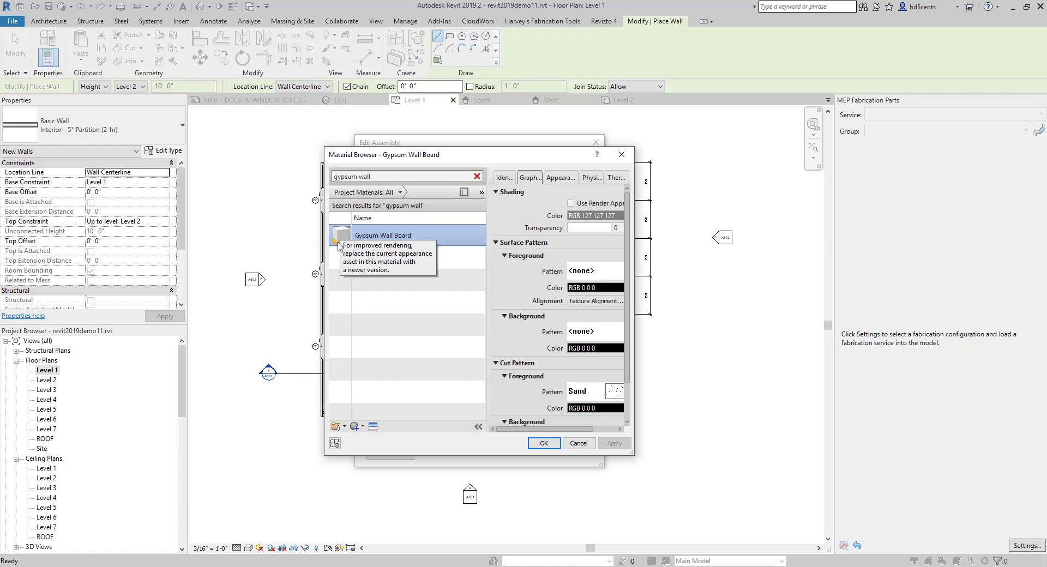
pyautogui.click(544, 443)
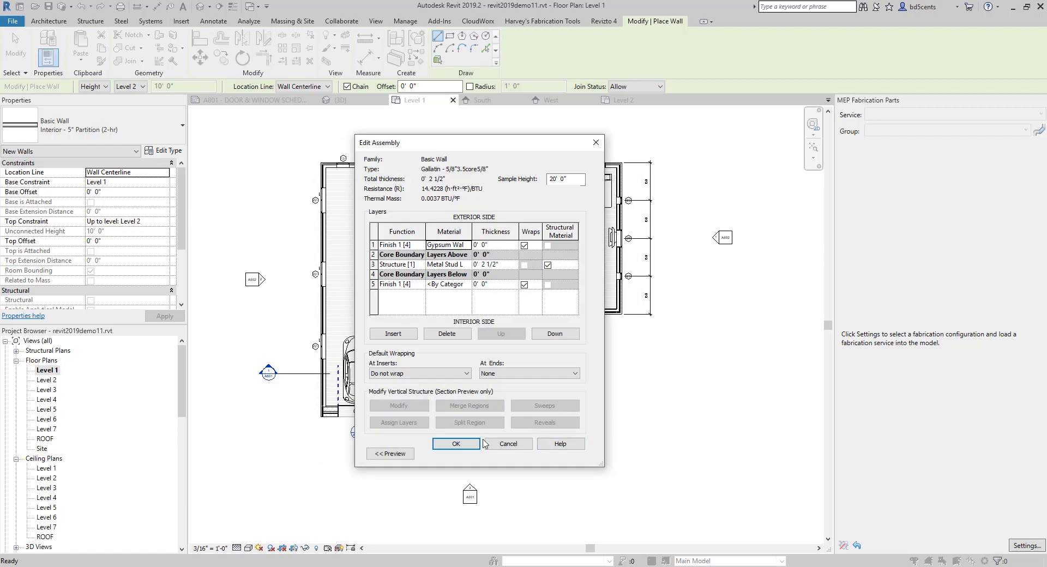
pyautogui.click(469, 287)
pyautogui.click(468, 285)
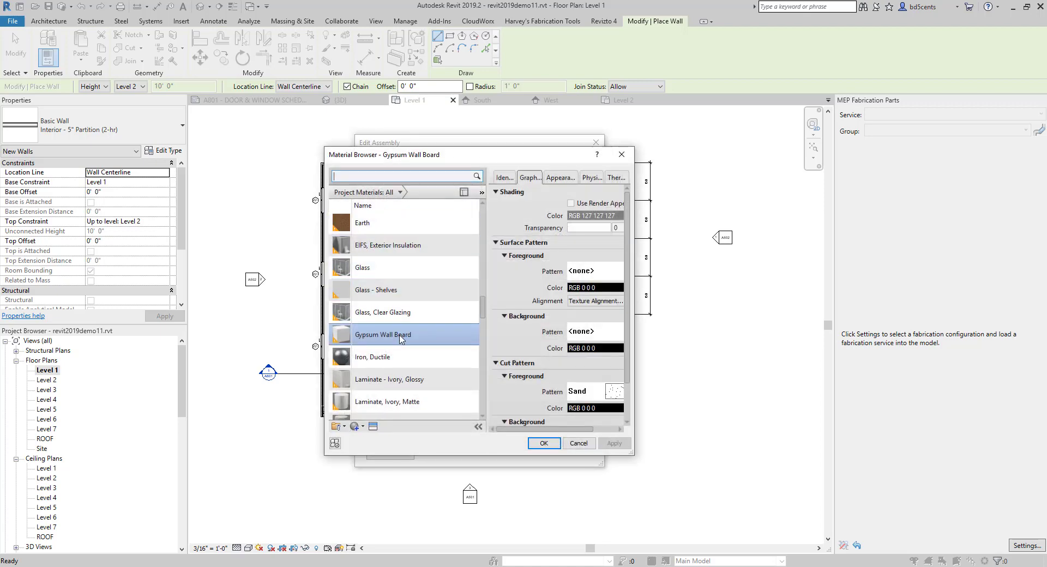
pyautogui.click(543, 444)
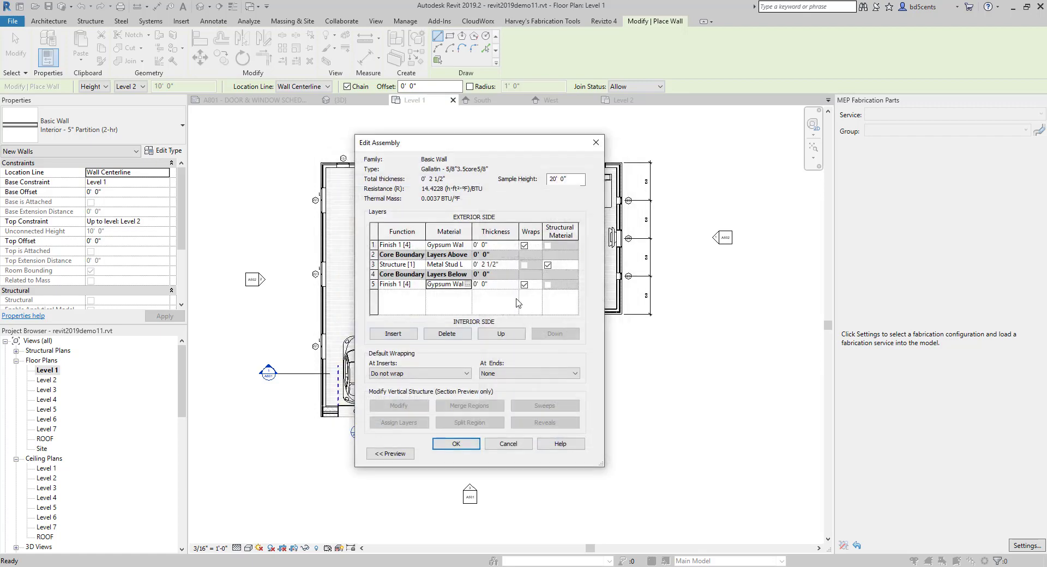
# Search the project materials for "timber", clear the search and assign Wood - Stained to the Structure [1] core layer.
pyautogui.click(468, 266)
pyautogui.click(466, 265)
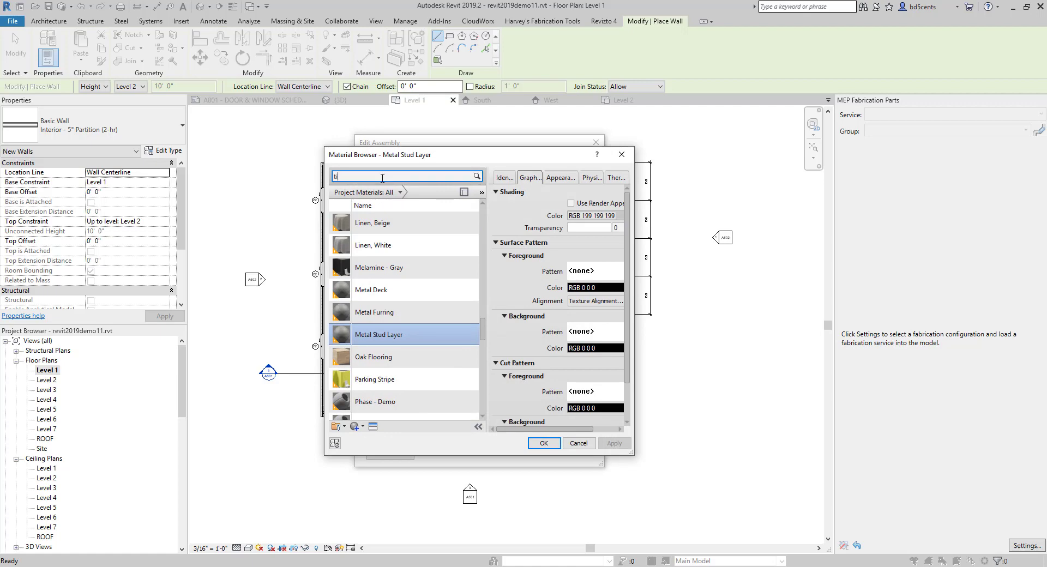
pyautogui.write('timber')
pyautogui.press('Return')
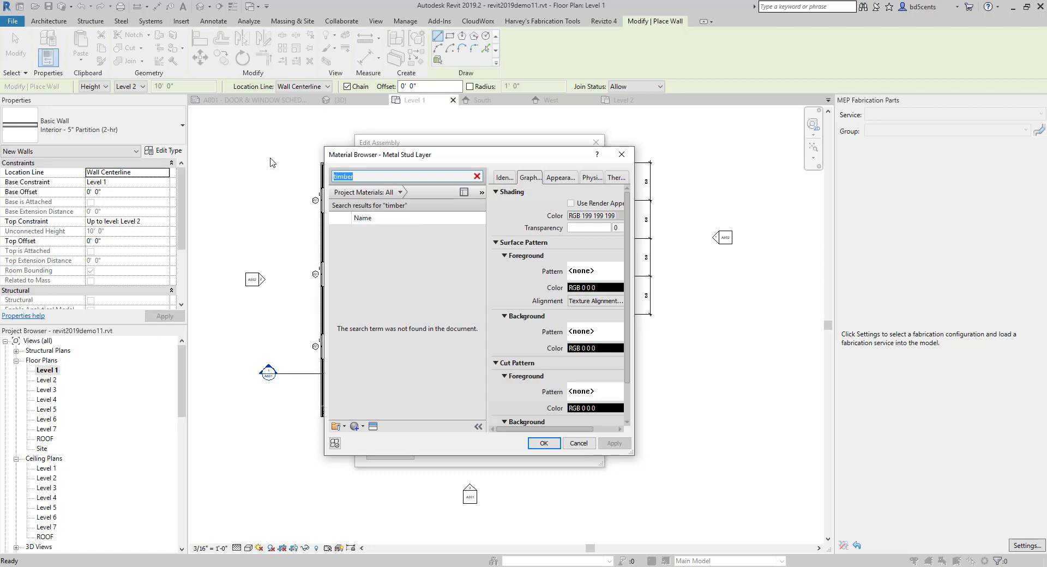
pyautogui.press('BackSpace')
pyautogui.scroll(-10, 413, 309)
pyautogui.scroll(-15, 430, 322)
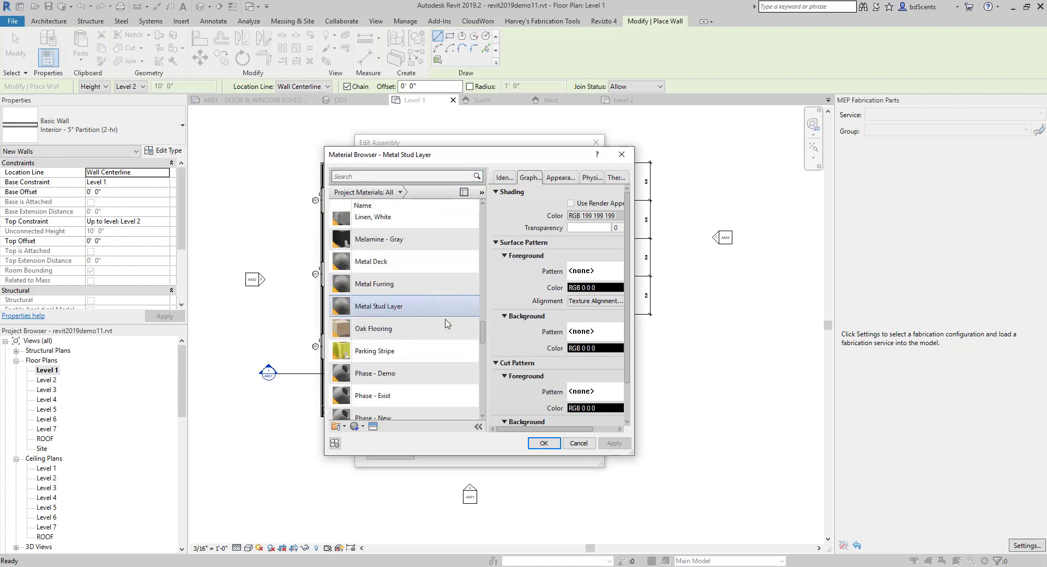
pyautogui.click(386, 409)
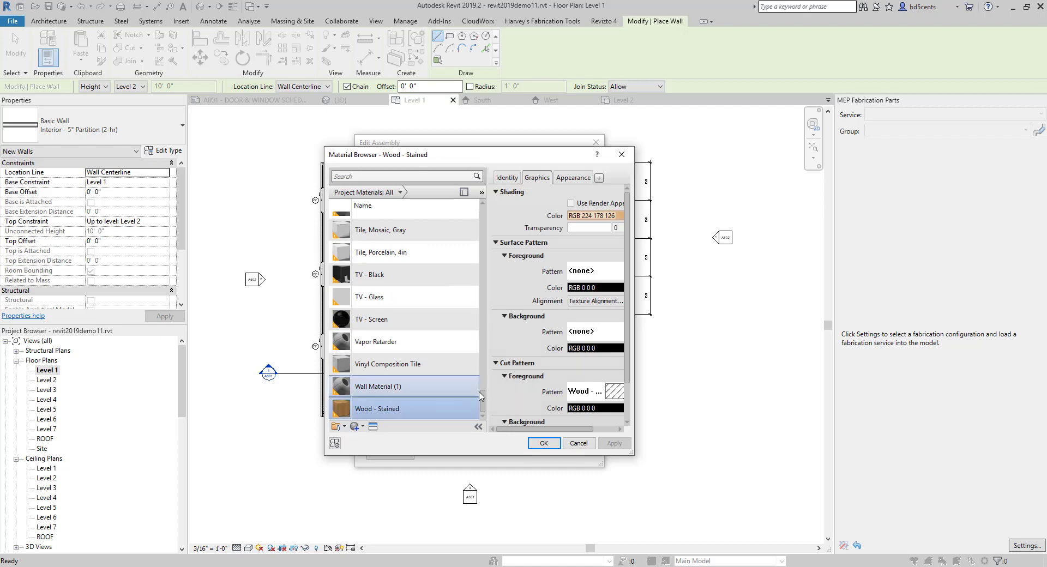
pyautogui.click(544, 443)
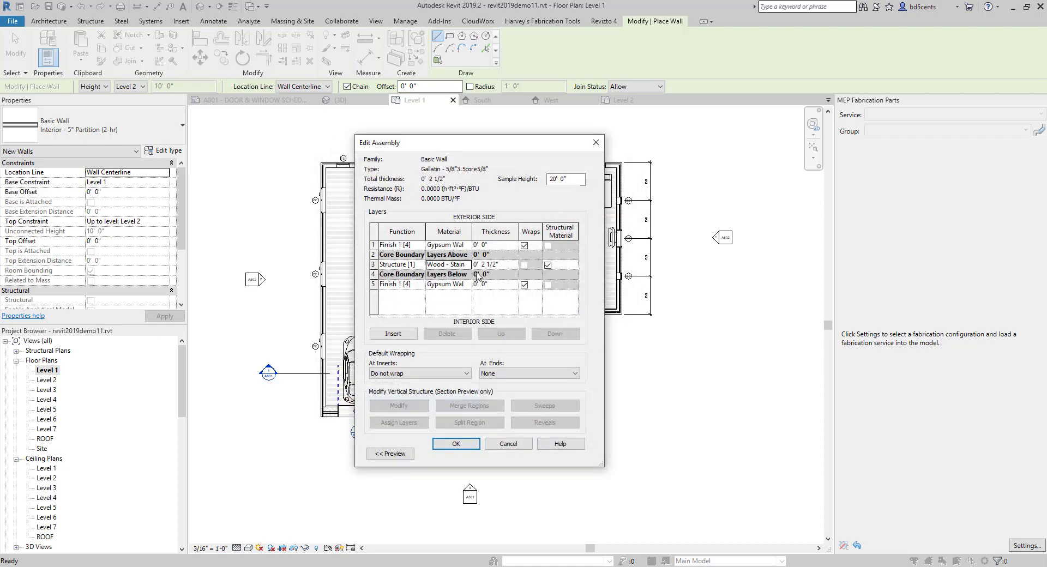
# Set the thickness of both gypsum finish layers to 5/8" and the wood structure layer to 3 1/2".
pyautogui.click(488, 245)
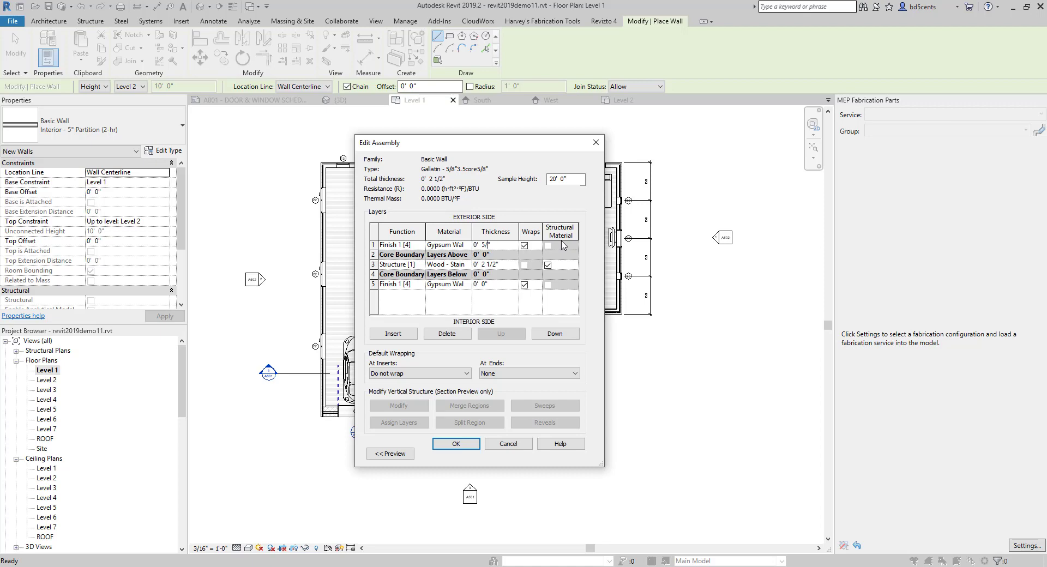
pyautogui.click(485, 284)
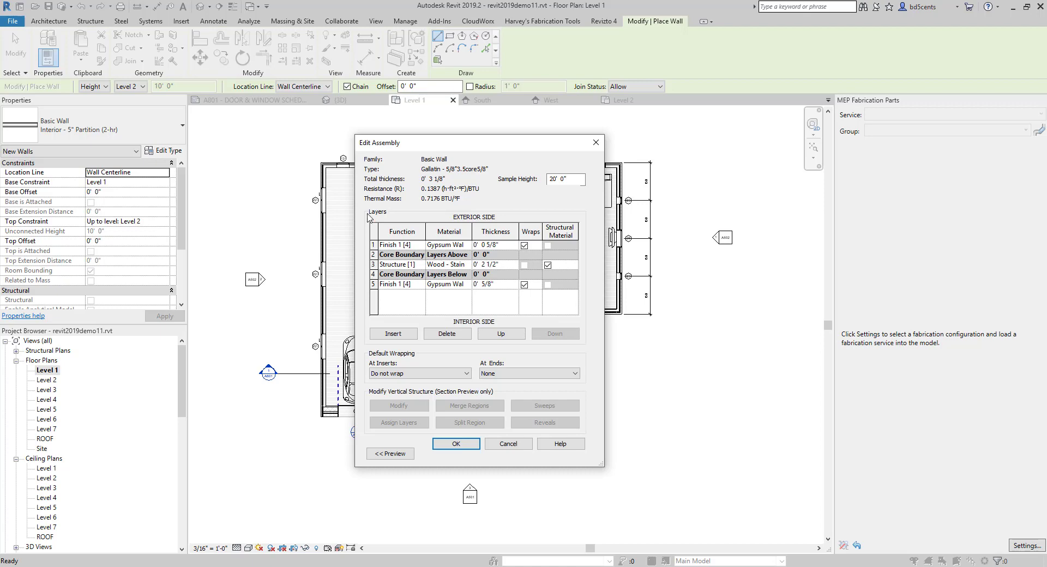
pyautogui.click(485, 265)
pyautogui.doubleClick(483, 265)
pyautogui.press('BackSpace')
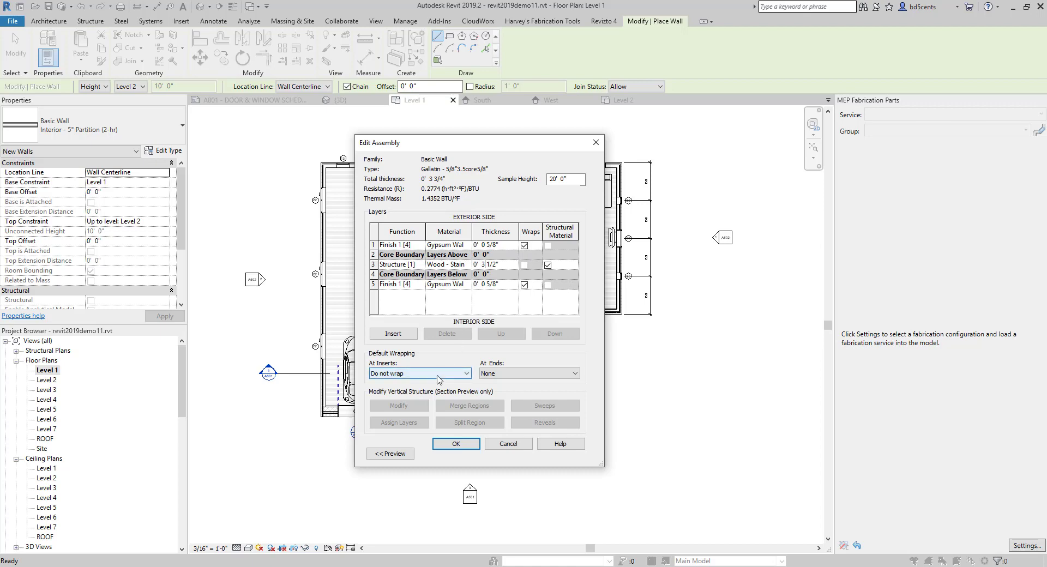
# Show the wall section preview and try a 5 1/2" thickness for the wood structure layer.
pyautogui.click(390, 453)
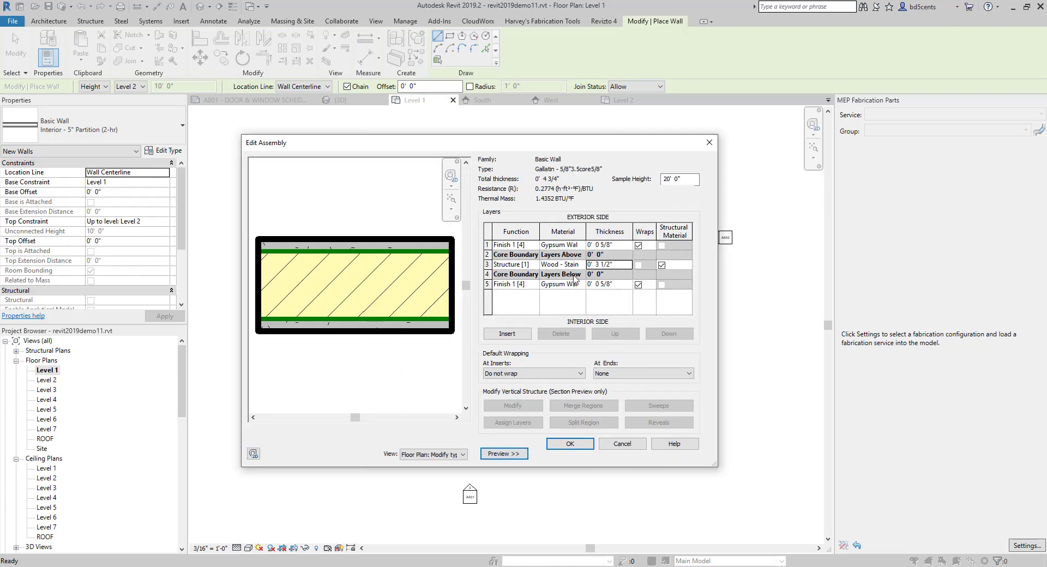
pyautogui.click(601, 265)
pyautogui.write('5')
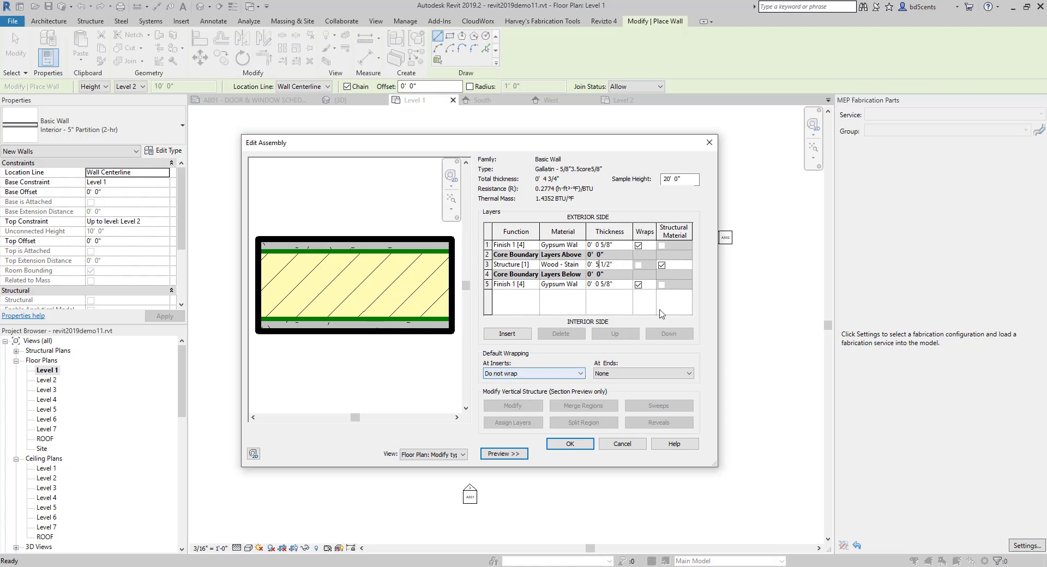
pyautogui.click(635, 285)
# Set the wood structure layer's thickness back to 3 1/2" and accept the assembly and the wall type properties.
pyautogui.click(602, 265)
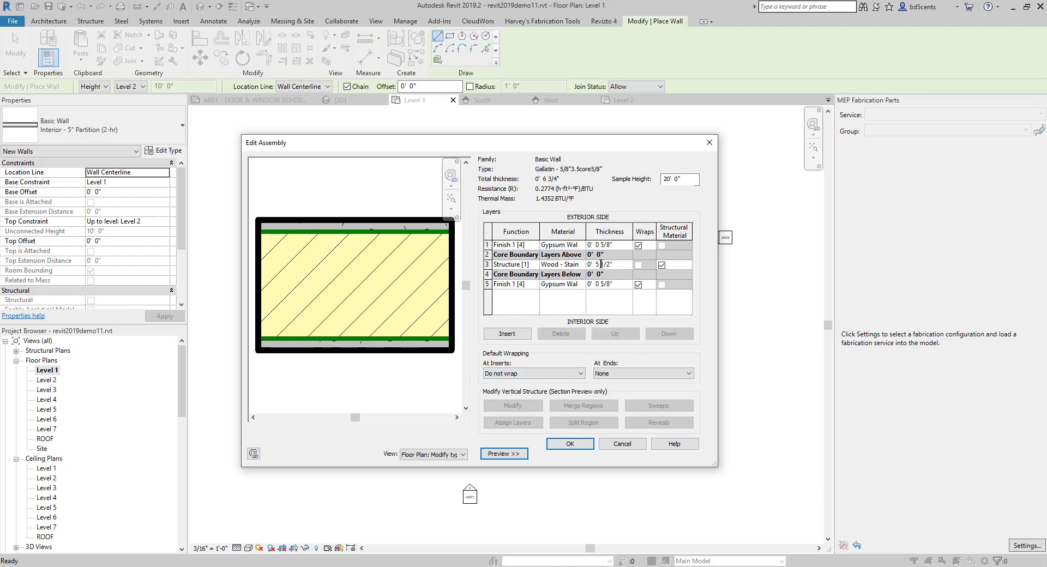
pyautogui.press('BackSpace')
pyautogui.write('3')
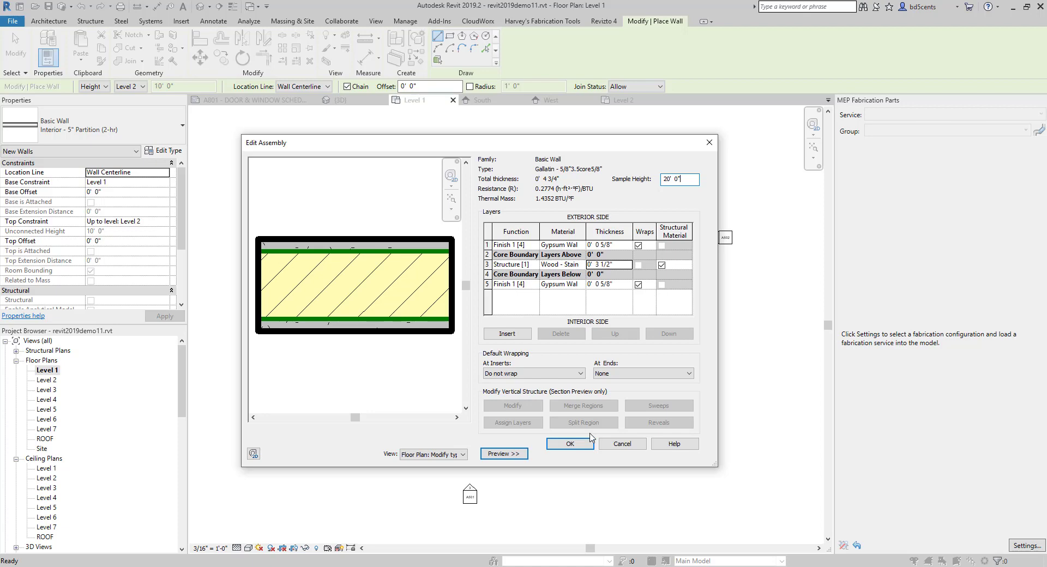
pyautogui.click(563, 442)
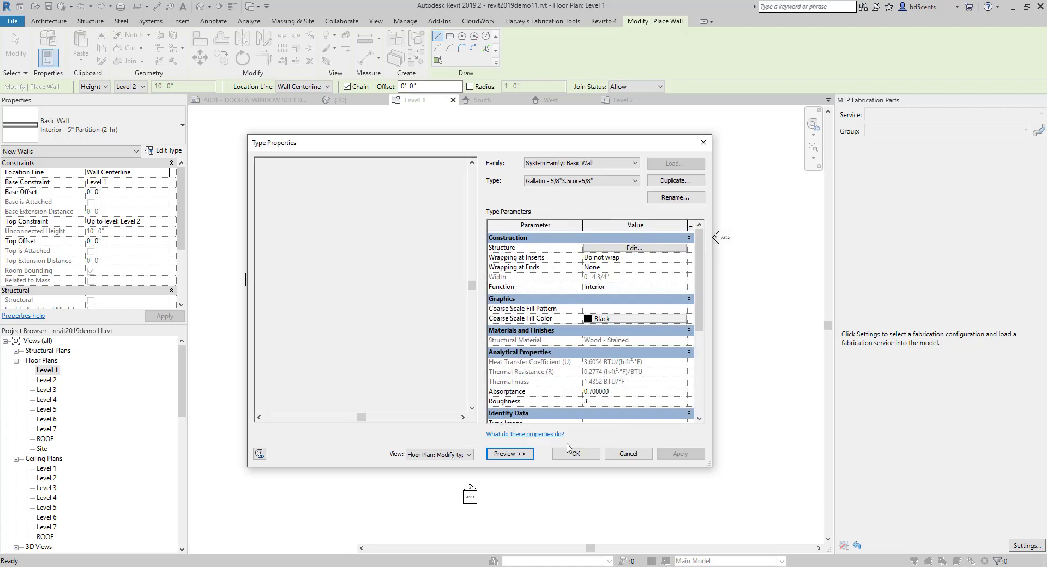
pyautogui.click(577, 517)
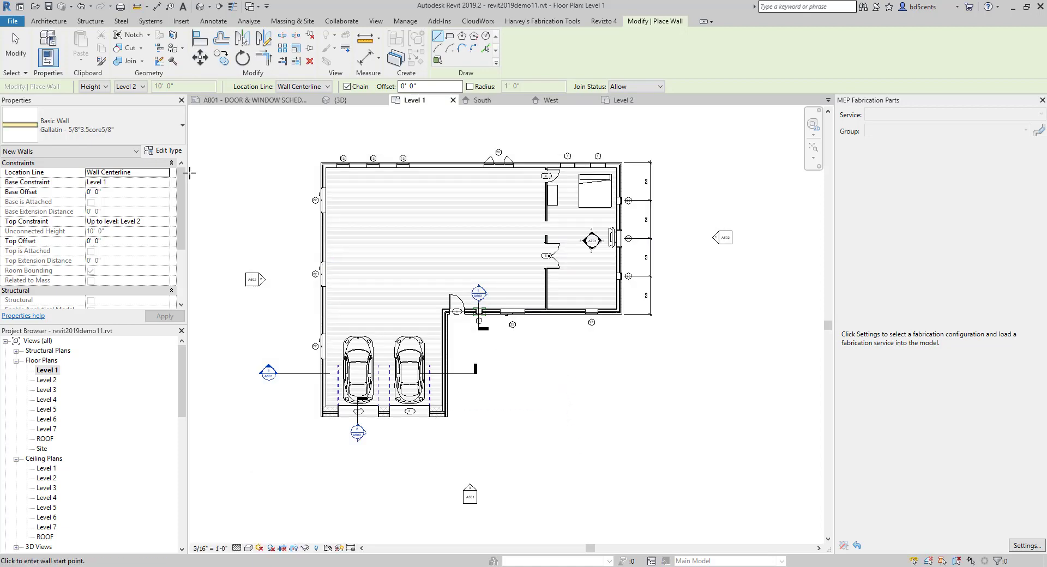
pyautogui.scroll(2, 493, 393)
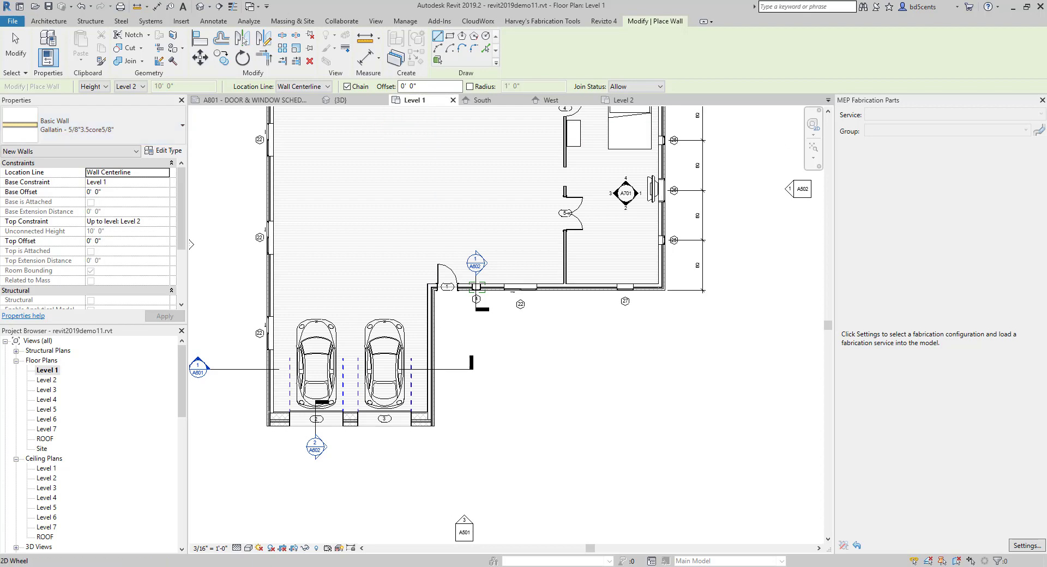
# Switch to Chrome and search Google for "Plumbing Wet Wall".
pyautogui.moveTo(1046, 60); pyautogui.dragTo(818, 1)
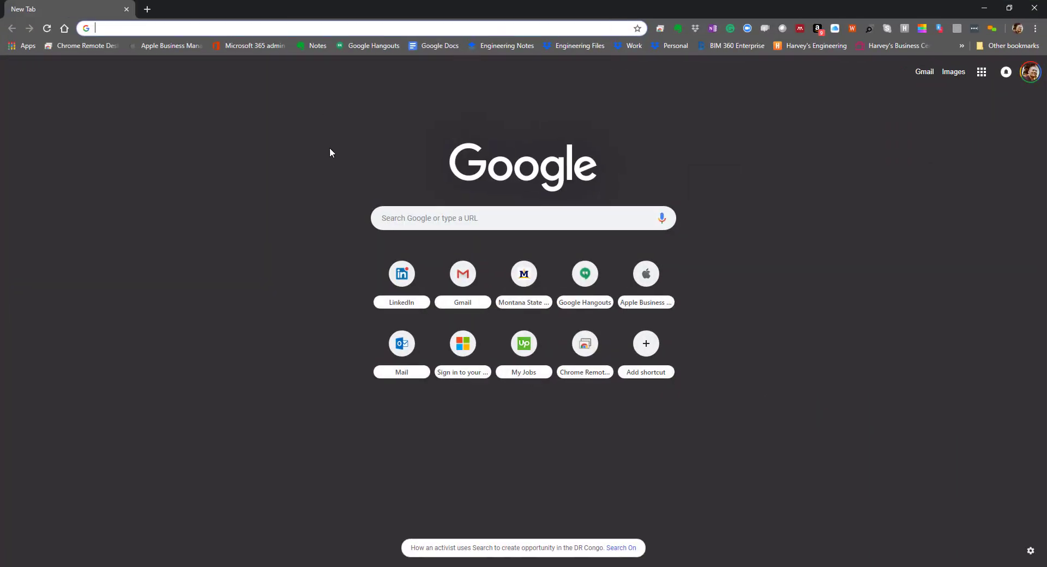
pyautogui.click(404, 213)
pyautogui.write('Plumbing Wet ')
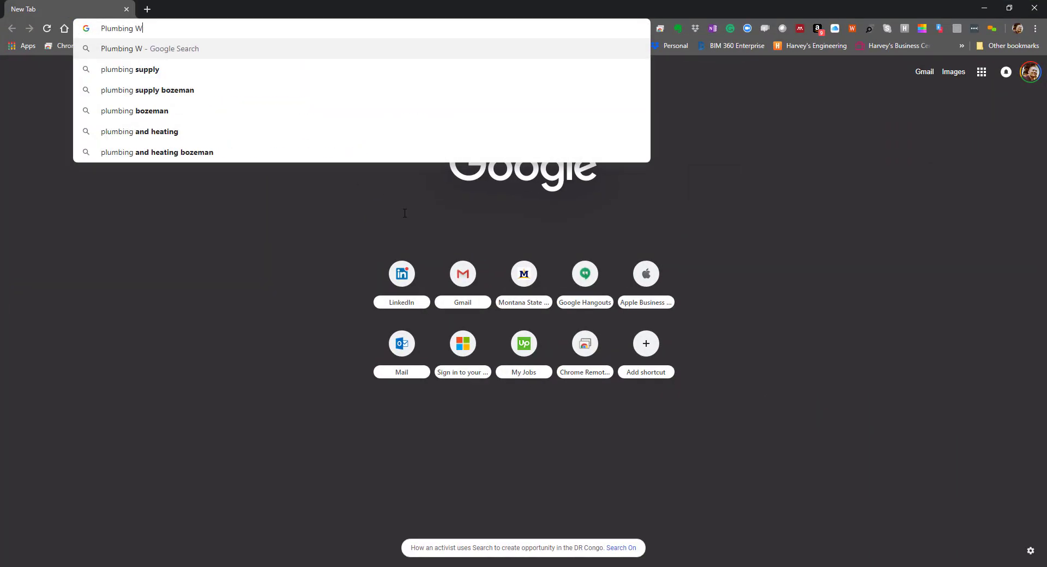
pyautogui.write('Wall')
pyautogui.press('Return')
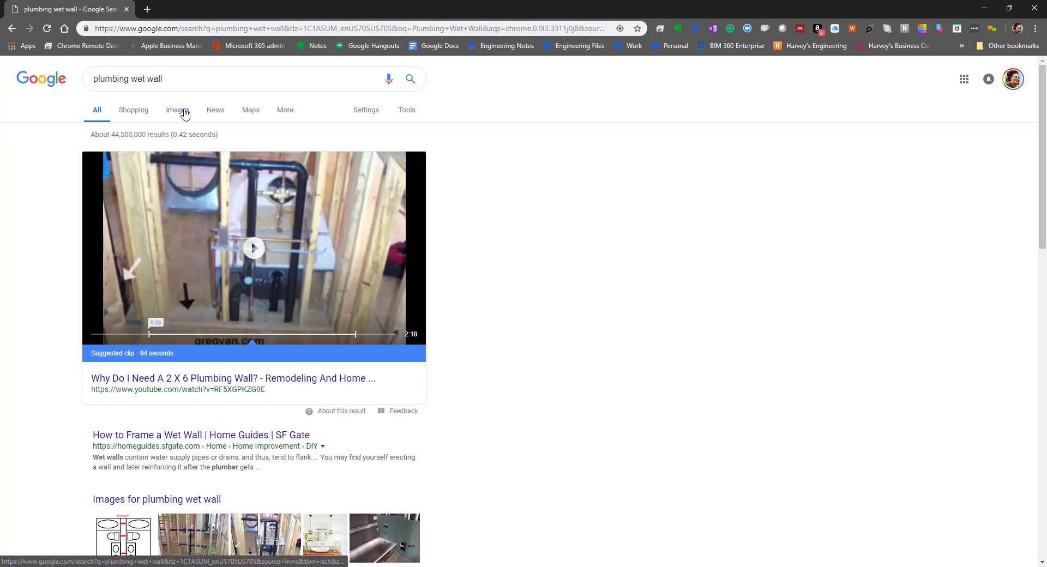
# Examine the image results for the wood-stud wet wall diagram and the second rough-in plumbing photo, and close the browser page.
pyautogui.click(183, 110)
pyautogui.scroll(-4, 154, 325)
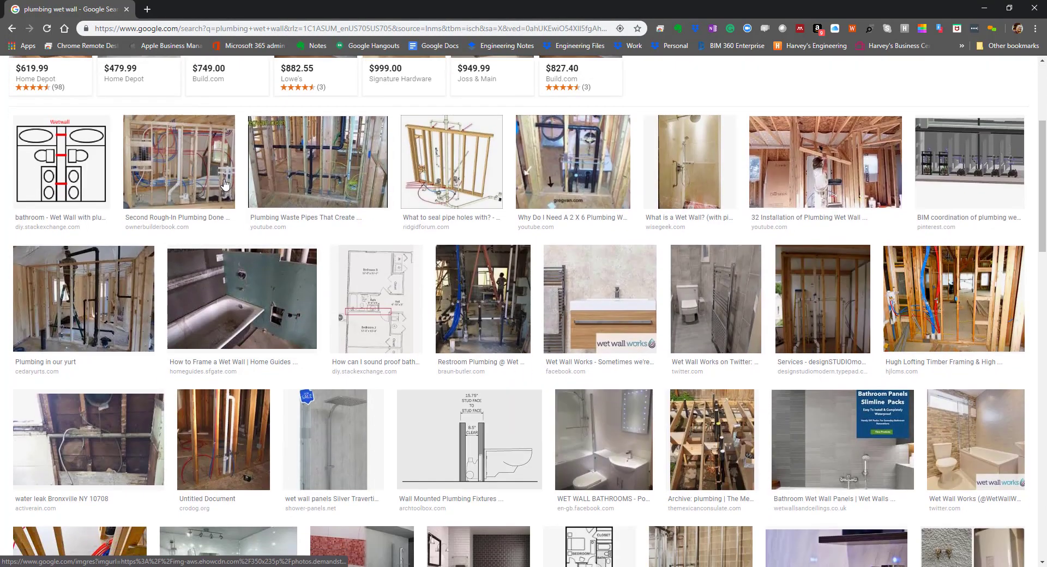
pyautogui.click(464, 159)
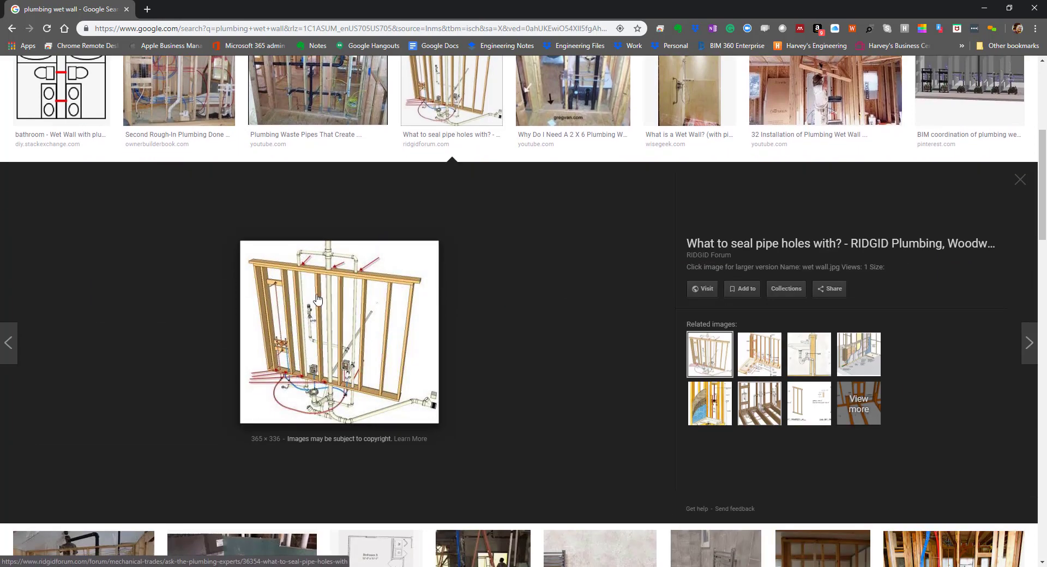
pyautogui.click(201, 110)
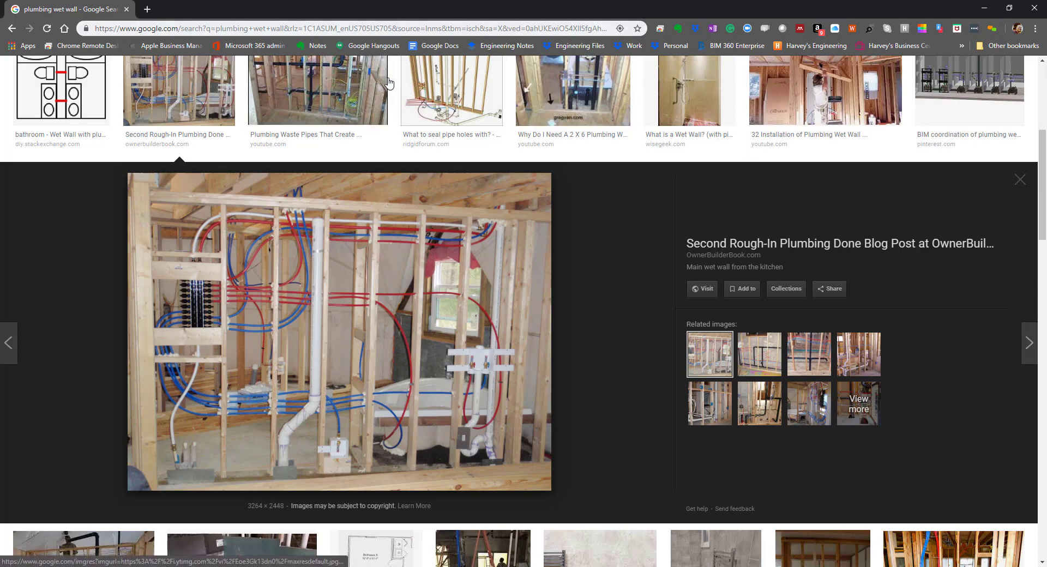
pyautogui.click(127, 10)
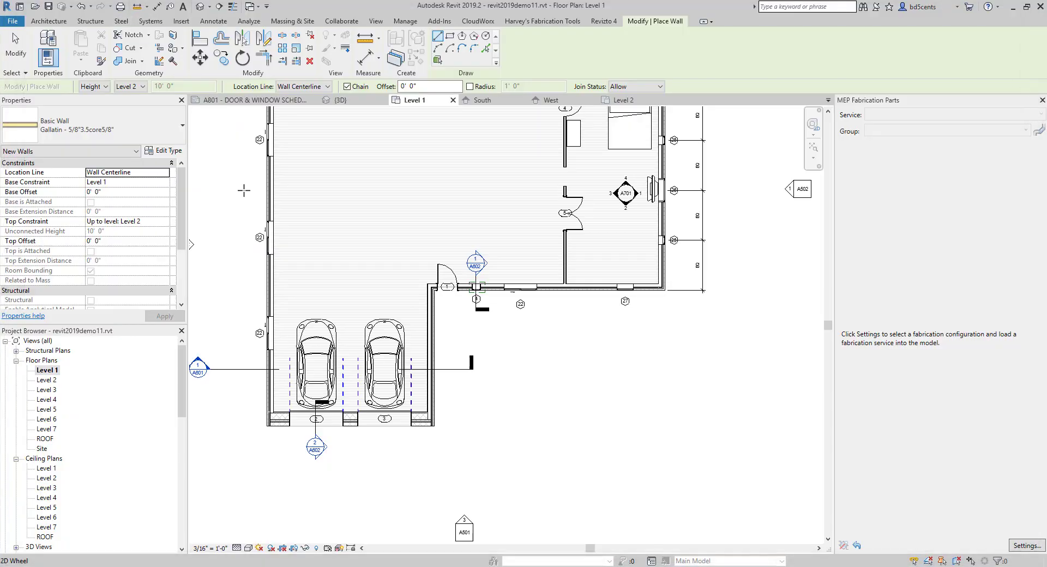
# Duplicate the Gallatin 3.5core wall type under the name Gallatin - 5/8"5.5core5/8" 2.
pyautogui.click(164, 150)
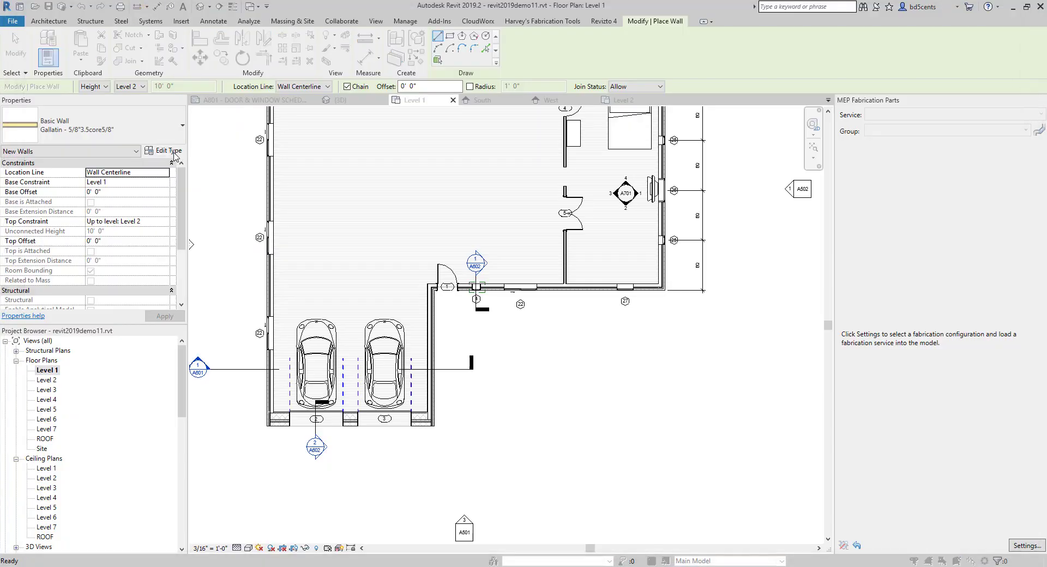
pyautogui.click(675, 180)
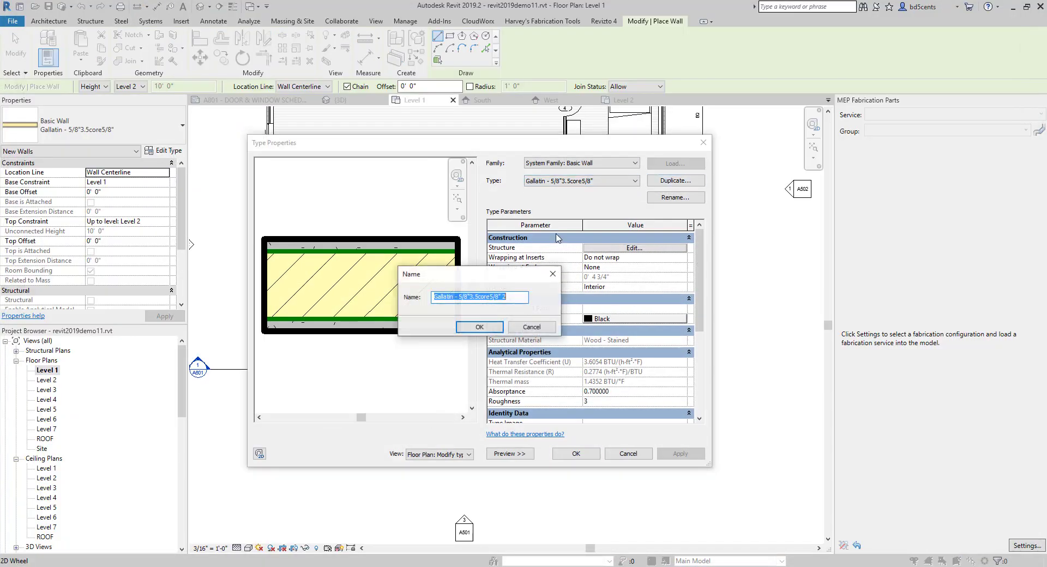
pyautogui.click(453, 295)
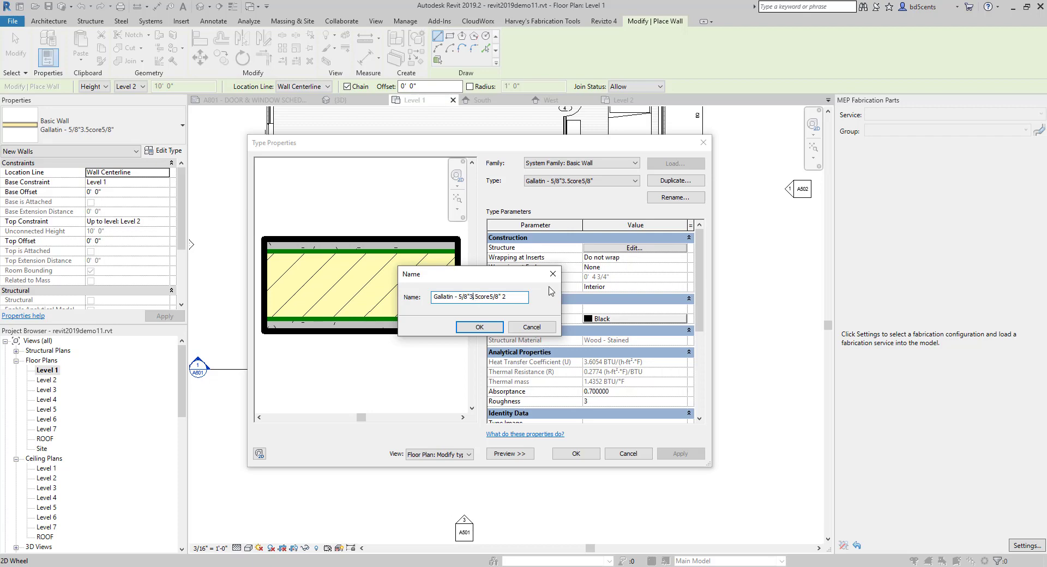
pyautogui.press('BackSpace')
pyautogui.write('5')
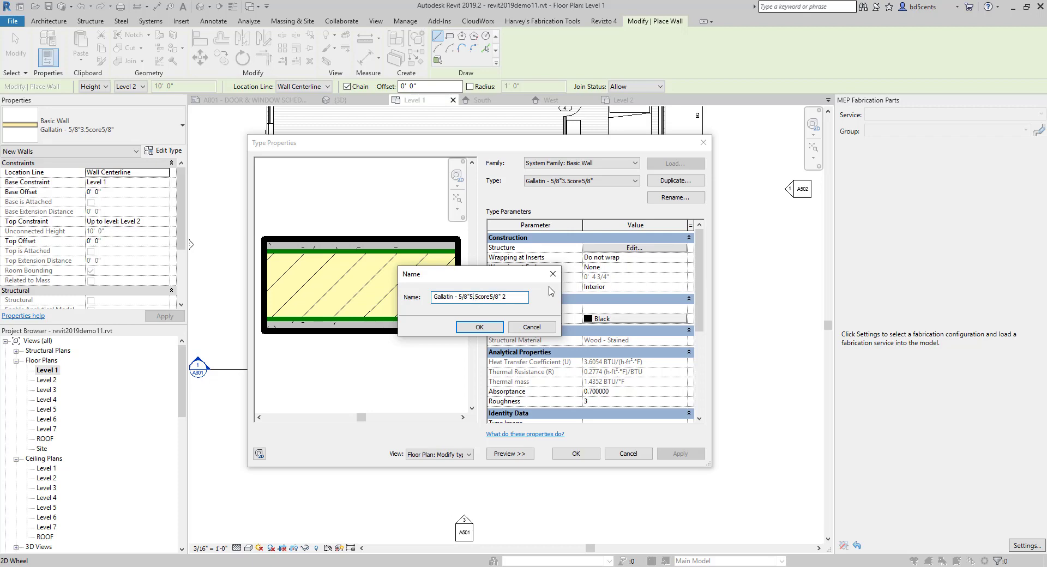
pyautogui.click(494, 328)
# Rename the duplicated wall type to Gallatin - 5/8"5.5core5/8", without the trailing 2.
pyautogui.click(674, 198)
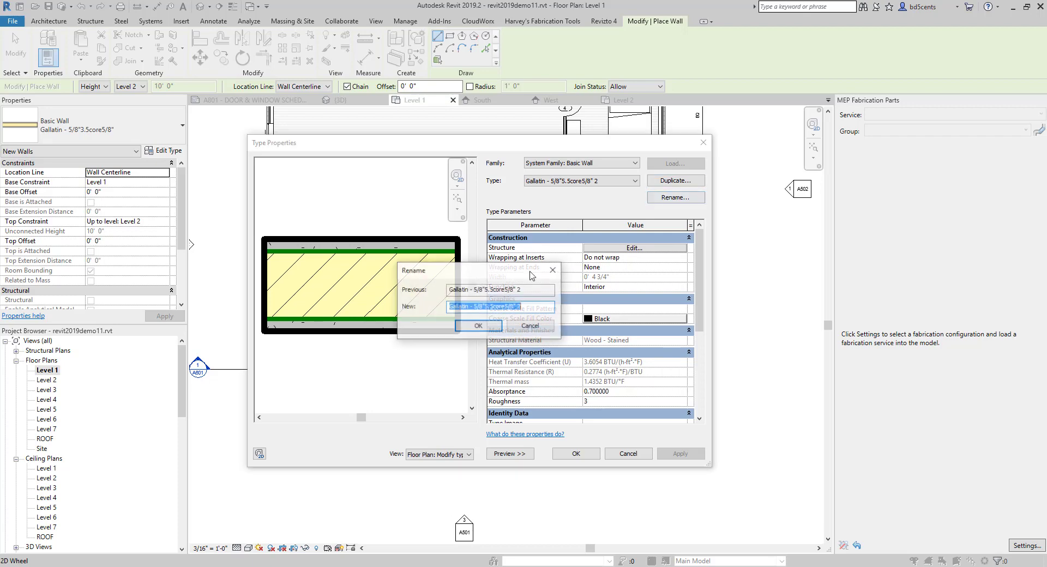
pyautogui.click(519, 306)
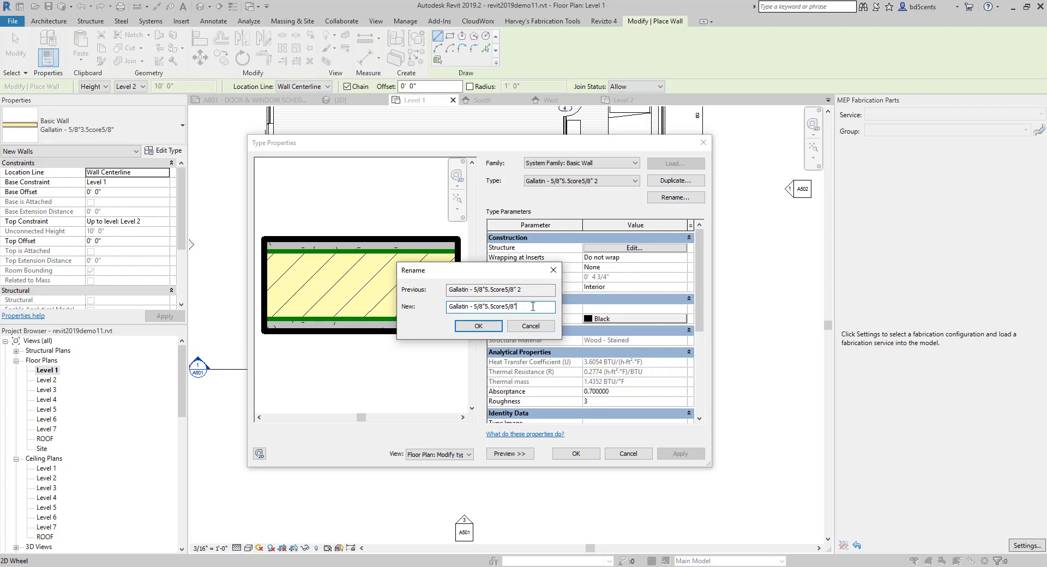
pyautogui.click(478, 326)
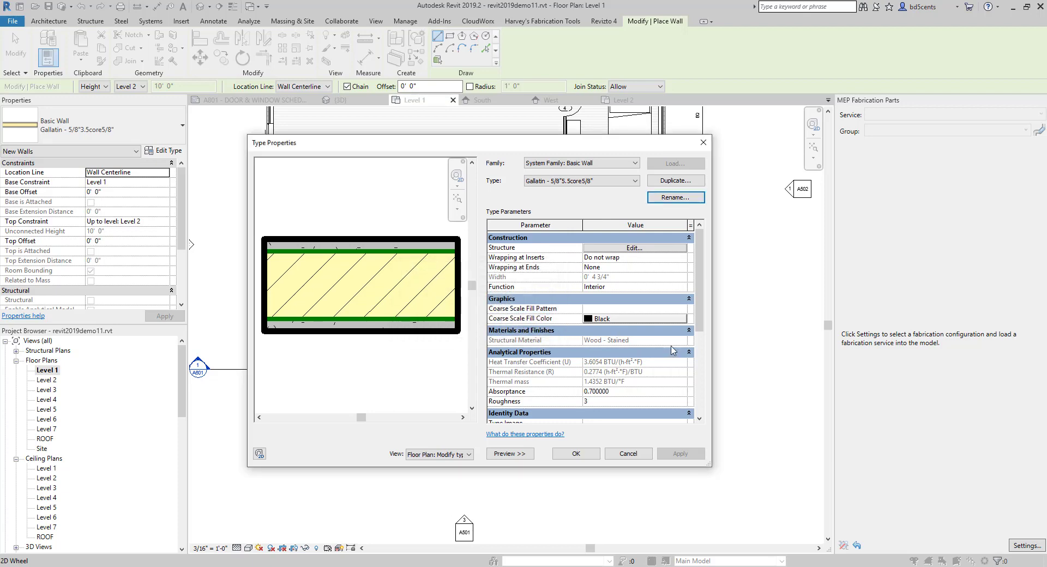
# Set the new wall type's Structure [1] layer thickness to 5 1/2" and accept the assembly and type properties.
pyautogui.click(625, 248)
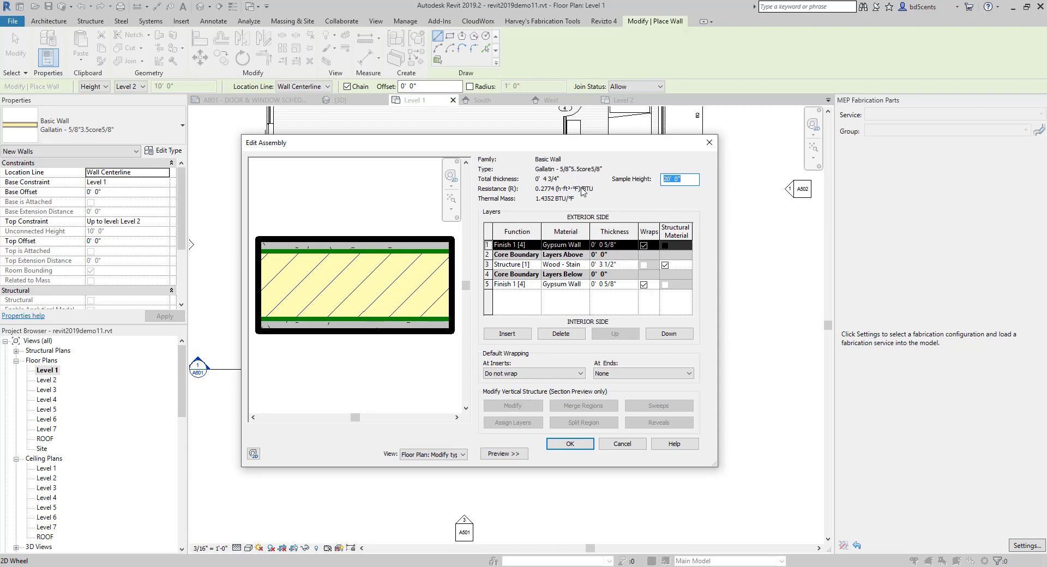
pyautogui.click(602, 265)
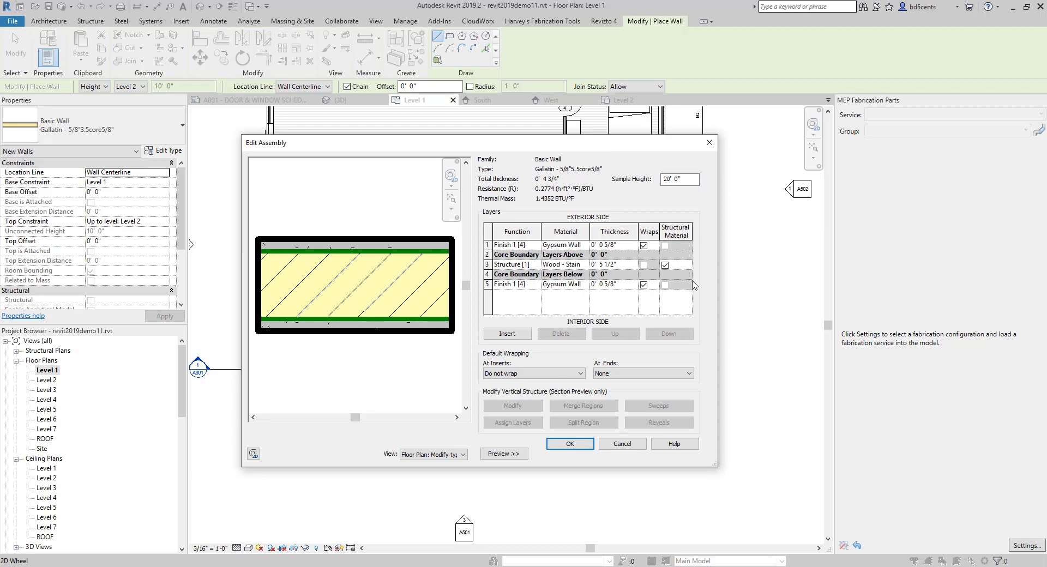
pyautogui.click(589, 444)
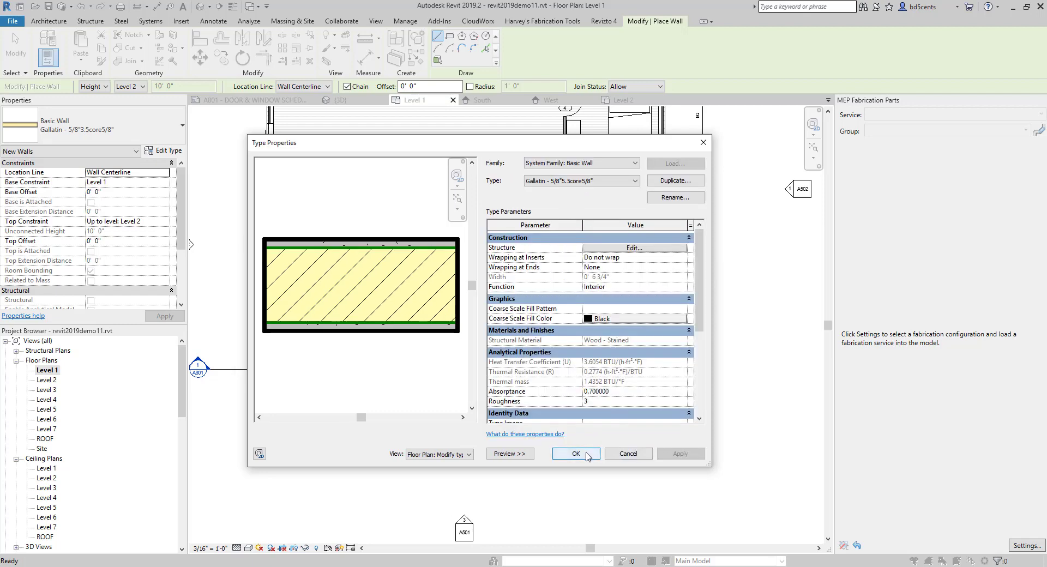
pyautogui.click(575, 454)
# Choose the Gallatin 3.5core wall type and the 5.5core type in turn, and leave the Wall command without drawing.
pyautogui.click(127, 140)
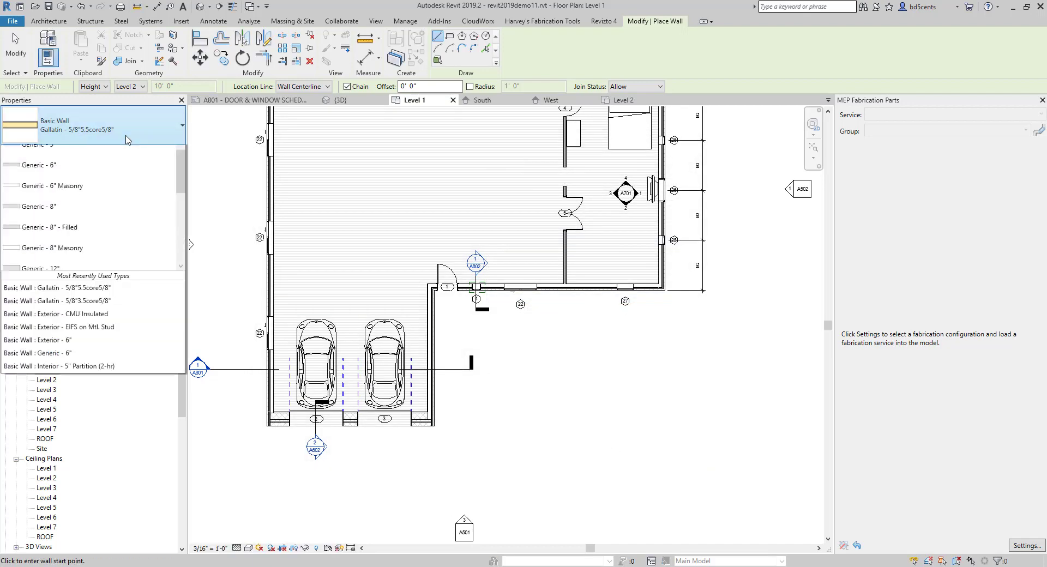
pyautogui.scroll(2, 127, 139)
pyautogui.click(102, 180)
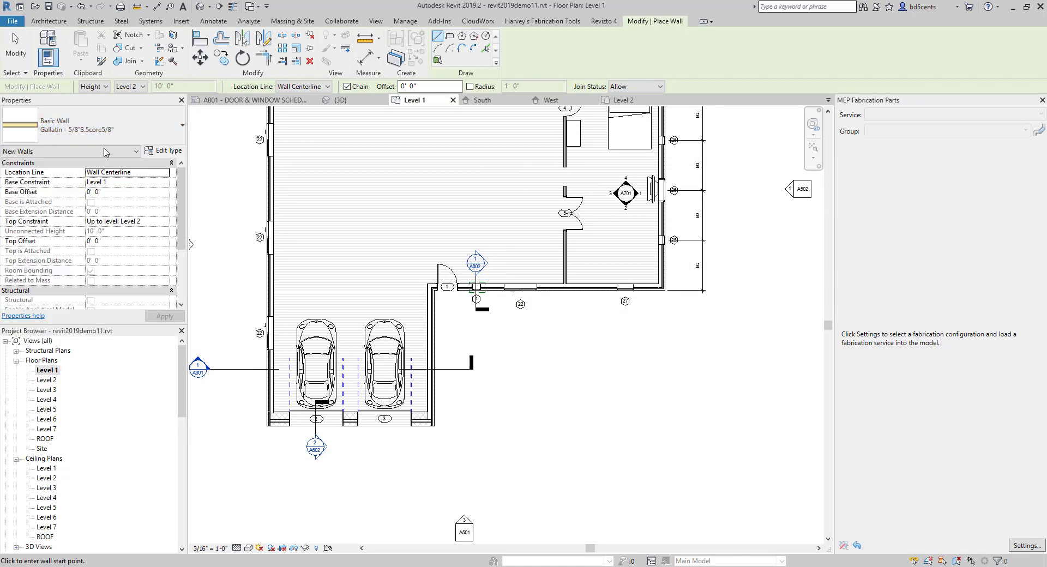
pyautogui.click(107, 133)
pyautogui.click(96, 214)
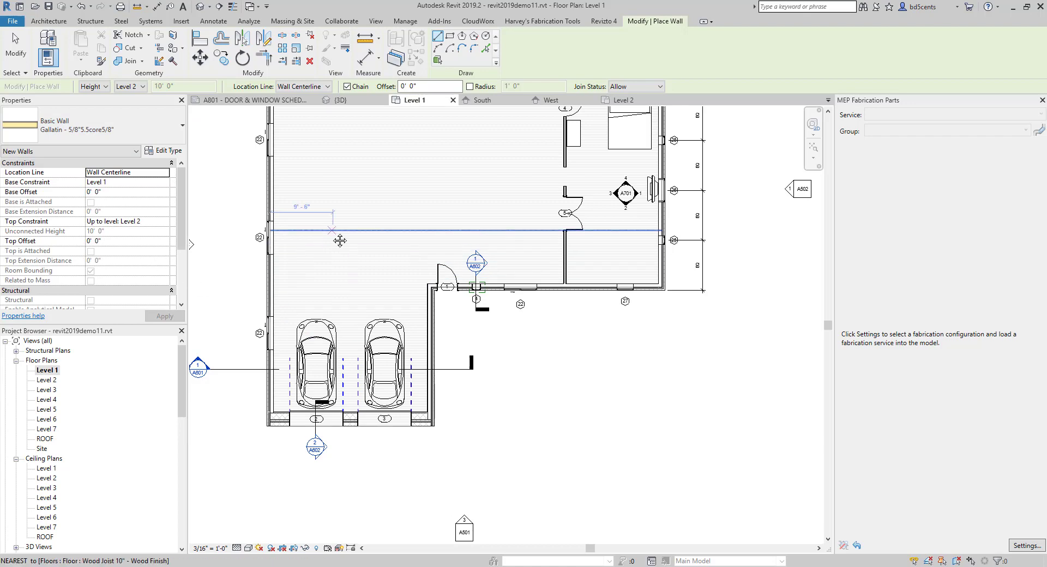
pyautogui.moveTo(339, 240); pyautogui.dragTo(358, 286, button='middle')
pyautogui.press('Escape')
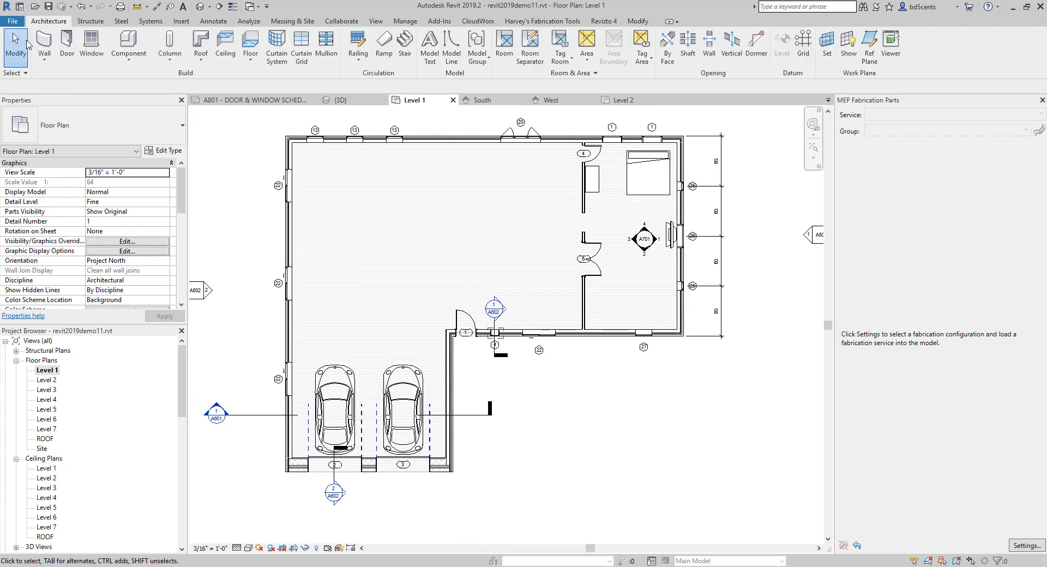
# Save the project under the new file name revit2019demo12.rvt in the Demos folder.
pyautogui.click(13, 21)
pyautogui.moveTo(47, 145)
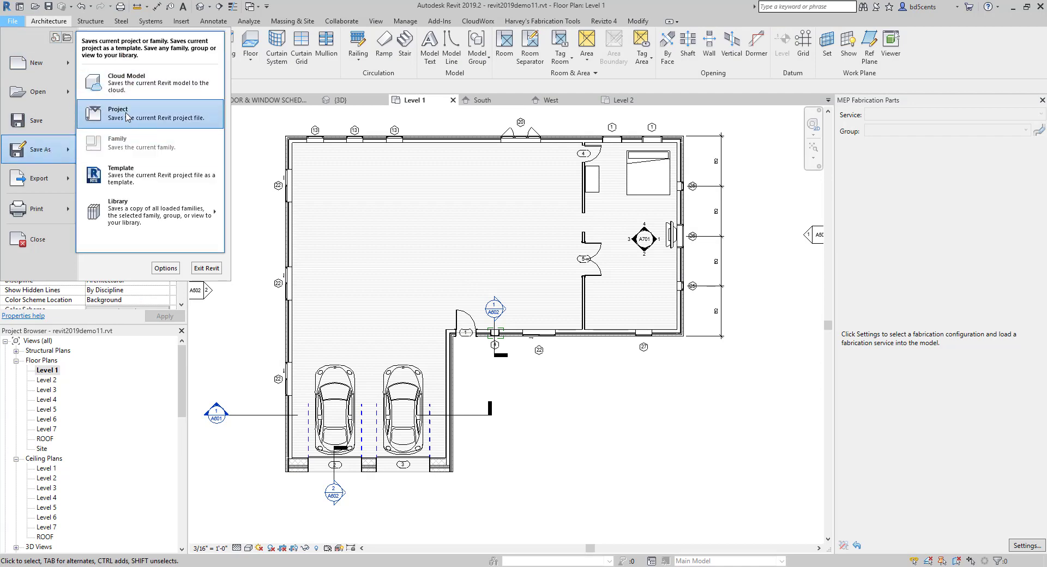
pyautogui.click(147, 109)
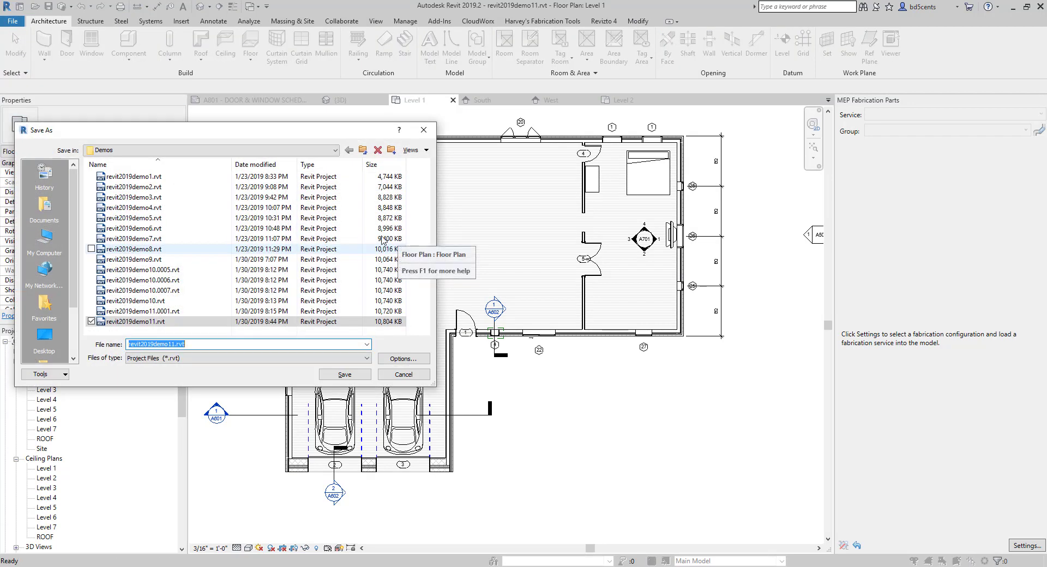
pyautogui.click(169, 344)
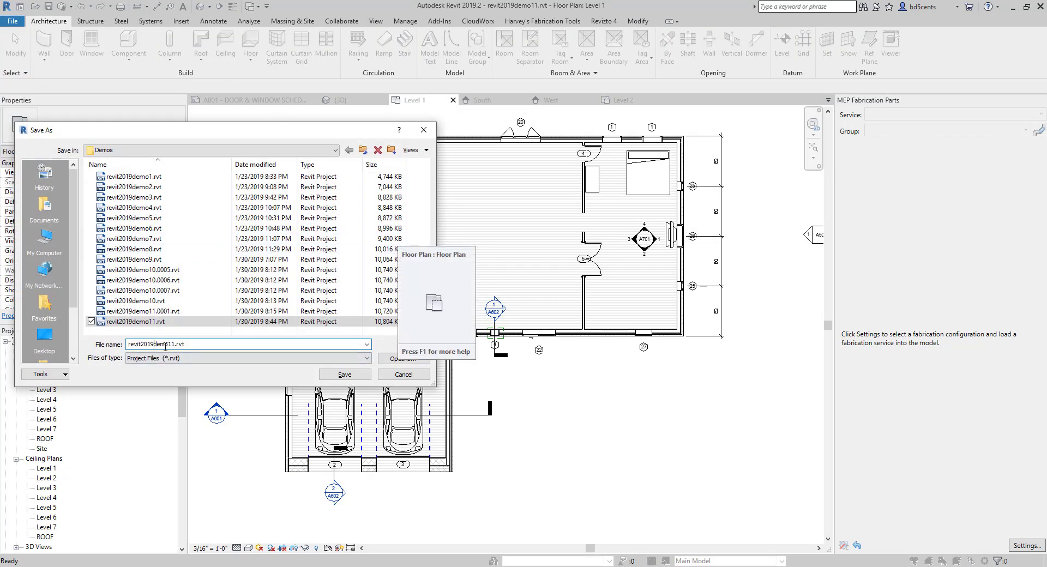
pyautogui.press('BackSpace')
pyautogui.write('2')
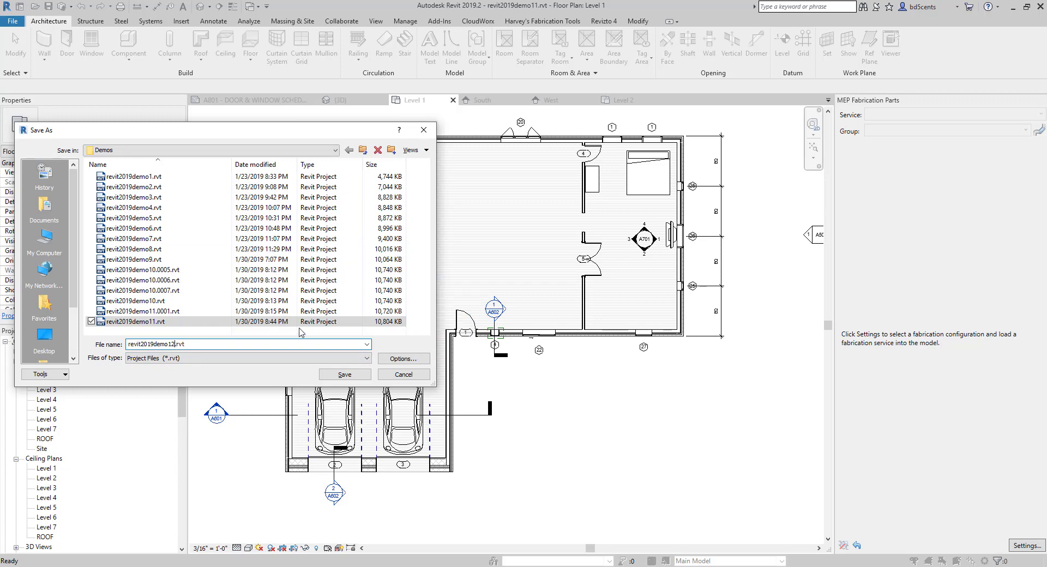
pyautogui.click(343, 375)
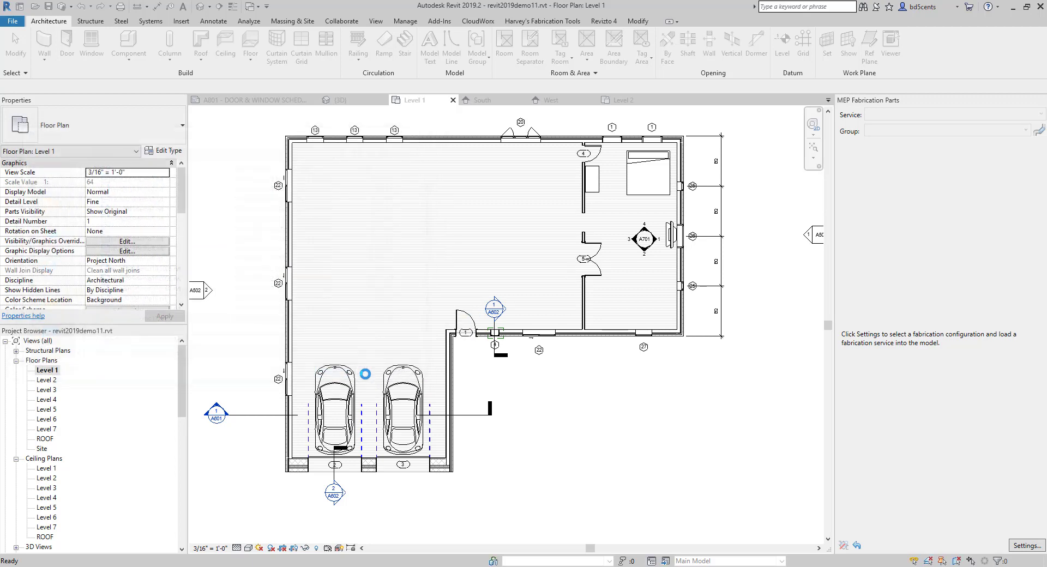